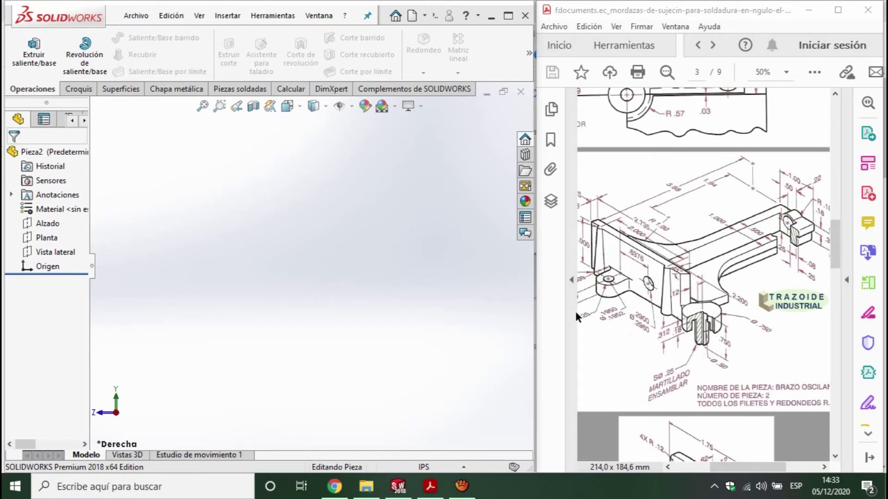
Step: Zoom the reference PDF out to 25% and select the swing-arm drawing
left_click(786, 72)
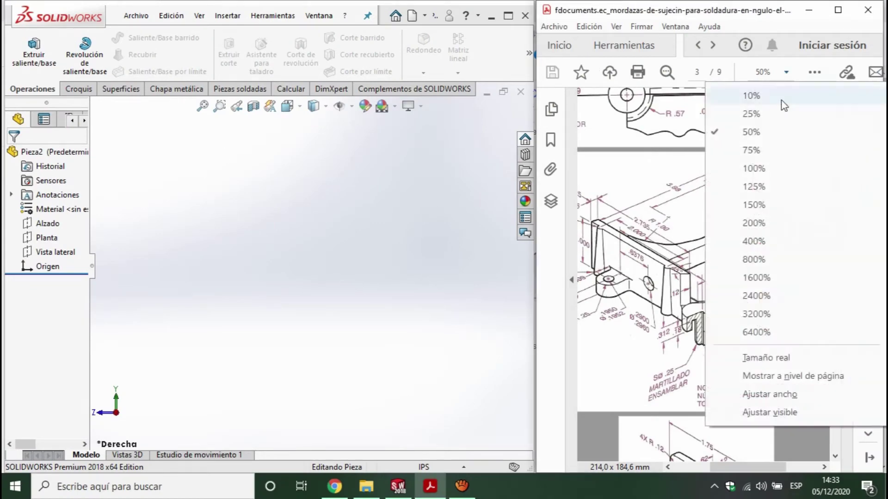
left_click(780, 115)
scroll(768, 237, "up", 2)
scroll(767, 253, "up", 3)
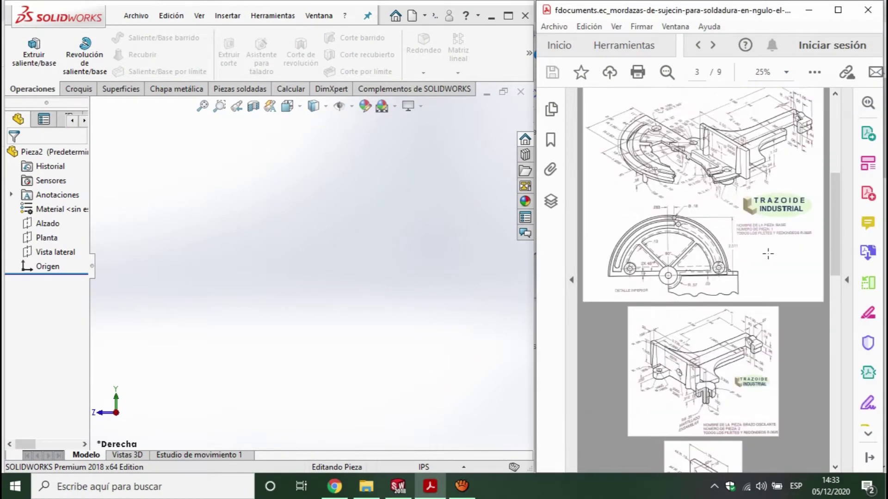
scroll(767, 254, "down", 2)
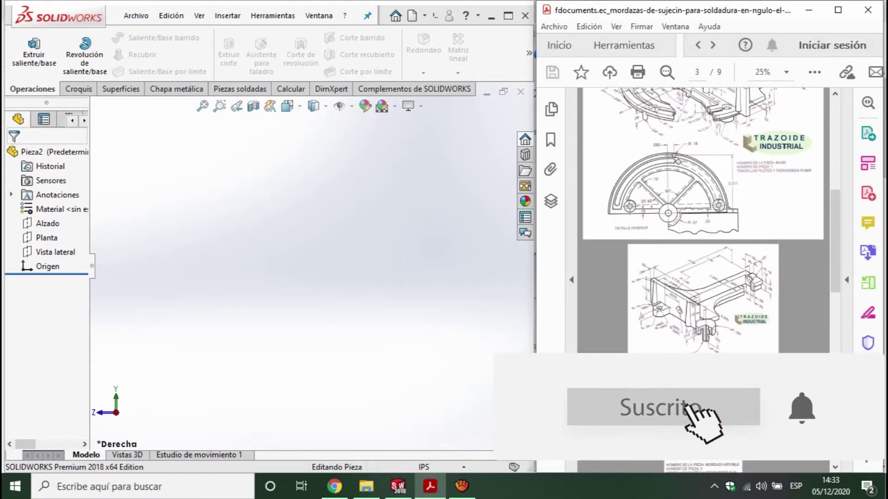
left_click(721, 339)
scroll(716, 340, "up", 2, "ctrl")
scroll(716, 340, "up", 1, "ctrl")
scroll(716, 340, "down", 2, "ctrl")
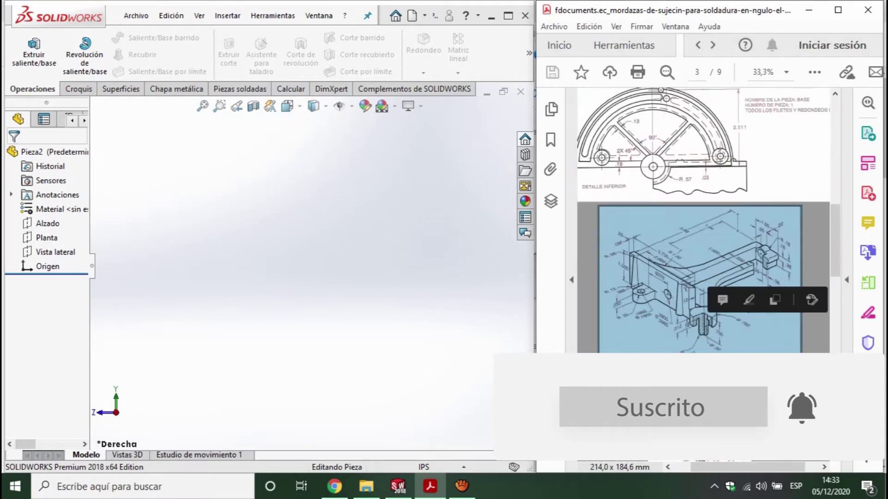
Step: Clear the image selection and pan around the swing-arm drawing in the PDF
left_click(787, 396)
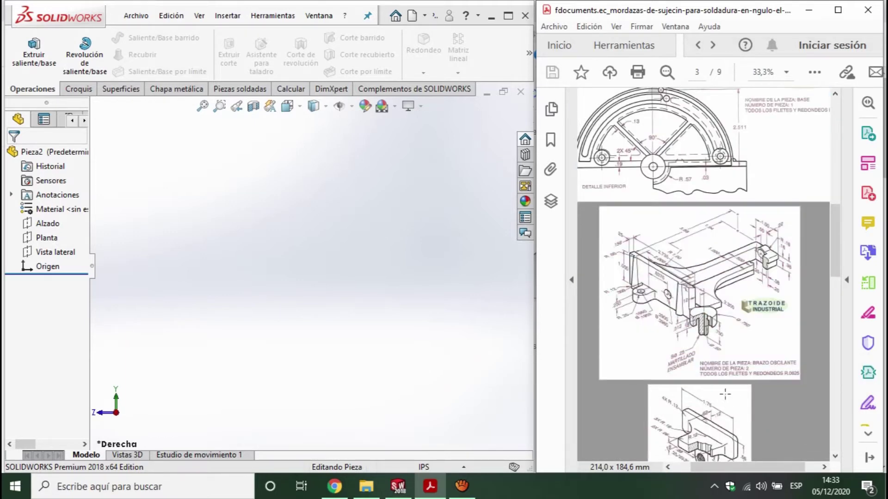
scroll(712, 368, "up", 2, "ctrl")
scroll(712, 365, "down", 1, "ctrl")
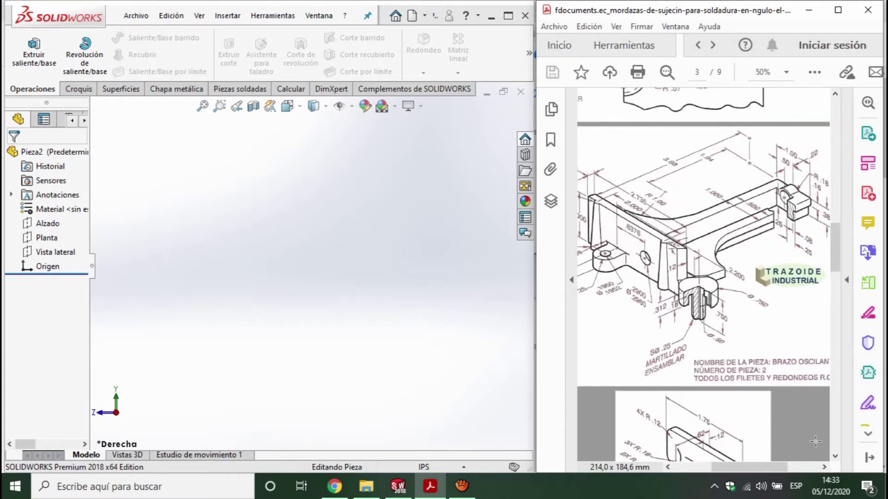
scroll(781, 378, "up", 3)
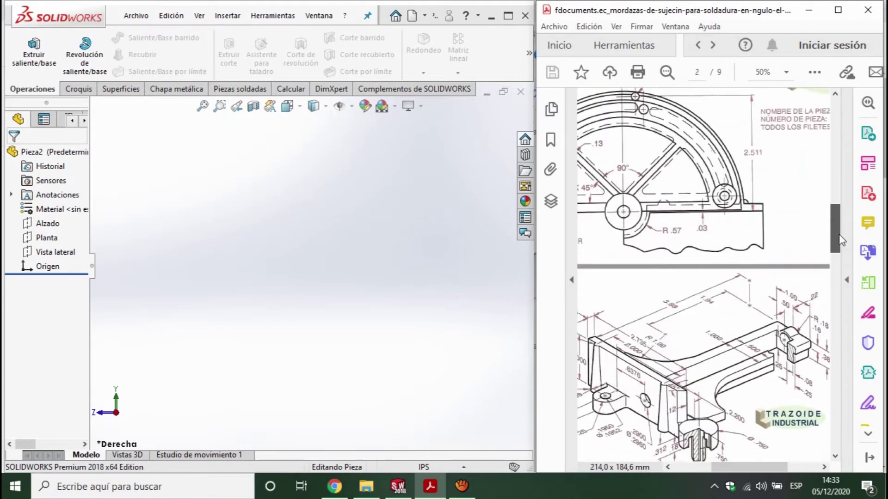
left_click_drag(758, 470, 773, 477)
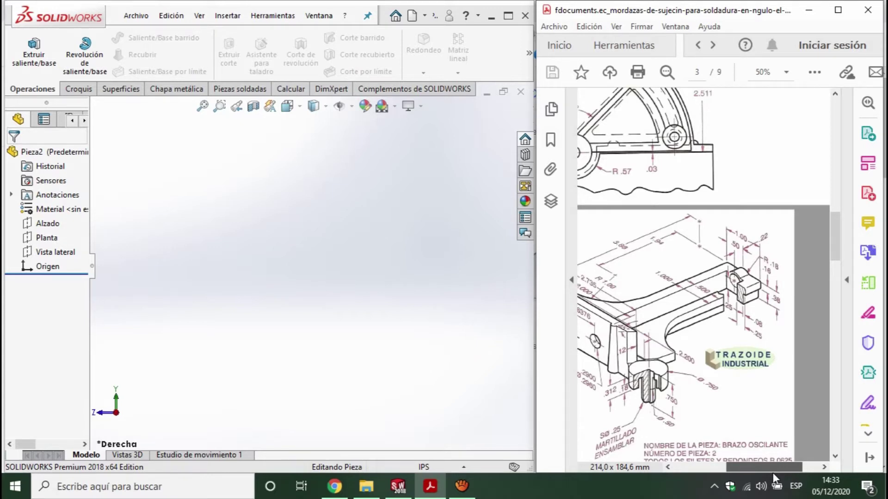
left_click_drag(773, 476, 770, 473)
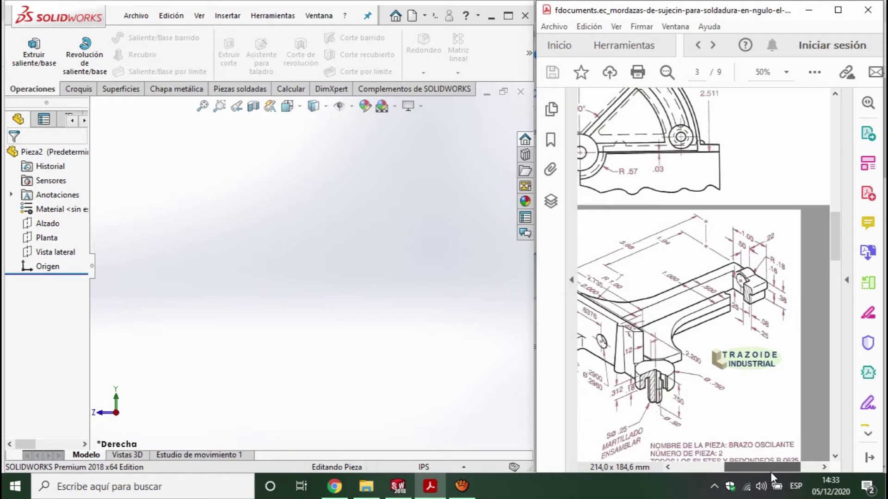
left_click_drag(770, 473, 767, 471)
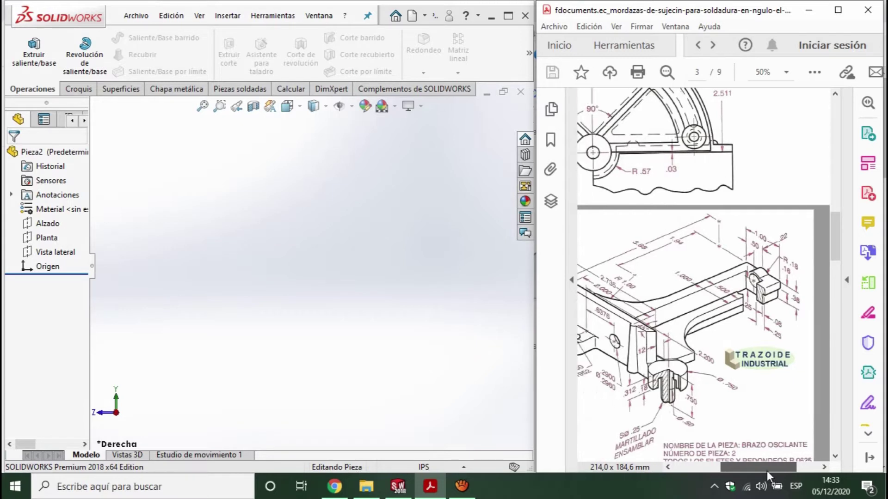
Step: Start a sketch on the Vista lateral plane with a center rectangle about the origin
left_click(87, 91)
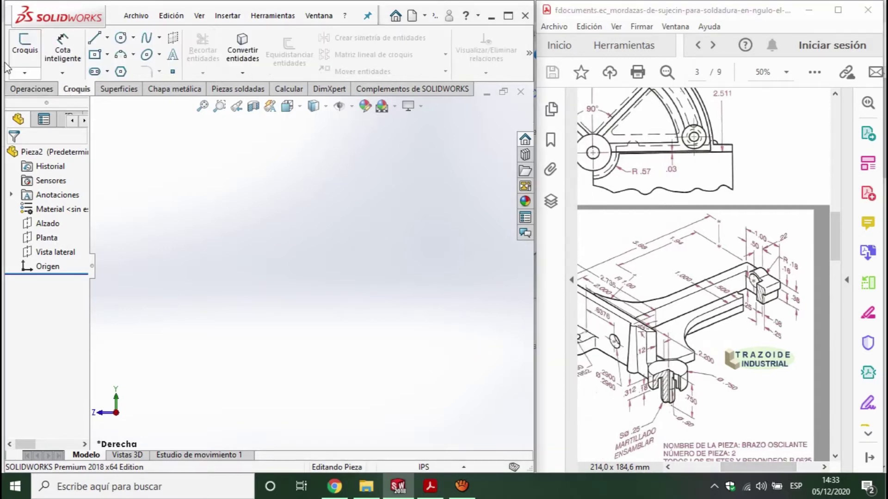
left_click(17, 55)
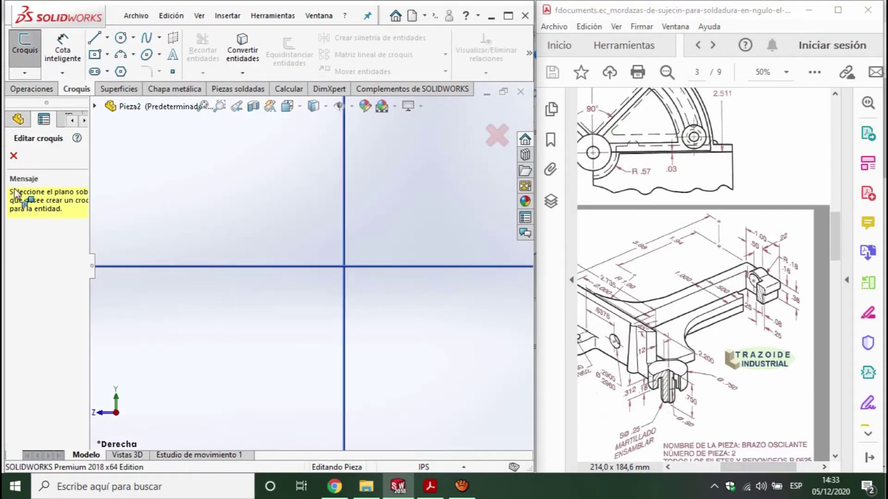
key("Escape")
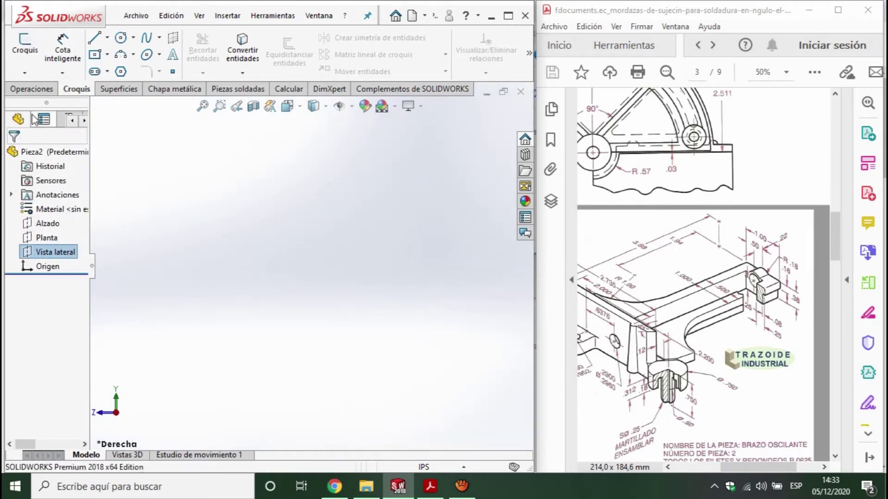
left_click(24, 46)
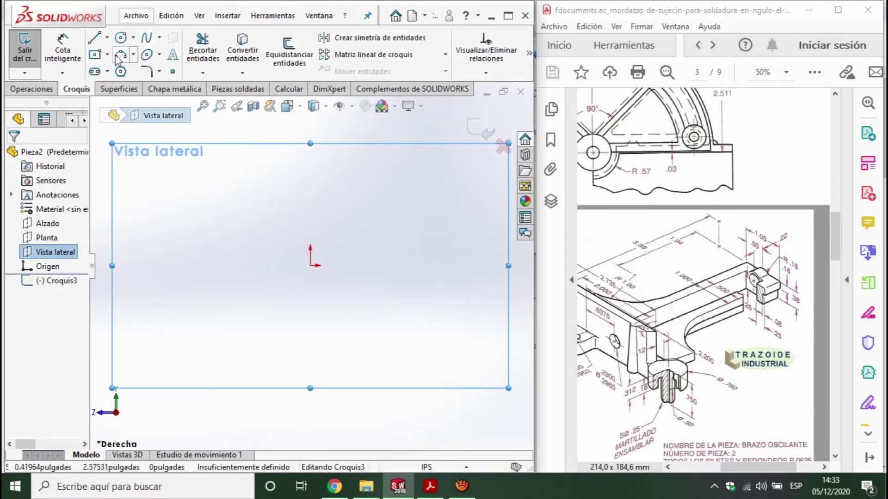
left_click(98, 56)
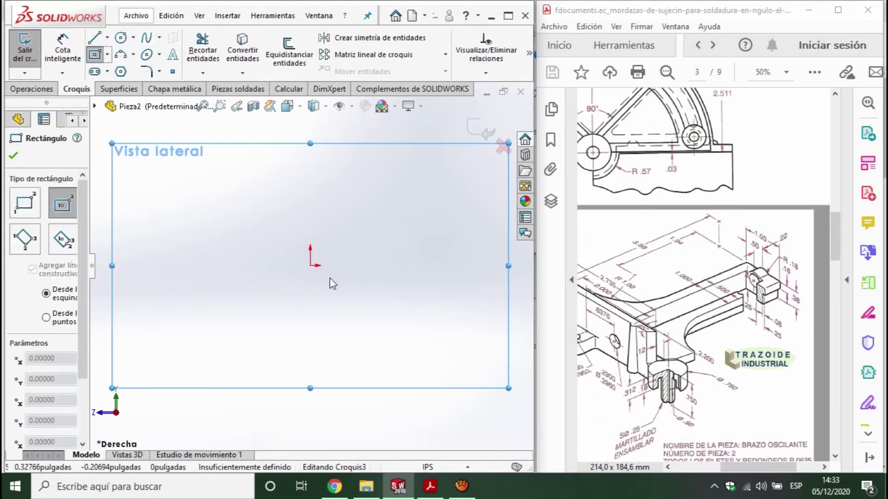
left_click(311, 265)
left_click(416, 324)
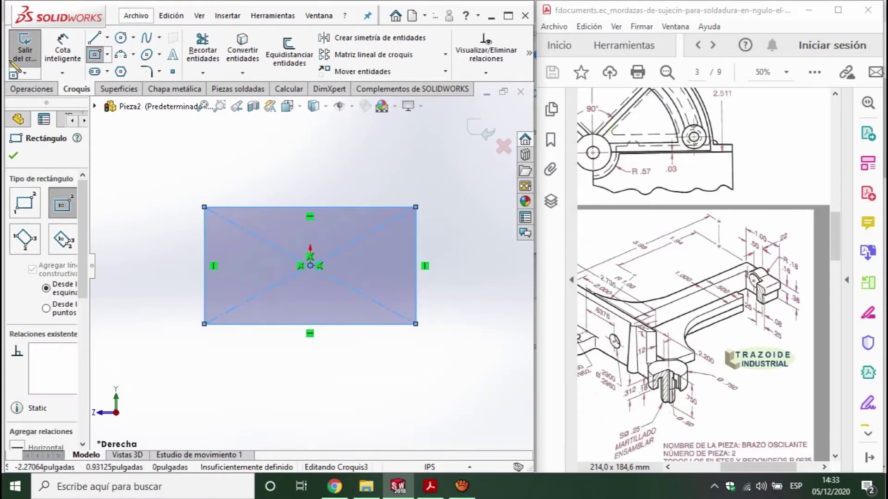
Step: Start Smart Dimension (Cota inteligente) on the rectangle's bottom edge
left_click(27, 86)
left_click(76, 88)
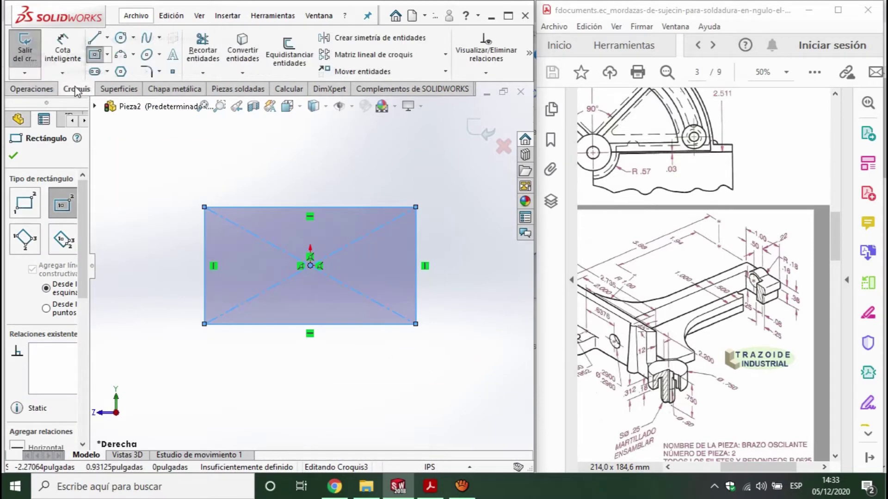
left_click(62, 51)
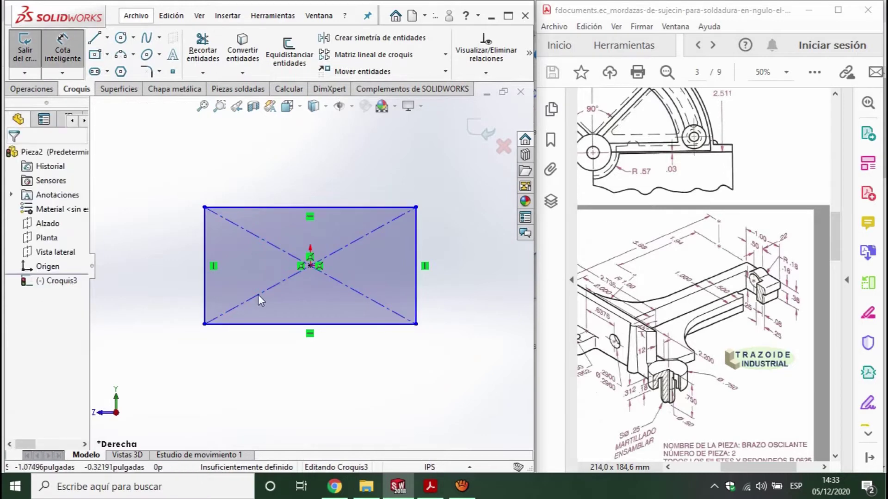
left_click(278, 325)
Step: Dimension the rectangle's bottom edge 1 in and its left edge 0.38 in
left_click(281, 387)
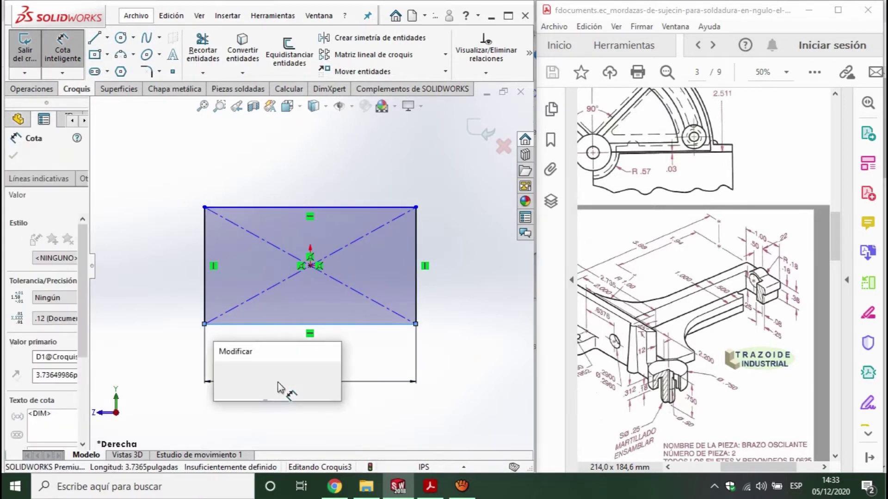
type("1")
key("Return")
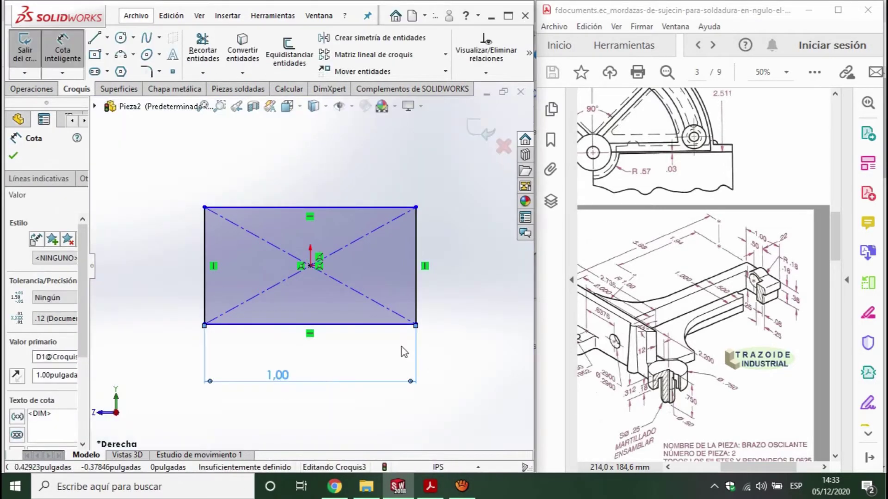
left_click(205, 303)
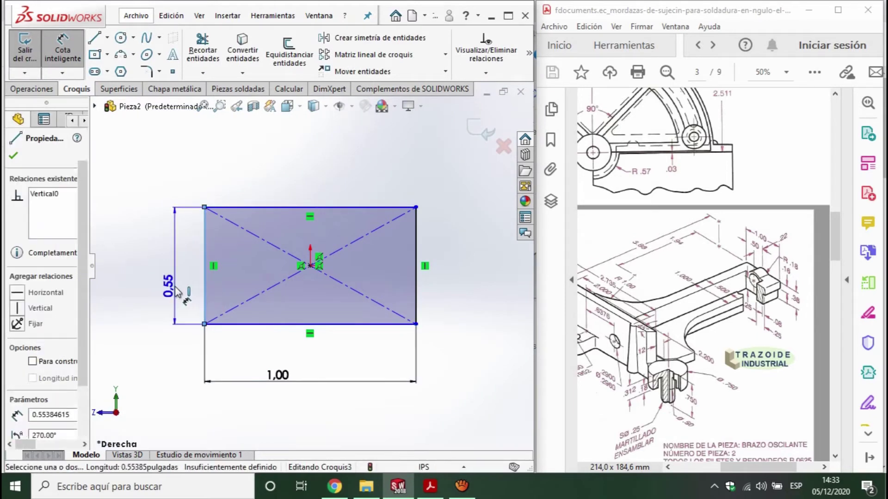
left_click(176, 292)
type(".2")
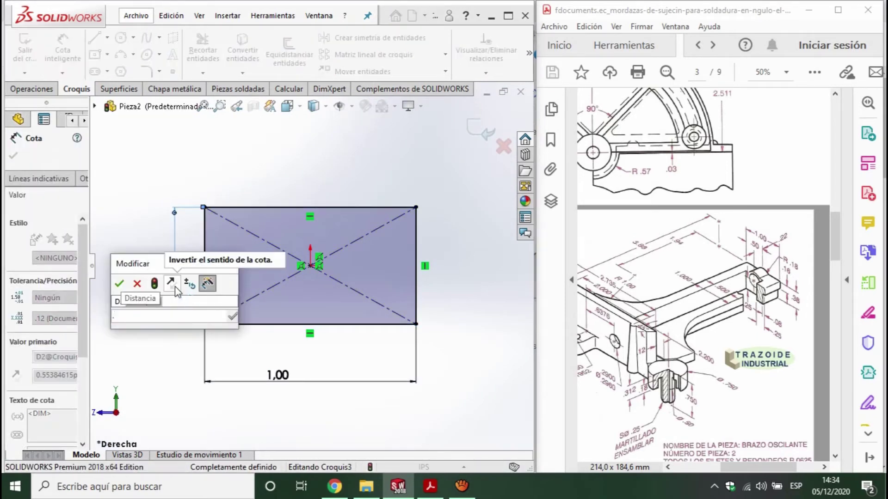
key("BackSpace")
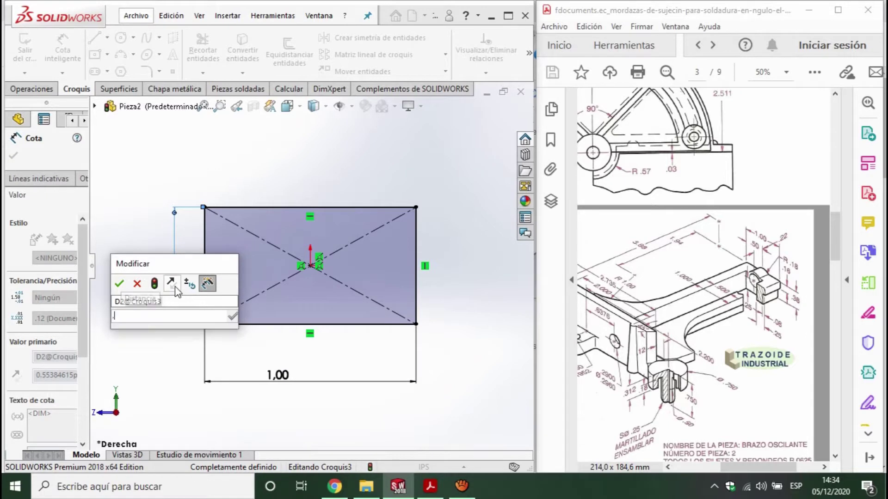
type("38")
key("Return")
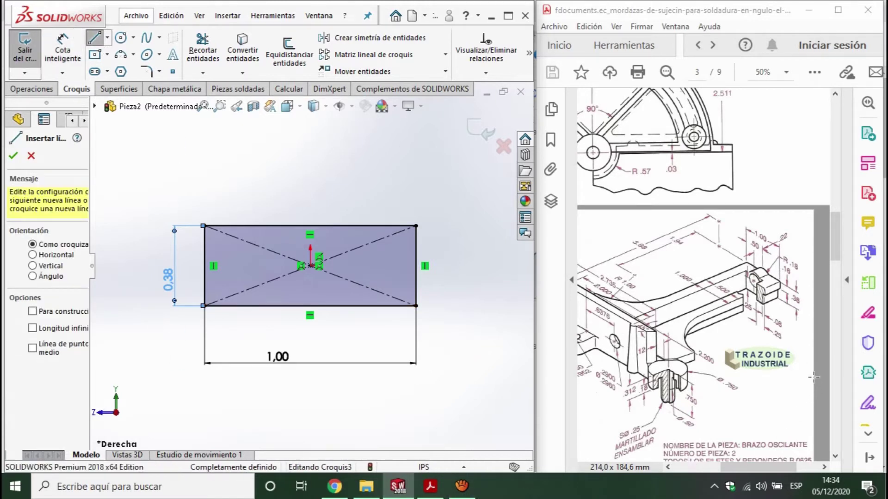
Step: Draw a short line from the bottom-left corner along the bottom edge, dimensioned 0.08 in
left_click(204, 305)
left_click(233, 306)
key("d")
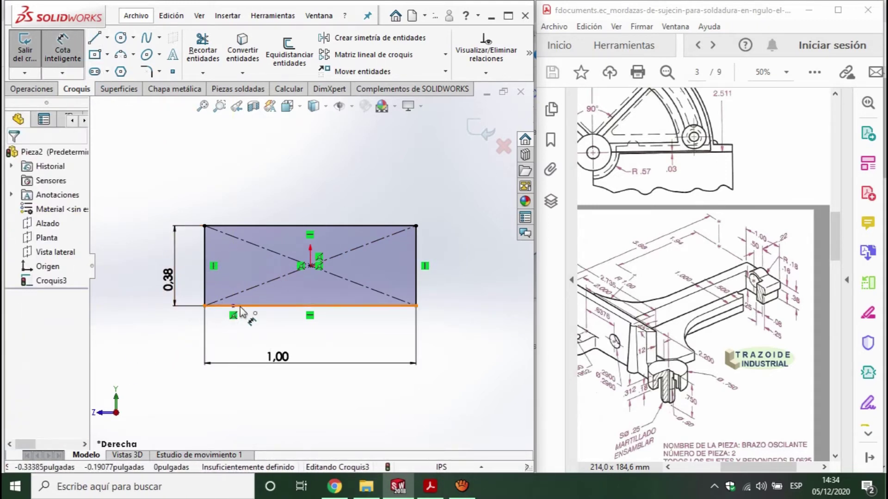
left_click(228, 306)
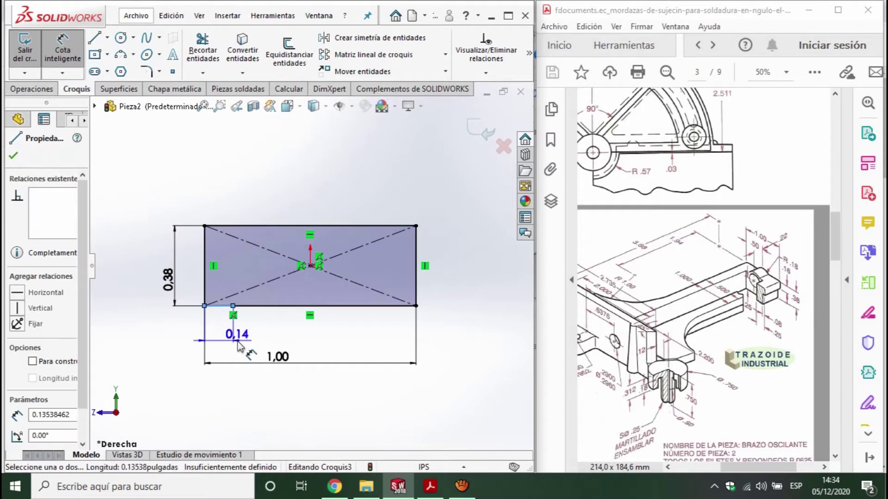
left_click(236, 343)
type(".08")
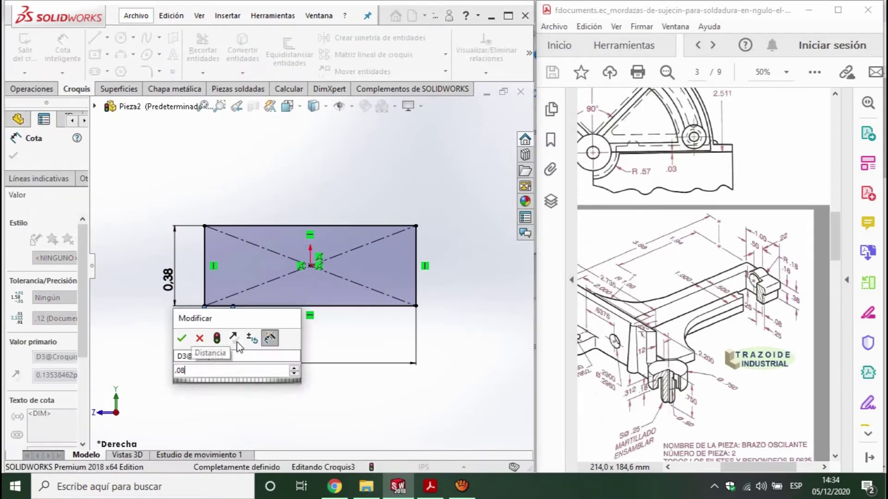
key("Return")
Step: Draw a vertical line from that segment's end up past the rectangle's top
left_click(98, 40)
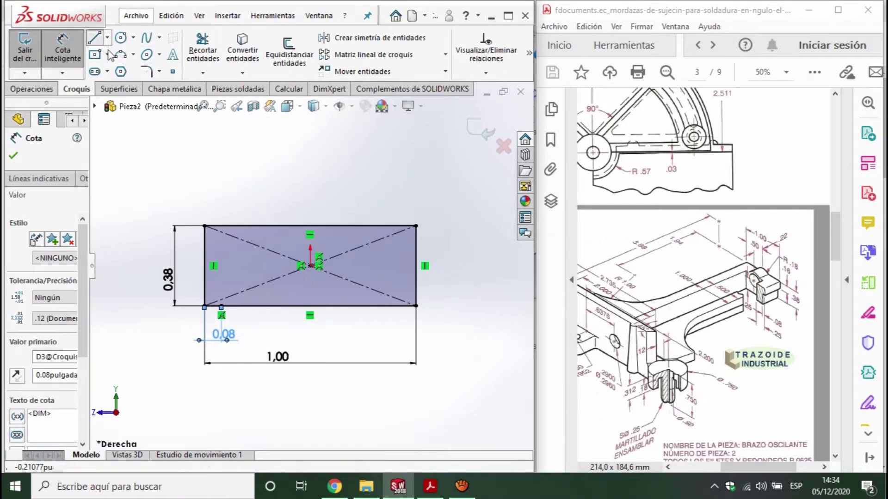
left_click(221, 306)
left_click(221, 193)
key("Escape")
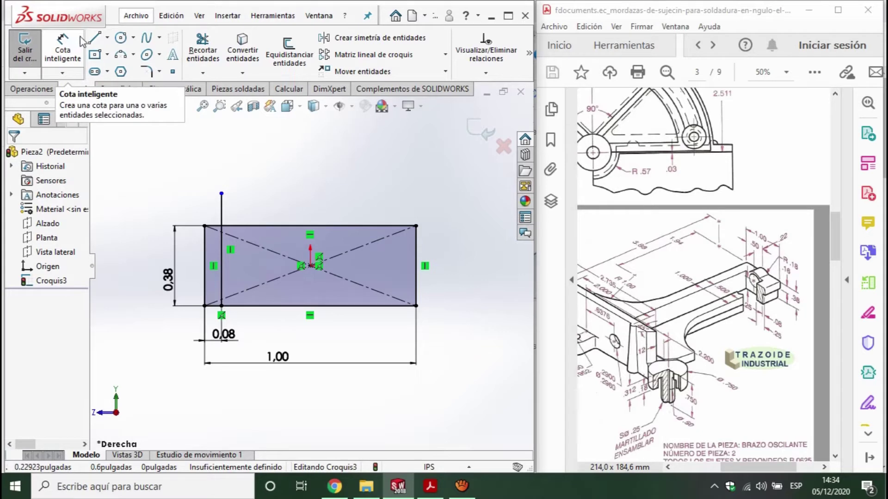
Step: Trim the vertical line back so it ends at the rectangle's top edge
left_click(202, 51)
left_click_drag(266, 203, 168, 217)
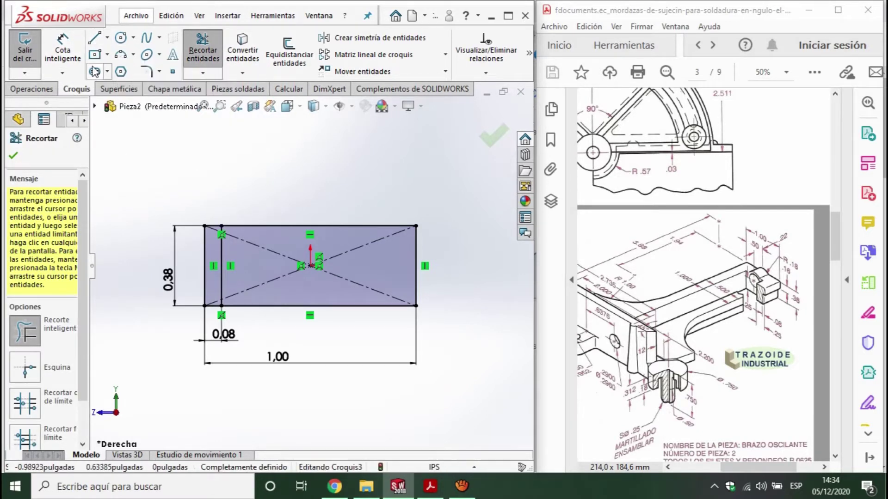
left_click(95, 37)
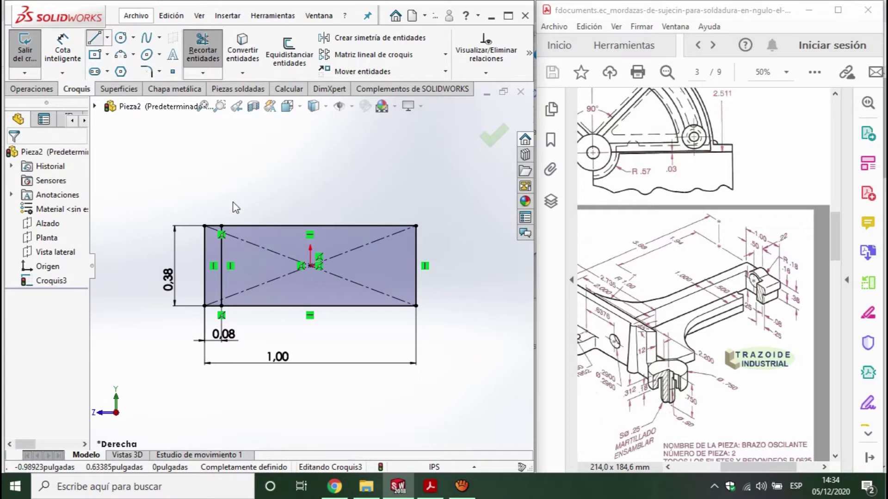
left_click(221, 226)
key("Escape")
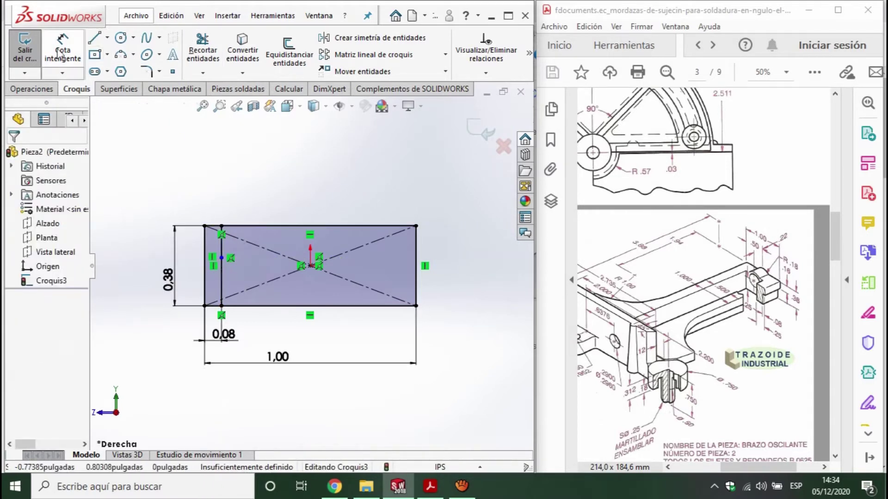
Step: Dimension a point on the vertical line 0.16 in below its top end
left_click(60, 52)
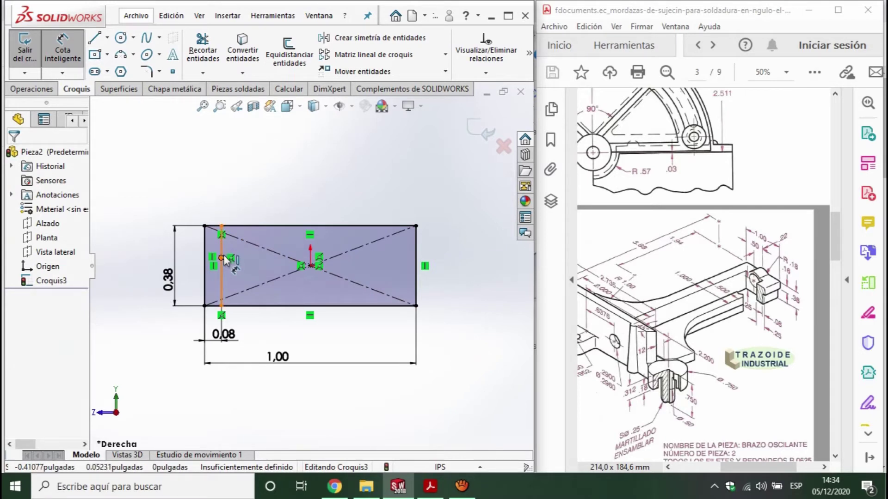
left_click(222, 258)
left_click(221, 227)
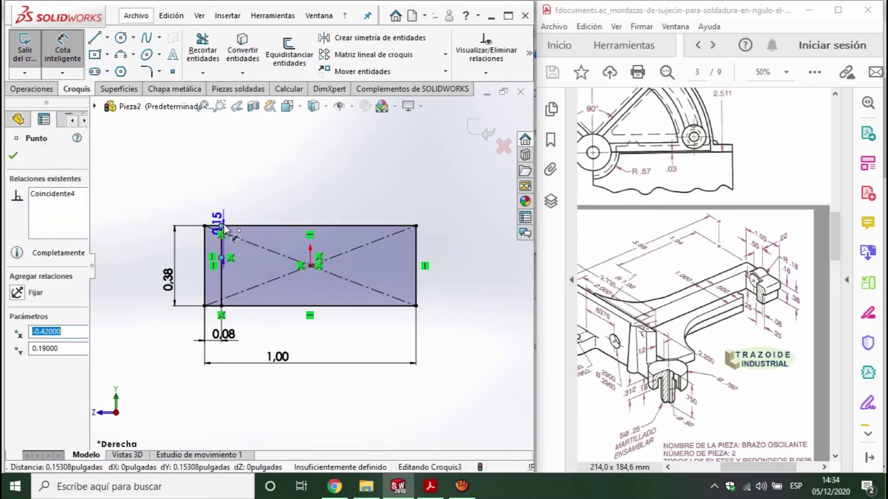
left_click(283, 196)
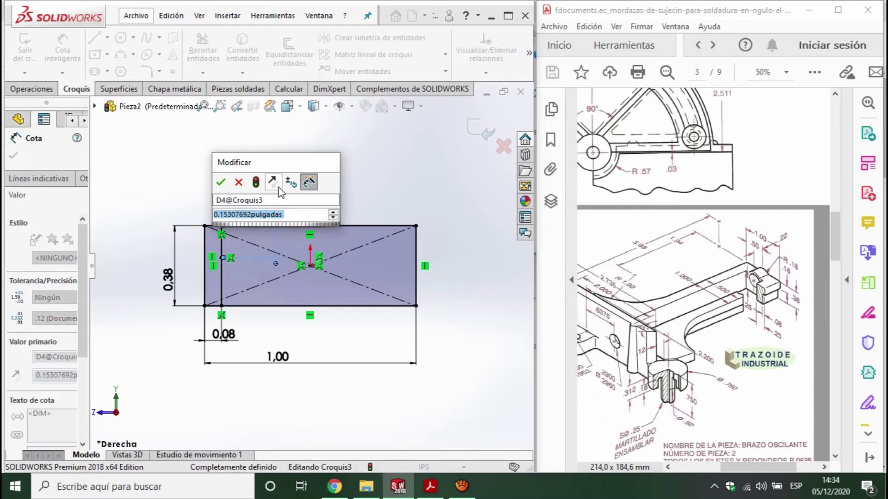
type(".16")
key("Return")
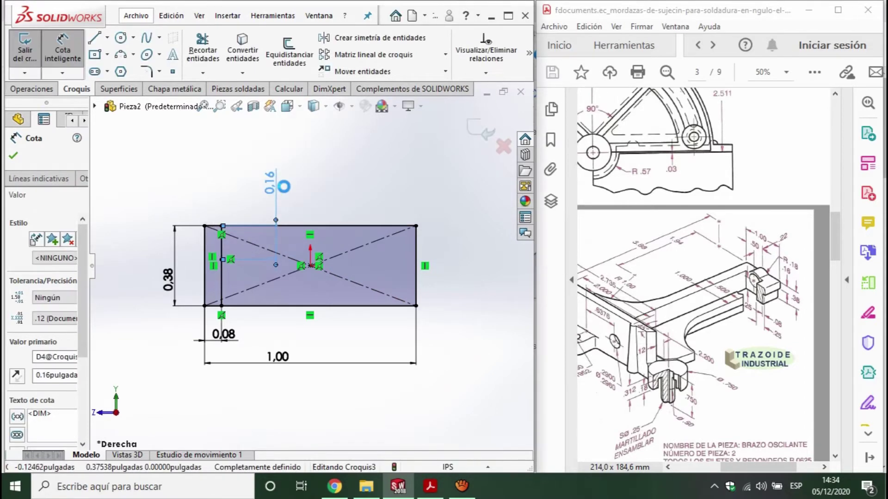
Step: Draw a horizontal line from that point past the left edge and trim the corner into a step
key("l")
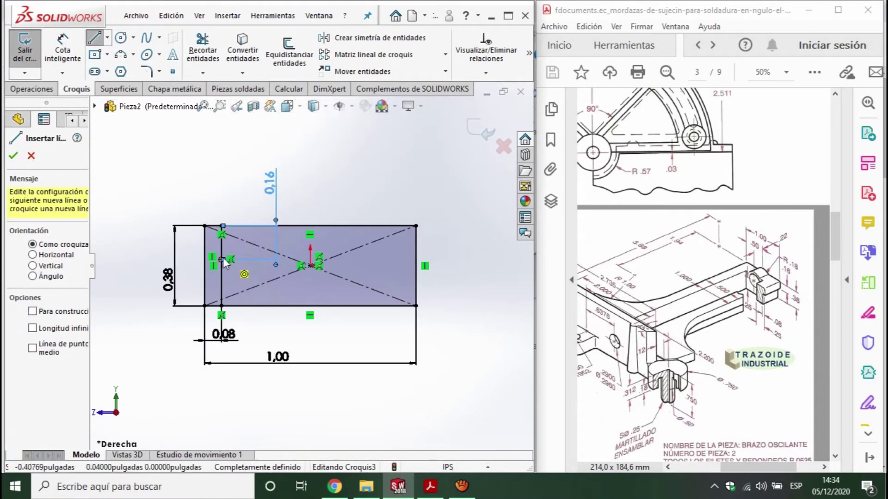
left_click_drag(223, 259, 193, 260)
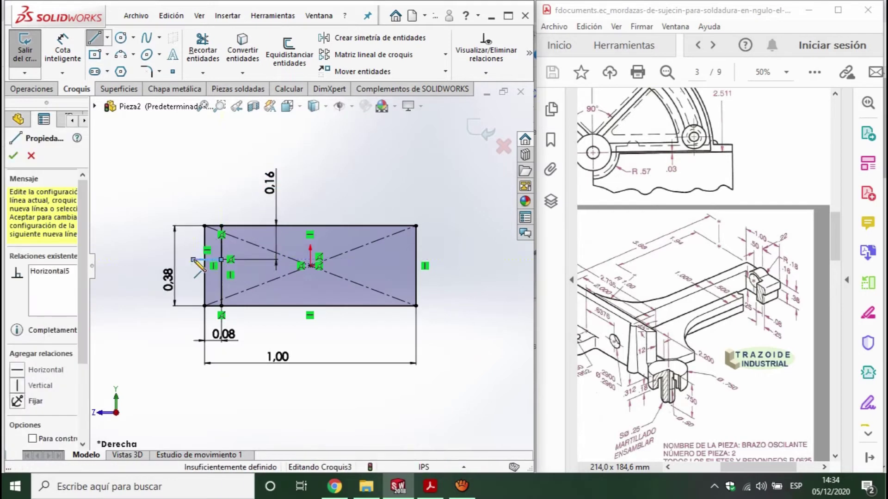
key("Escape")
left_click(202, 51)
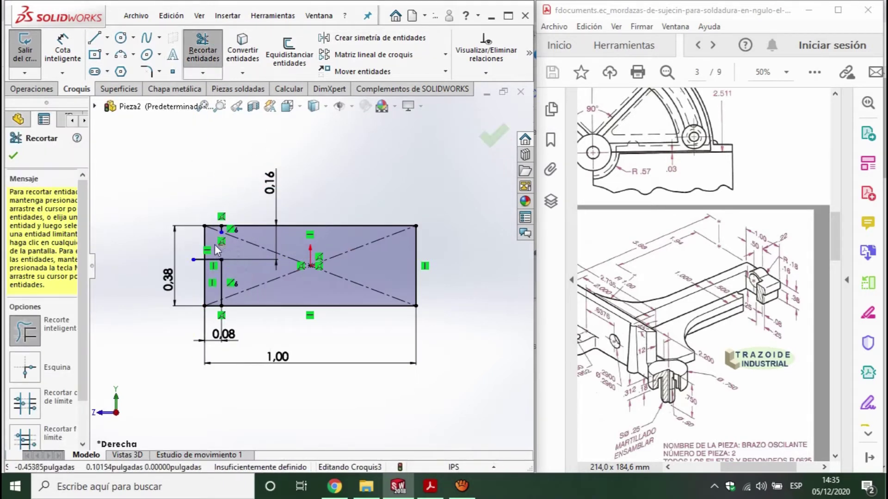
left_click_drag(215, 248, 338, 314)
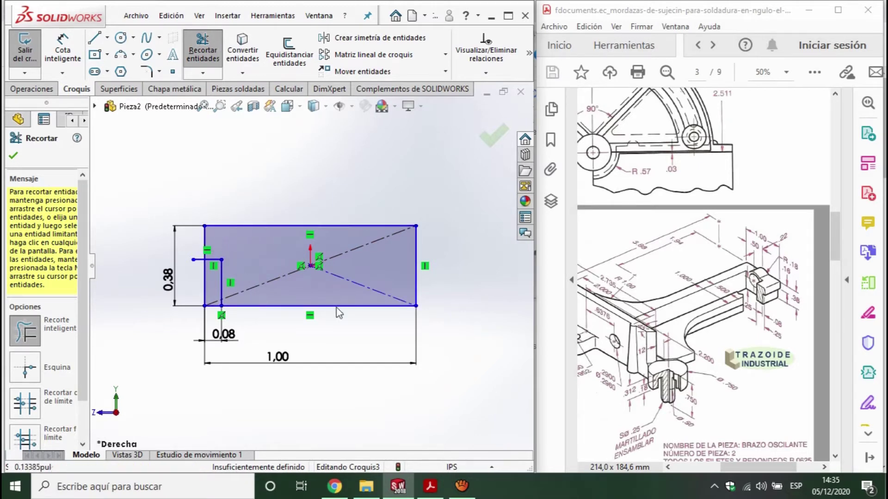
key("Escape")
Step: Delete the two diagonal construction lines from the sketch
left_click(269, 281)
key("Delete")
left_click(329, 270)
key("Delete")
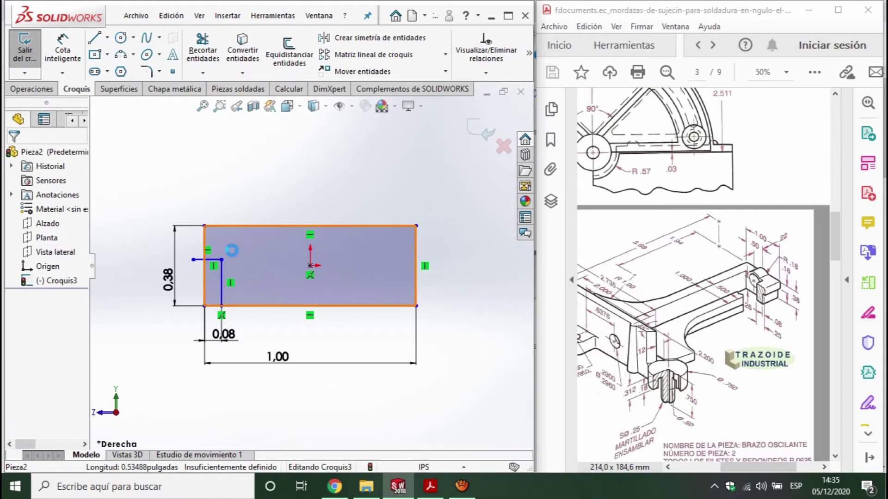
scroll(207, 247, "down", 3)
left_click(202, 51)
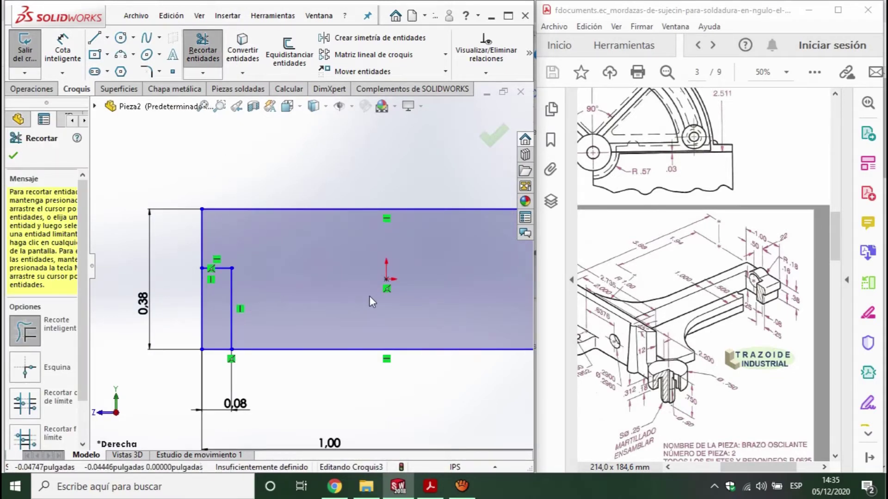
left_click(96, 39)
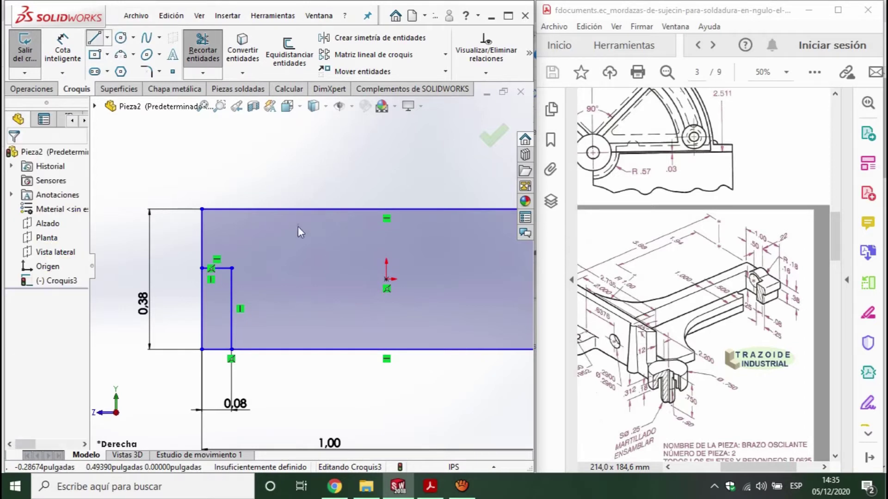
Step: Draw a vertical line rising from the bottom edge and dimension it 0.25 in
left_click(385, 351)
left_click(382, 242)
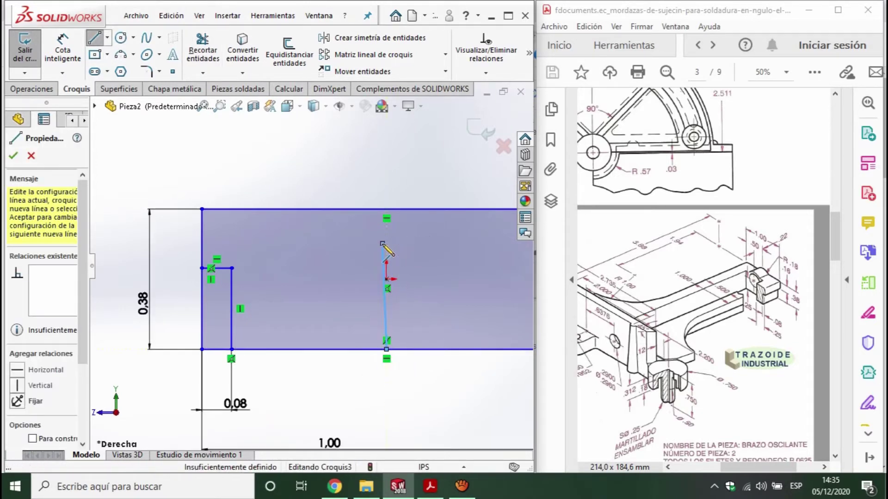
key("Escape")
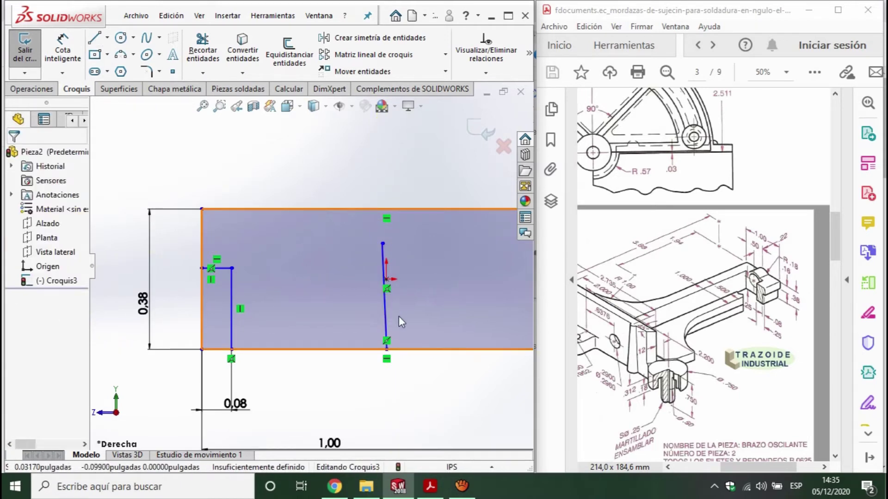
left_click(385, 322)
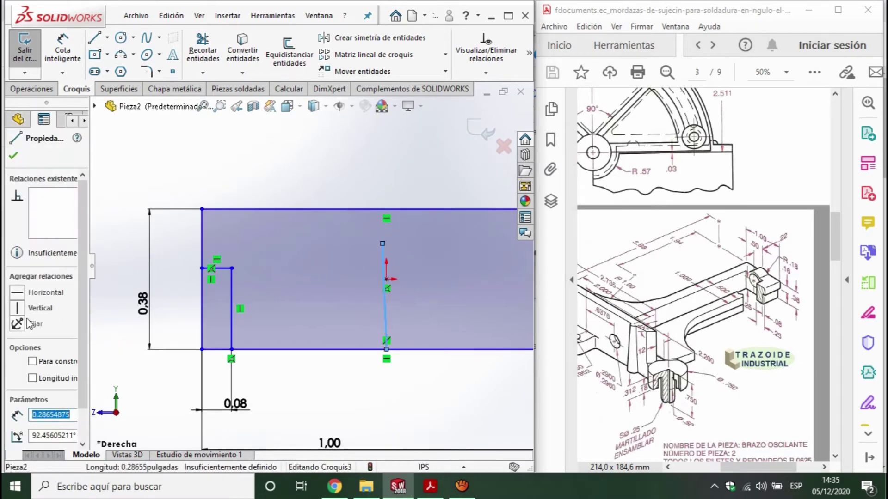
left_click(63, 49)
left_click(386, 327)
left_click(303, 313)
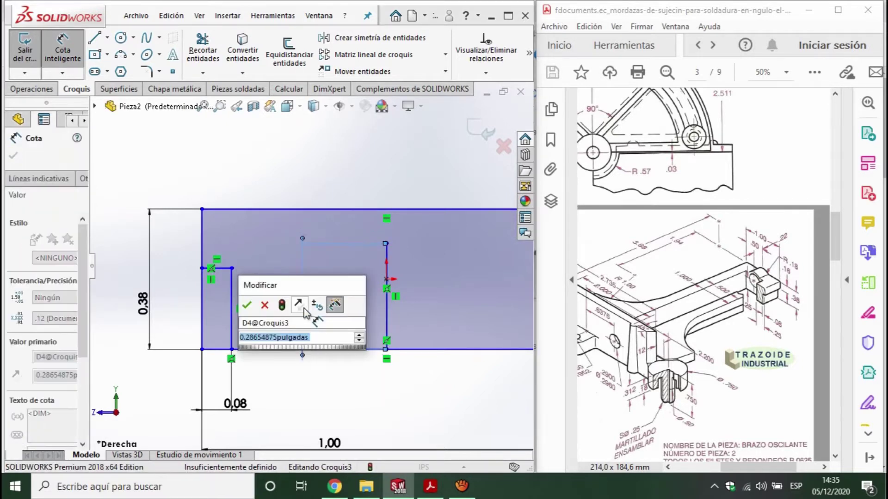
key("BackSpace")
type("25")
key("Return")
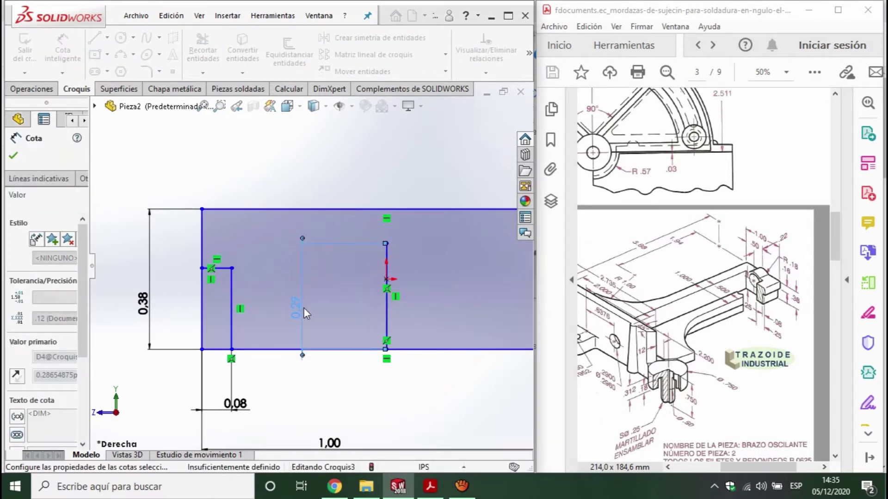
Step: Draw a circle centred on the line's top end and dimension its 0.36 in diameter
left_click(120, 38)
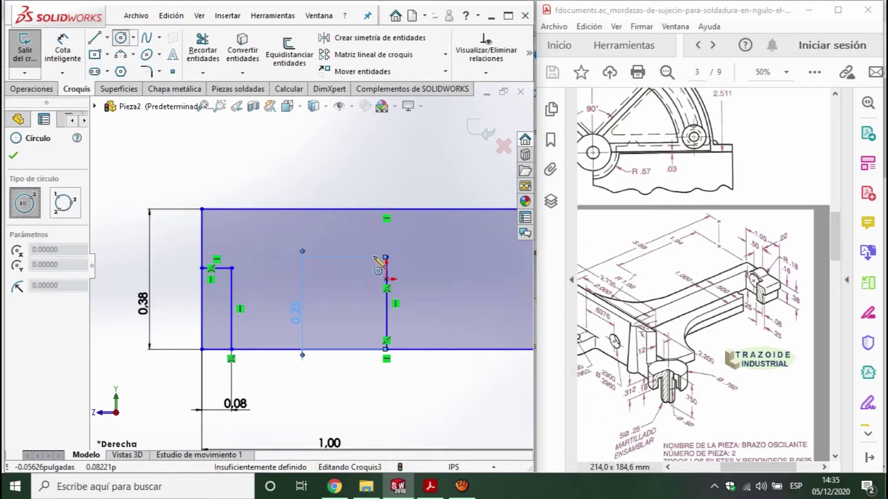
left_click(387, 257)
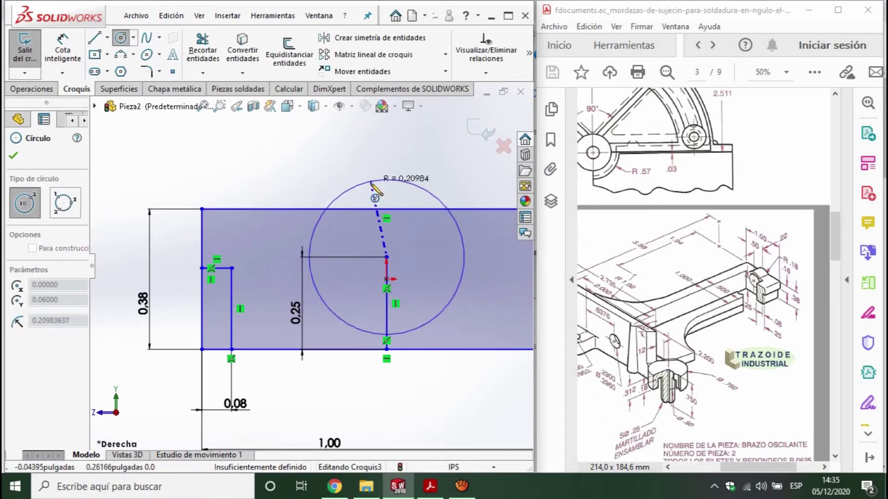
left_click(387, 177)
key("Escape")
key("d")
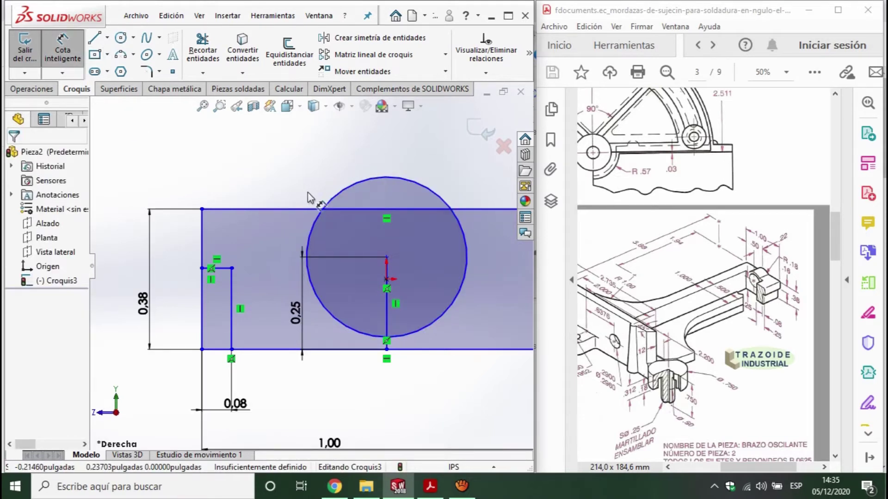
left_click(337, 193)
left_click(350, 152)
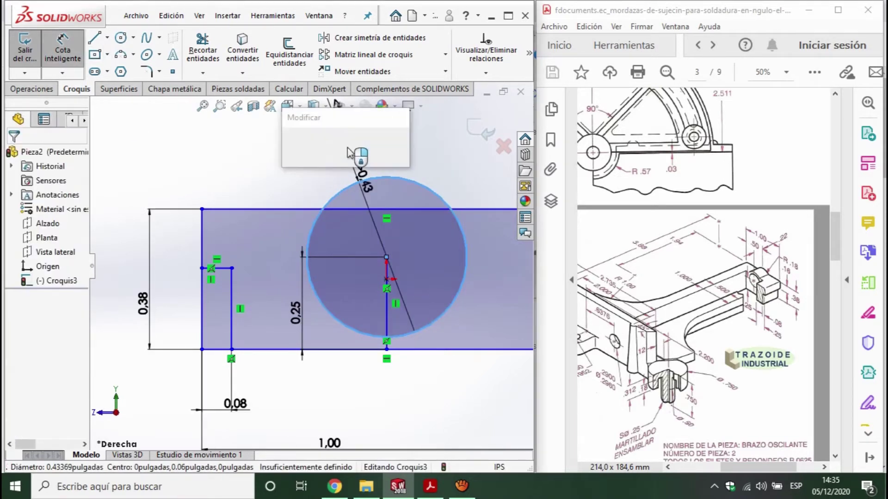
key("Return")
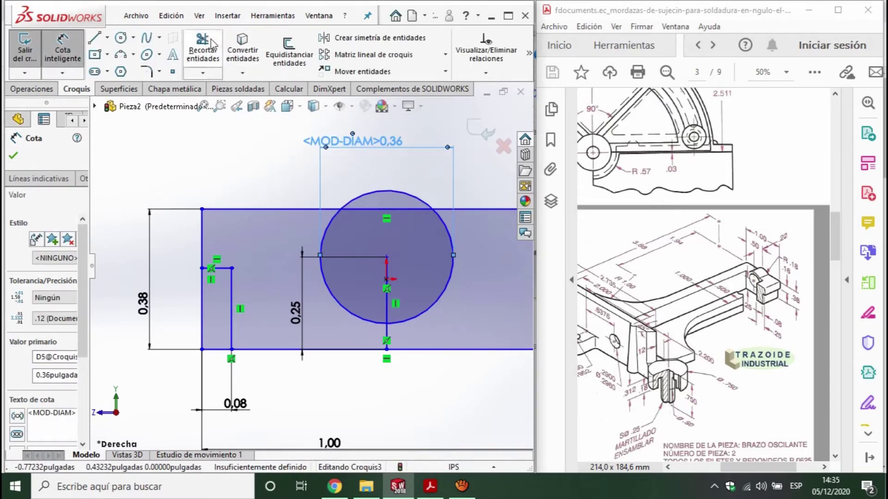
left_click(212, 44)
Step: Trim the circle to its top arc and remove the lower-left step and left-edge segments
left_click(387, 209)
left_click_drag(509, 256, 301, 263)
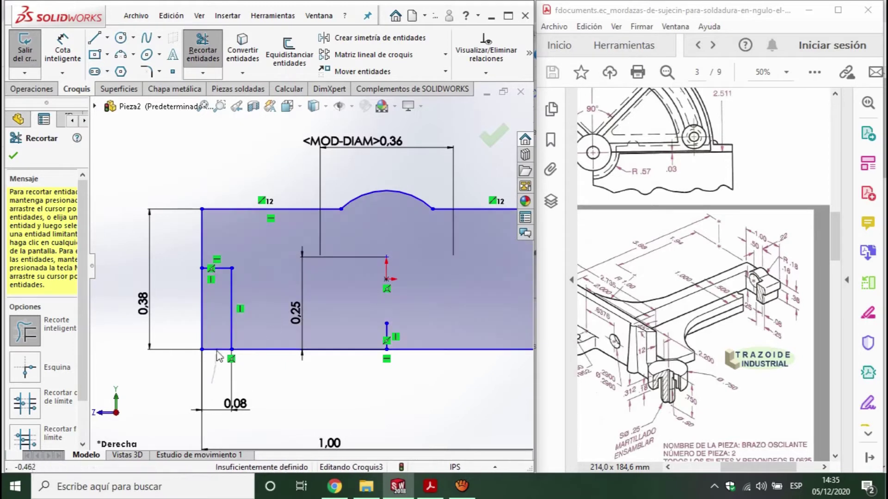
mouse_move(219, 356)
left_mouse_down()
mouse_move(206, 301)
mouse_move(194, 303)
left_mouse_up()
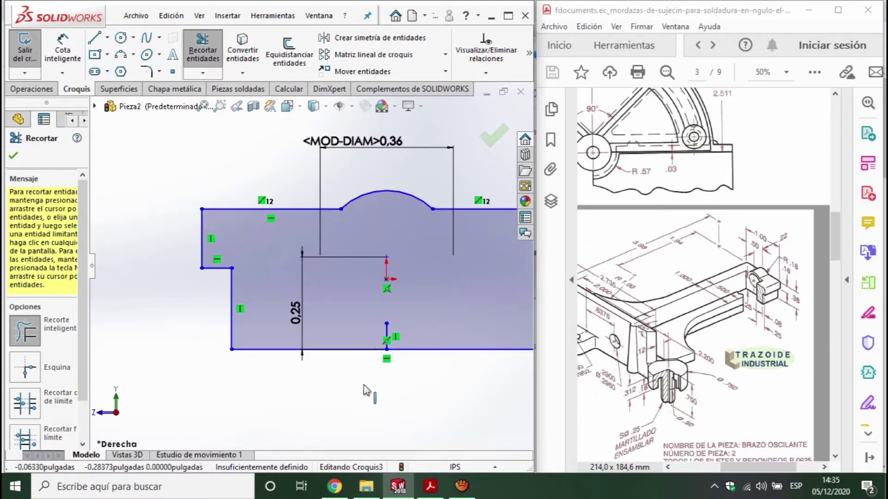
key("f")
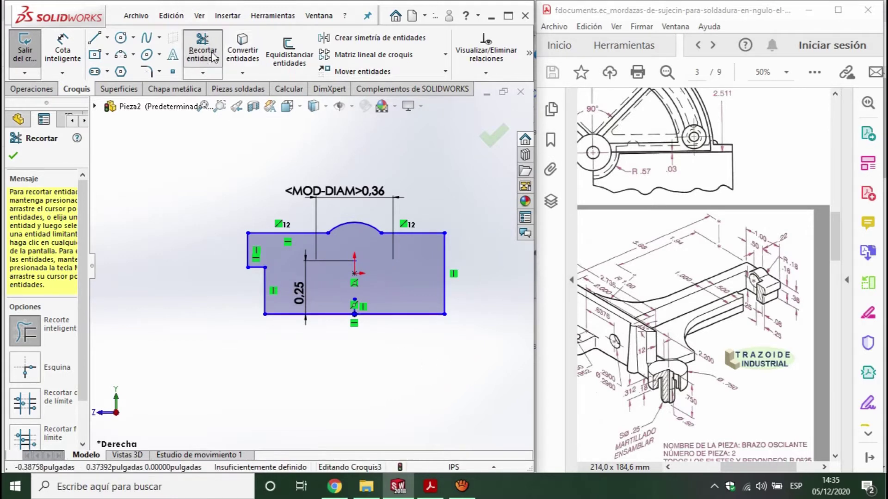
Step: Draw a vertical construction centerline and trim away the profile's right half
left_click(108, 38)
left_click(139, 69)
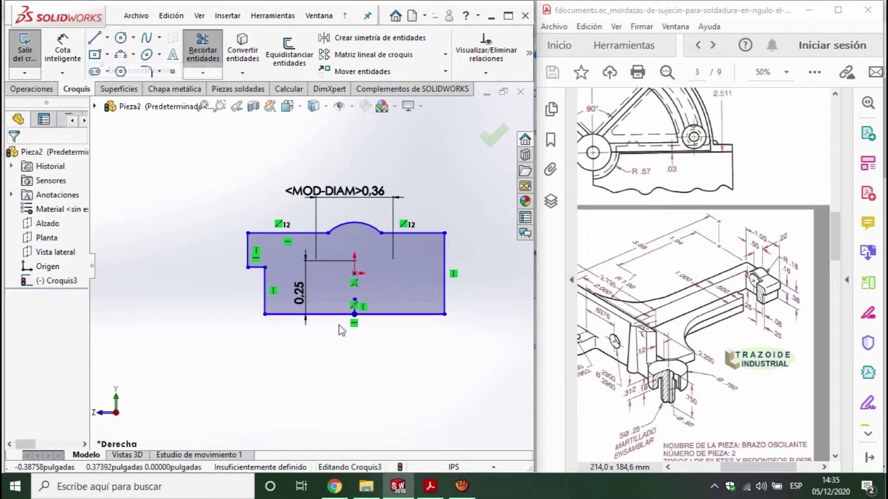
left_click_drag(355, 315, 355, 148)
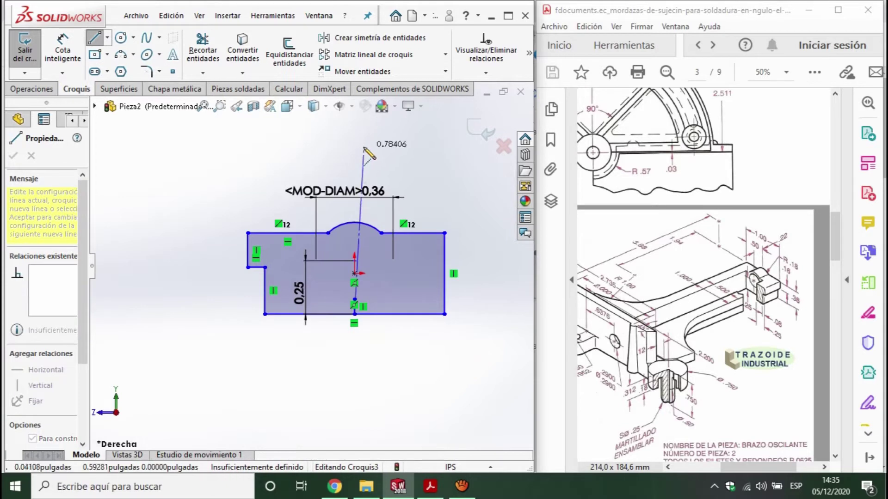
key("Escape")
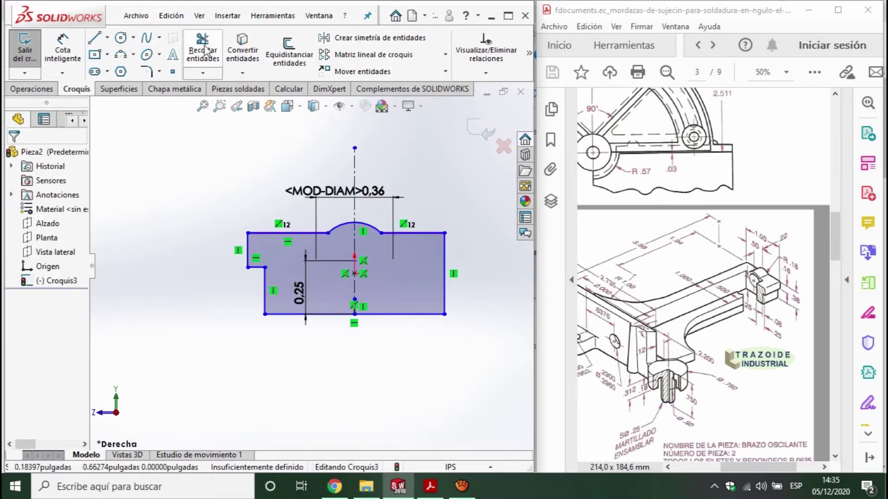
left_click(189, 60)
left_click_drag(464, 389, 435, 186)
left_click_drag(383, 226, 461, 317)
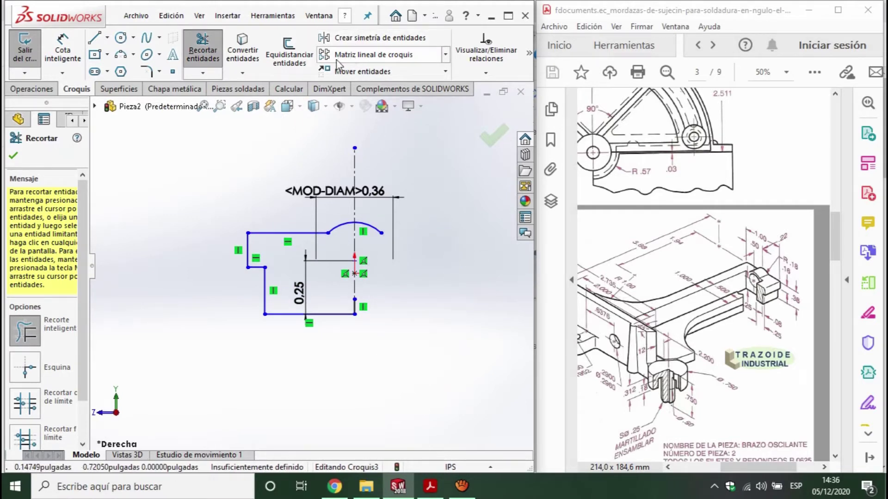
key("Escape")
Step: Mirror the left half-profile lines and arc about the centerline (Línea15)
left_click_drag(327, 353, 218, 188)
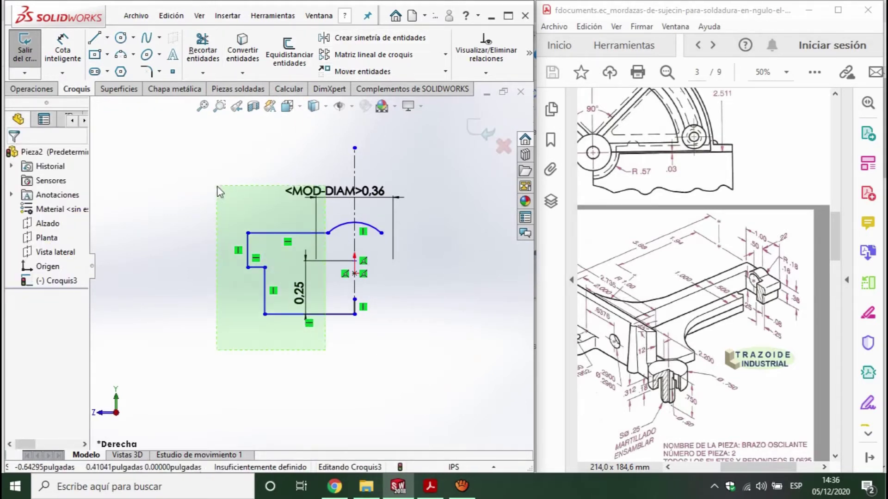
left_click(347, 366)
left_click_drag(366, 365, 192, 206)
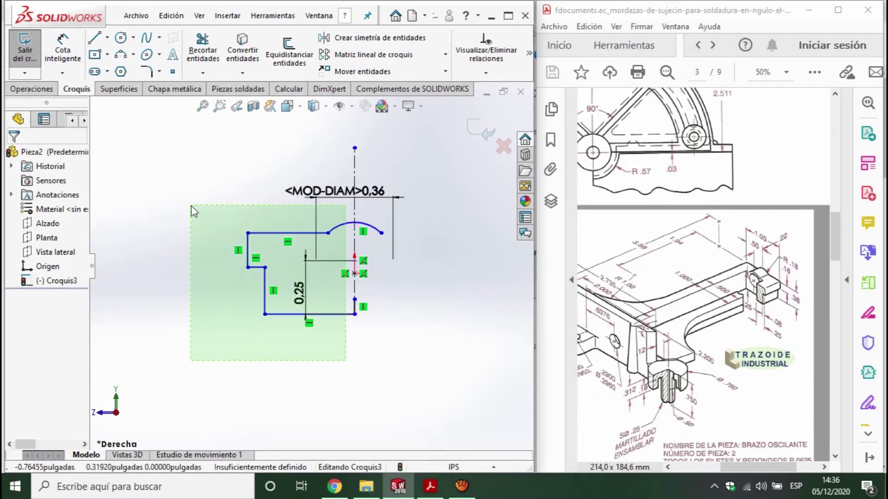
left_click(365, 38)
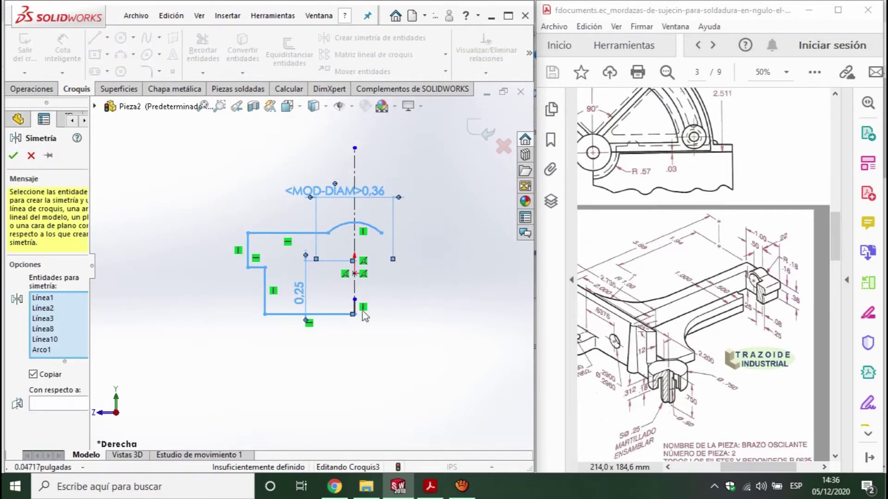
left_click(64, 404)
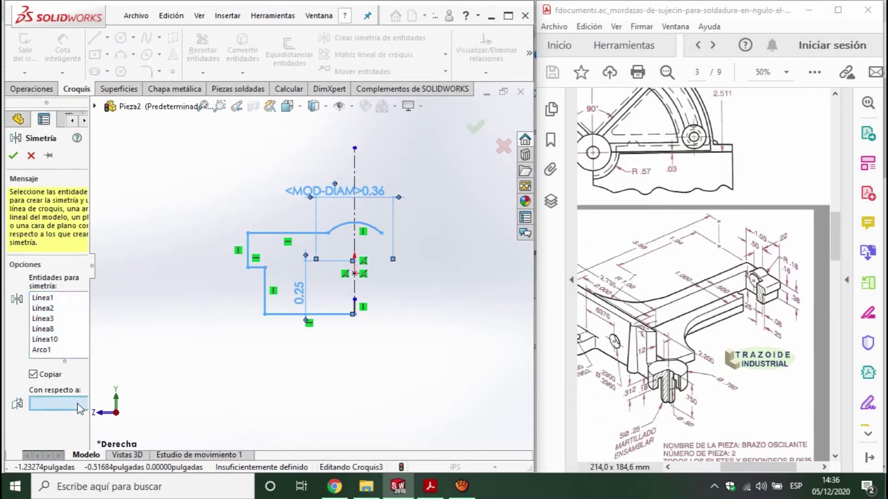
left_click(354, 241)
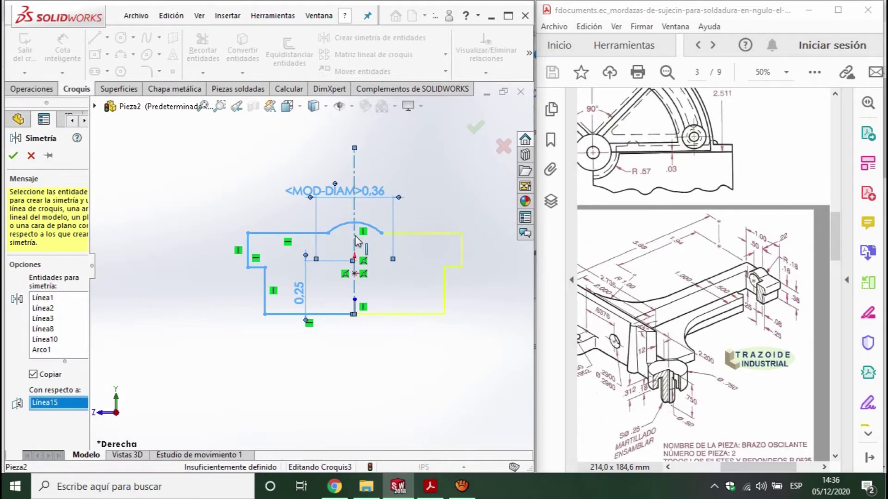
left_click(477, 131)
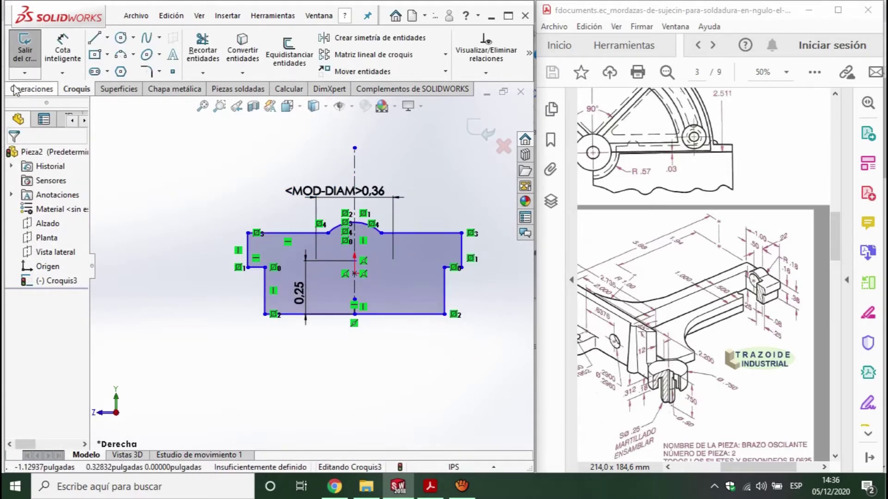
left_click(32, 88)
left_click(34, 51)
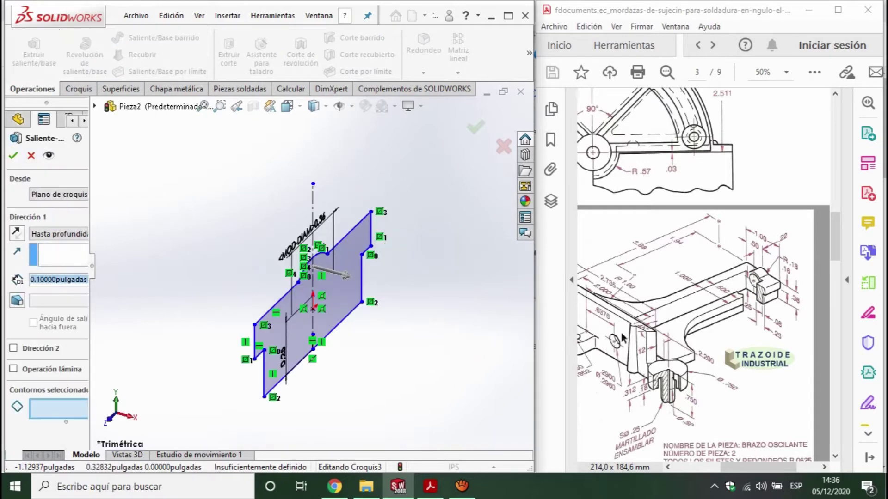
Step: Extrude both sketch regions 3.88 in to create Saliente-Extruir1
left_click(327, 306)
left_click(292, 319)
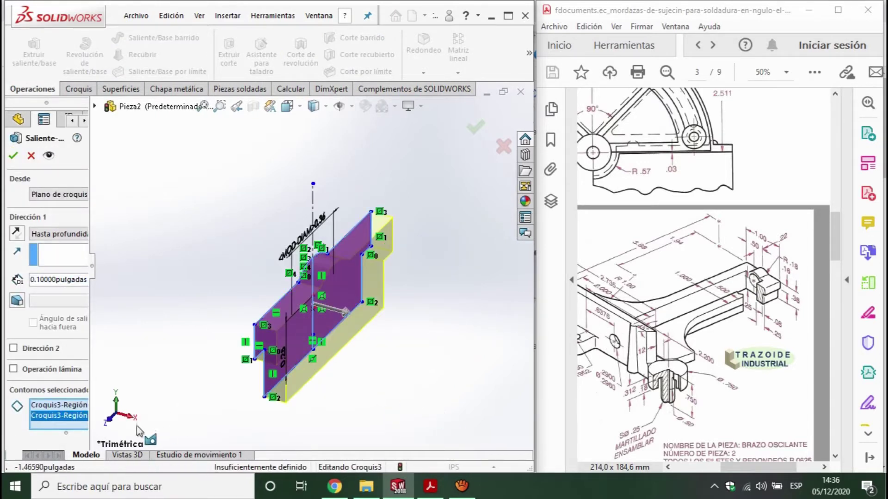
left_click(49, 280)
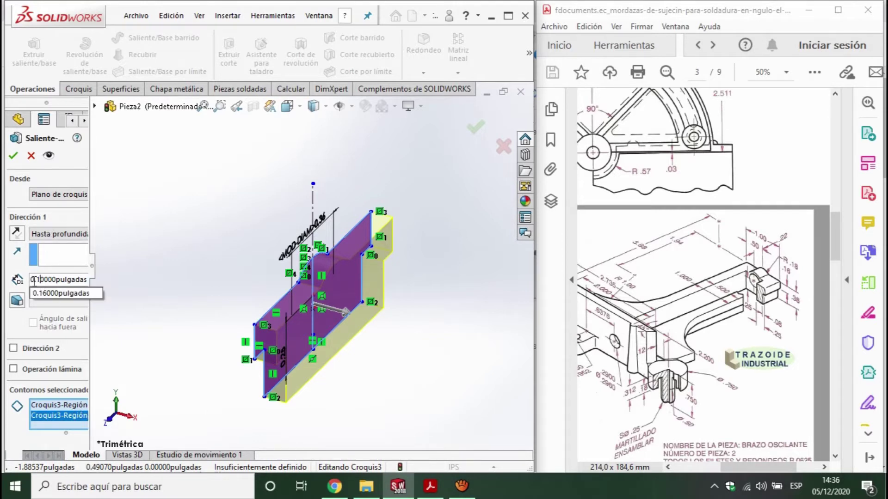
key("BackSpace")
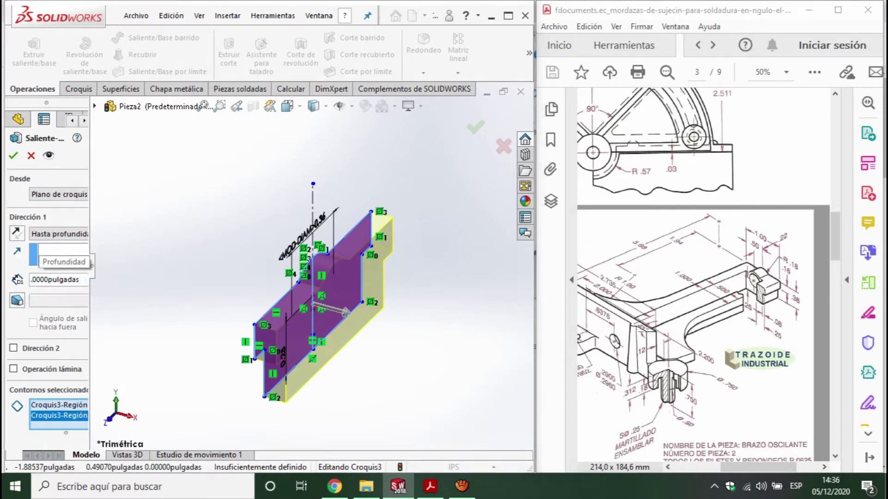
type("3.88")
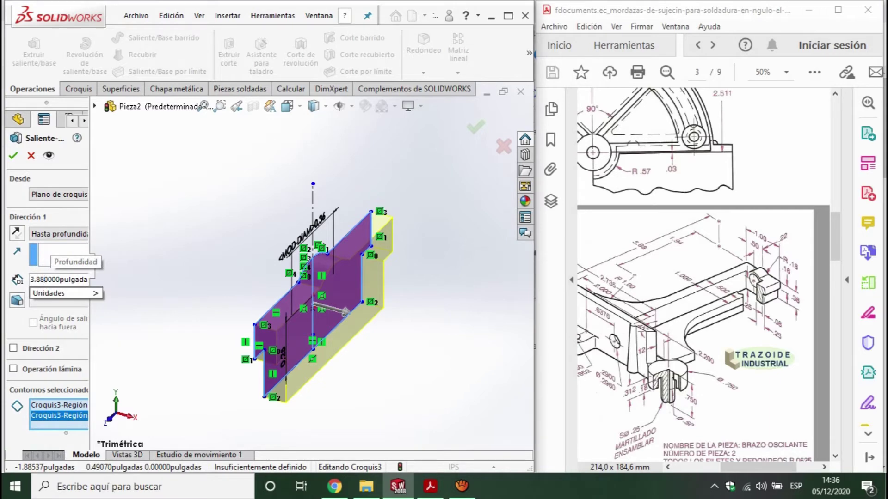
key("Return")
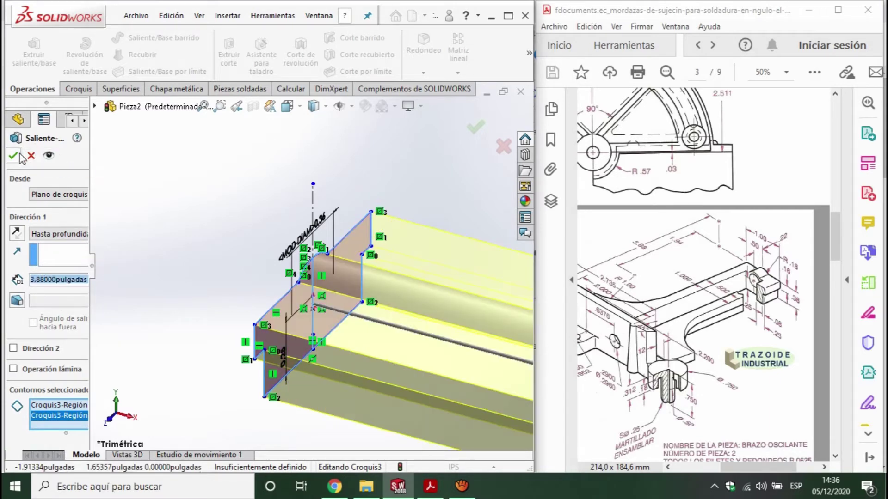
left_click(14, 156)
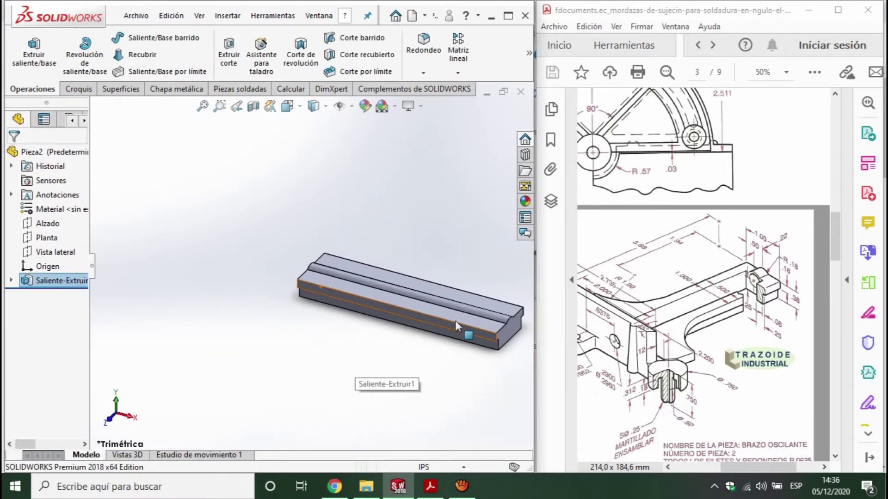
Step: Orbit the bar and select its long side face
scroll(473, 337, "down", 3)
scroll(475, 340, "down", 2)
middle_click_drag(474, 340, 423, 345)
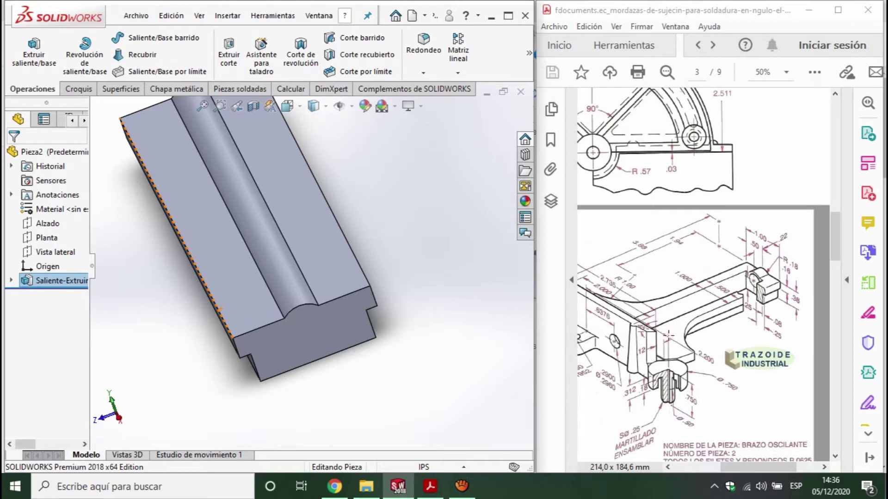
scroll(300, 270, "up", 3)
scroll(291, 231, "down", 2)
scroll(259, 220, "up", 2)
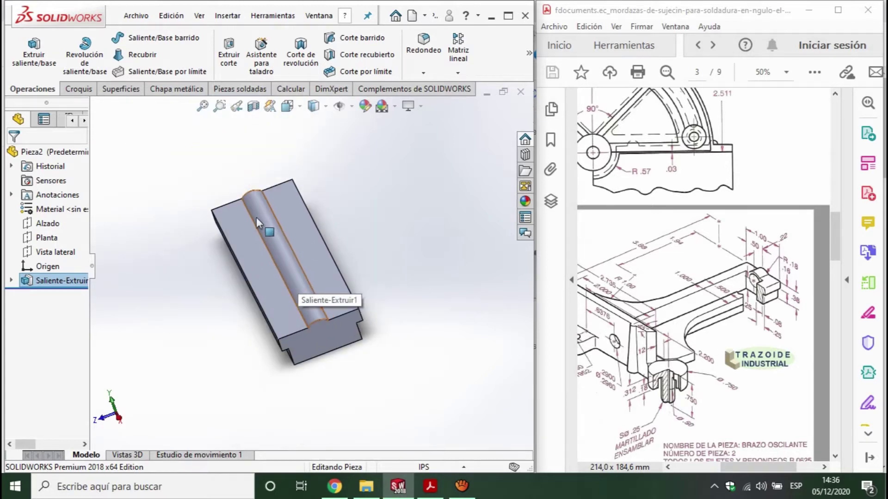
middle_click_drag(257, 217, 266, 277)
left_click(261, 257)
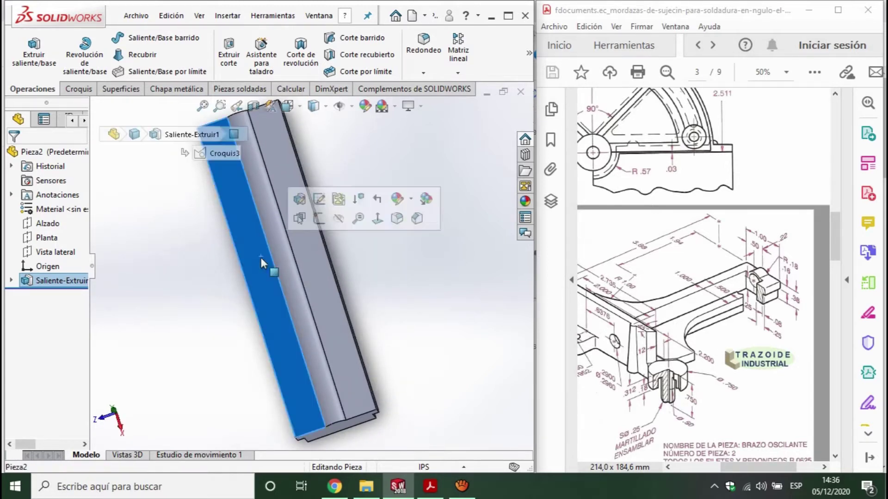
Step: Start a sketch on the bar's face, viewed normal, with a short horizontal line from the origin
left_click(79, 89)
left_click(25, 46)
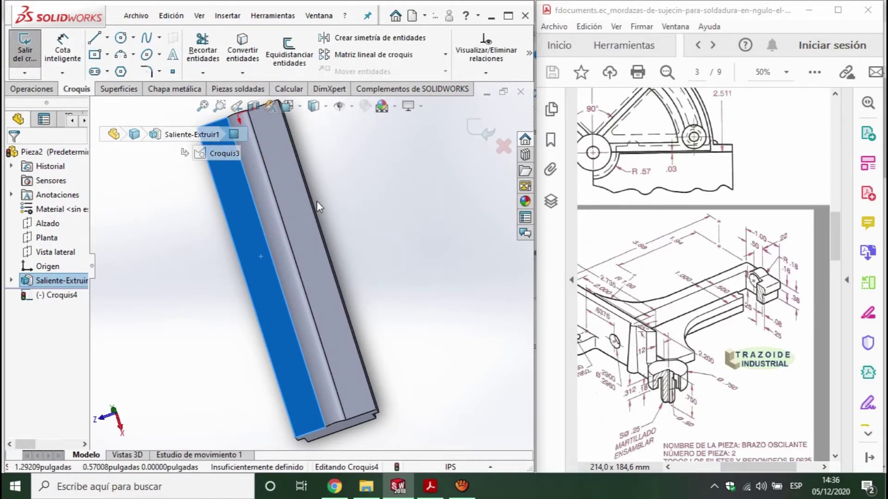
key("ctrl+8")
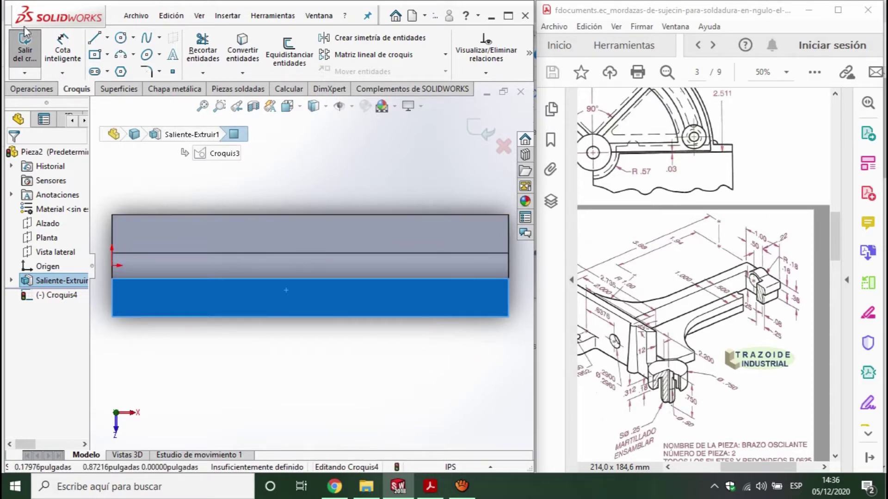
left_click(97, 41)
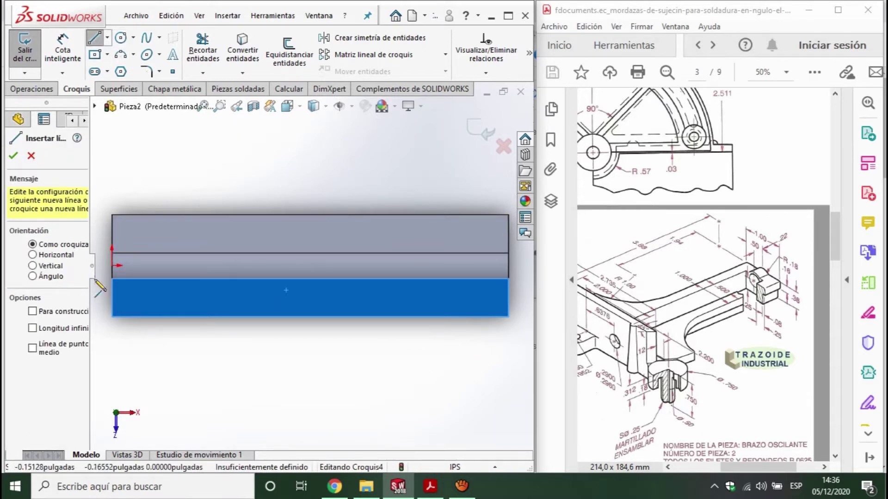
left_click(112, 265)
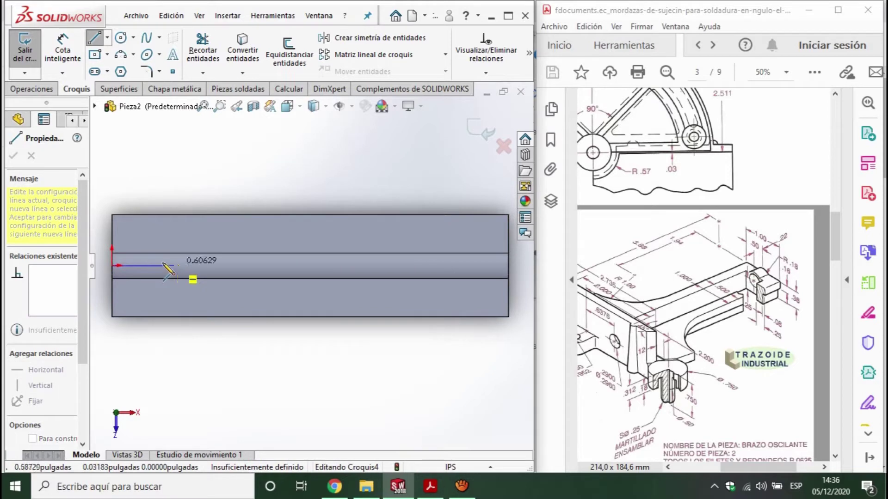
left_click(146, 265)
key("Escape")
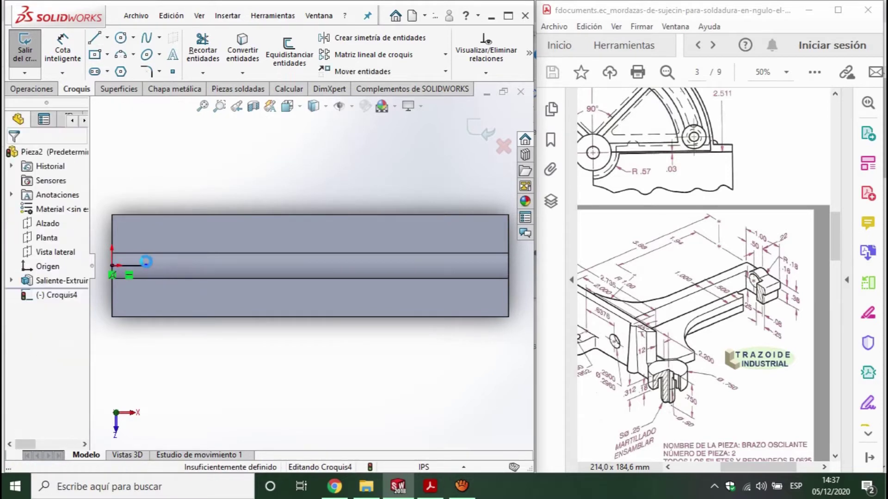
Step: Dimension the short horizontal line to 0.22
left_click(51, 58)
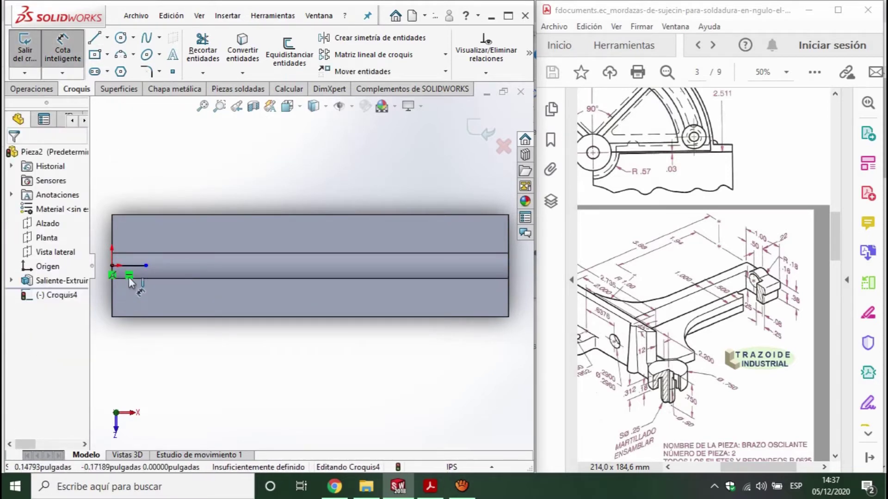
left_click(134, 265)
left_click(147, 370)
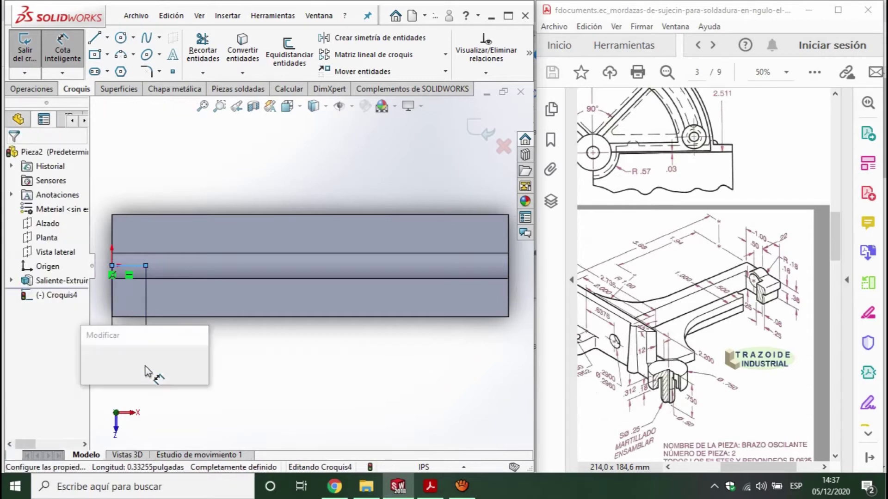
type("0,22")
key("Return")
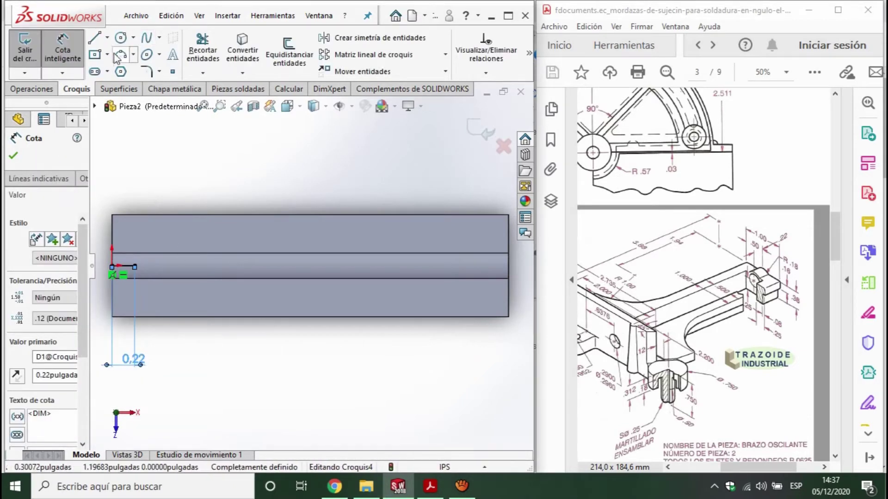
Step: Add a vertical midpoint line at the short line's end, dimensioned 0.50
left_click(107, 38)
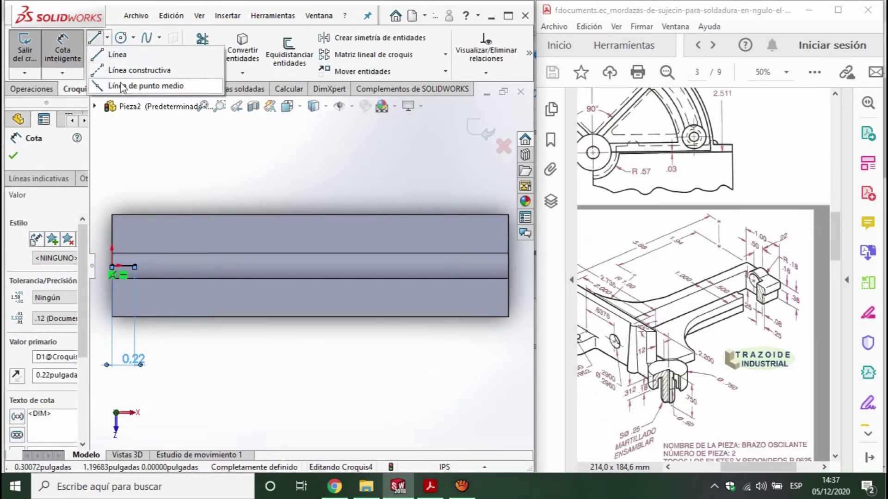
left_click(146, 86)
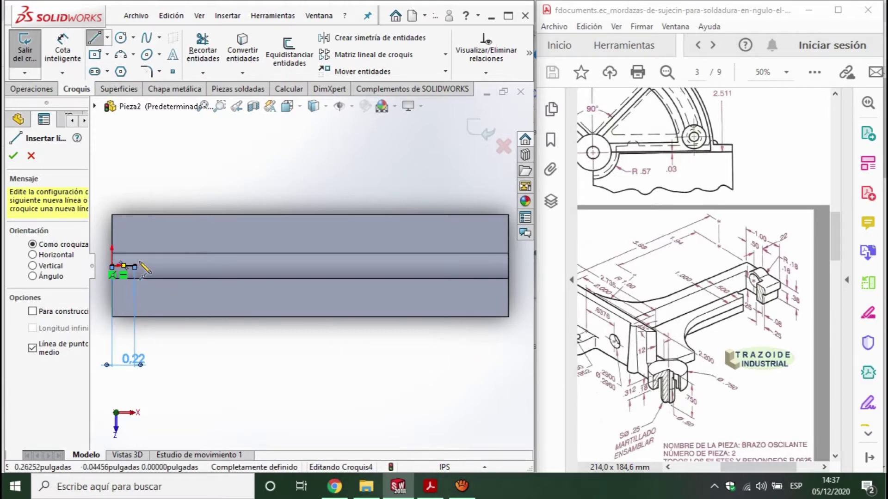
left_click(123, 265)
left_click(135, 301)
key("Escape")
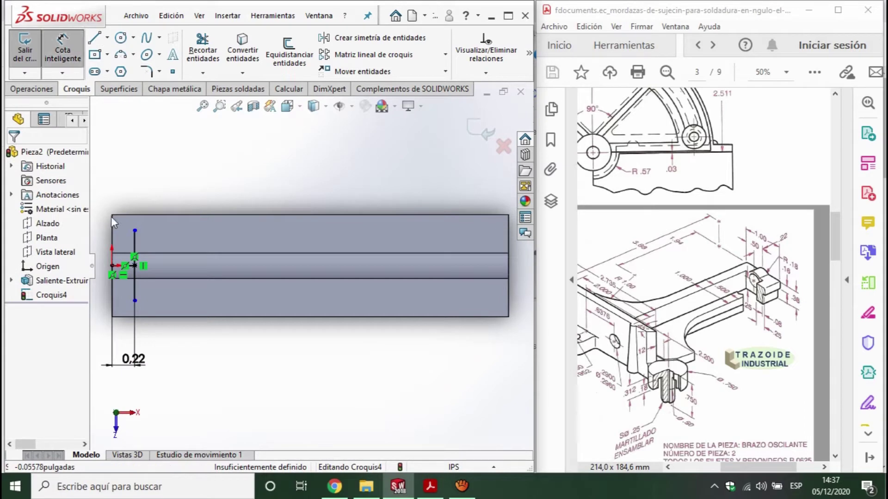
left_click(134, 241)
left_click(199, 178)
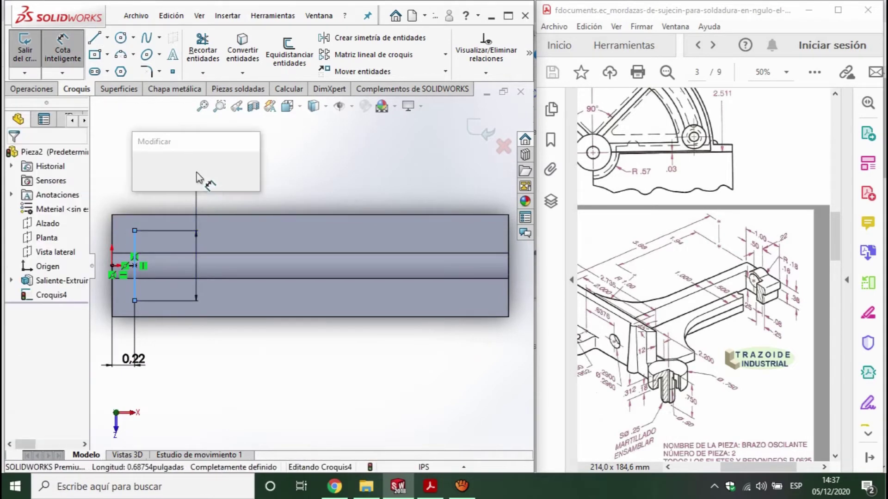
type(".5")
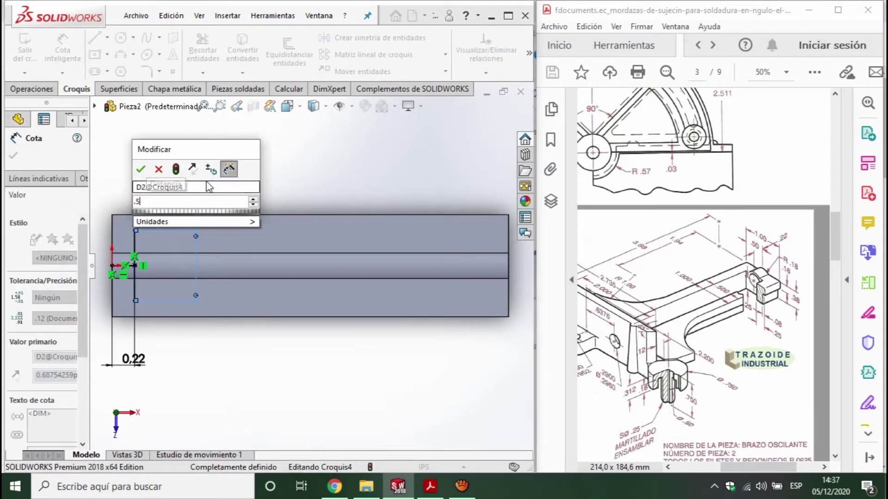
key("Return")
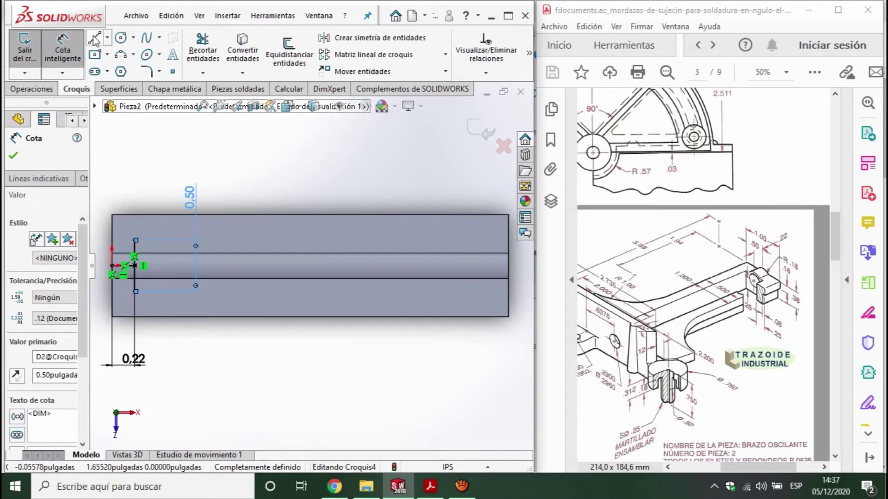
Step: Close a rectangle from the vertical line's ends to the face's right edge, then view in 3D
left_click(99, 41)
left_click(134, 240)
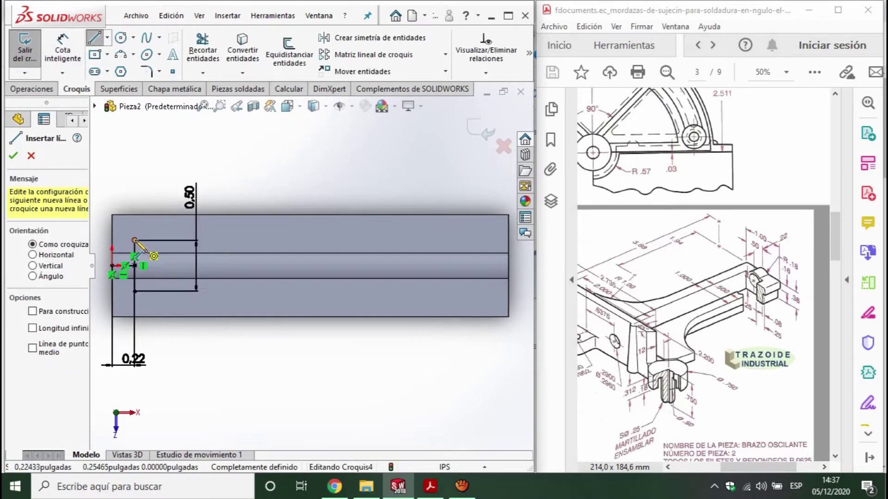
left_click(508, 240)
left_click(508, 292)
left_click(134, 292)
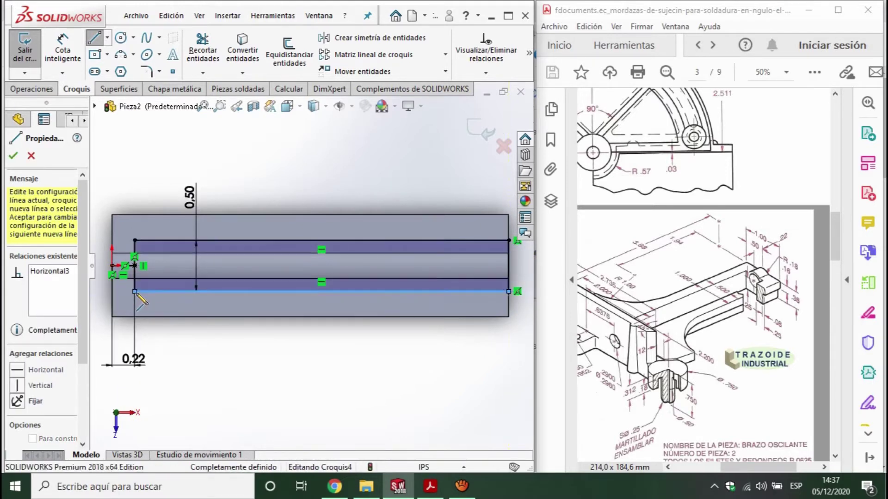
key("Escape")
scroll(365, 318, "up", 3)
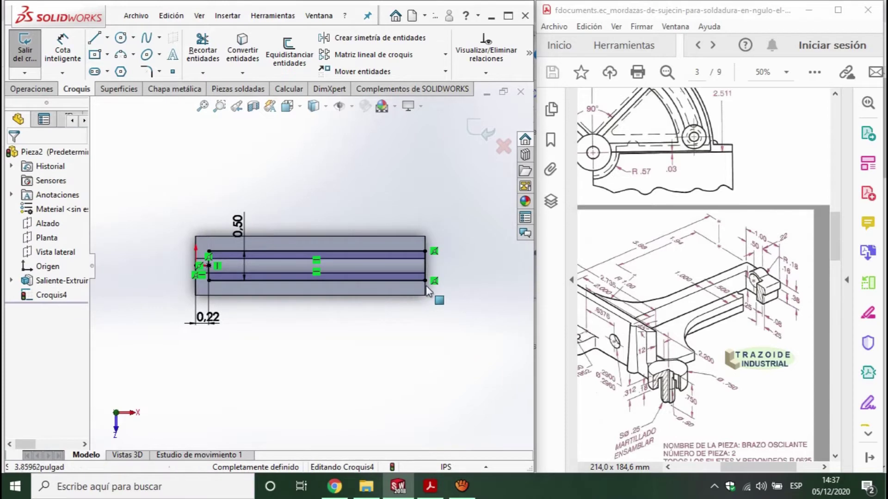
mouse_move(365, 319)
middle_mouse_down()
mouse_move(372, 362)
mouse_move(391, 329)
mouse_move(345, 337)
mouse_move(359, 364)
middle_mouse_up()
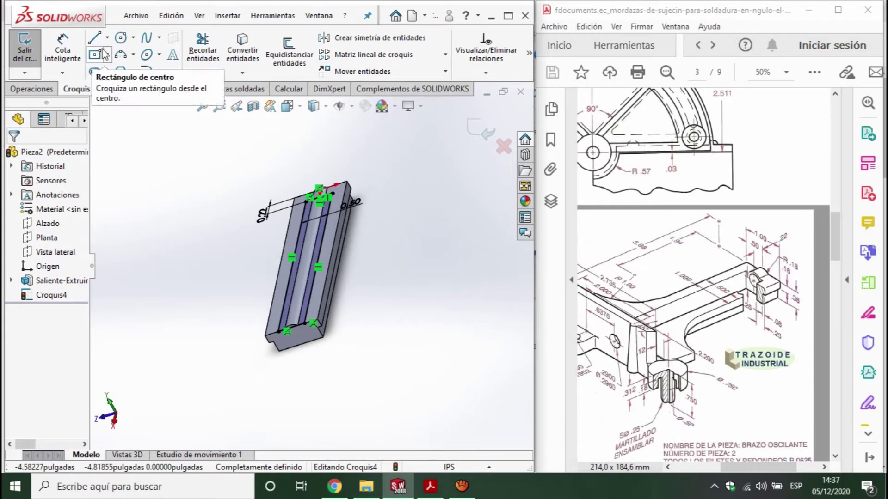
Step: Cut-extrude both Croquis4 regions Through All in both directions, then orbit to inspect the fork
left_click(32, 89)
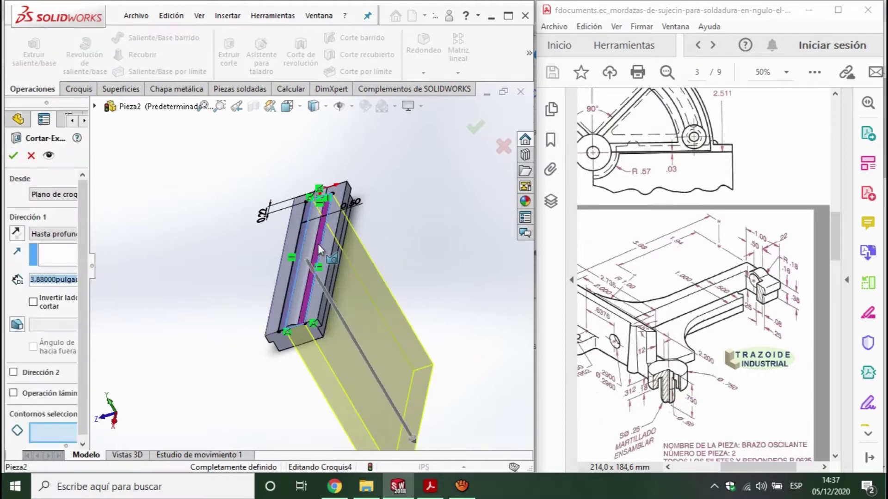
left_click(303, 241)
mouse_move(304, 241)
middle_mouse_down()
mouse_move(326, 218)
mouse_move(320, 232)
middle_mouse_up()
left_click(54, 234)
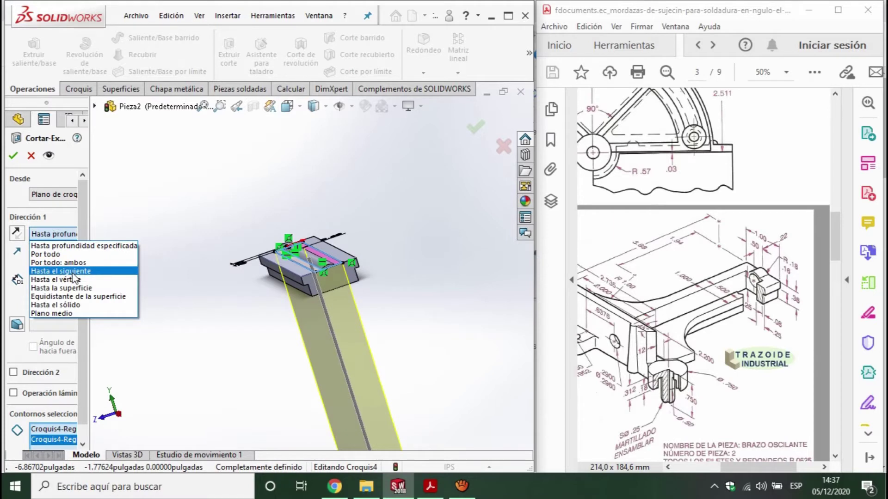
left_click(83, 263)
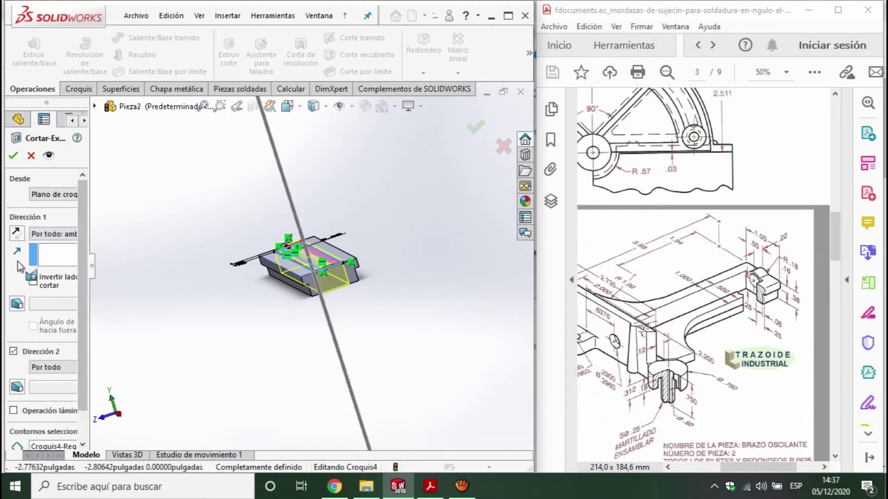
left_click(12, 157)
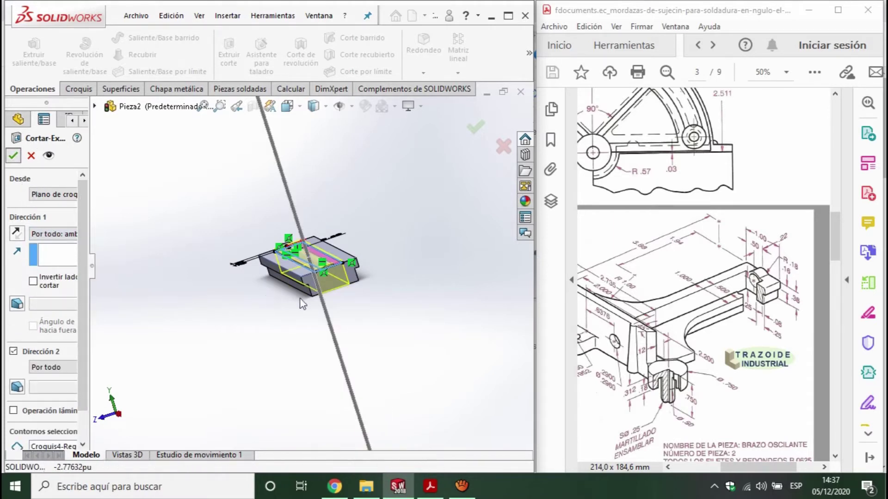
scroll(321, 265, "down", 3)
middle_click_drag(316, 304, 374, 281)
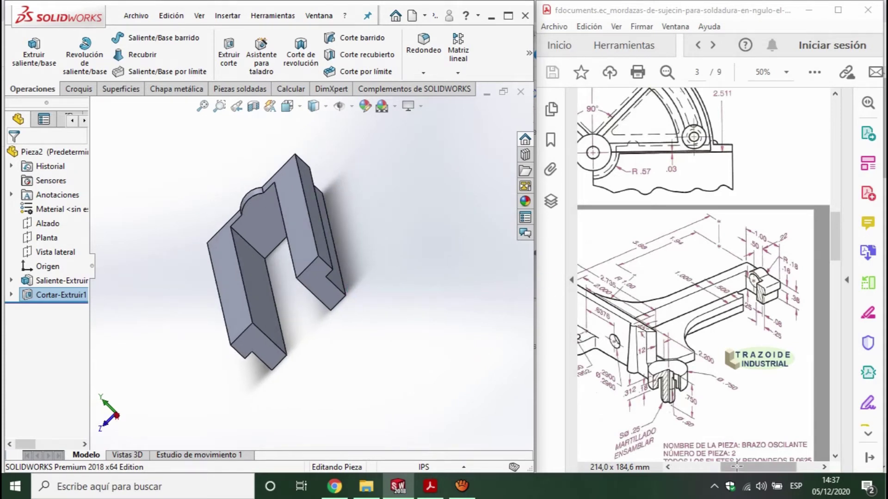
left_click_drag(731, 466, 723, 469)
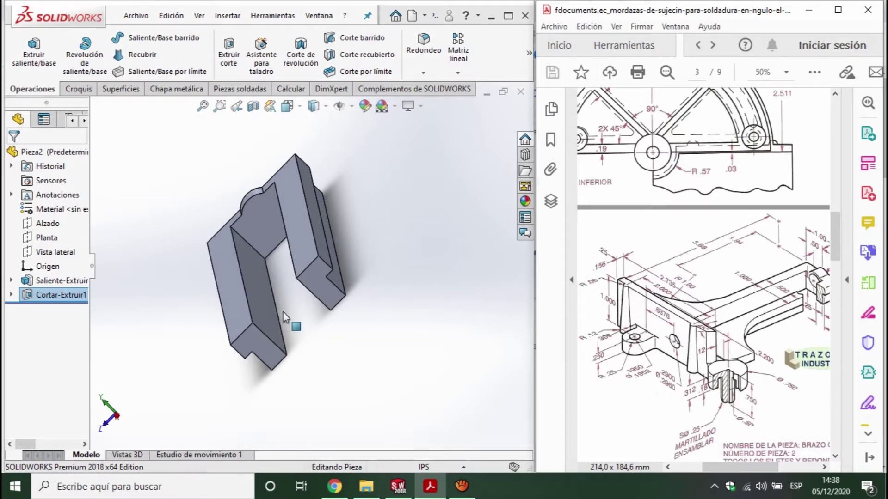
mouse_move(301, 318)
middle_mouse_down()
mouse_move(339, 317)
mouse_move(297, 344)
mouse_move(327, 311)
mouse_move(224, 192)
middle_mouse_up()
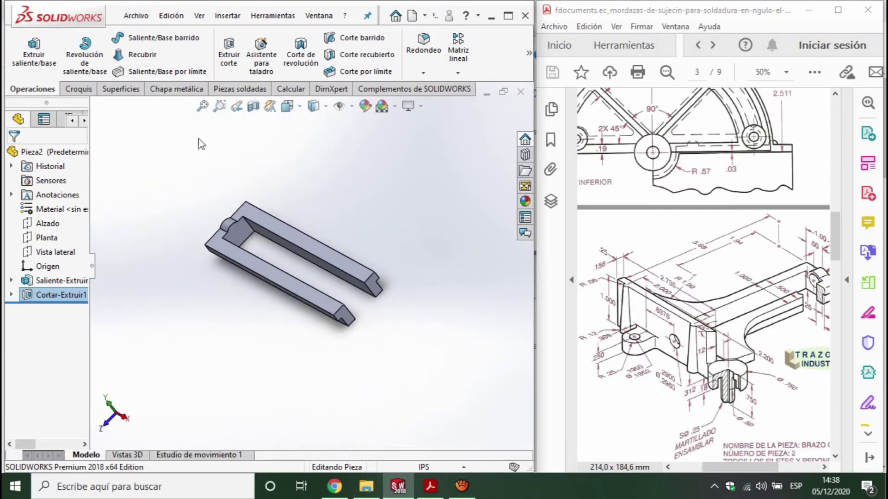
left_click(85, 91)
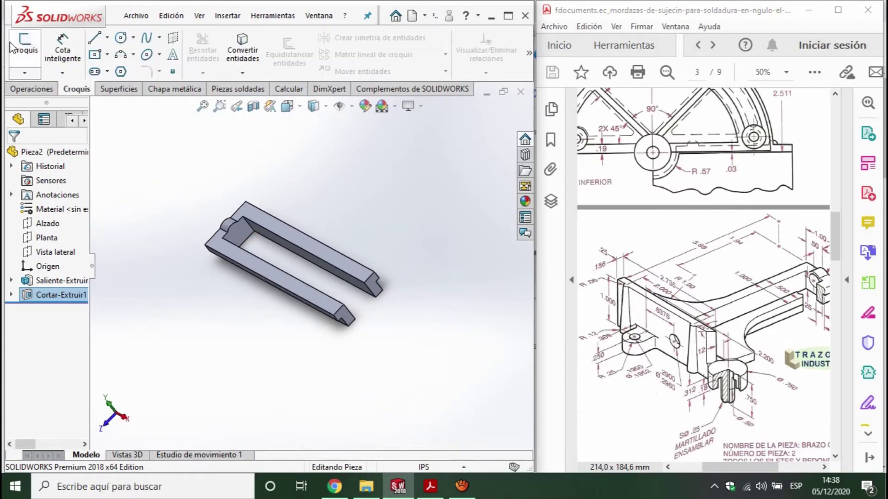
Step: Start sketch Croquis5 on the fork's face and draw a line along the bottom edge
left_click(25, 47)
left_click(267, 271)
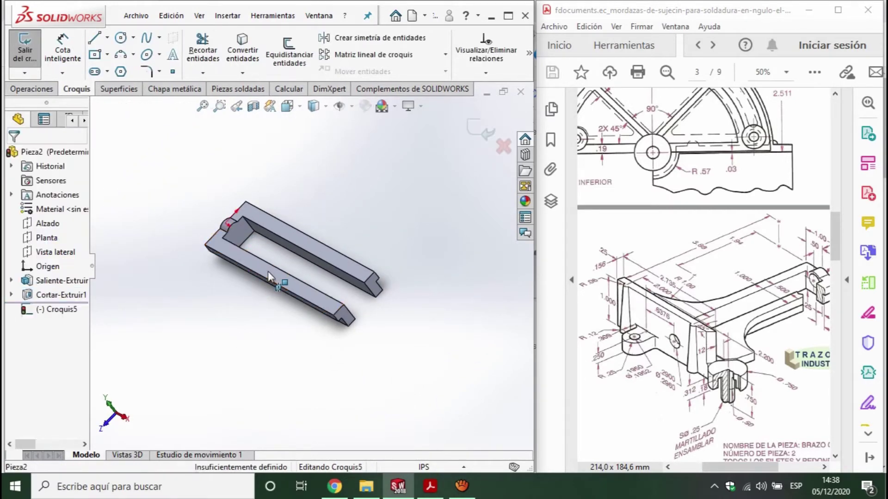
key("ctrl+8")
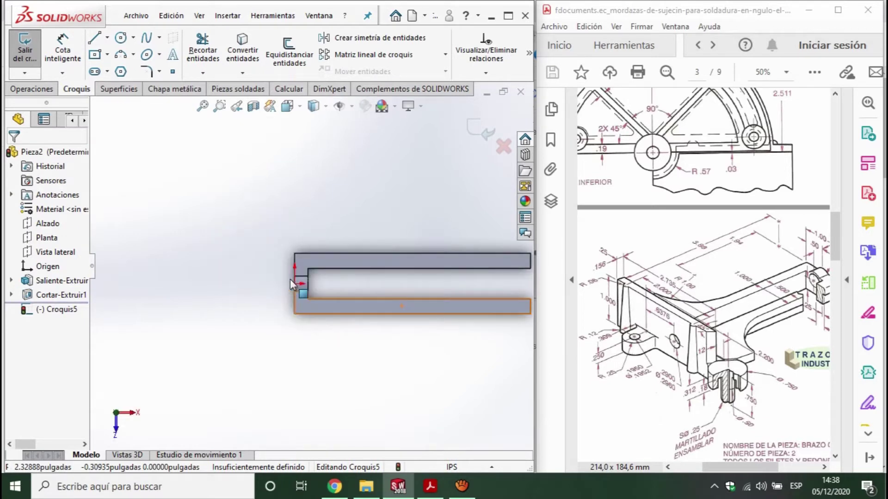
left_click(93, 38)
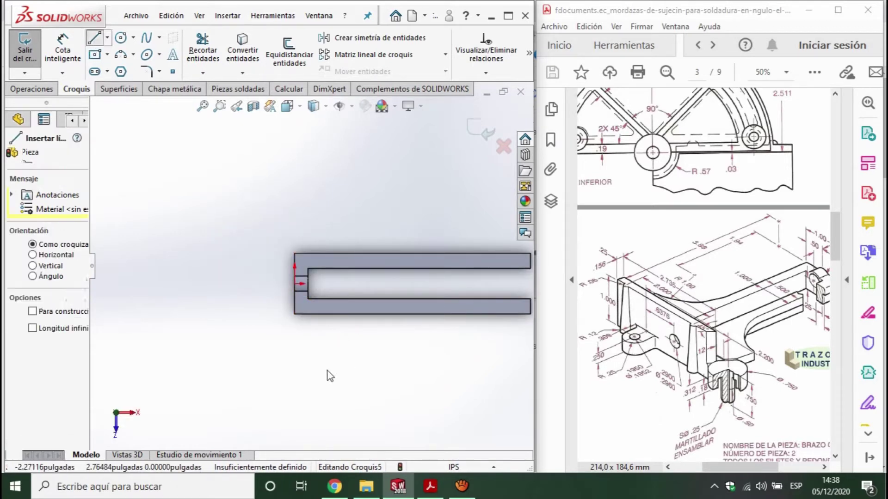
left_click(294, 314)
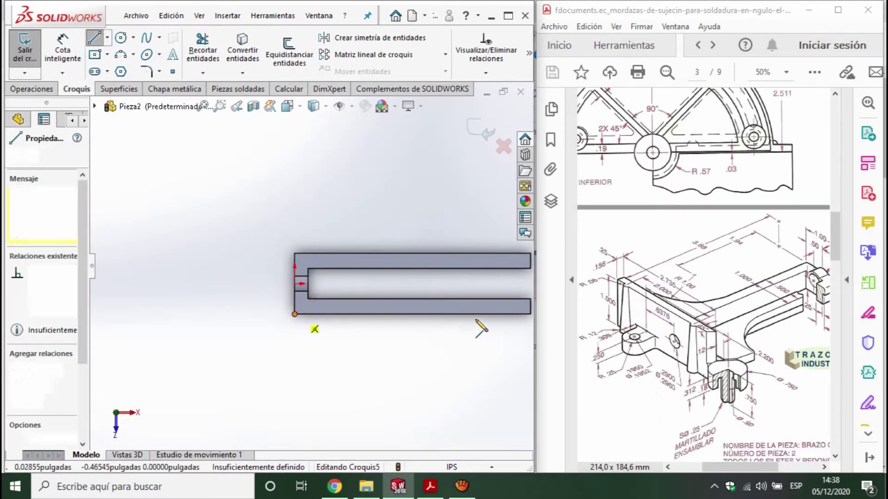
left_click(412, 314)
key("Escape")
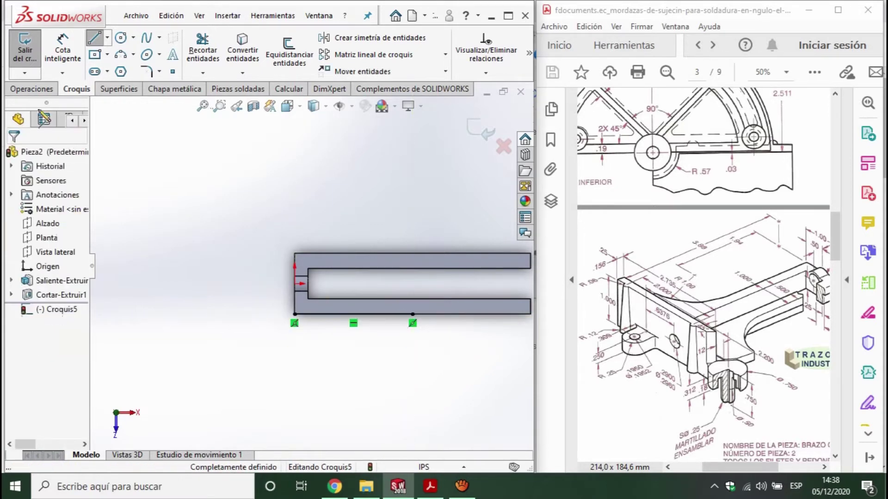
Step: Try dimensioning the bottom line at 1.94 and cancel the redundant dimension
left_click(63, 51)
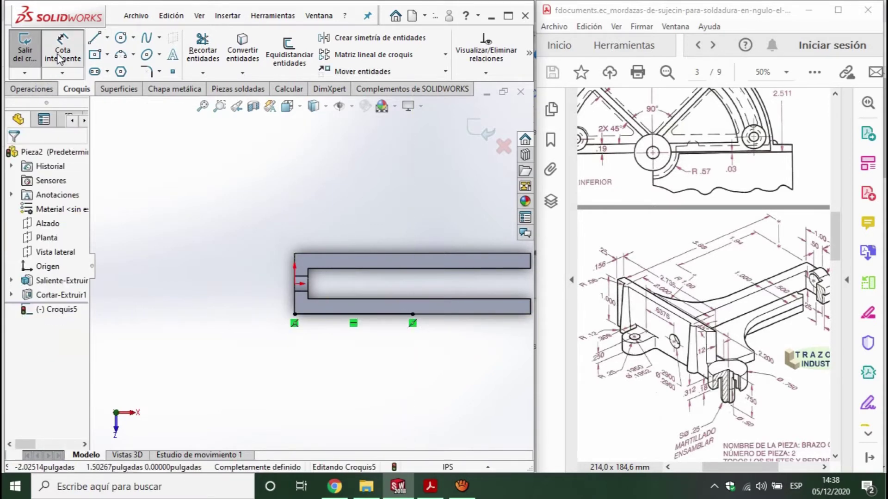
left_click(378, 316)
left_click(392, 375)
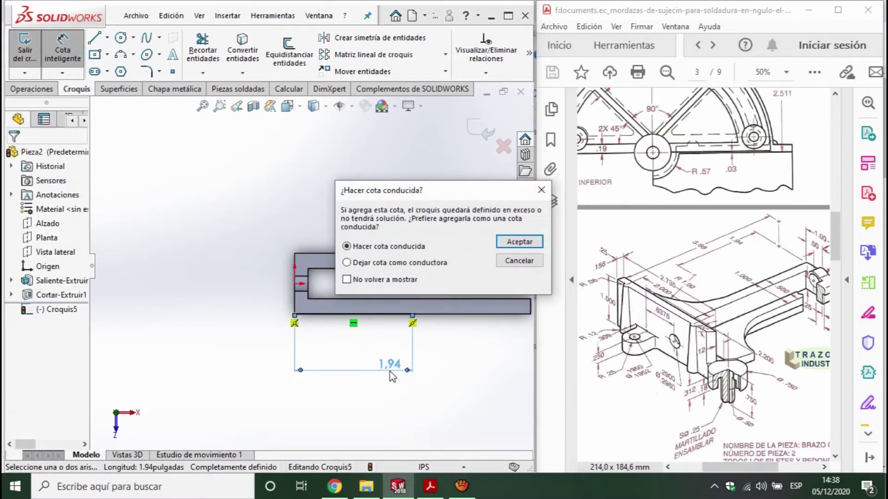
key("Escape")
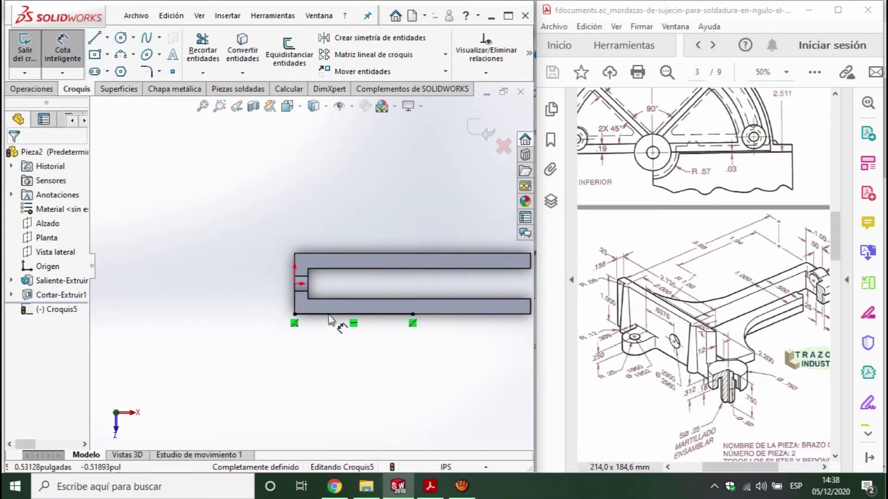
left_click(332, 314)
left_click(362, 369)
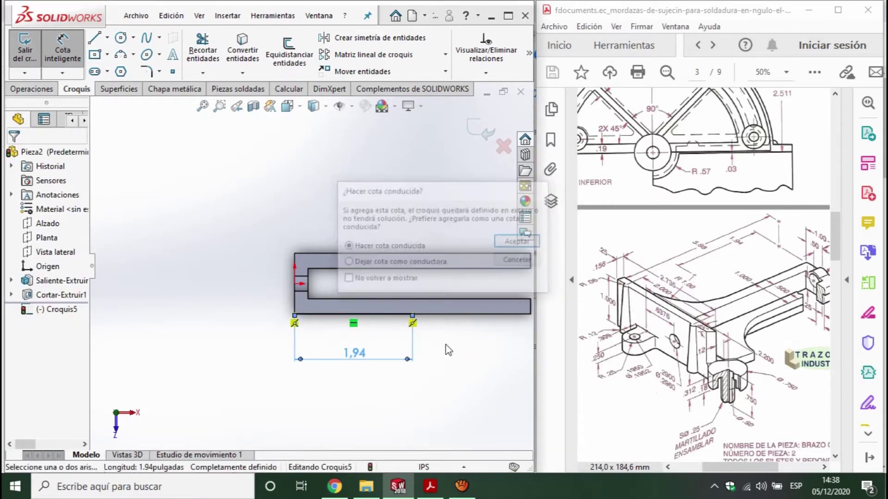
key("Escape")
left_click(373, 315)
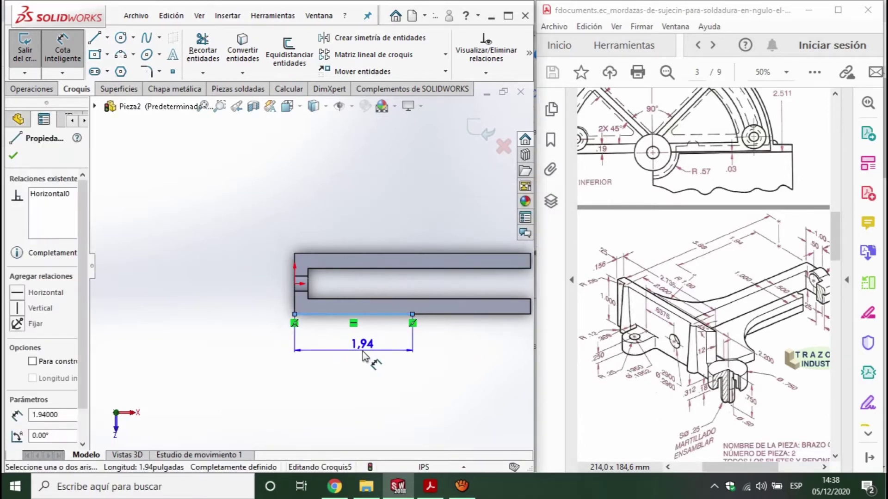
key("Escape")
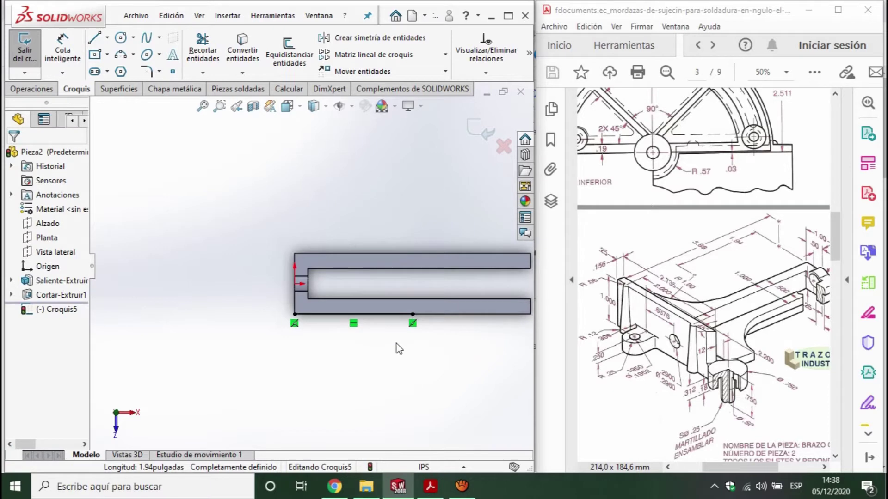
left_click(107, 38)
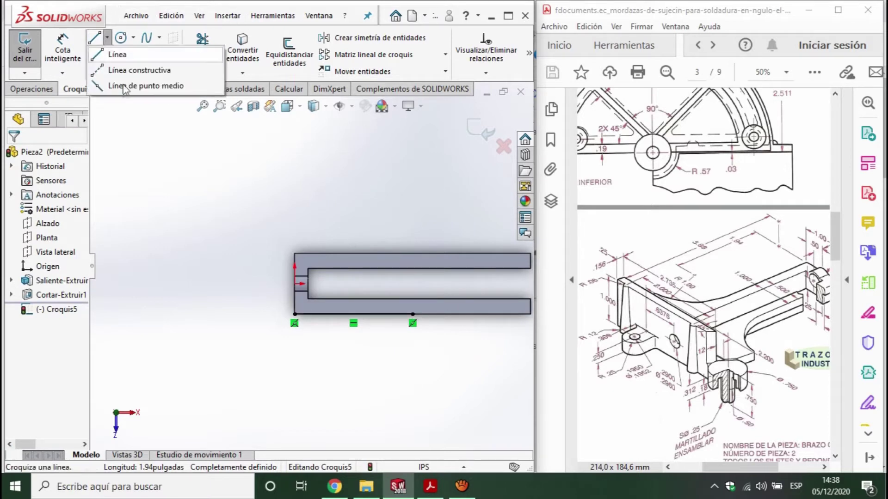
Step: Draw a vertical line down from the bottom line's right end and a circle centred on it
left_click(116, 53)
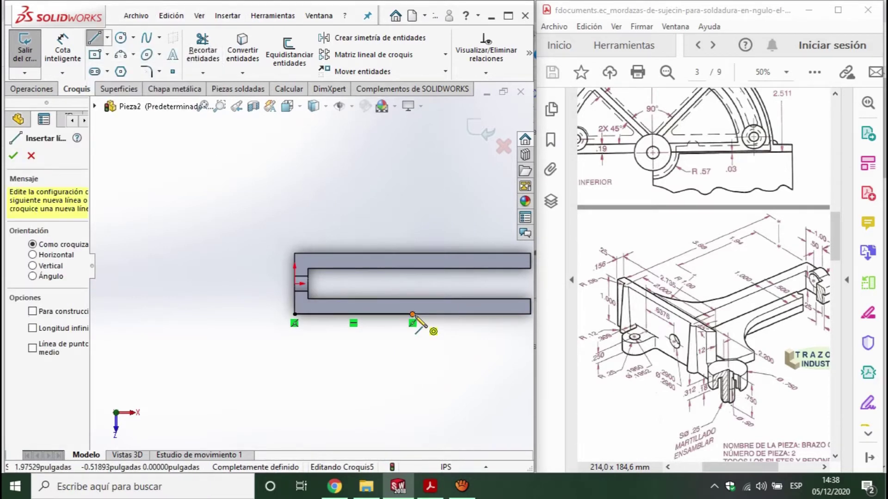
left_click(413, 315)
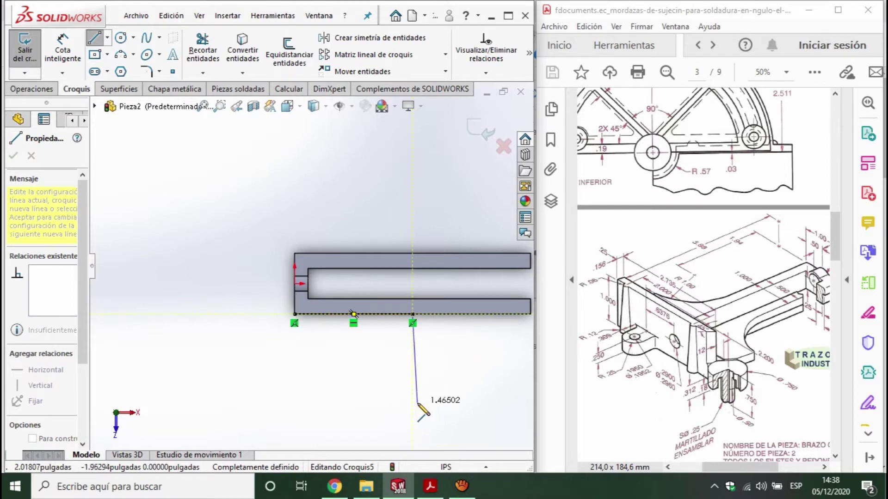
left_click(413, 415)
key("Escape")
left_click(121, 38)
left_click(412, 373)
left_click(470, 388)
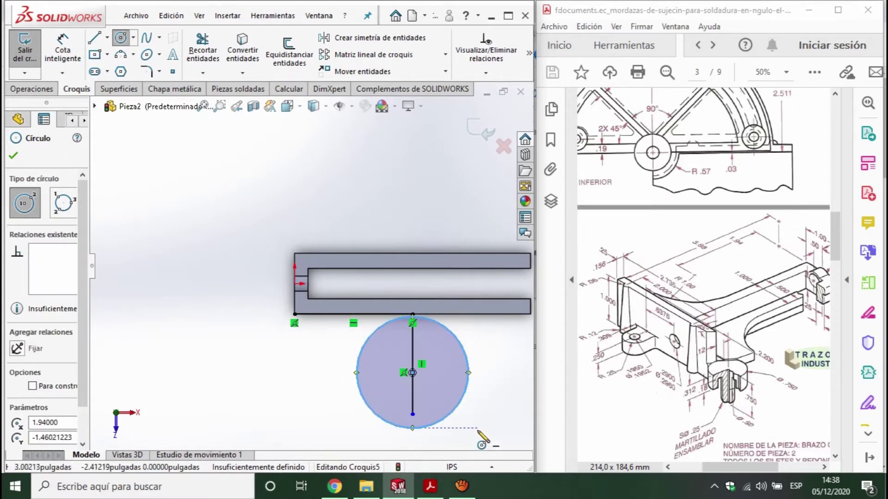
key("Escape")
Step: Give the circle a 2.00 diameter and make it tangent to the bottom edge
left_click(63, 50)
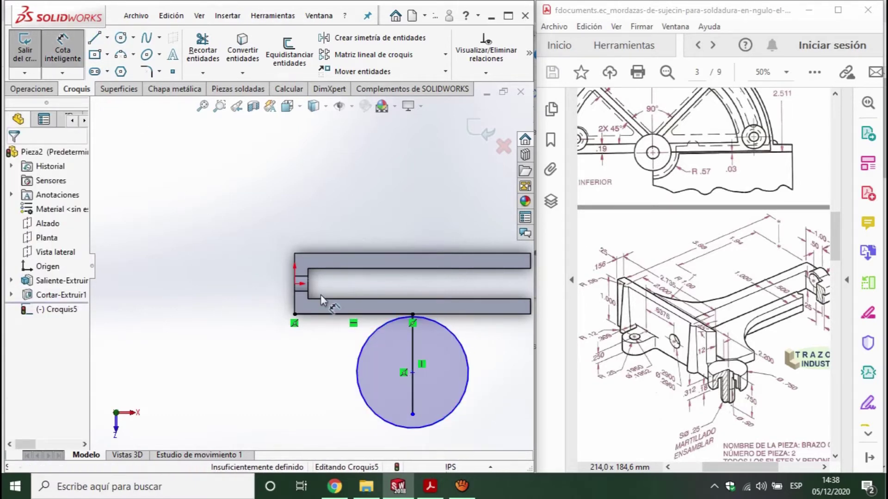
left_click(357, 366)
left_click(263, 341)
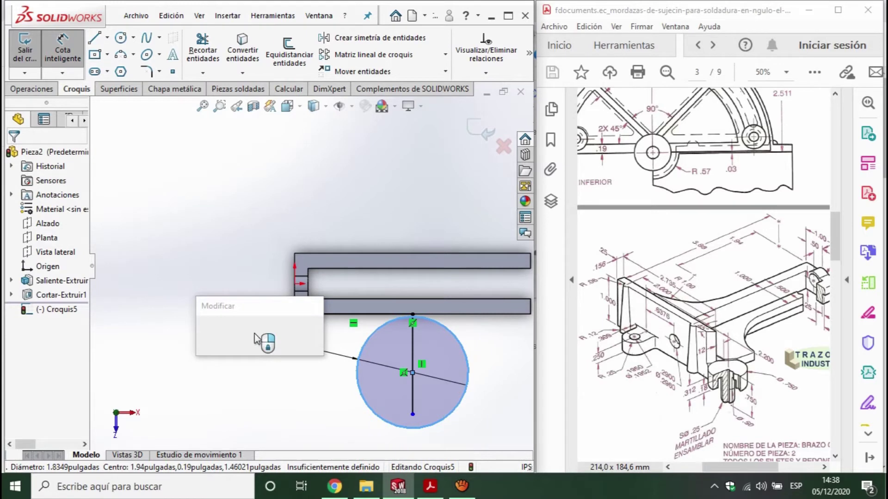
type("2")
key("Return")
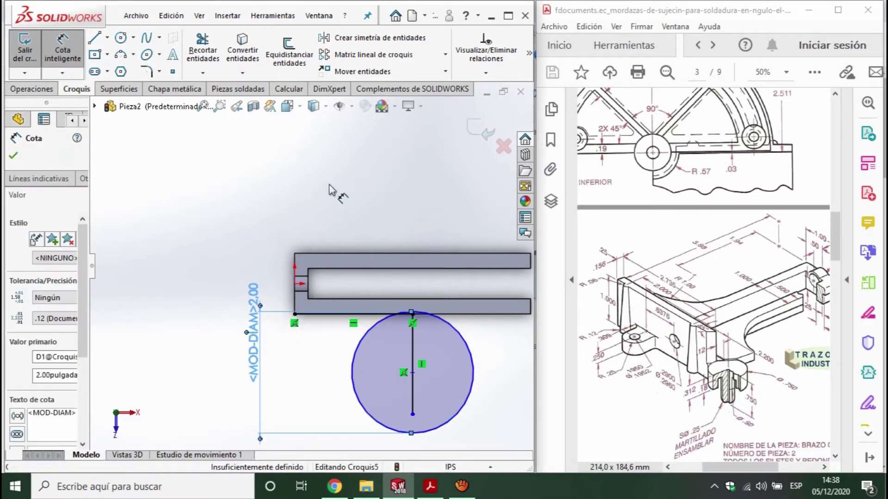
key("Escape")
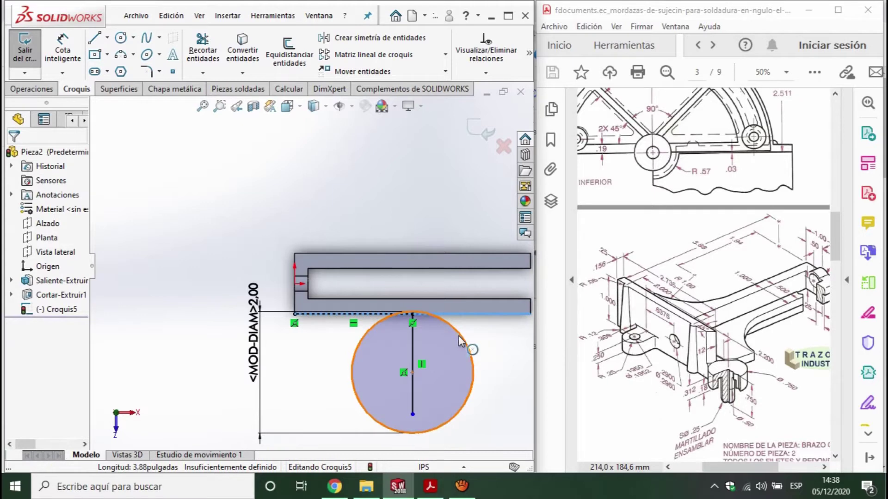
left_click(459, 337, "ctrl")
left_click(16, 367)
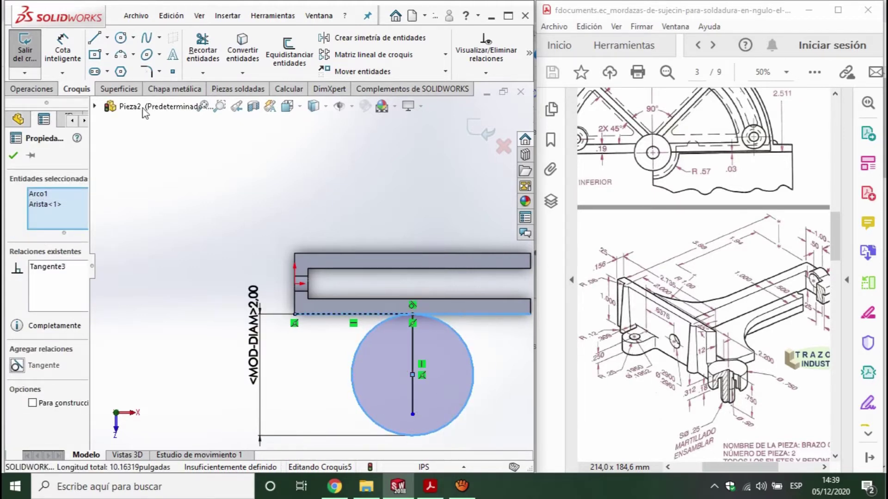
Step: Draw lines from the bar's right corner down 1.0 in and back to the circle's centre
left_click(97, 37)
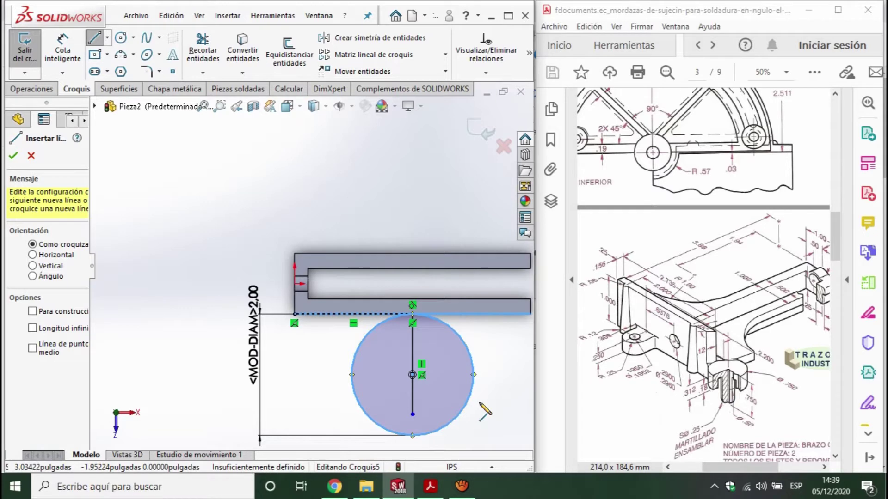
scroll(456, 352, "up", 1)
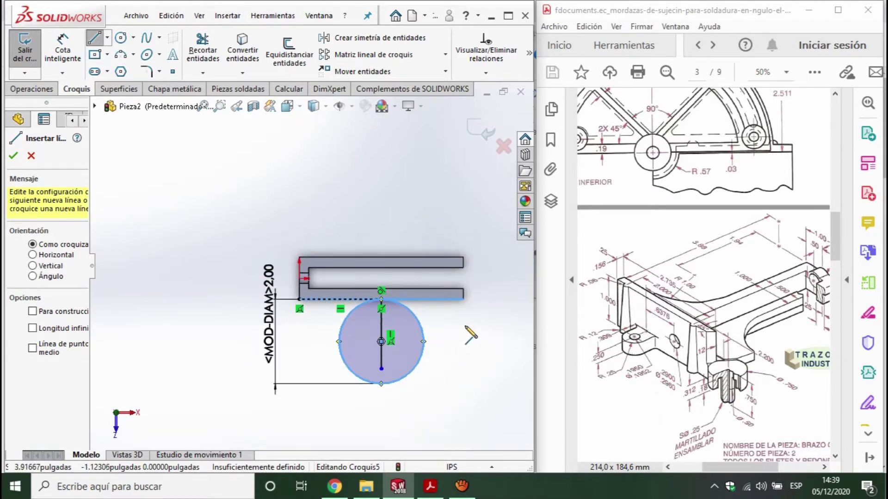
scroll(462, 305, "down", 1)
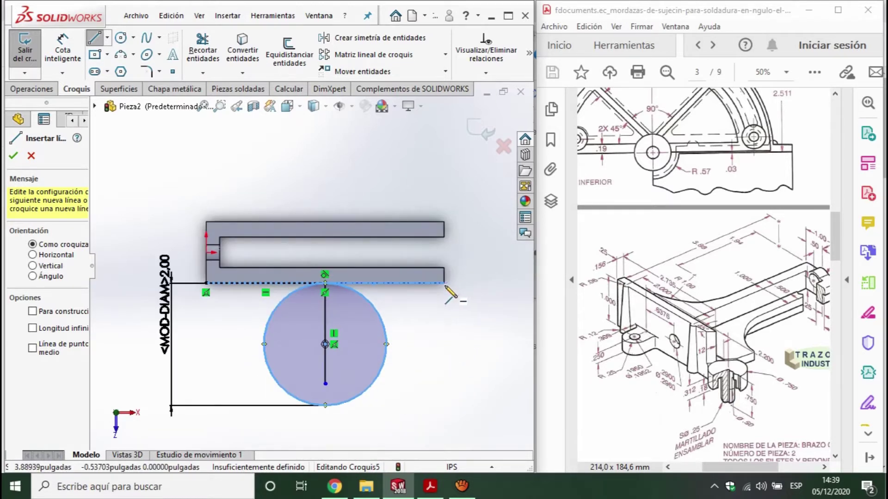
left_click(444, 282)
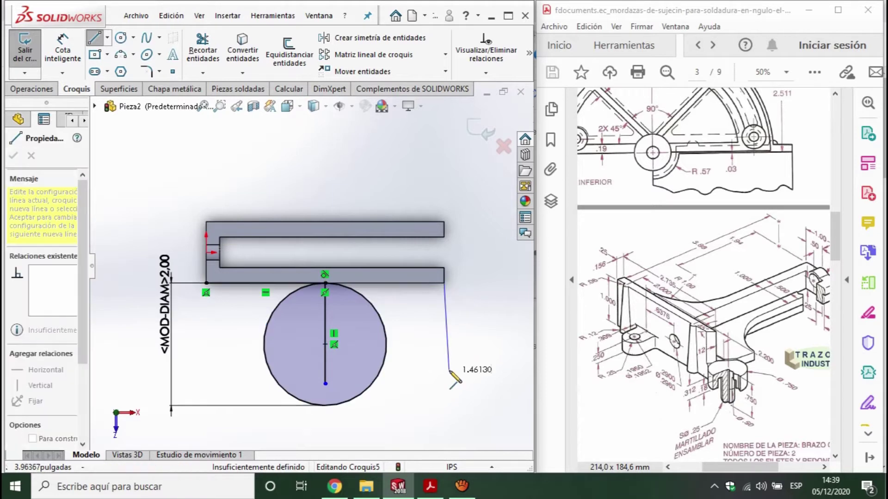
left_click(445, 344)
left_click(325, 344)
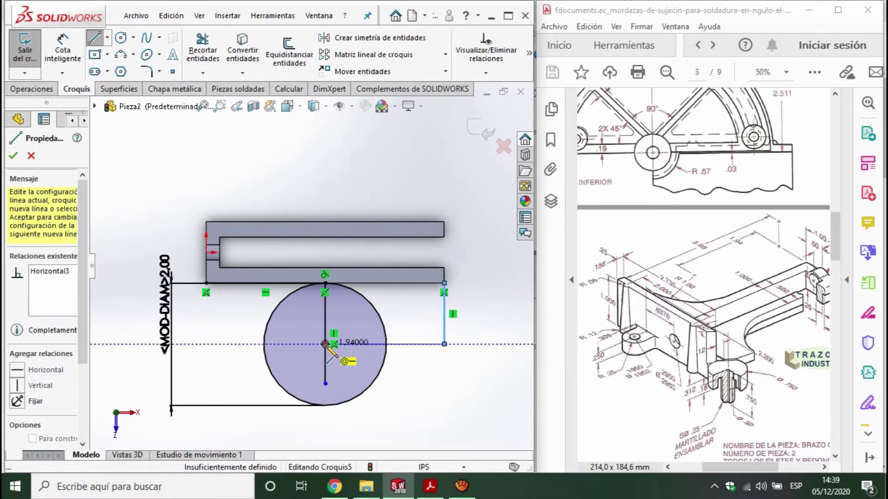
key("Escape")
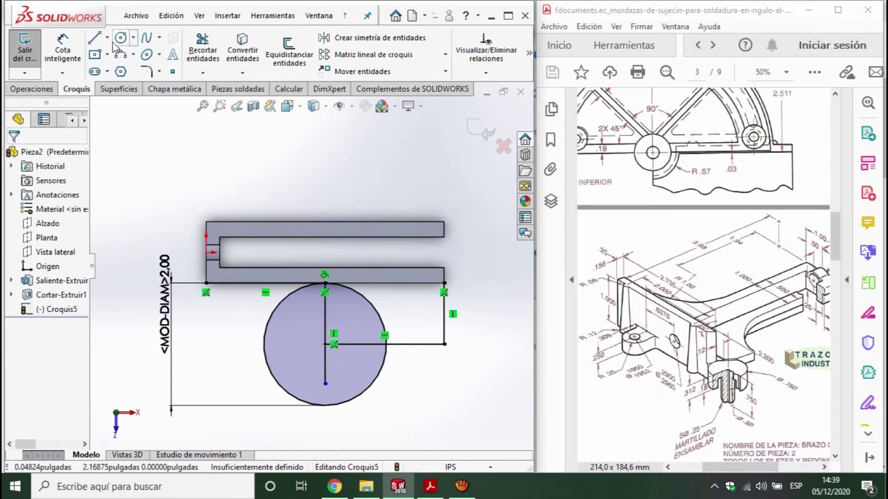
Step: Draw a line from the circle's top to the bar's right corner and trim the circle's left and lower parts
left_click(94, 43)
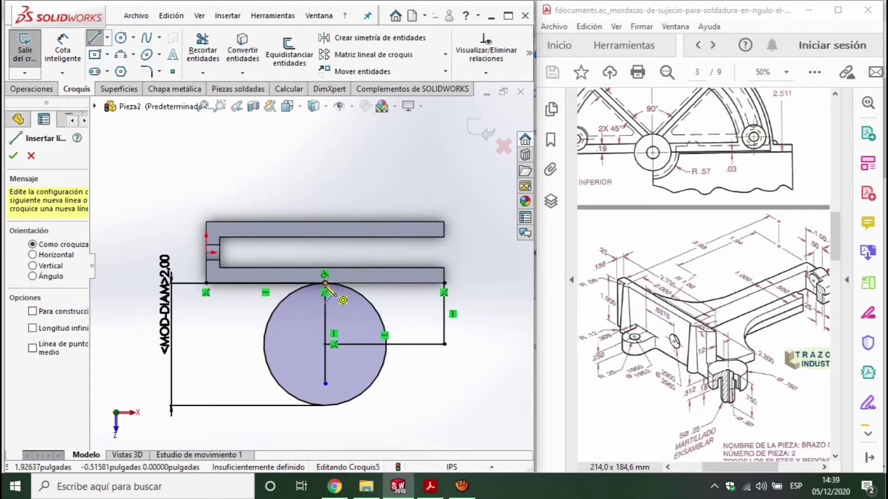
left_click(325, 283)
left_click(443, 283)
key("Escape")
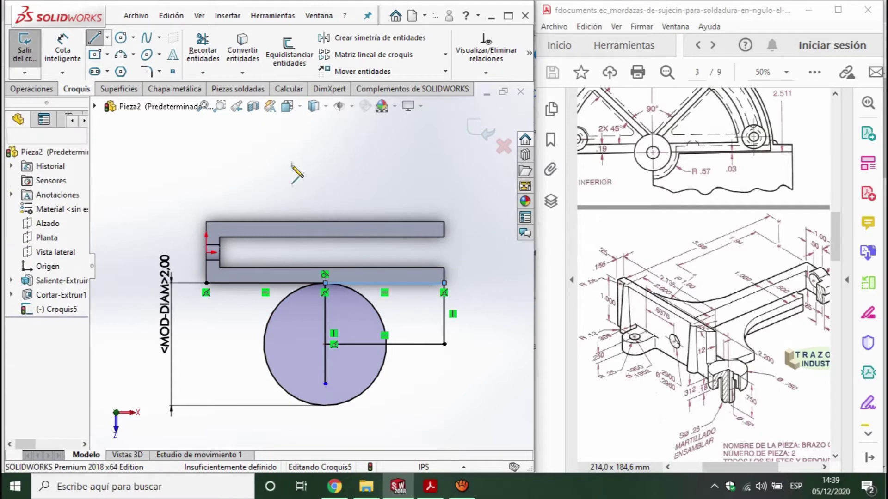
key("Escape")
left_click(202, 46)
left_click_drag(386, 388, 329, 346)
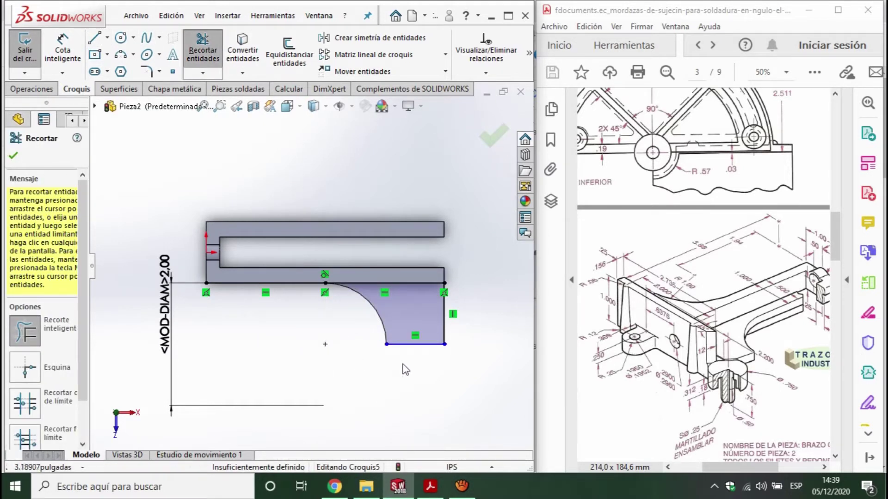
Step: Extrude the curved sketch region as a boss Up To Vertex at the part's end
middle_click_drag(403, 370, 376, 268)
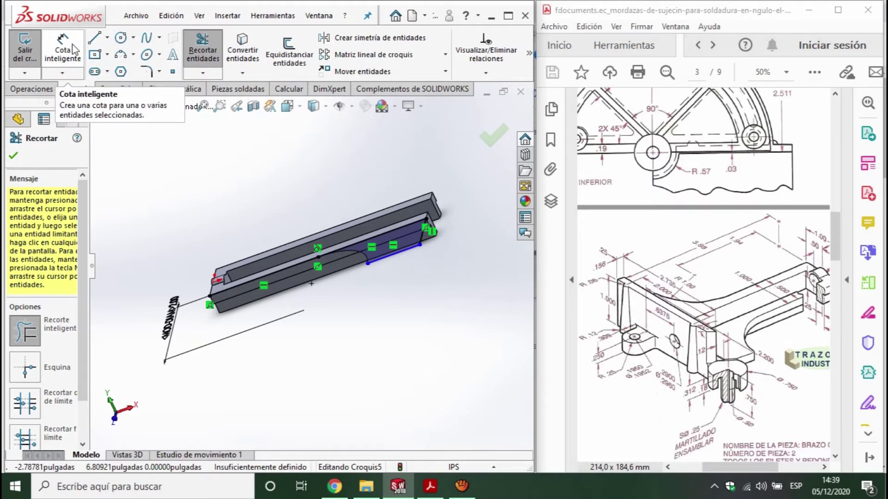
left_click(31, 89)
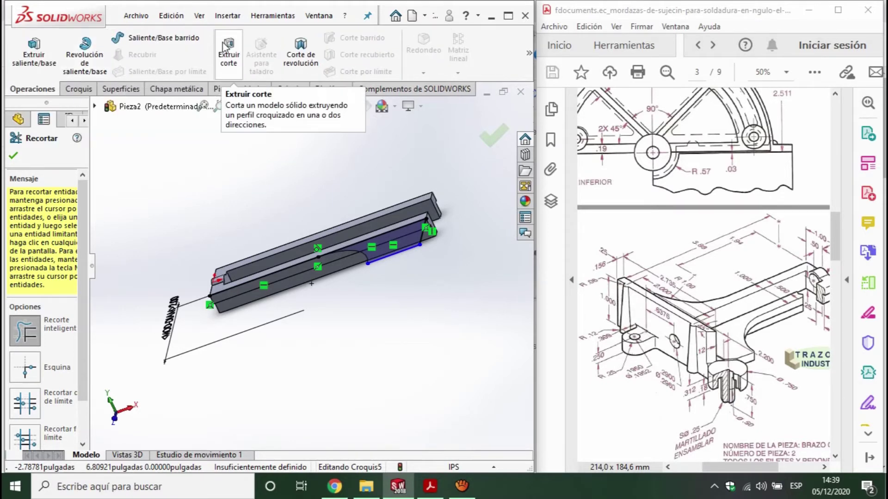
key("e")
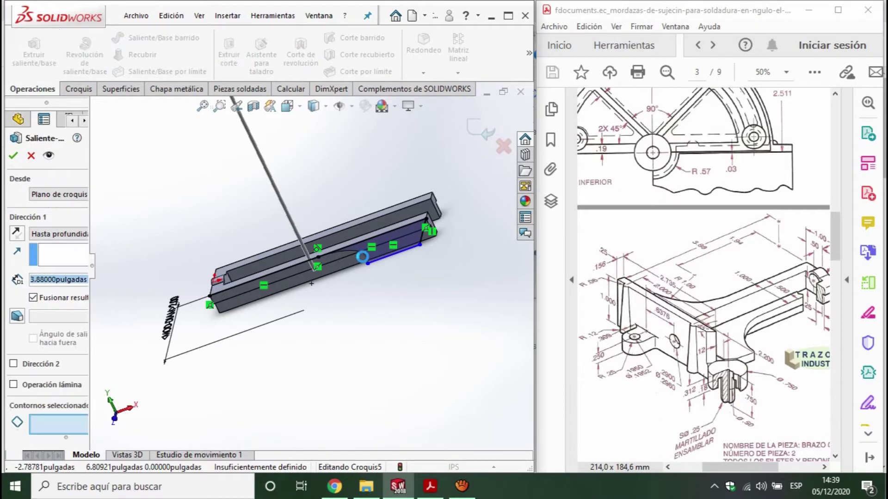
left_click(400, 246)
mouse_move(400, 246)
middle_mouse_down()
mouse_move(421, 258)
mouse_move(400, 244)
middle_mouse_up()
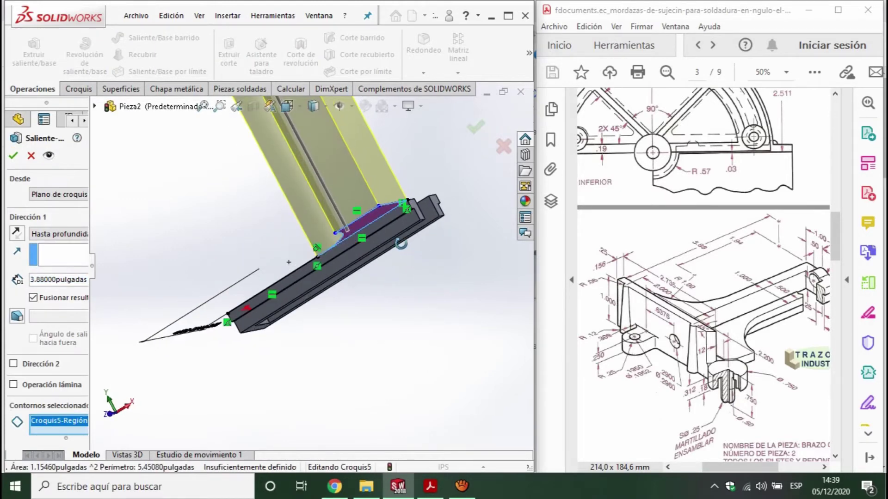
left_click(51, 235)
left_click(42, 271)
scroll(340, 200, "down", 4)
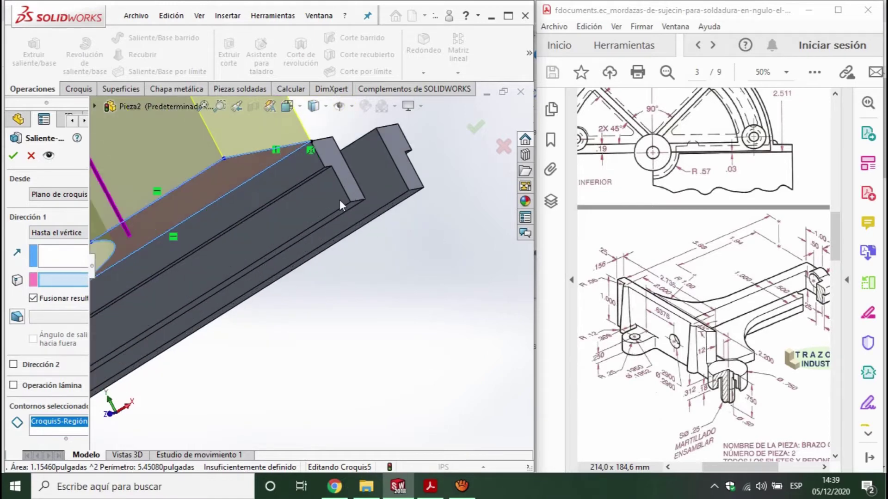
left_click(297, 185)
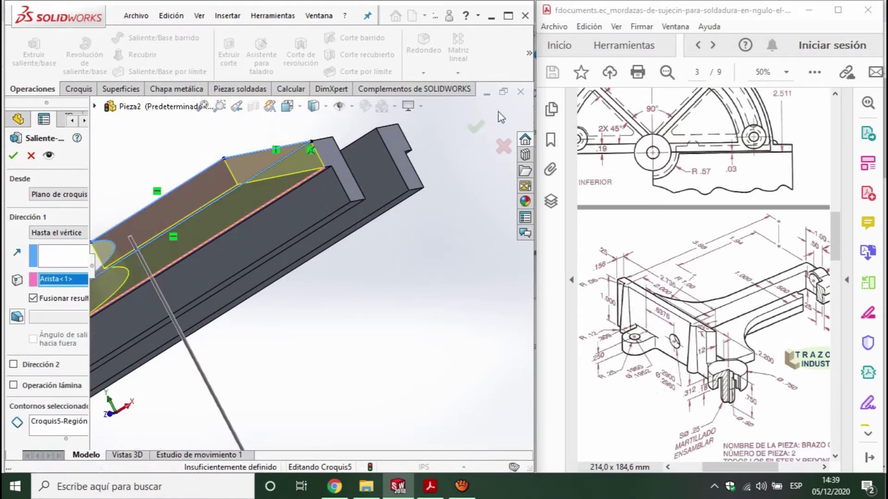
key("Return")
Step: Orbit and zoom around the part to inspect the new curved boss
scroll(361, 251, "up", 3)
mouse_move(361, 251)
middle_mouse_down()
mouse_move(240, 224)
mouse_move(225, 288)
mouse_move(258, 302)
mouse_move(189, 296)
mouse_move(206, 336)
mouse_move(287, 326)
mouse_move(312, 336)
mouse_move(351, 282)
mouse_move(344, 274)
middle_mouse_up()
scroll(330, 294, "down", 5)
scroll(317, 293, "up", 5)
scroll(307, 323, "down", 4)
scroll(317, 277, "down", 2)
middle_click_drag(323, 287, 301, 262)
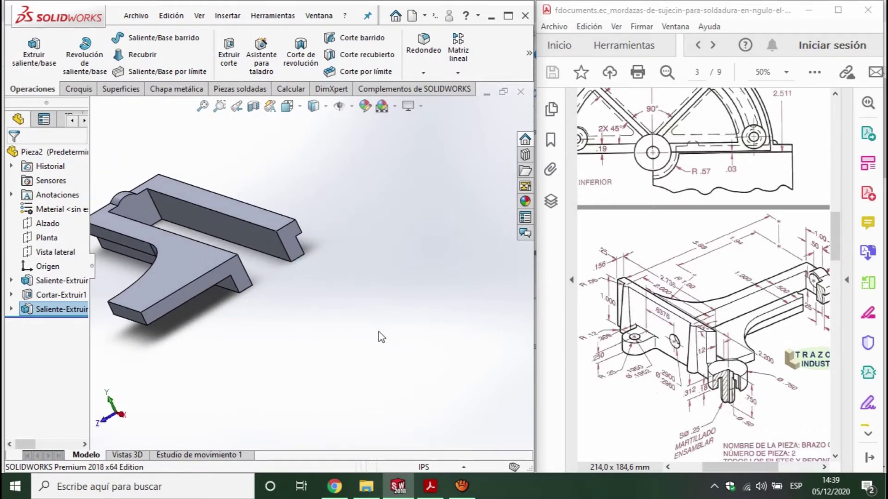
scroll(263, 291, "up", 1)
scroll(264, 292, "up", 1)
scroll(299, 236, "down", 2)
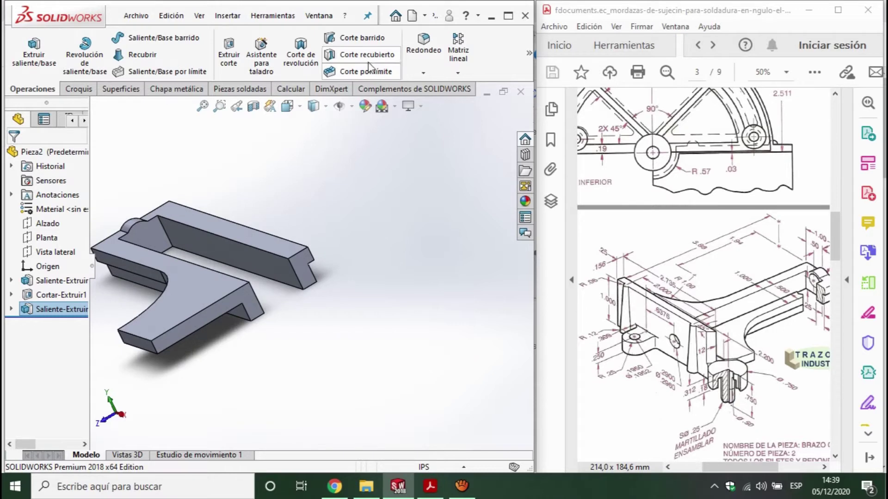
left_click(457, 73)
Step: Mirror Saliente-Extruir2 about the Alzado plane and orbit to an upright view
left_click(482, 119)
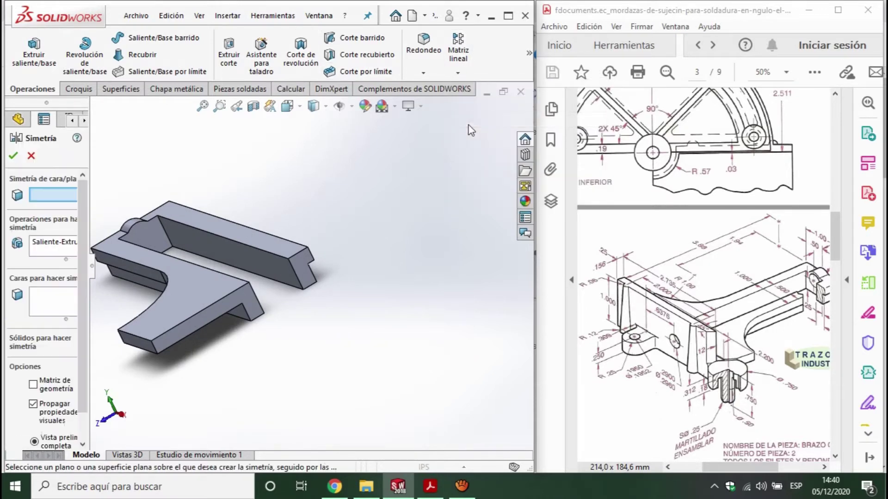
left_click(95, 107)
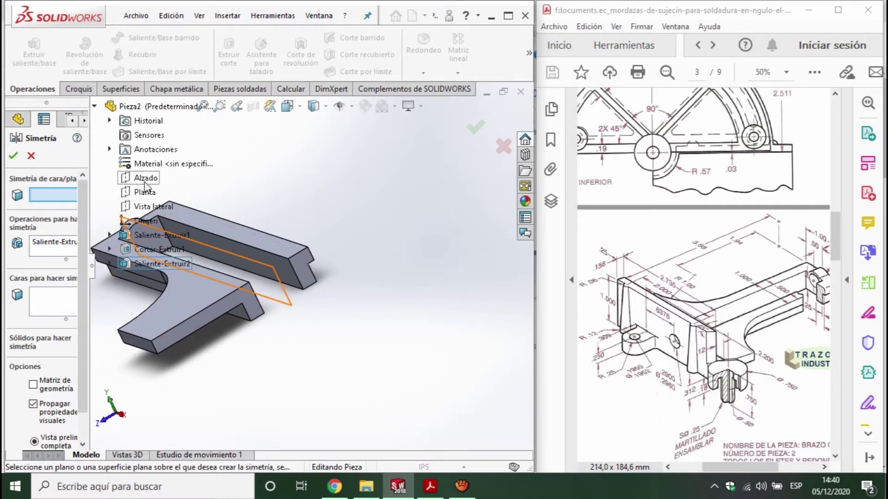
left_click(145, 178)
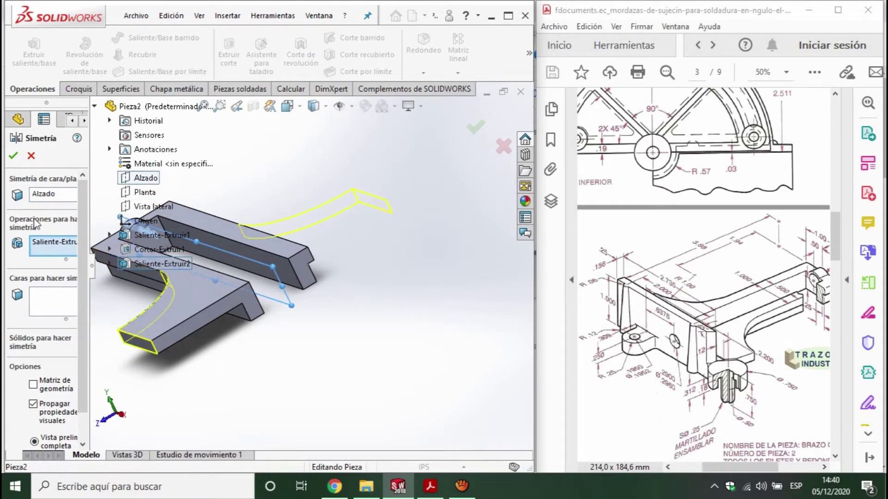
left_click(16, 159)
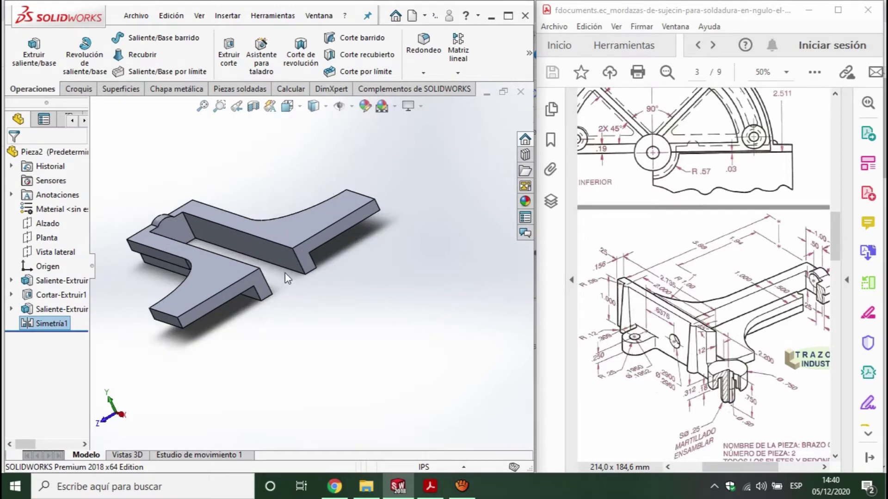
scroll(282, 254, "up", 3)
scroll(286, 273, "down", 3)
scroll(287, 295, "up", 2)
mouse_move(317, 284)
middle_mouse_down()
mouse_move(281, 276)
mouse_move(288, 316)
middle_mouse_up()
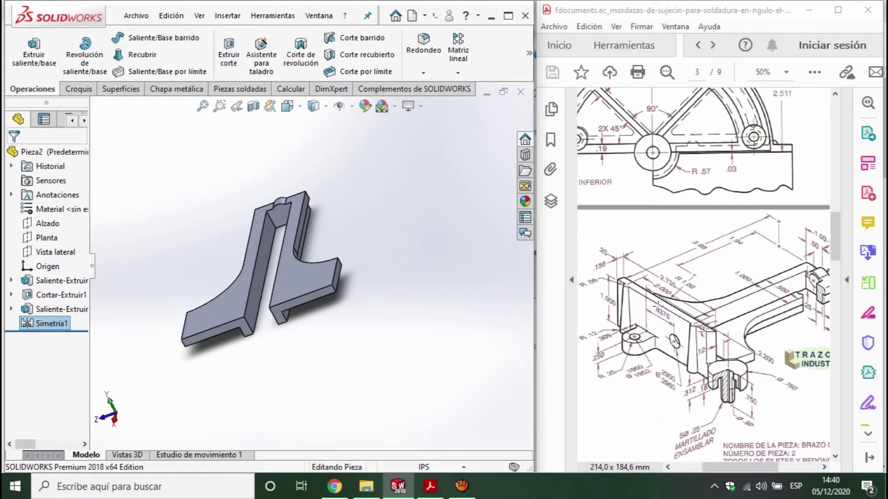
middle_click_drag(441, 372, 318, 315)
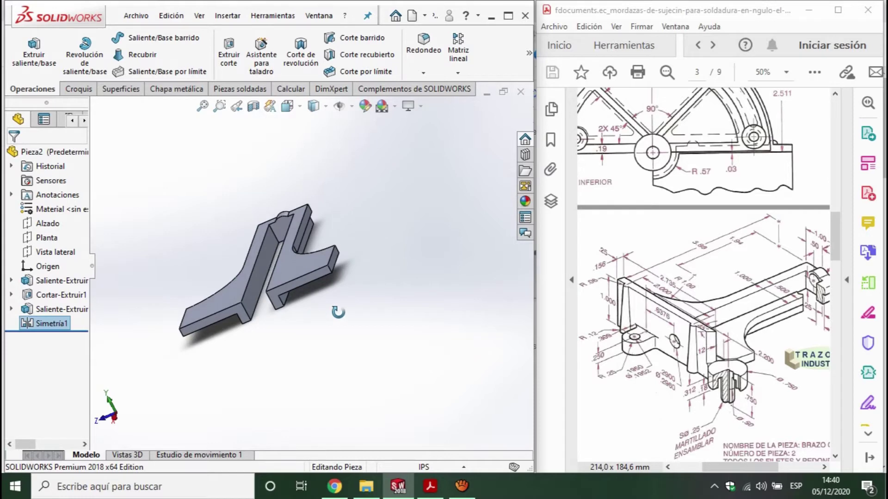
left_click_drag(835, 250, 855, 162)
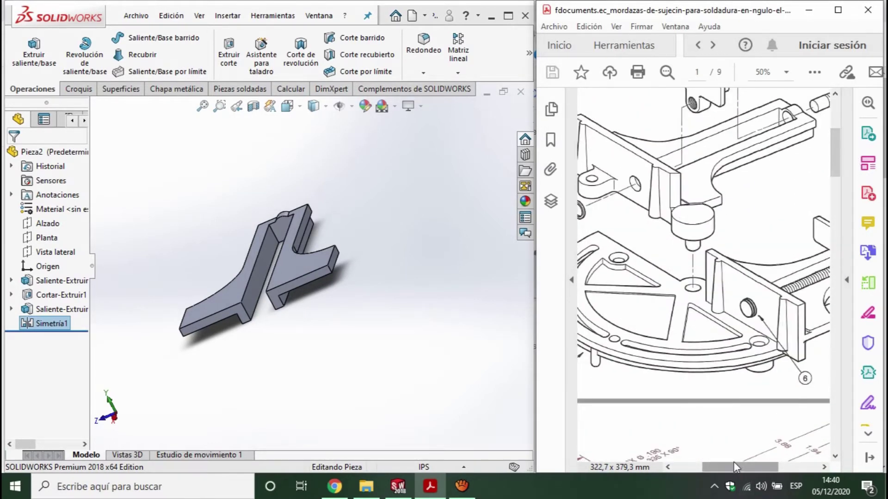
left_click_drag(734, 462, 720, 462)
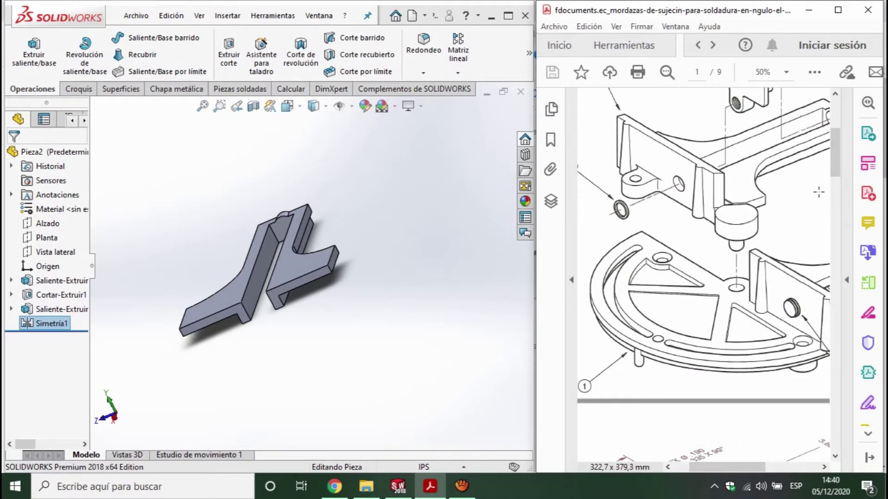
scroll(835, 176, "down", 2)
left_click_drag(835, 176, 835, 259)
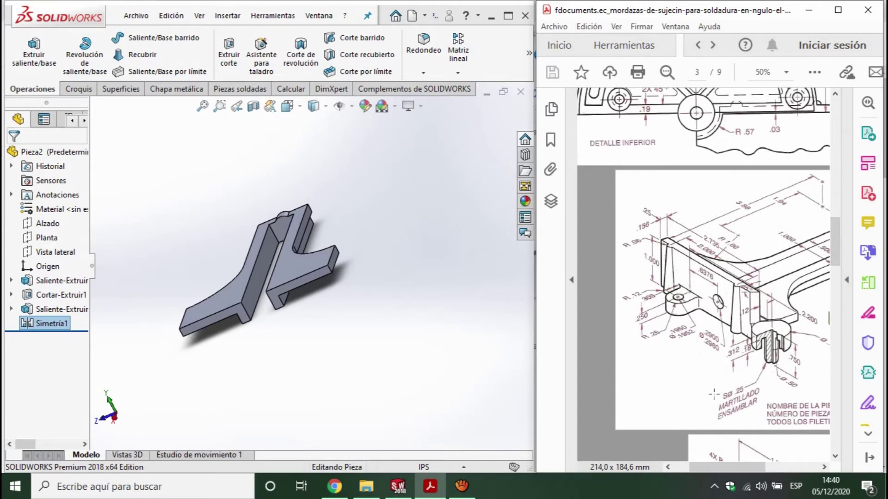
left_click_drag(716, 469, 724, 469)
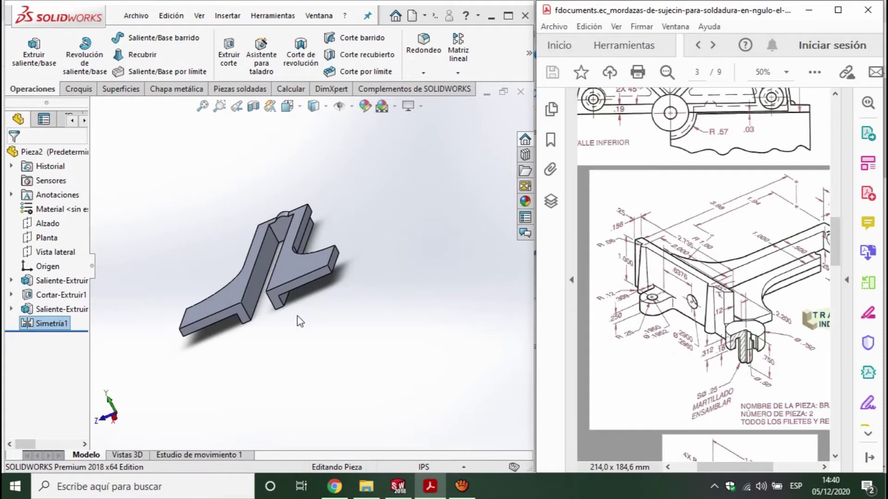
scroll(708, 315, "down", 5)
scroll(708, 315, "up", 3)
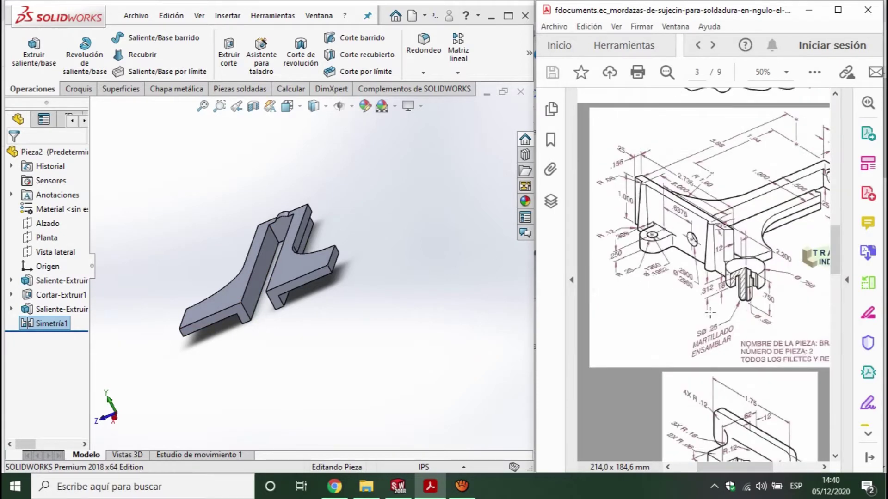
left_click(708, 315)
left_click(344, 311)
middle_click_drag(344, 311, 259, 257)
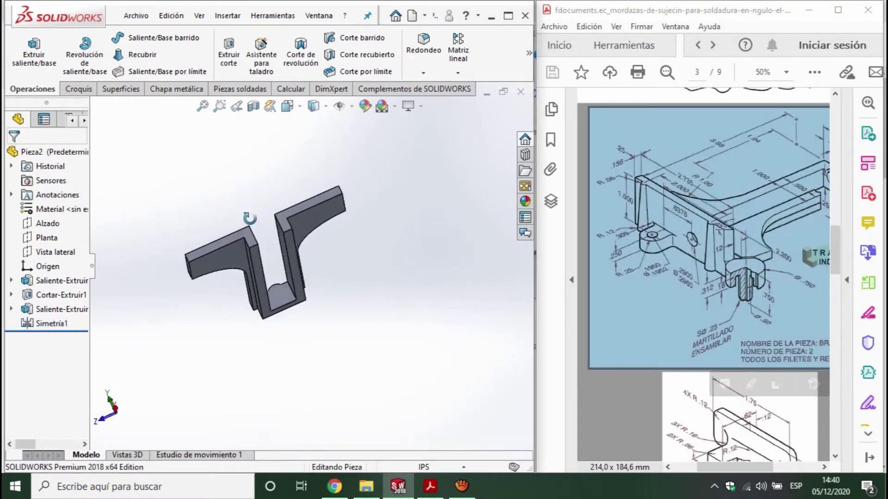
left_click(262, 268)
scroll(262, 268, "down", 2)
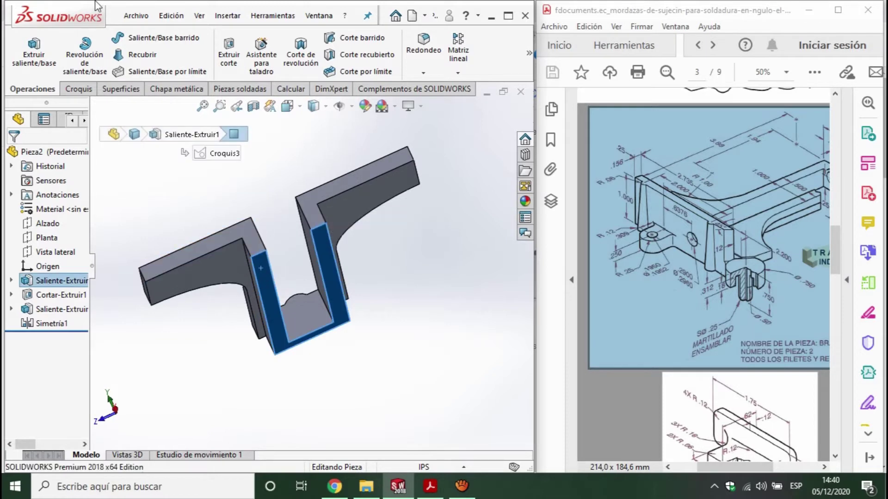
left_click(80, 90)
Step: Start a new sketch on the right face, drawing a line up the edge plus a short top line
left_click(25, 48)
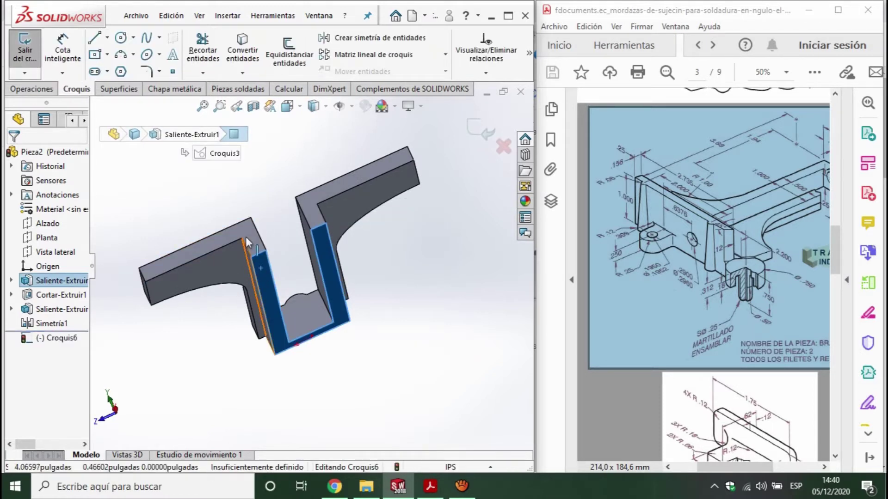
key("ctrl+8")
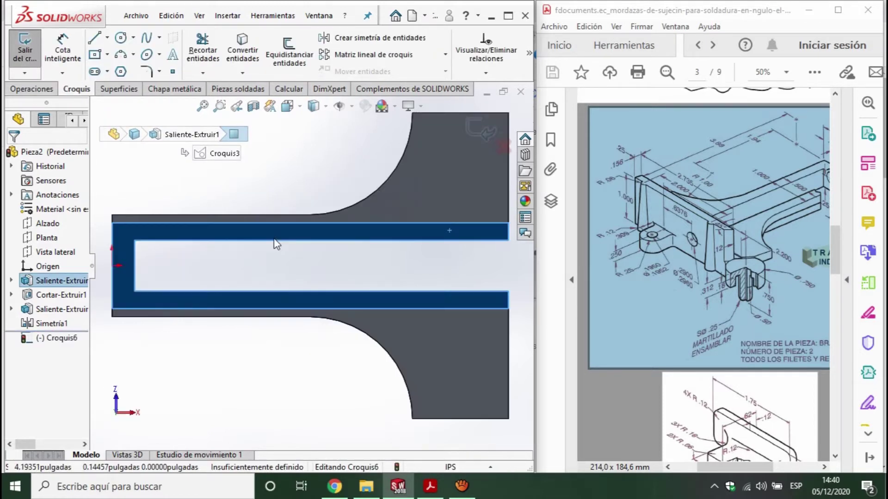
scroll(286, 249, "up", 3)
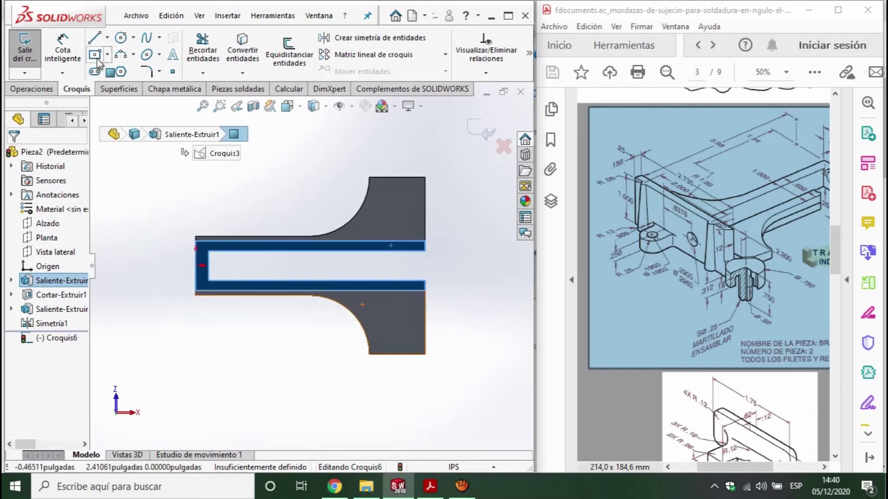
left_click(95, 38)
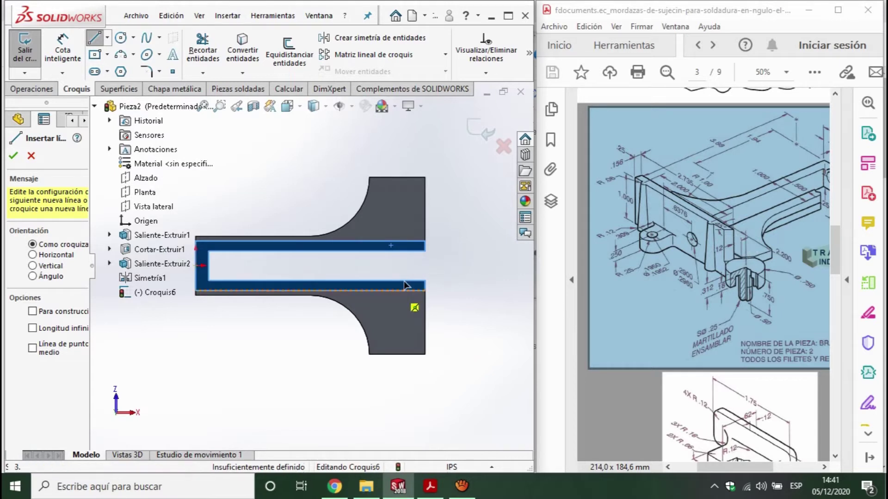
left_click(425, 267)
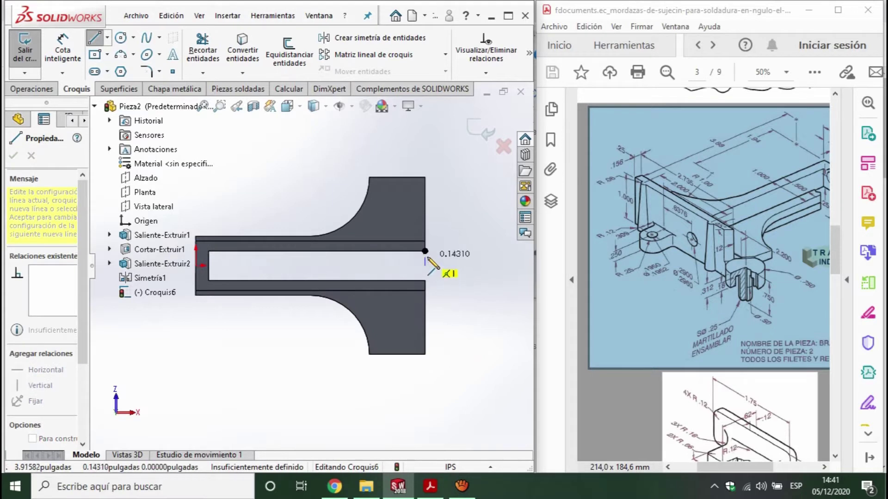
left_click(425, 177)
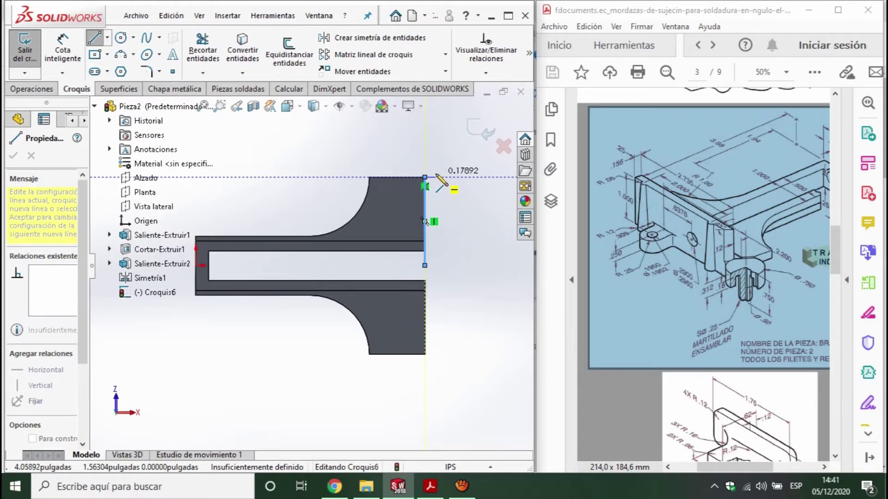
double_click(438, 172)
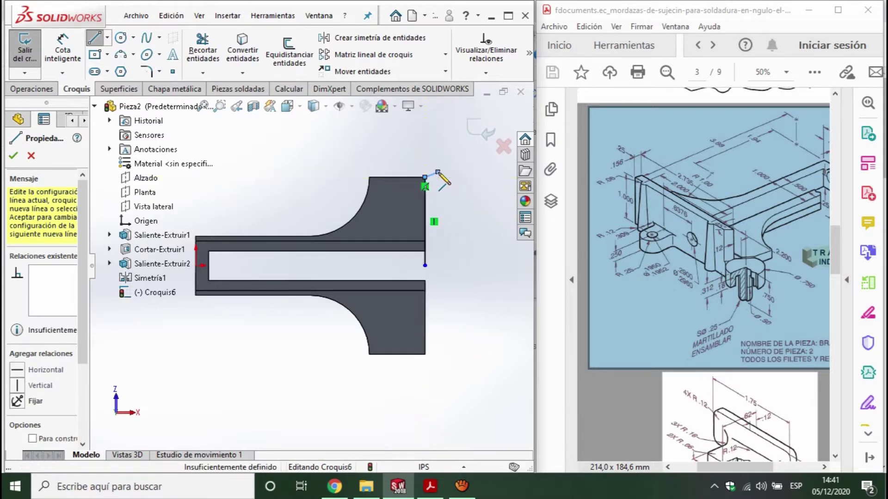
key("Escape")
Step: Make the short top line horizontal and dimension it 0.156 in
left_click(438, 172)
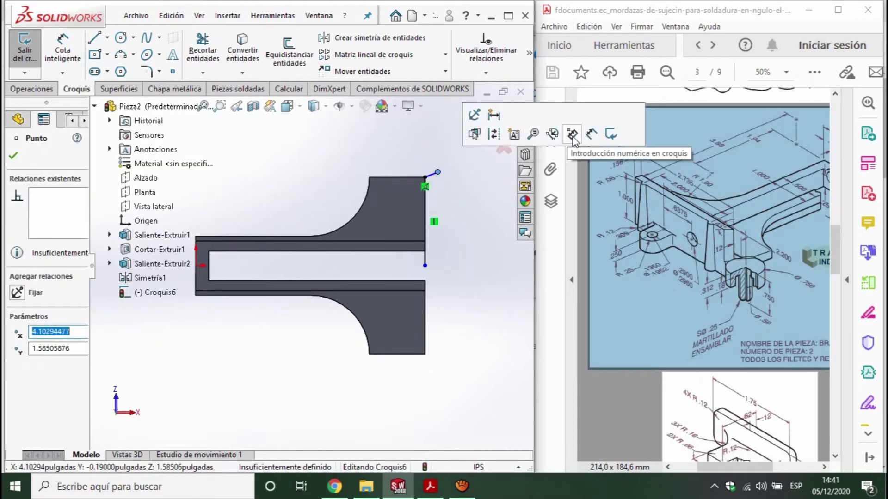
left_click(493, 143)
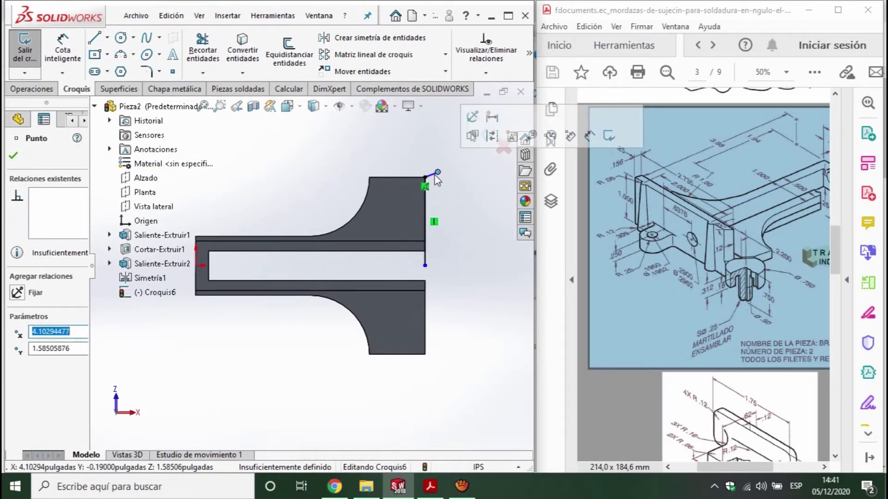
key("Escape")
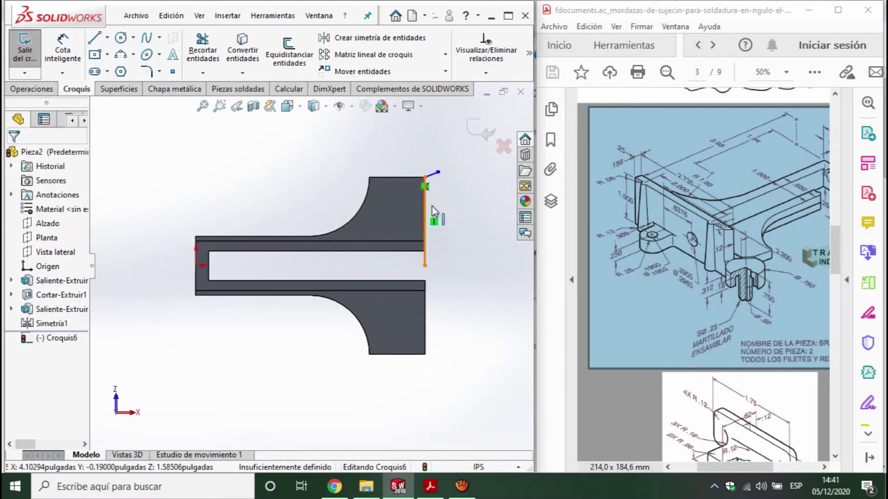
left_click(434, 176)
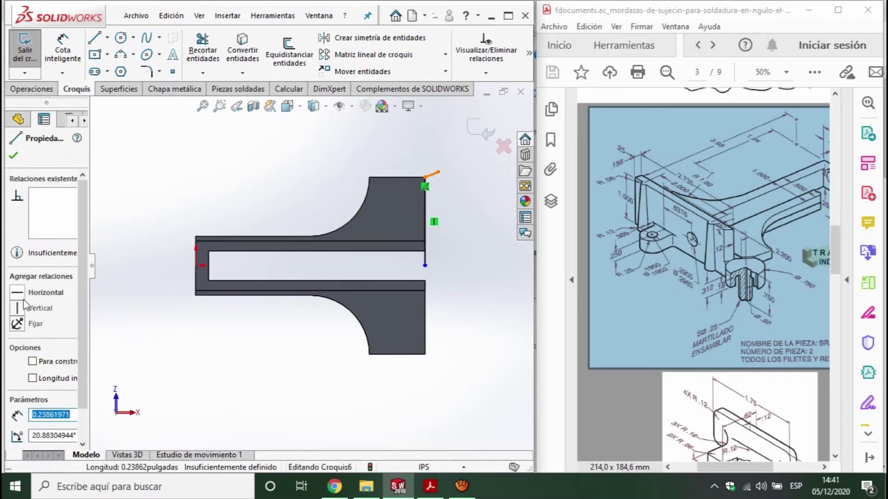
left_click(17, 292)
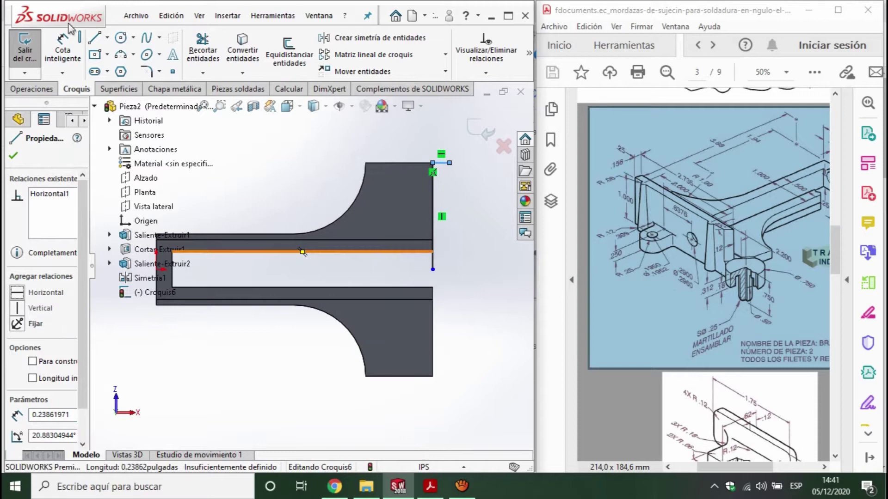
left_click(65, 34)
left_click(439, 164)
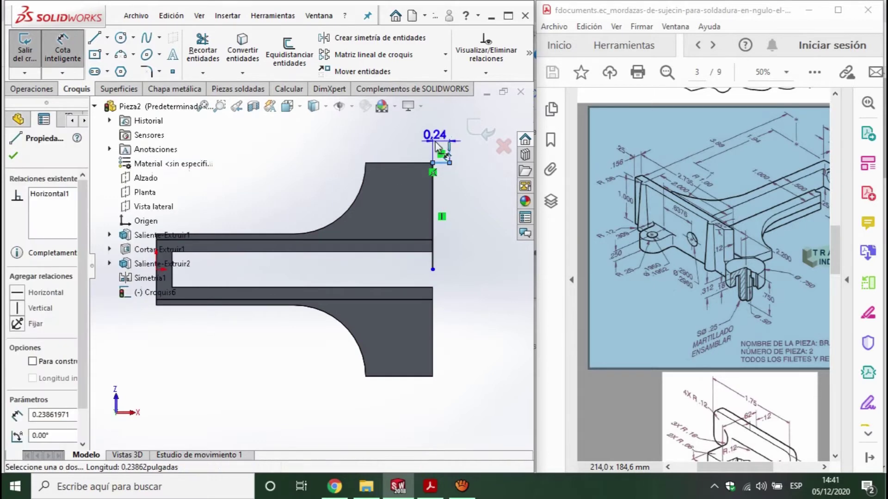
left_click(444, 142)
type(".156")
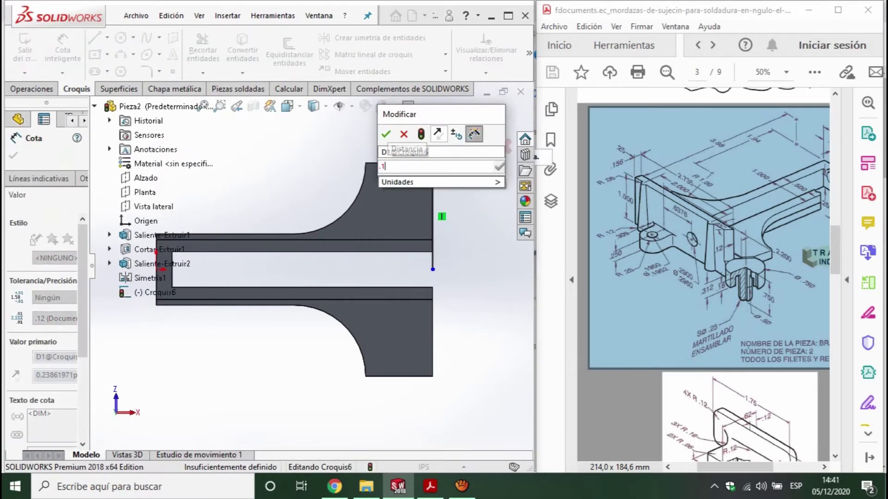
key("Return")
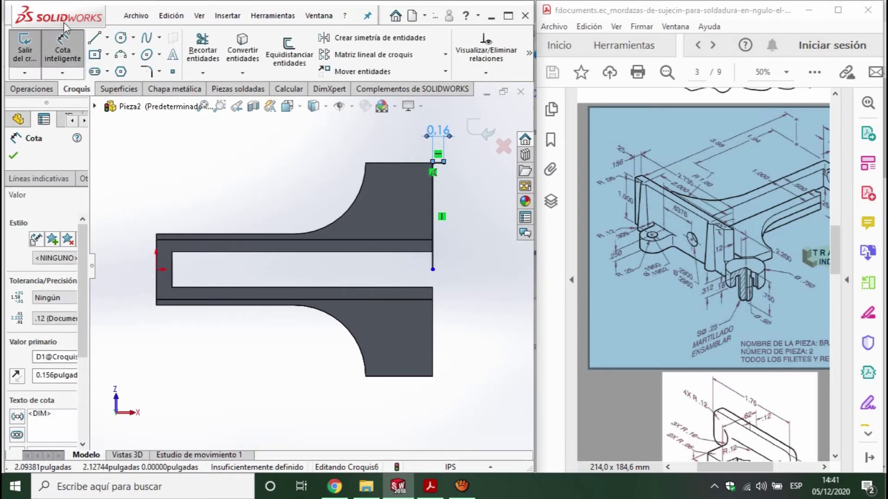
Step: Draw the long vertical line below the part and dimension it 2.735 in
key("l")
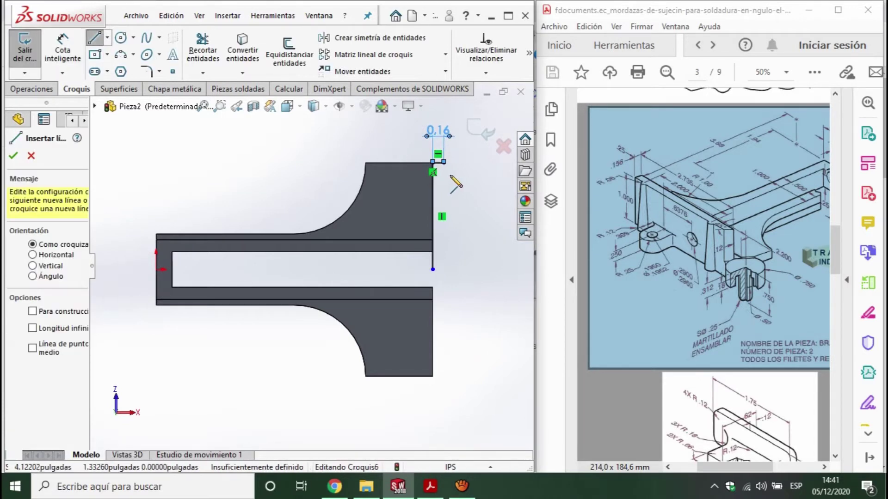
middle_click_drag(307, 248, 298, 233)
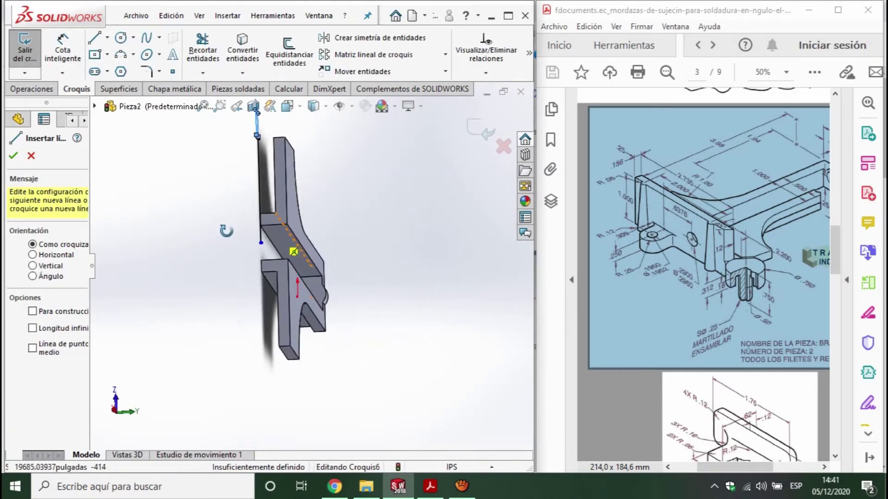
key("ctrl+8")
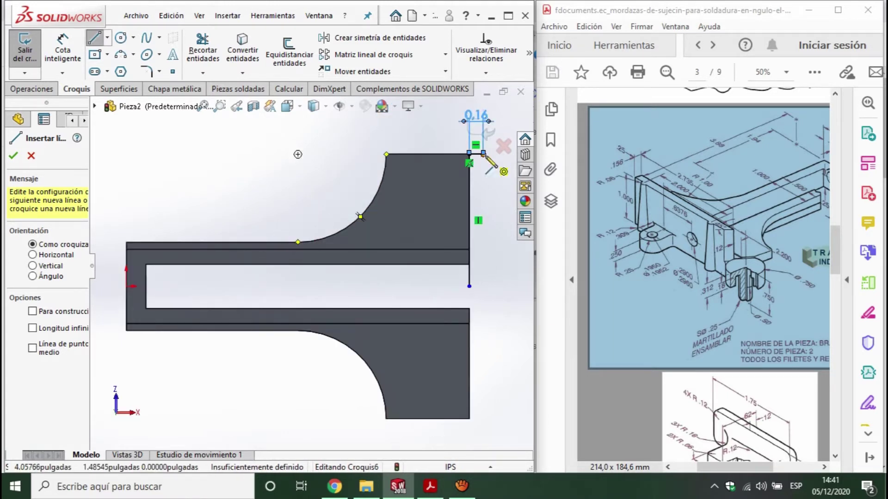
key("Escape")
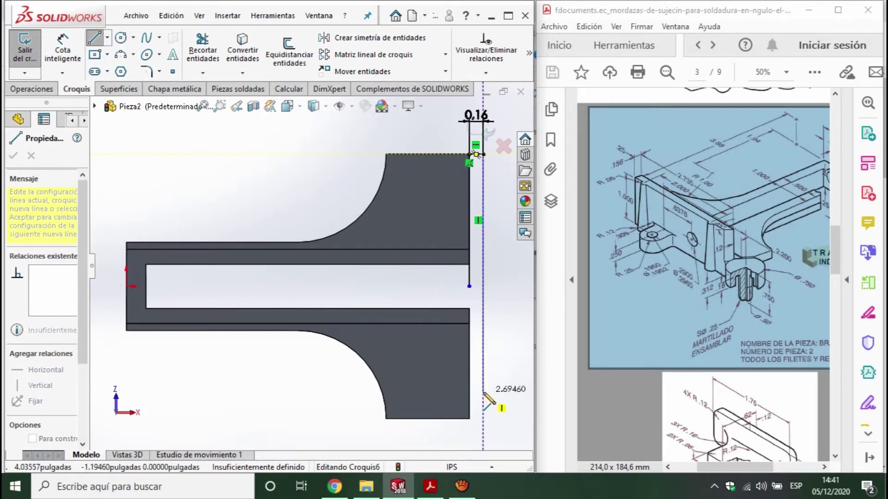
left_click(484, 392)
key("Escape")
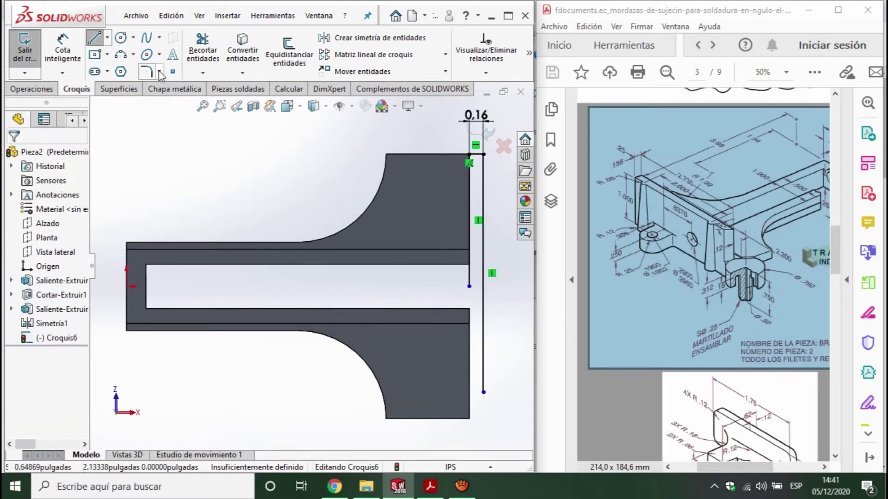
left_click(205, 154)
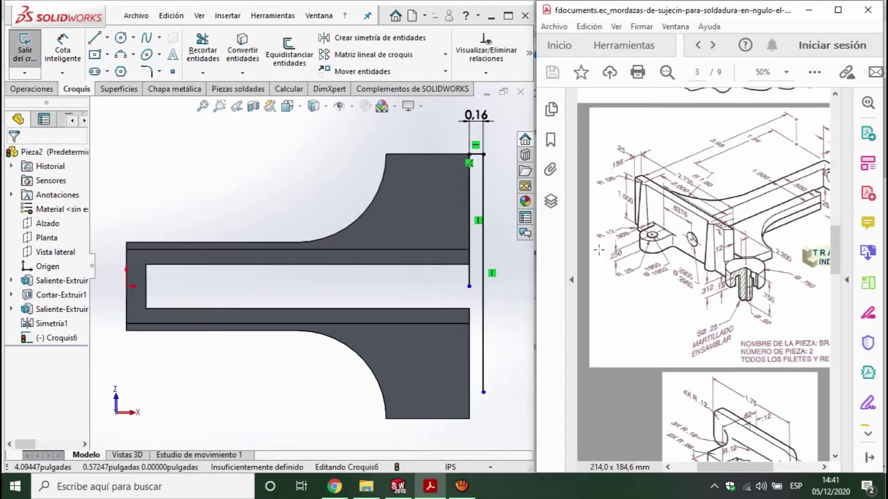
left_click(62, 48)
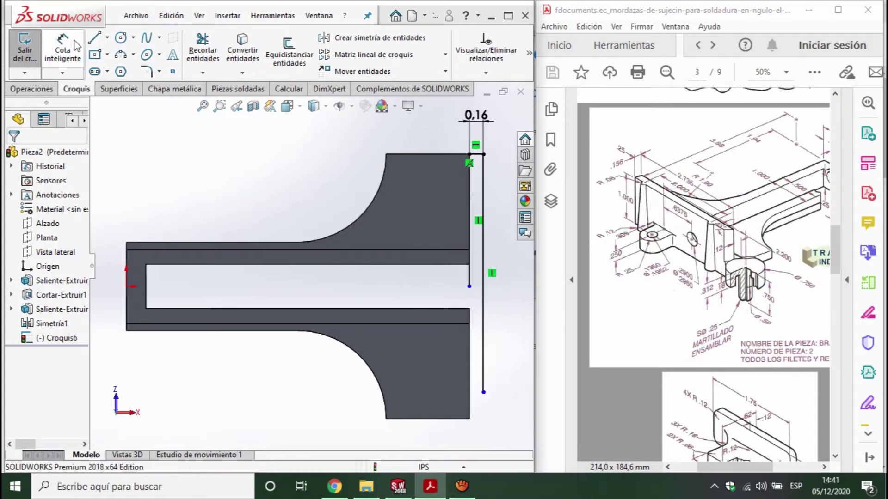
left_click(483, 332)
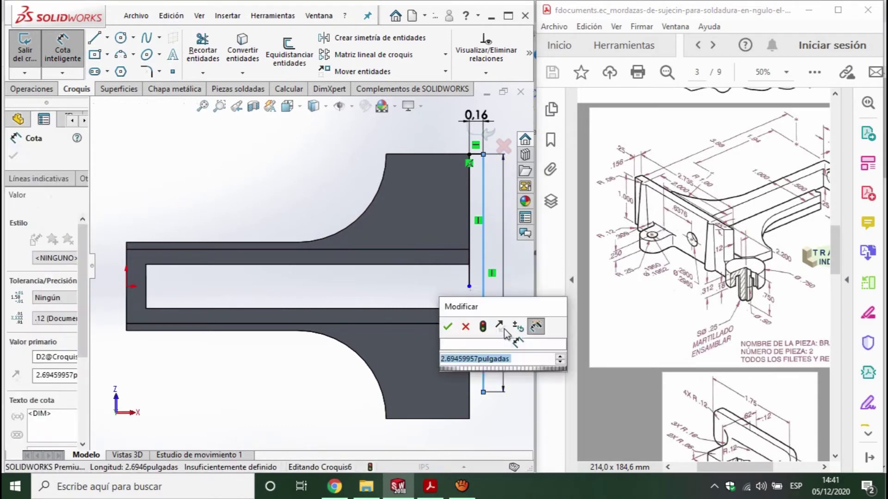
type("2.73")
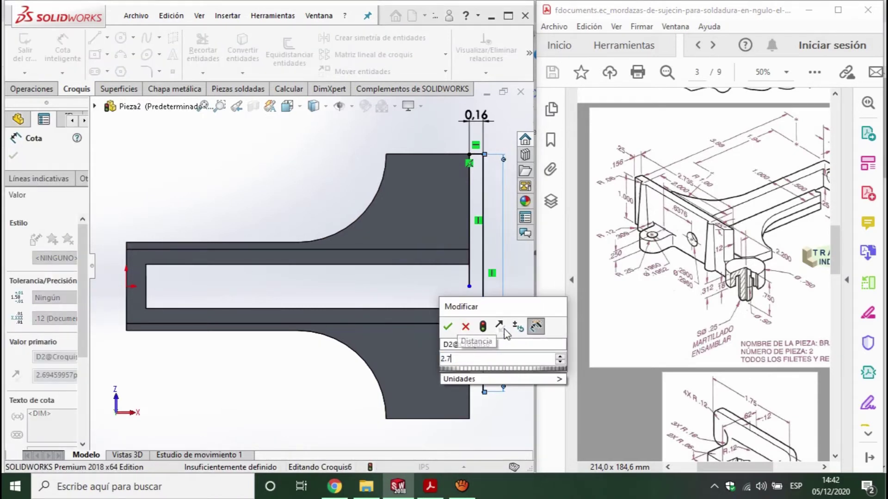
type("5")
key("Return")
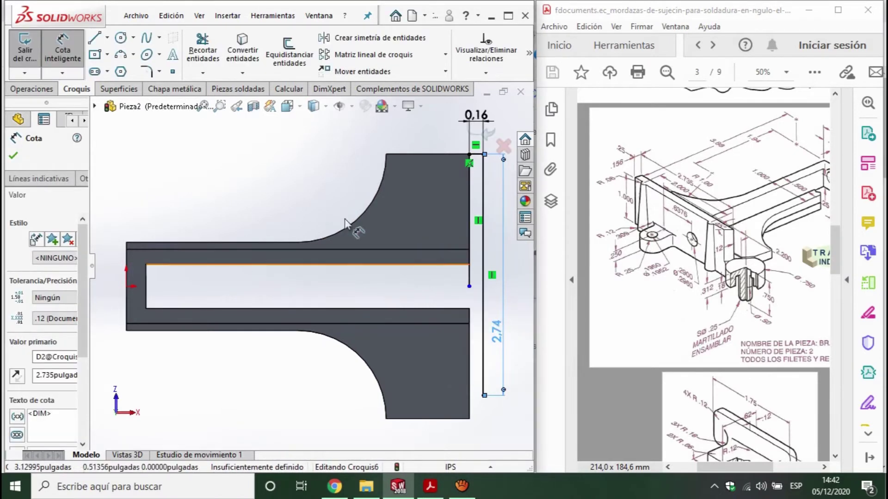
Step: Close the thin strip contour with a short bottom line and a line up to the right face
key("l")
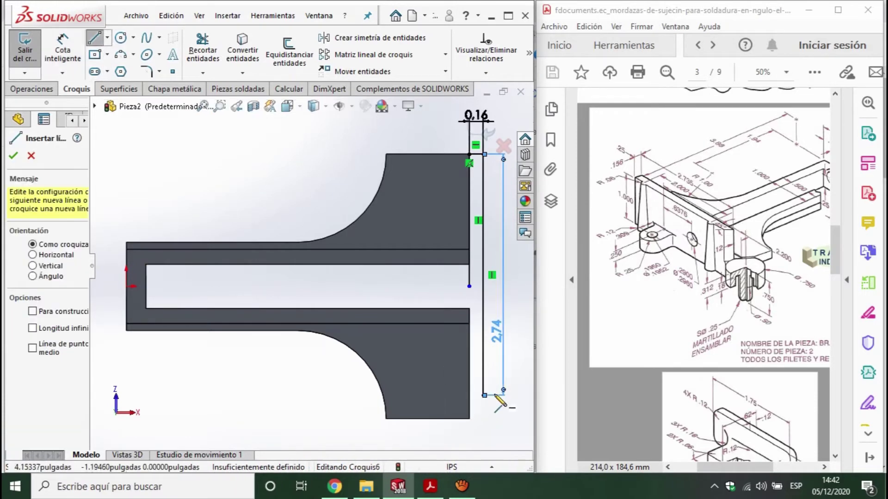
left_click(483, 396)
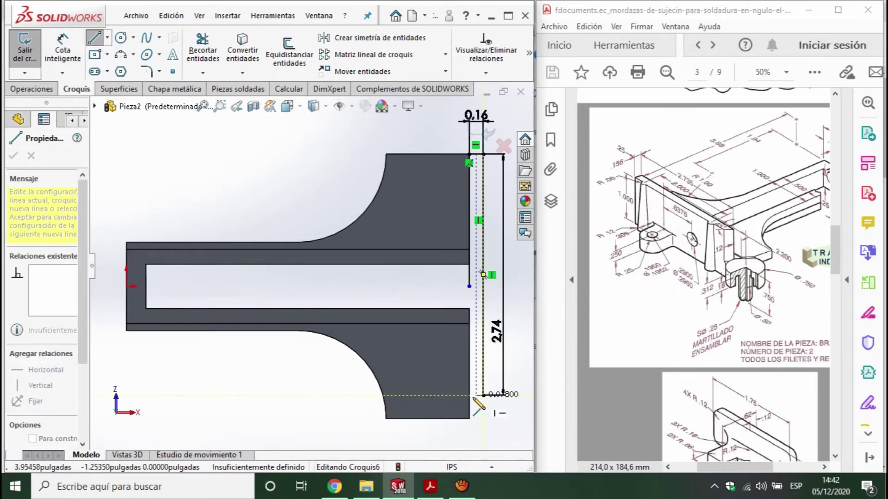
left_click(469, 395)
left_click(469, 286)
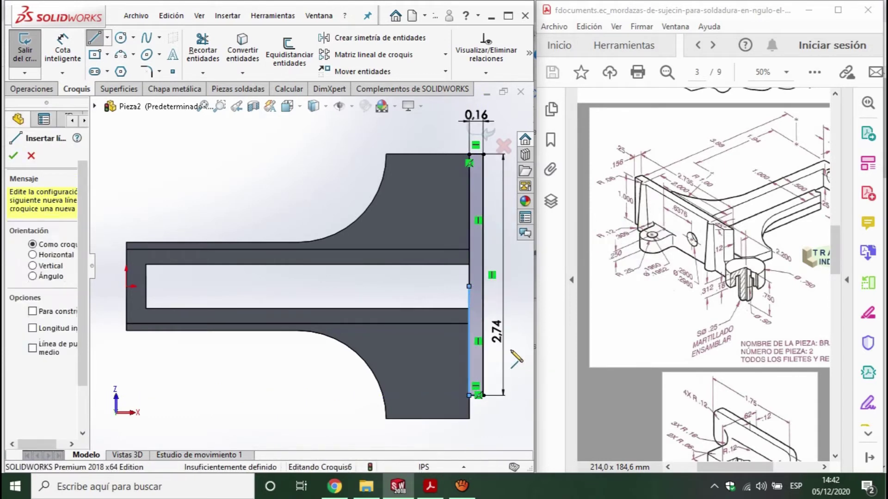
key("Escape")
scroll(467, 291, "down", 2)
key("z")
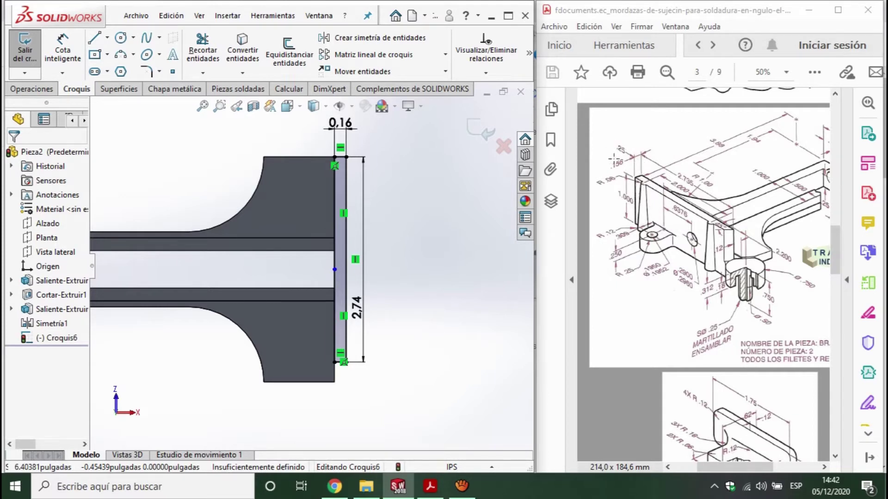
Step: Add a 0.25 in vertical dimension from the strip's top edge
left_click(107, 37)
left_click(117, 54)
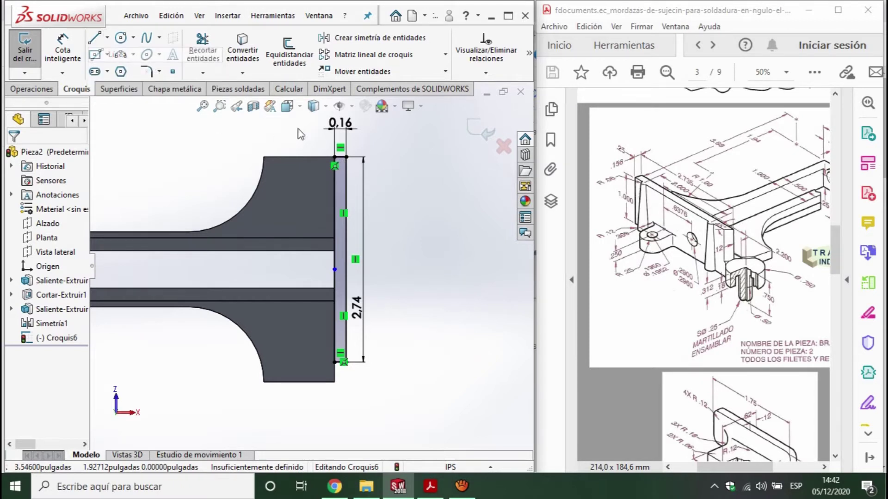
left_click(345, 157)
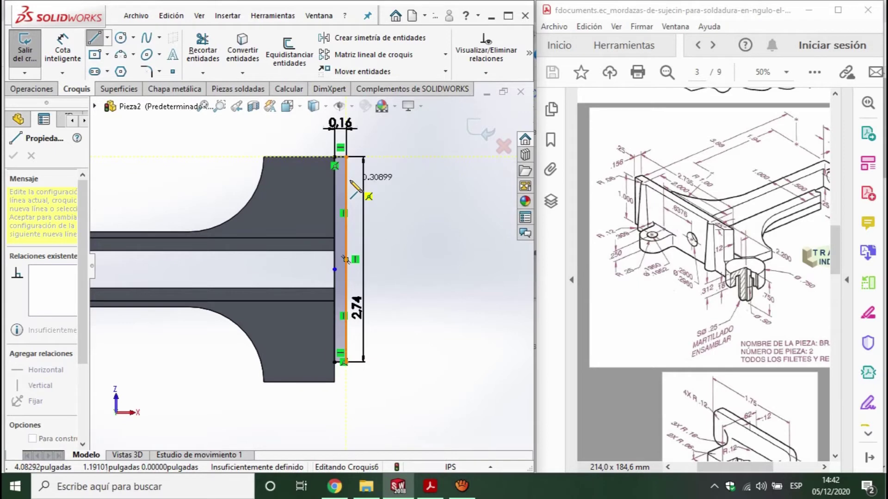
key("Escape")
key("Escape")
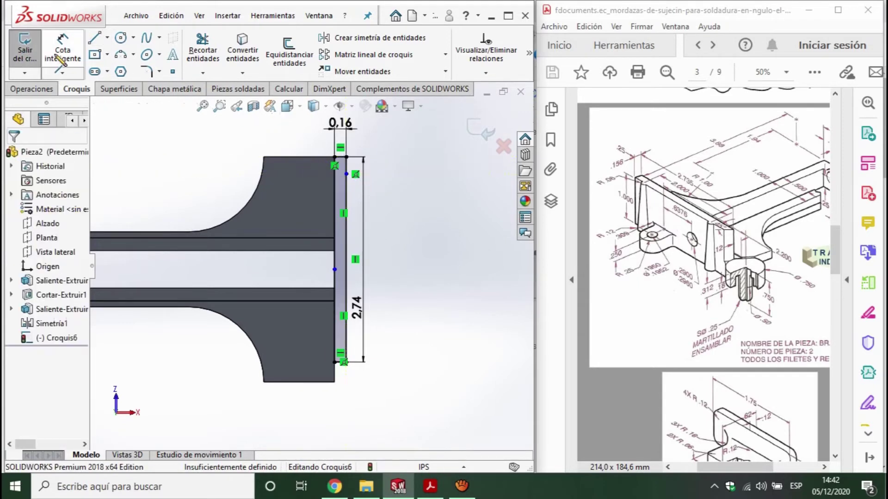
left_click(56, 55)
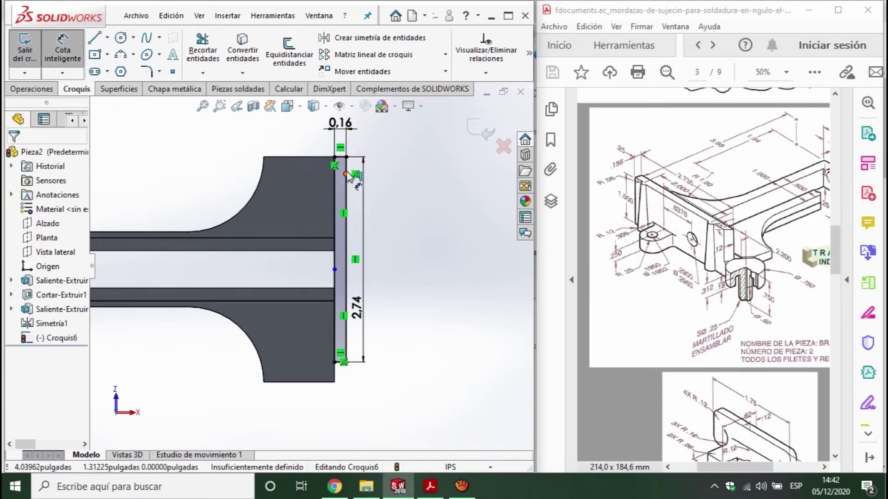
left_click(346, 174)
left_click(346, 158)
left_click(424, 174)
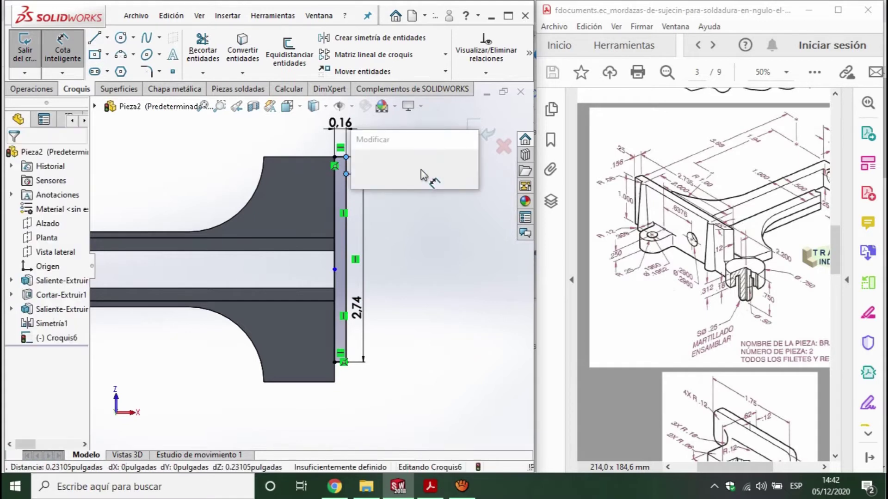
type(".25")
key("Return")
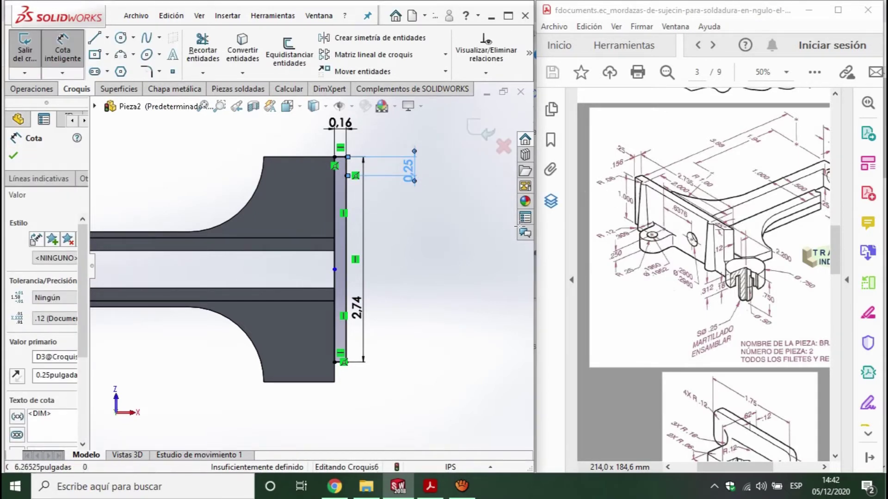
Step: Place a sketch point at the line endpoint
scroll(373, 164, "down", 2)
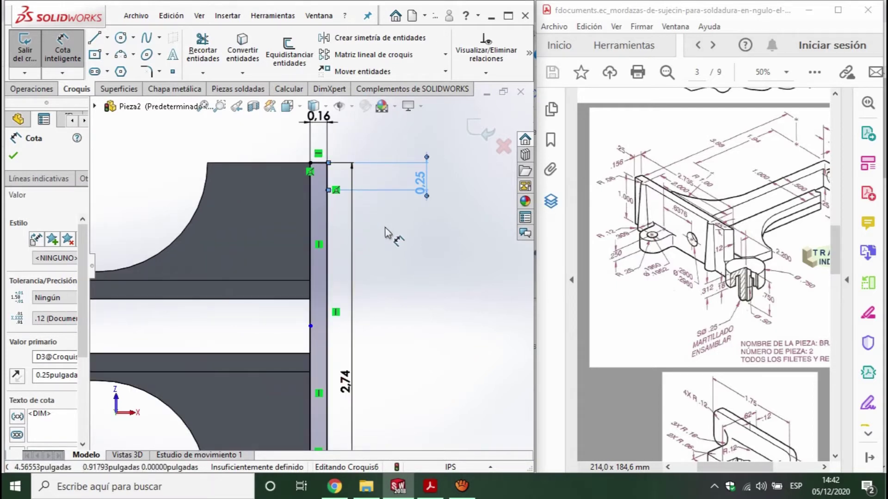
left_click(160, 72)
mouse_move(159, 71)
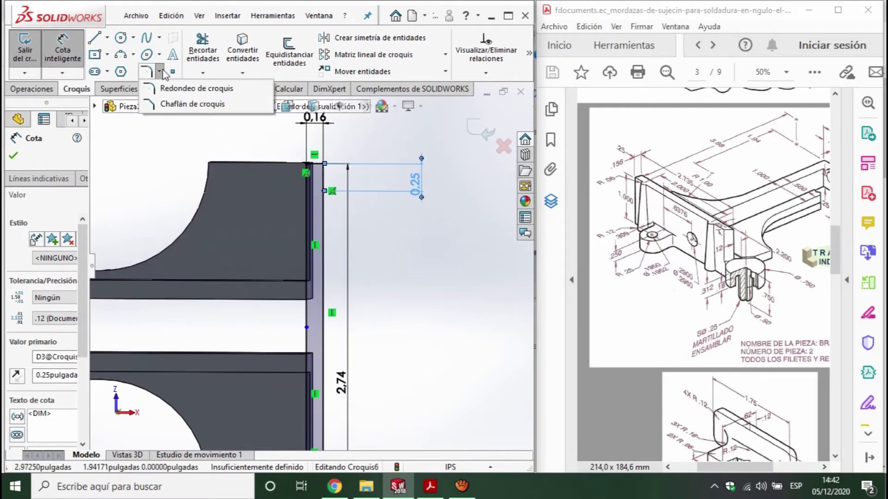
left_click(202, 73)
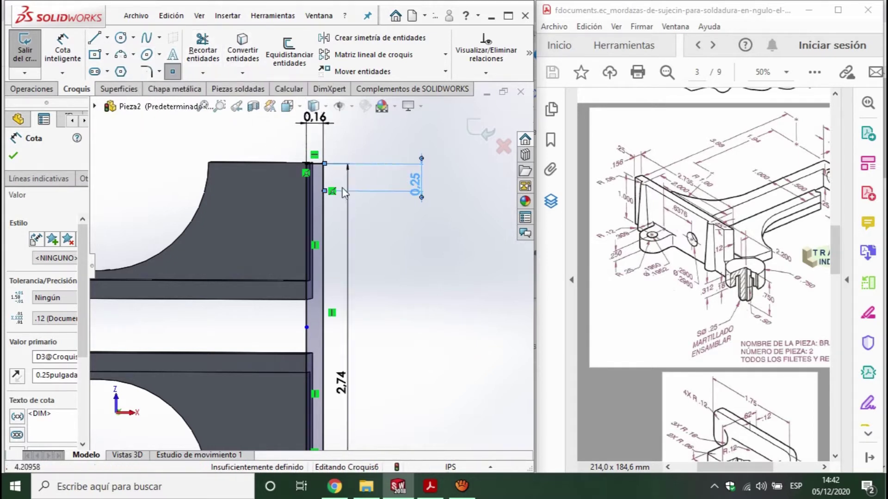
left_click(323, 190)
key("Escape")
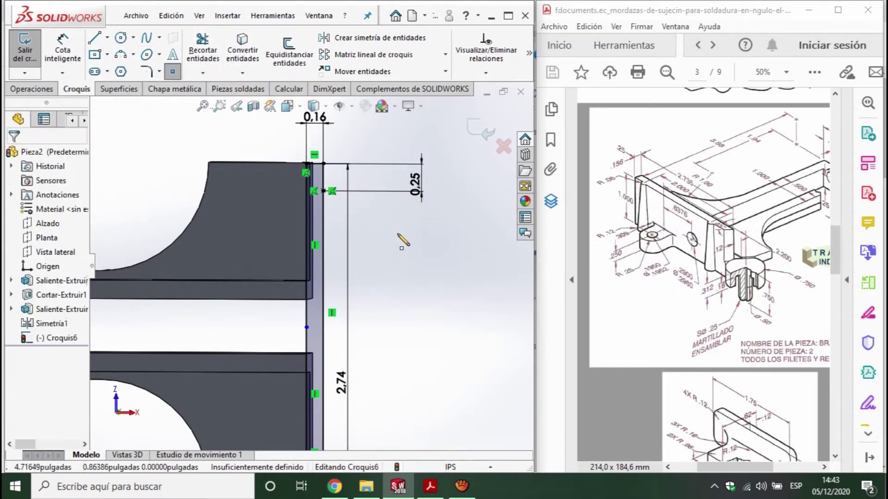
scroll(314, 259, "up", 2)
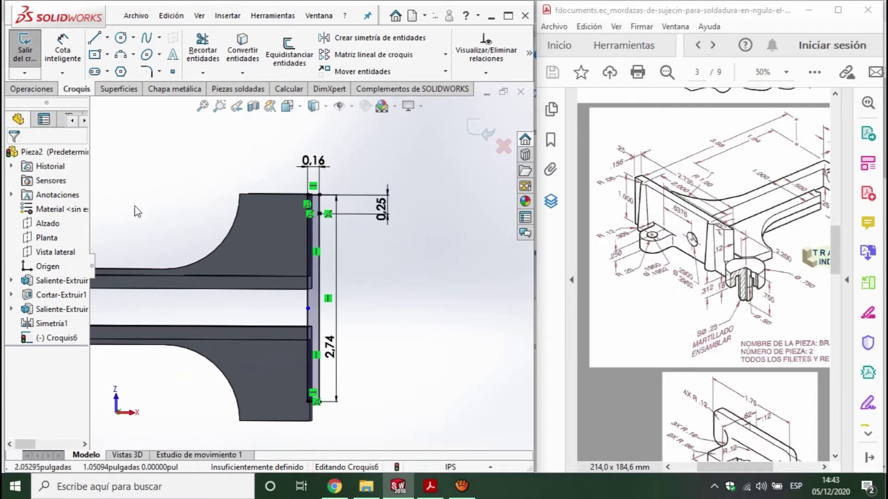
Step: Extrude the strip sketch 1 in, reversed, into a plate and orbit to inspect it
left_click(32, 89)
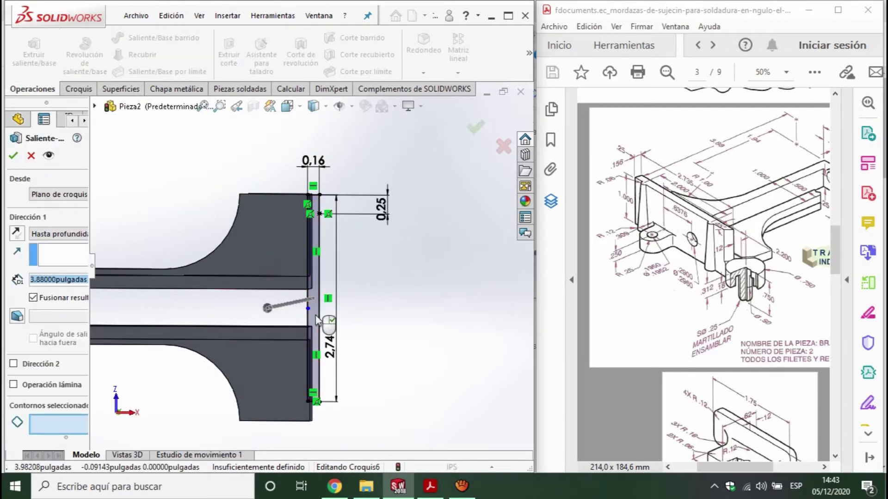
left_click(16, 234)
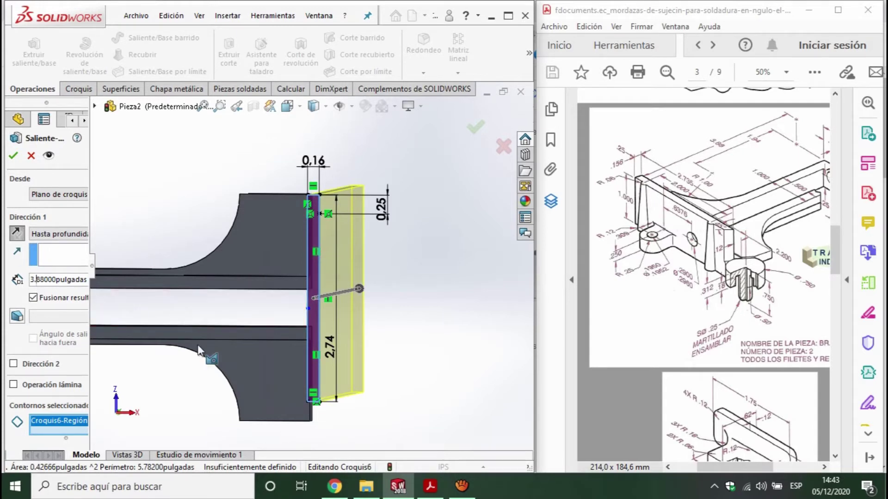
key("BackSpace")
key("BackSpace")
type("=")
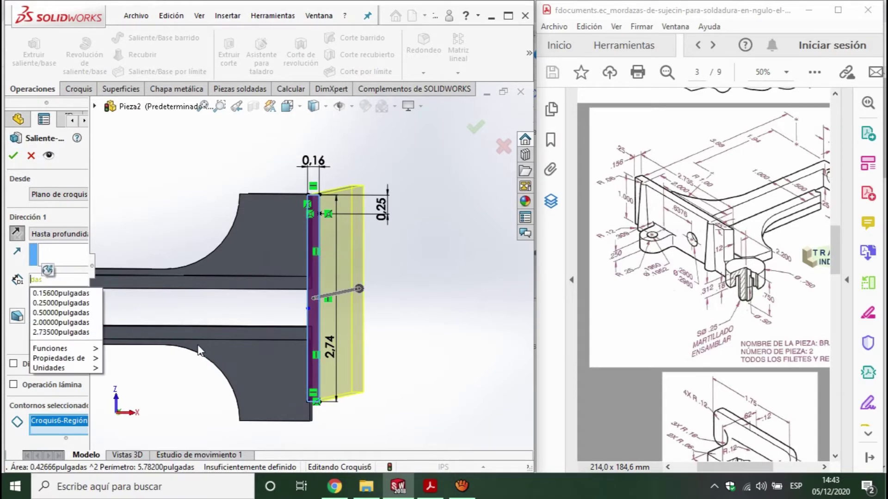
type("10")
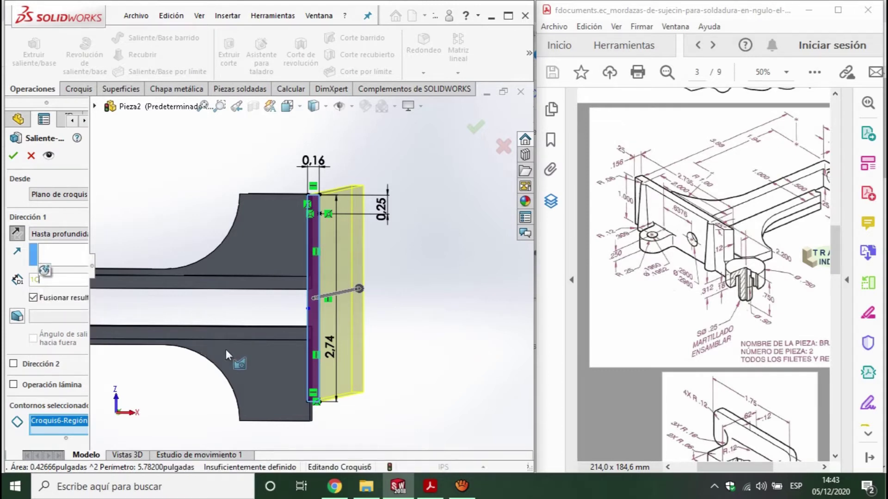
key("Return")
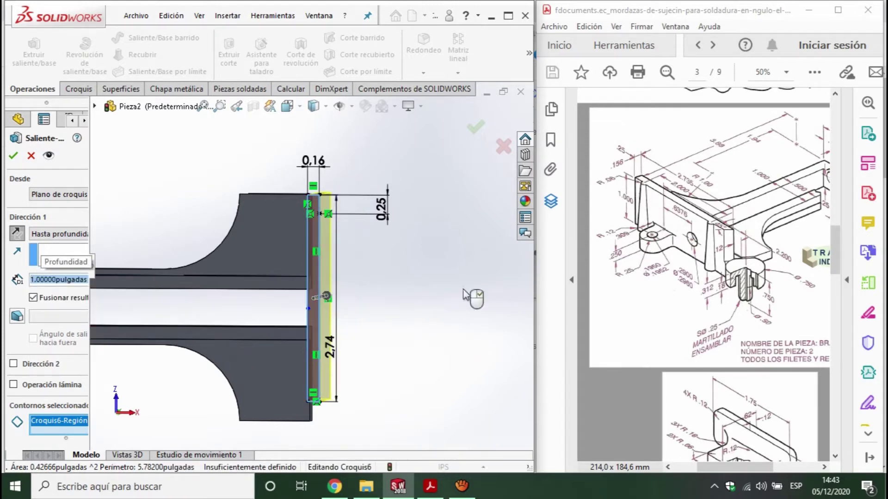
left_click(468, 129)
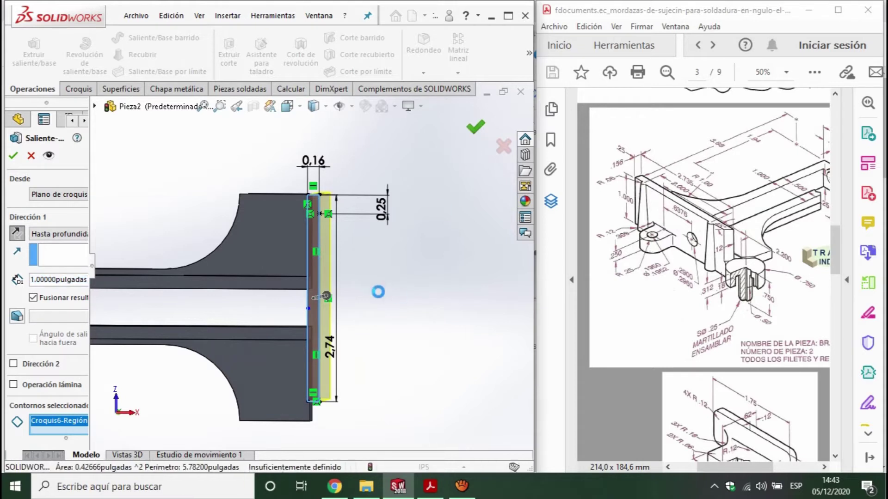
mouse_move(356, 307)
middle_mouse_down()
mouse_move(287, 221)
mouse_move(269, 331)
mouse_move(280, 340)
middle_mouse_up()
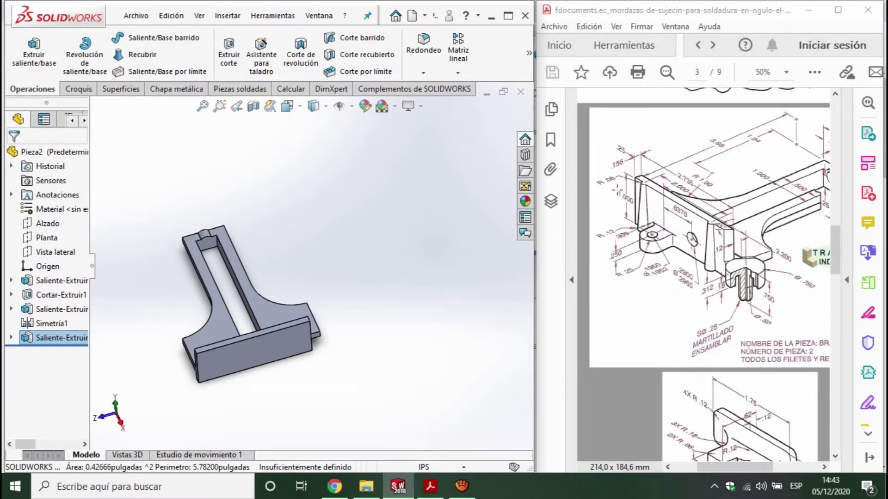
mouse_move(248, 316)
middle_mouse_down()
mouse_move(231, 357)
mouse_move(257, 349)
middle_mouse_up()
scroll(257, 349, "down", 3)
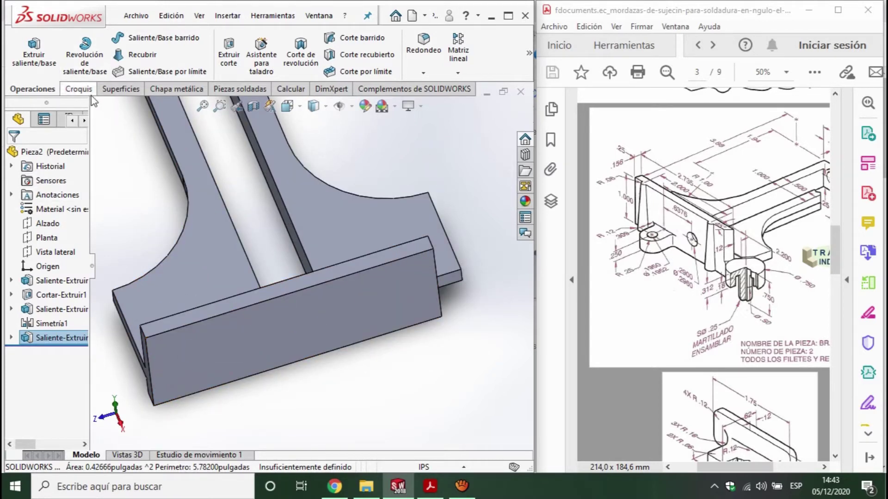
left_click(61, 88)
Step: Start a sketch on the plate's top face with a 0.25 in line along its edge
left_click(27, 54)
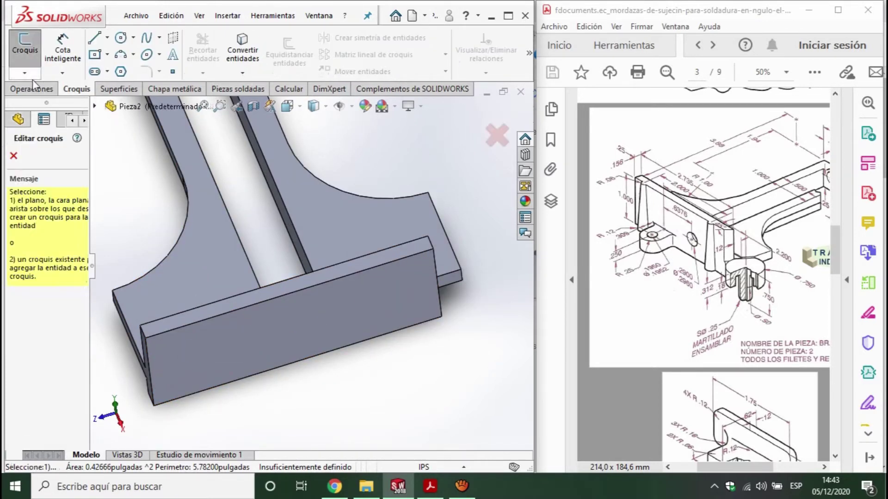
left_click(202, 313)
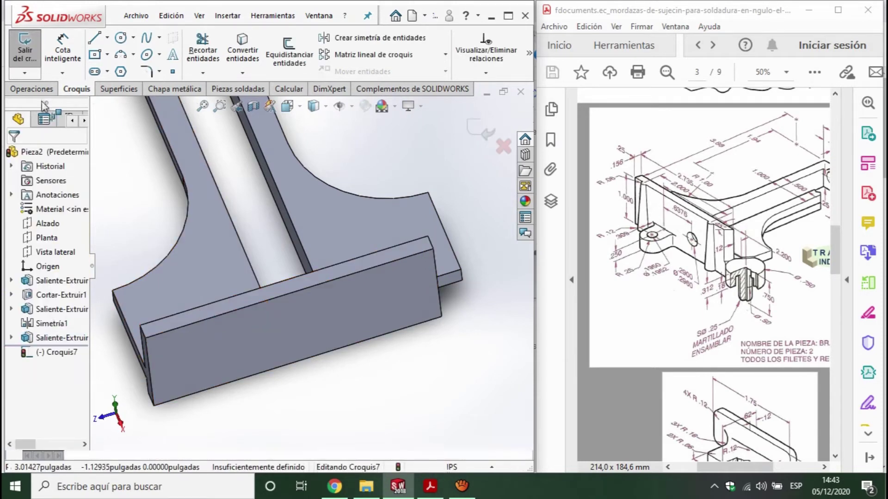
left_click(145, 338)
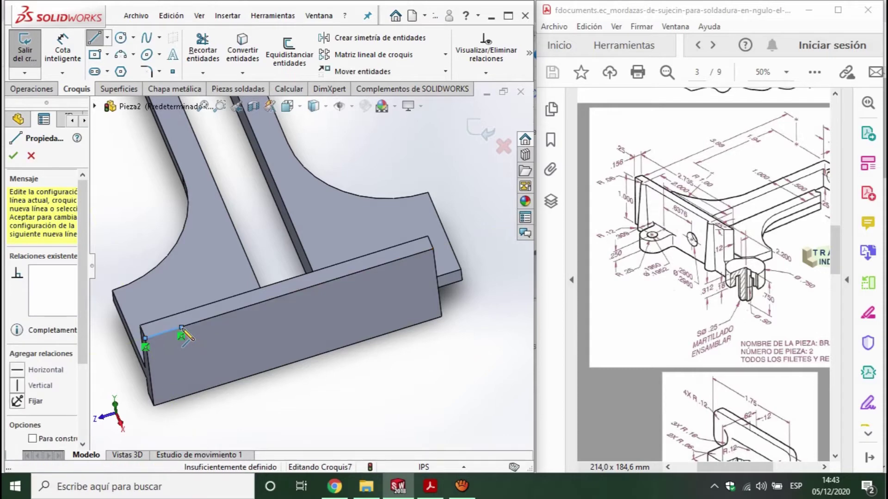
left_click(181, 334)
key("Escape")
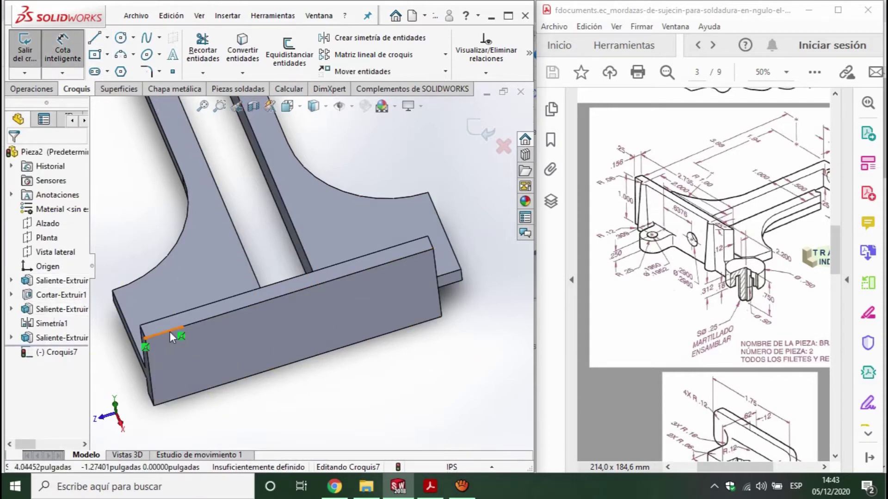
left_click(170, 347)
type(".25")
key("Return")
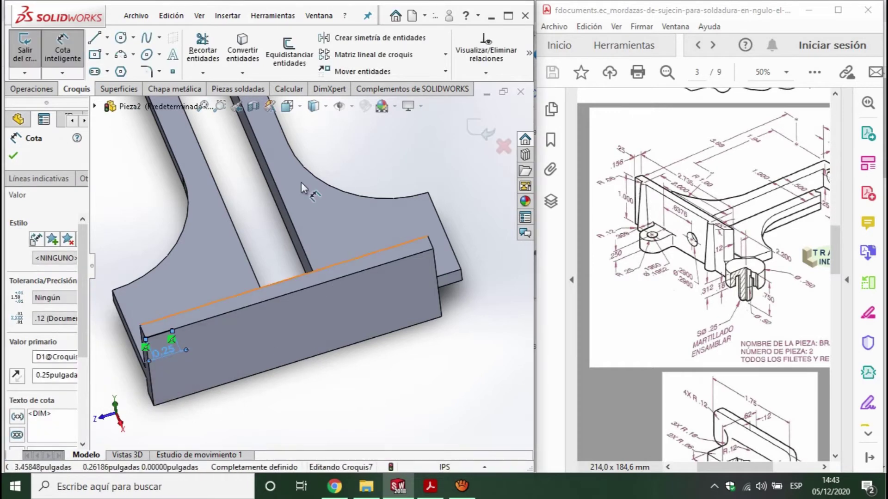
Step: Draw a circle at the line's end and dimension its diameter 0.12 in
left_click(128, 41)
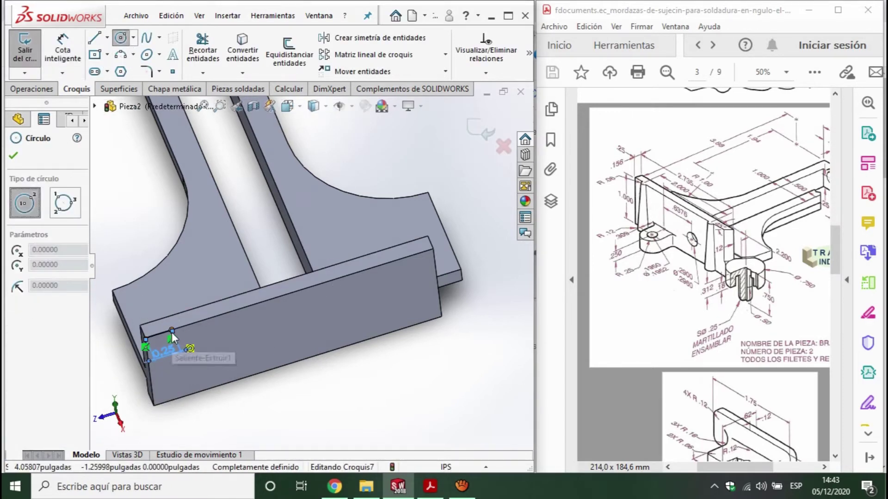
left_click(171, 331)
left_click(185, 342)
key("Escape")
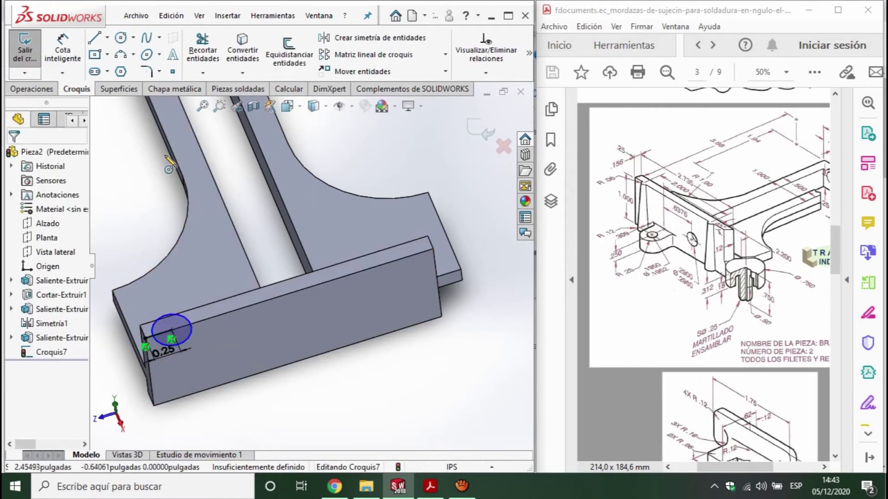
left_click(62, 49)
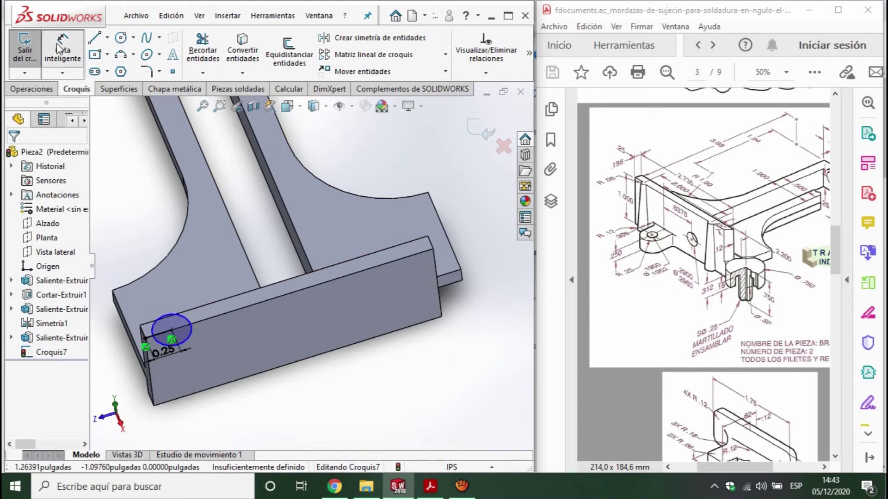
left_click(189, 337)
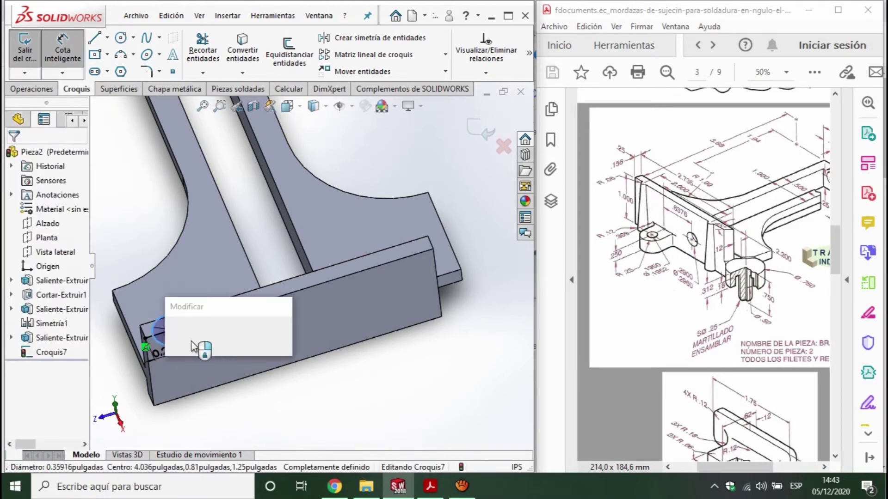
left_click(192, 345)
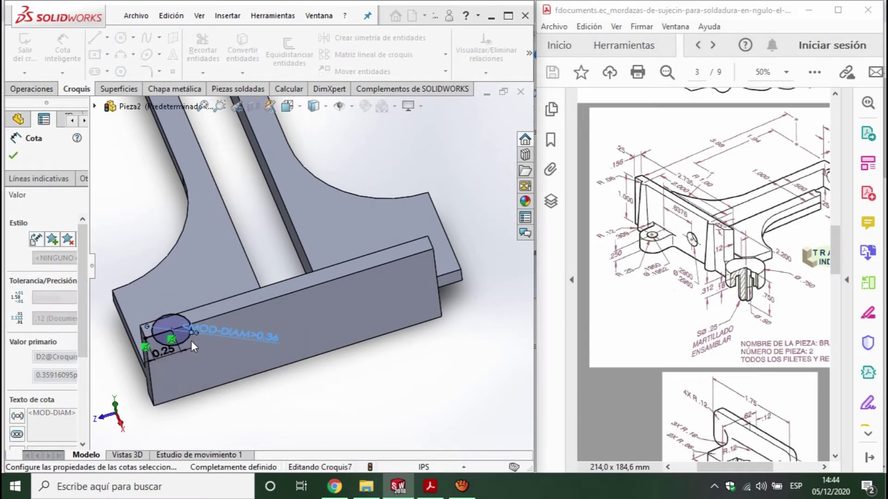
Step: Trim away the unwanted sketch segments and exit Croquis7
scroll(157, 329, "down", 3)
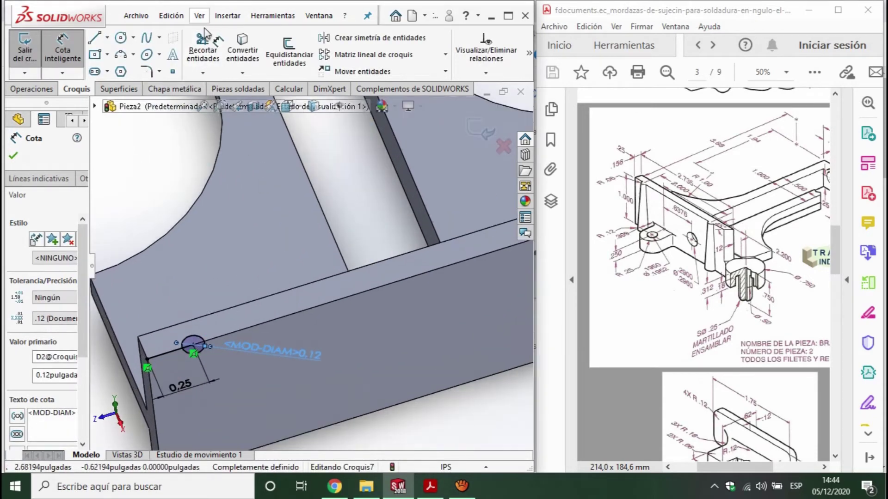
left_click(202, 51)
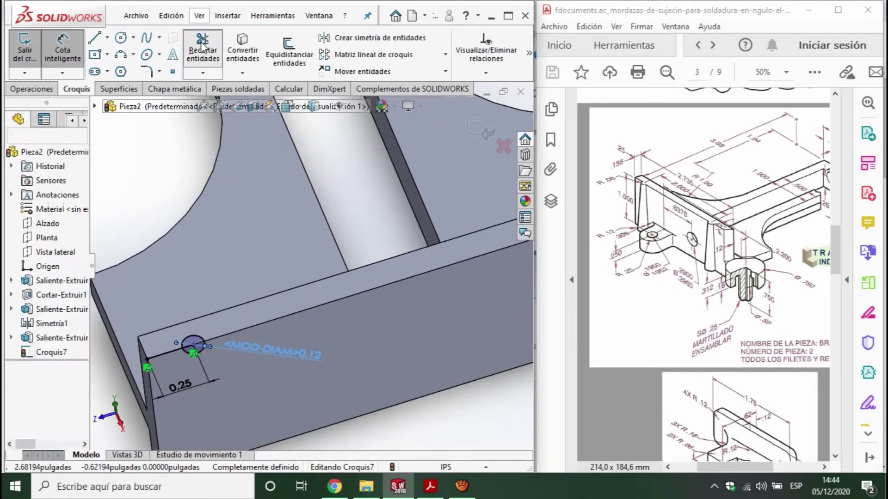
scroll(194, 342, "down", 3)
left_click_drag(147, 362, 207, 368)
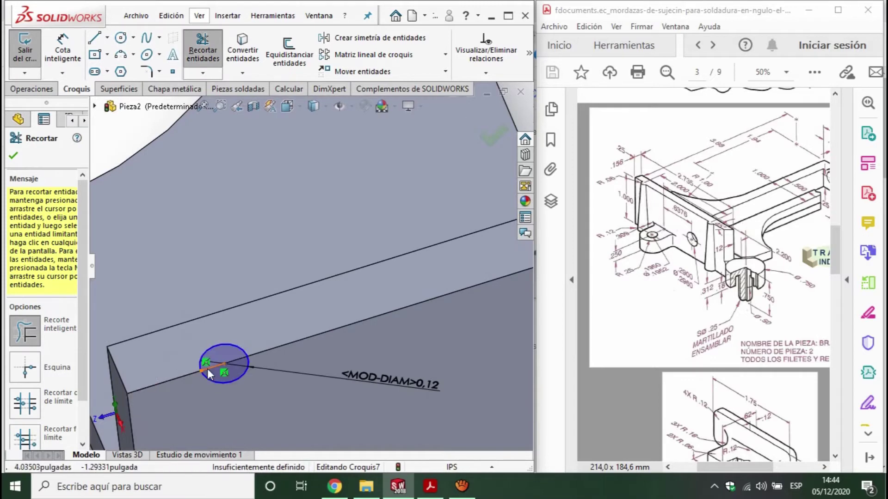
scroll(207, 368, "down", 4)
left_click_drag(281, 337, 277, 305)
scroll(302, 349, "up", 2)
scroll(301, 351, "up", 3)
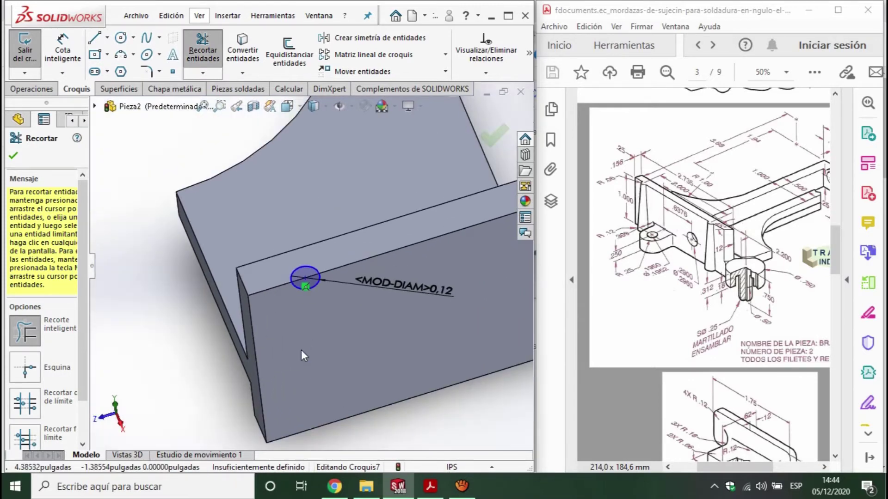
scroll(301, 351, "up", 3)
left_click(490, 137)
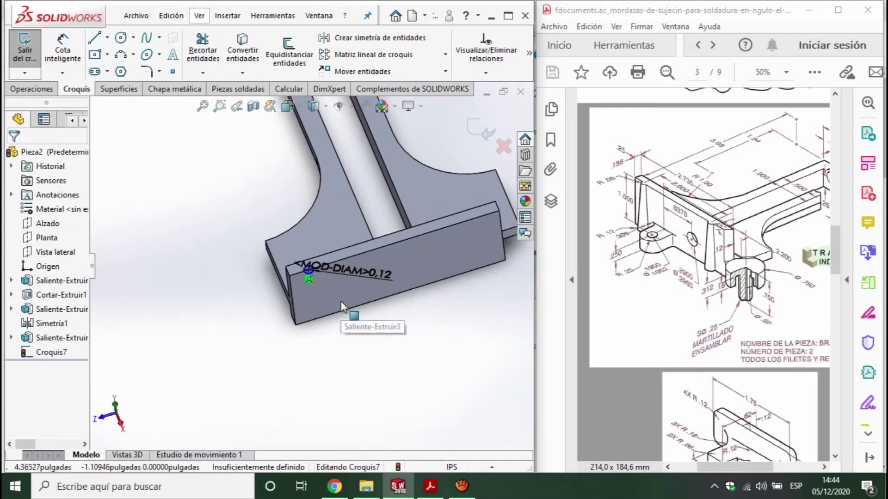
mouse_move(340, 296)
middle_mouse_down()
mouse_move(307, 185)
mouse_move(315, 324)
middle_mouse_up()
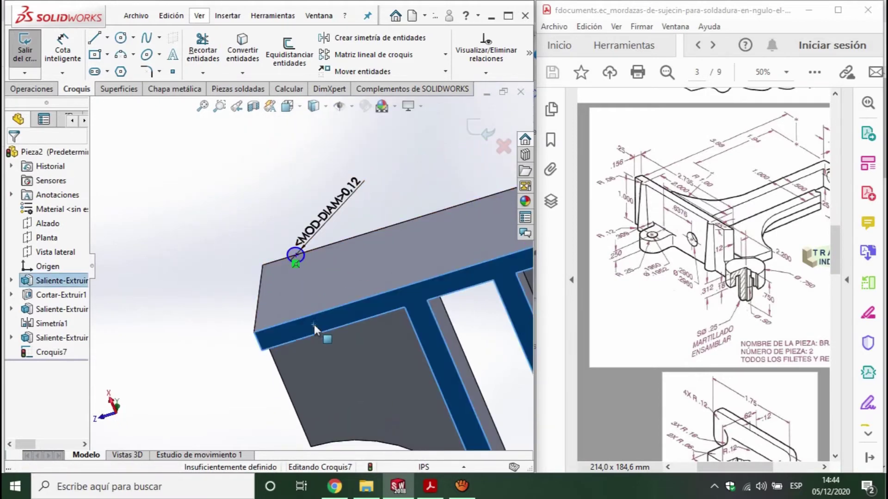
left_click(25, 48)
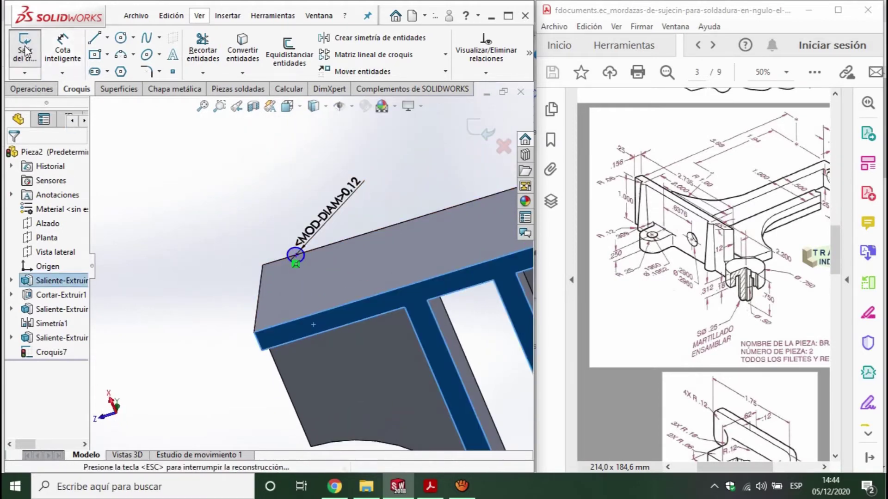
left_click(360, 307)
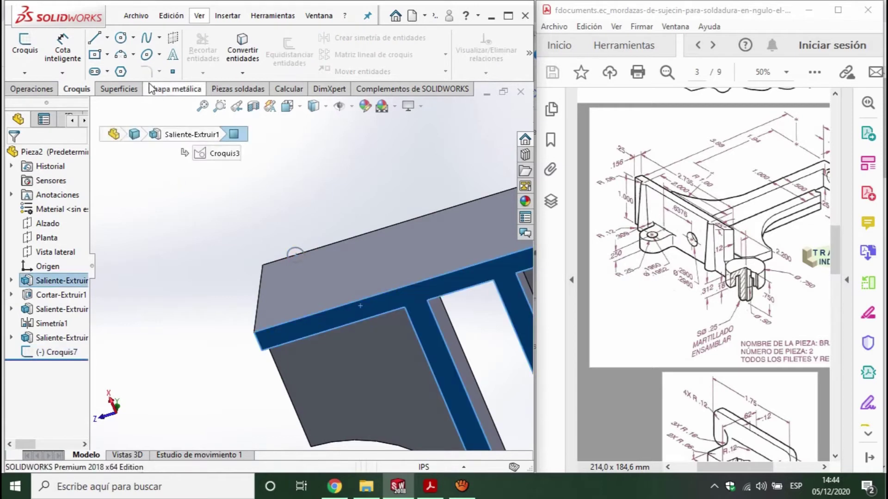
Step: Sketch a circle on the front edge and set its diameter to .12*2 (0.24 in)
left_click(25, 49)
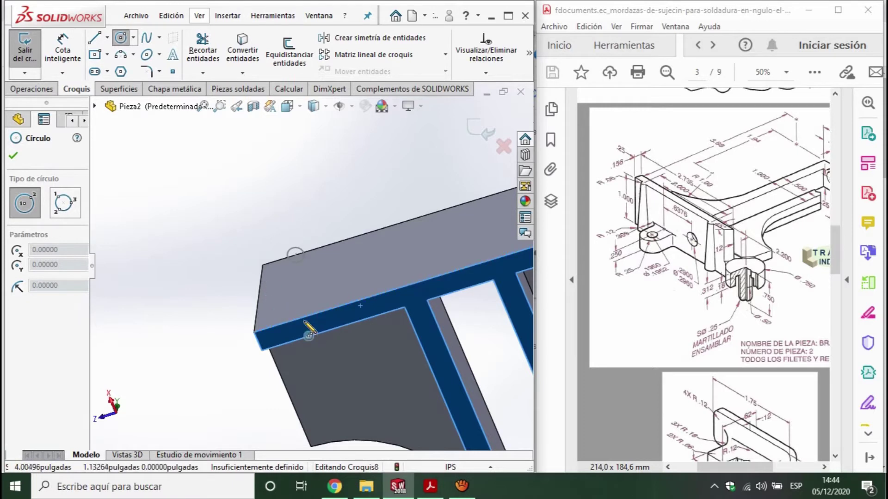
left_click(298, 319)
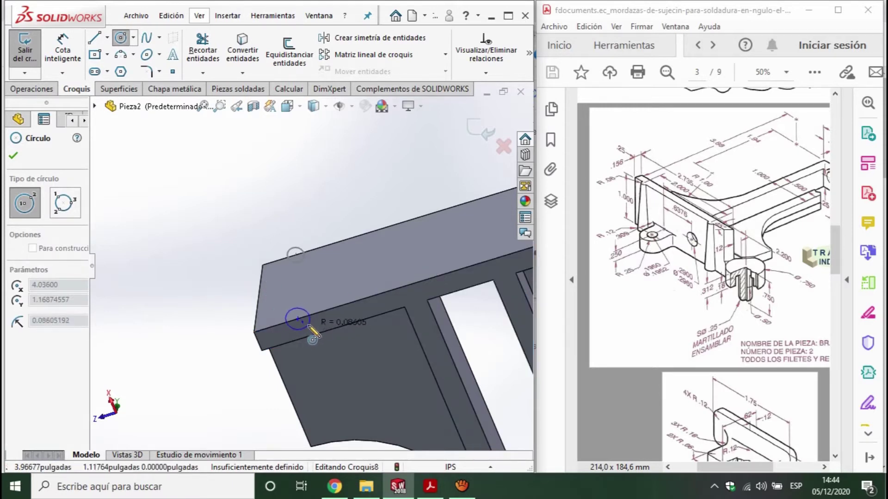
left_click(309, 317)
key("Escape")
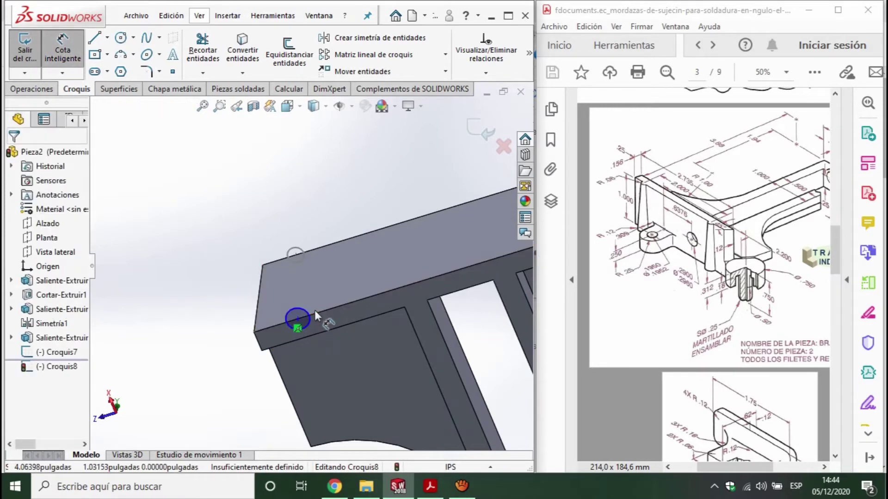
left_click(309, 311)
left_click(339, 252)
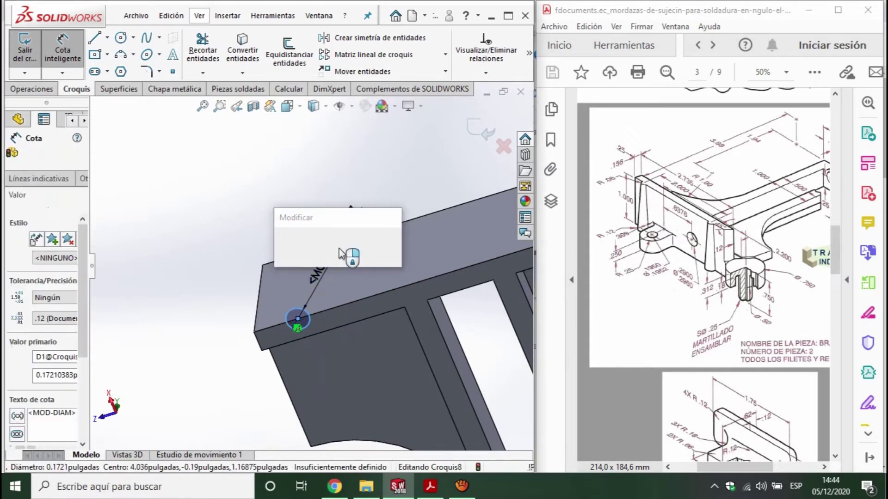
type(".12*2")
key("Return")
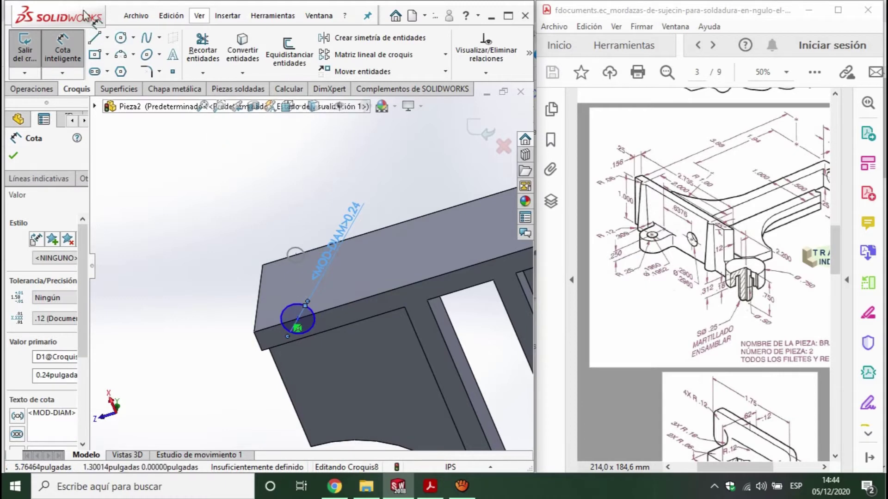
Step: Locate the circle centre 0.25 in from the plate corner and exit Croquis8
left_click(74, 53)
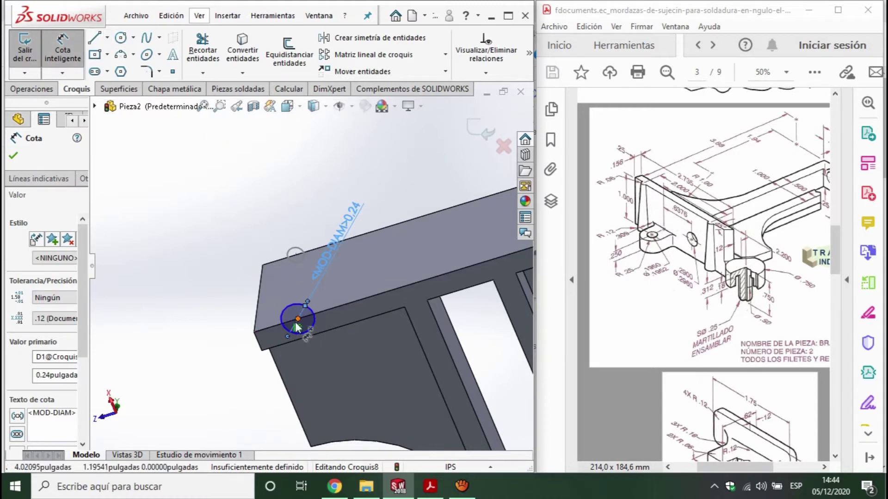
left_click(297, 323)
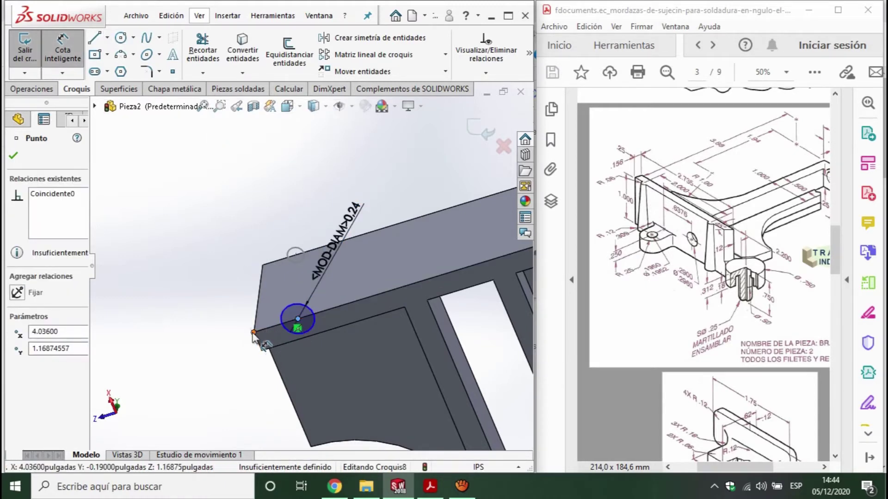
left_click(254, 332)
left_click(230, 268)
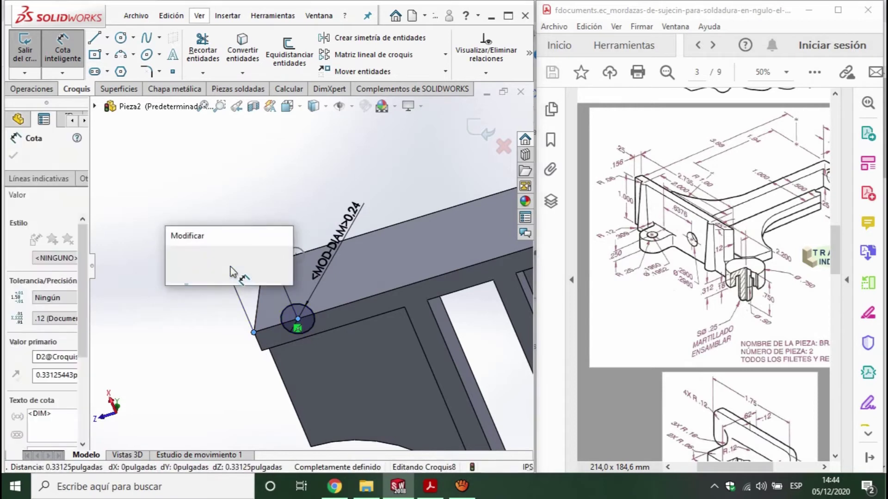
type("0.25")
key("Return")
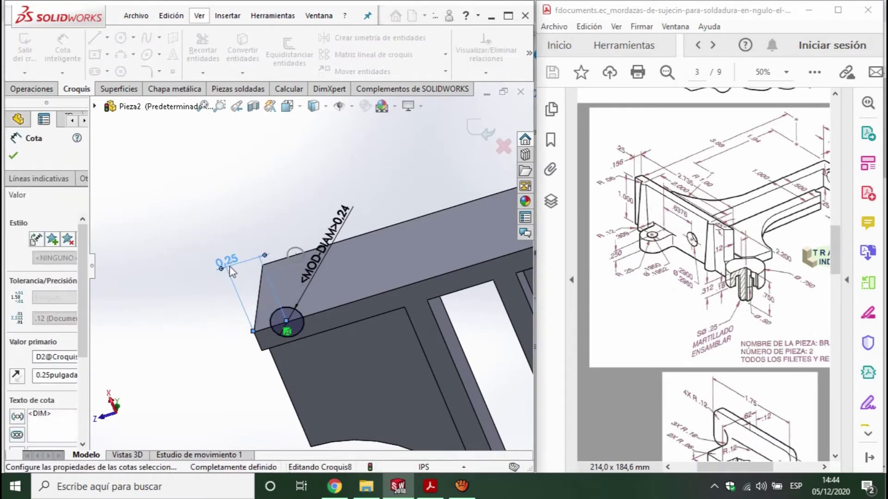
left_click(476, 126)
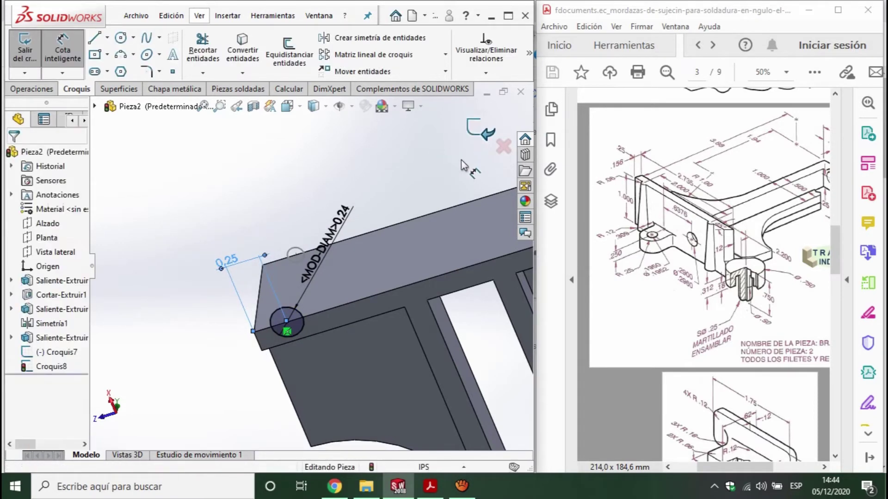
left_click(32, 89)
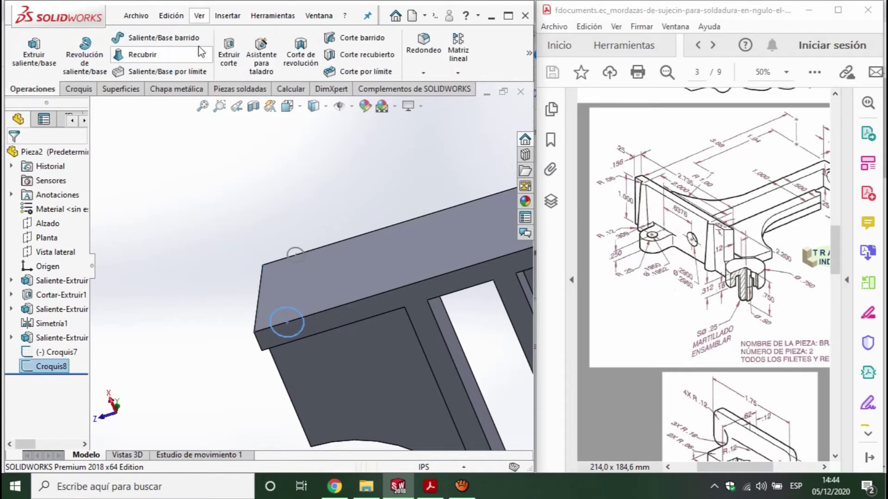
Step: Loft from Croquis8 to Croquis7 to form Recubrir1, then rotate and zoom to inspect it
left_click(136, 56)
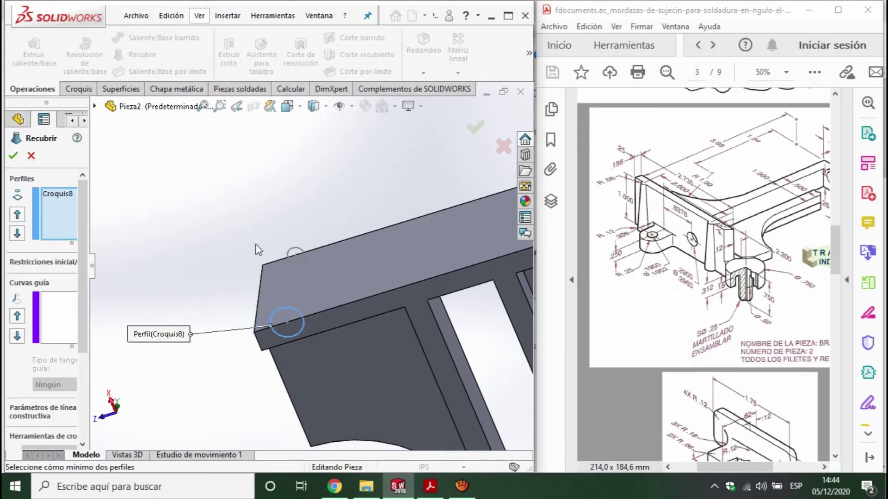
left_click(295, 256)
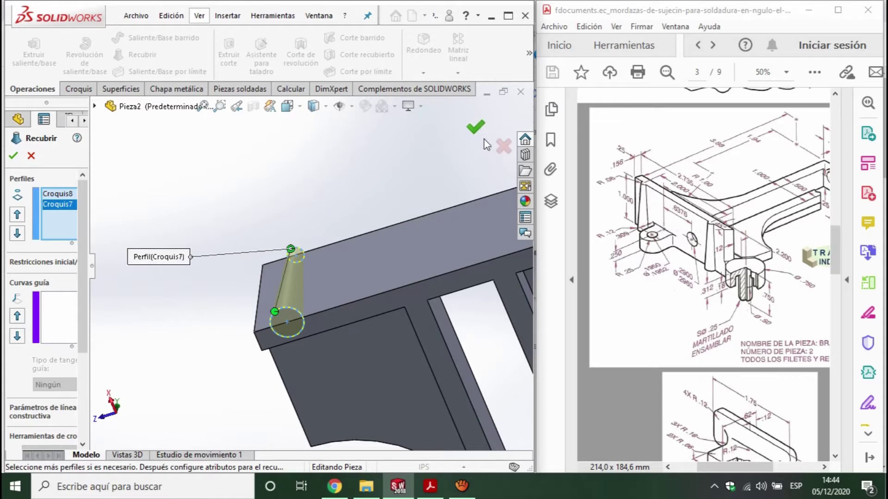
left_click(475, 127)
mouse_move(476, 141)
middle_mouse_down()
mouse_move(375, 246)
mouse_move(397, 396)
mouse_move(377, 402)
middle_mouse_up()
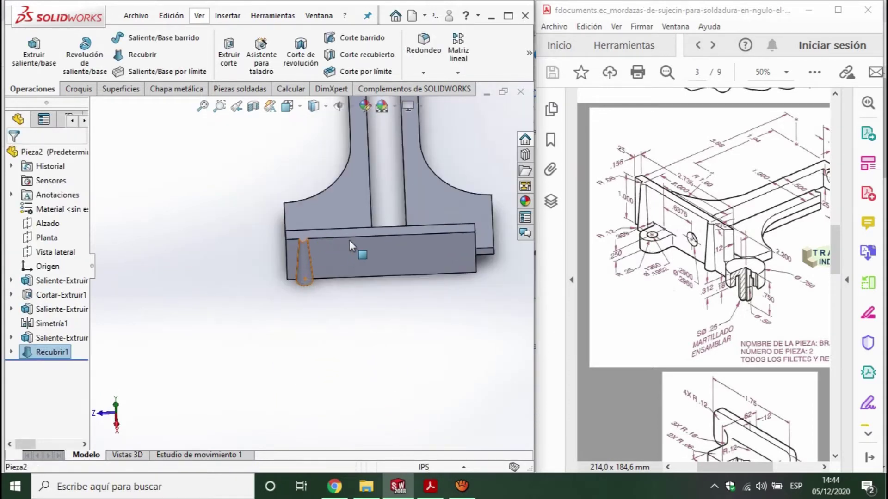
scroll(445, 234, "down", 1)
scroll(439, 234, "down", 2)
scroll(207, 248, "down", 2)
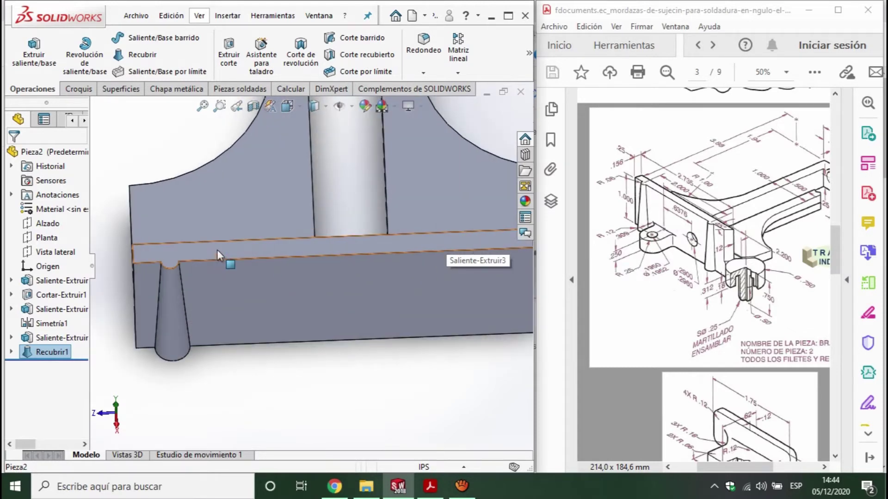
left_click(79, 89)
left_click(187, 253)
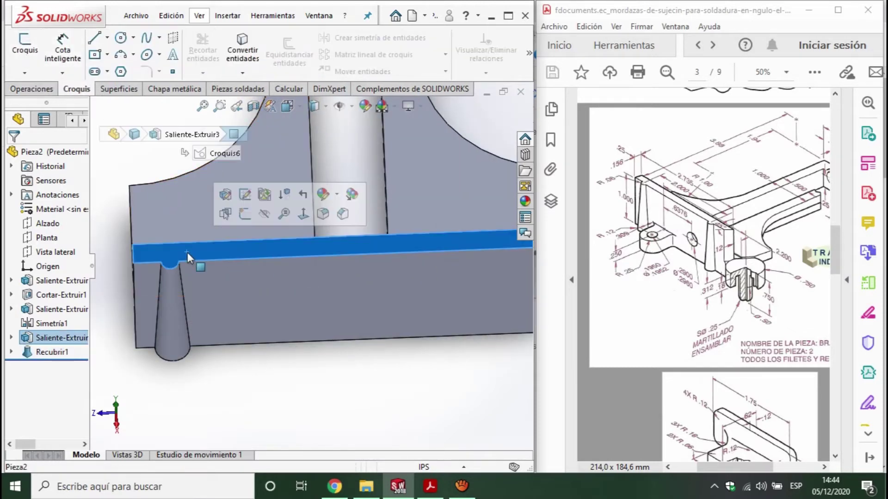
Step: Start Croquis9 on the lower face with a line from the boss top along the edge
left_click(25, 46)
left_click(94, 39)
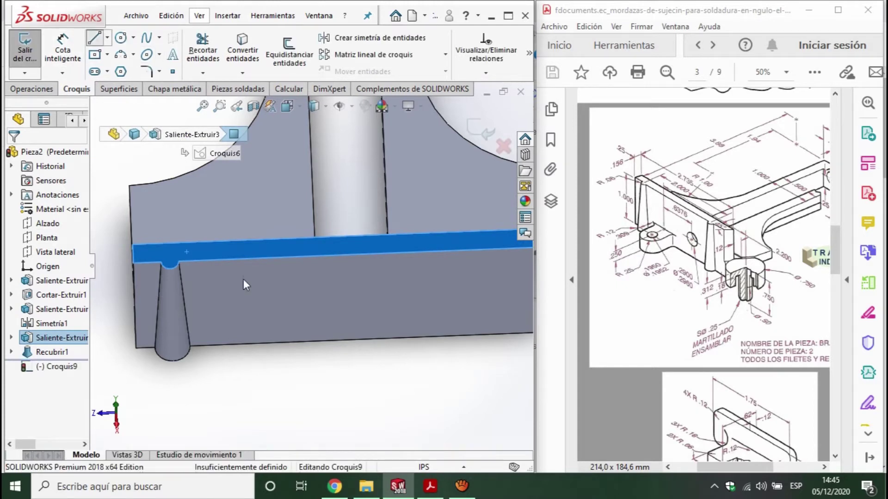
left_click(167, 262)
scroll(397, 257, "up", 3)
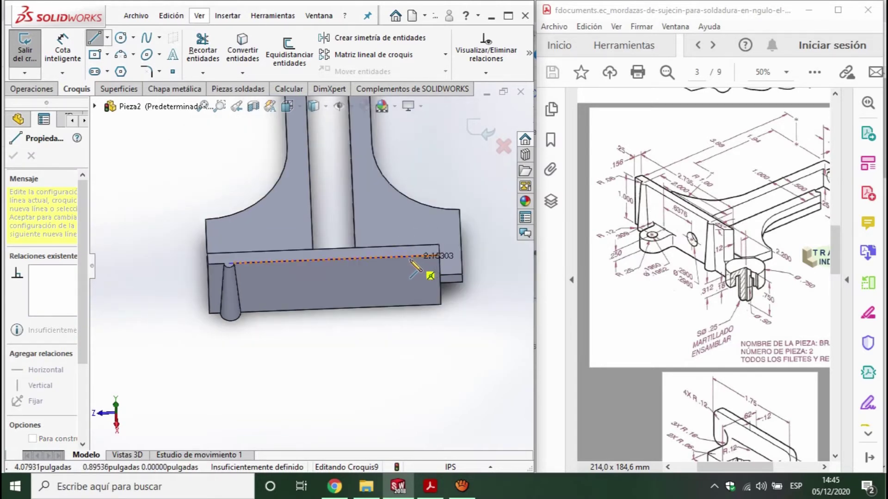
left_click(405, 256)
left_click(97, 41)
Step: Dimension the new line to 2.00 in
left_click(62, 48)
left_click(345, 258)
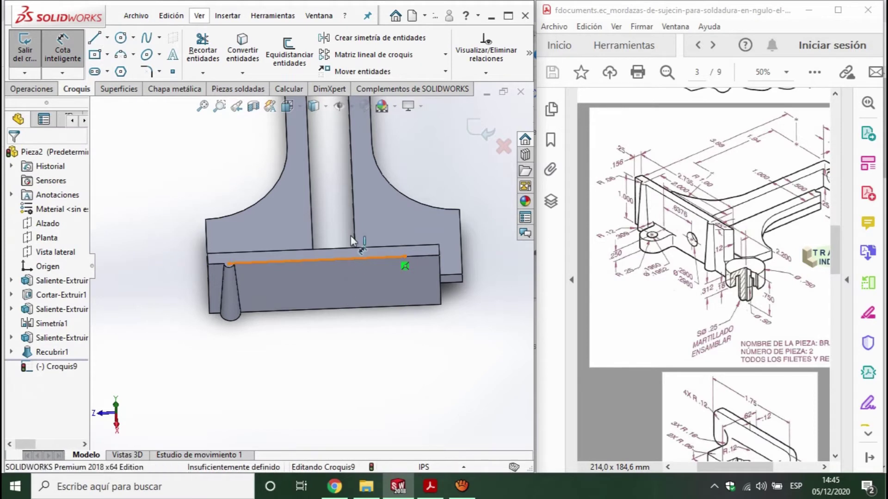
left_click(351, 235)
type("2.07764795p")
key("Return")
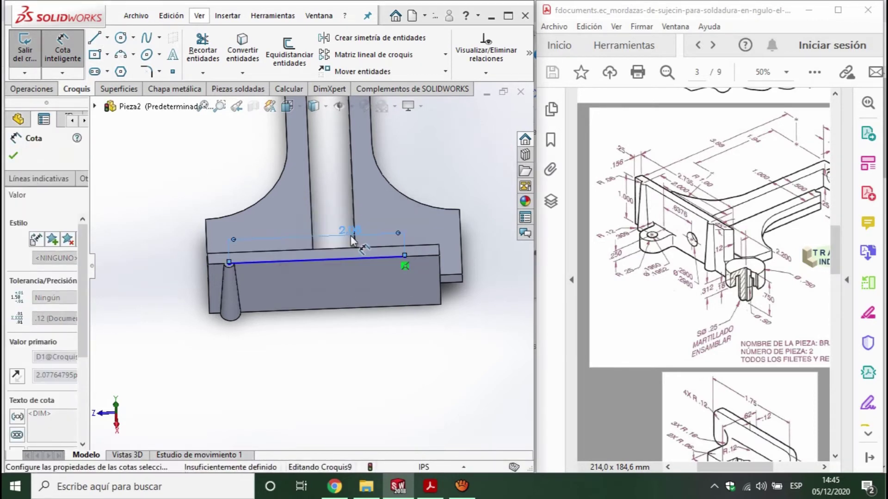
left_click(131, 40)
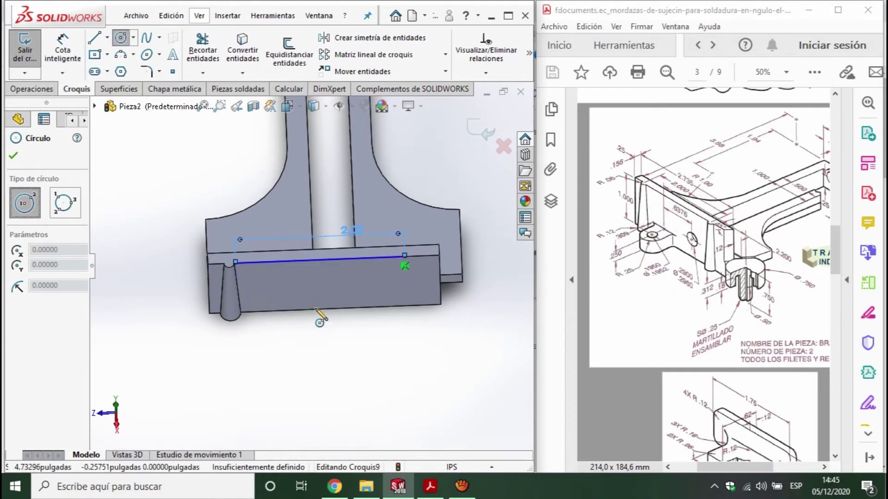
key("Escape")
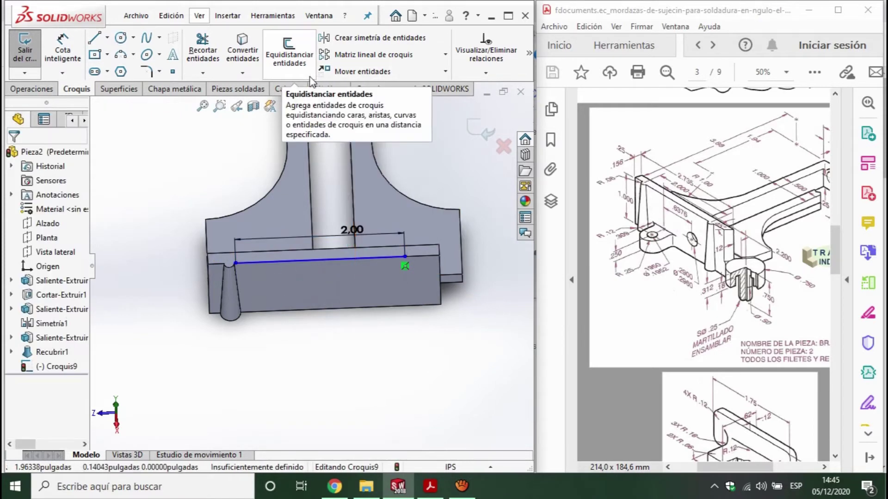
left_click(31, 90)
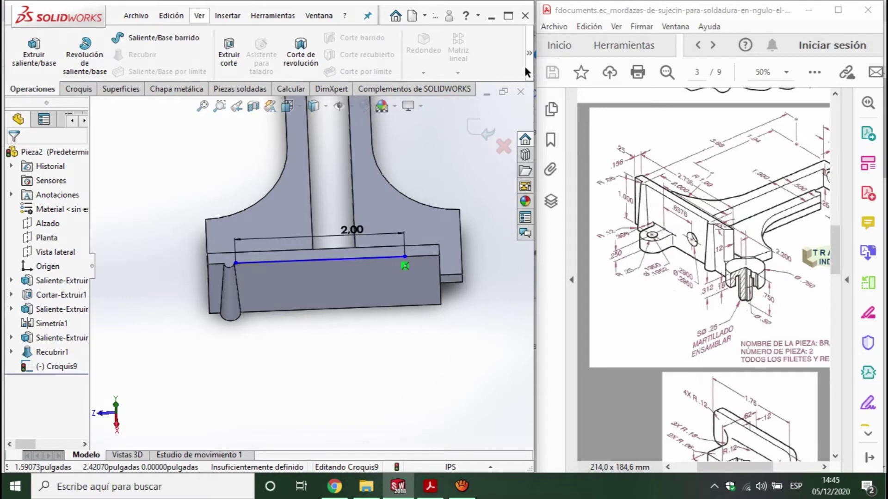
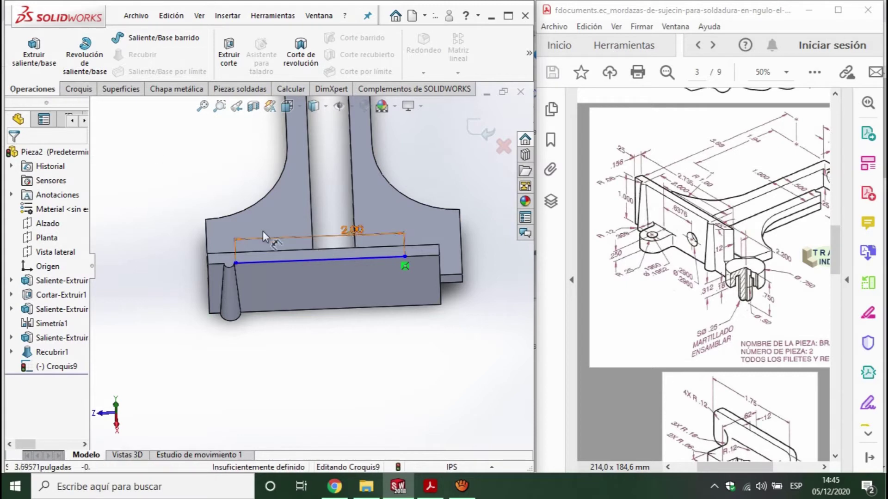
Step: Add a sketch point at the line's midpoint
left_click(73, 93)
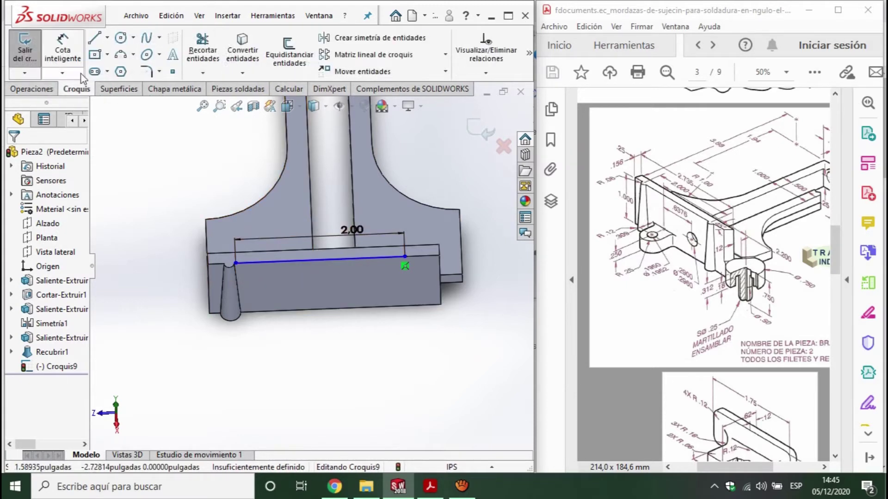
left_click(172, 71)
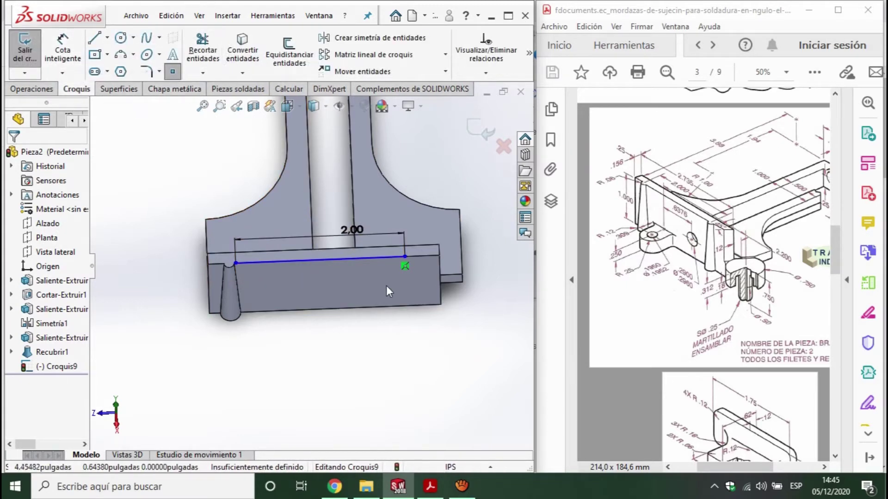
left_click(328, 260)
key("Escape")
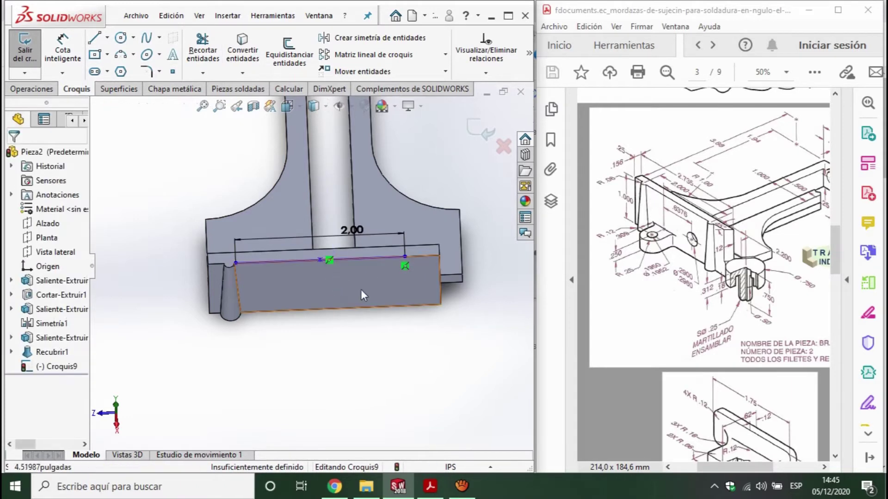
Step: Close the sketch and start a new reference plane on a part face
left_click(48, 90)
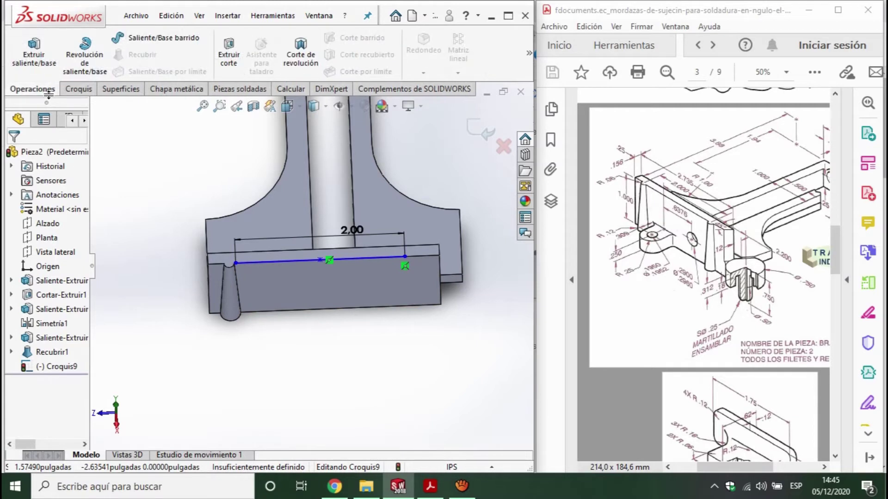
left_click(80, 89)
left_click(24, 47)
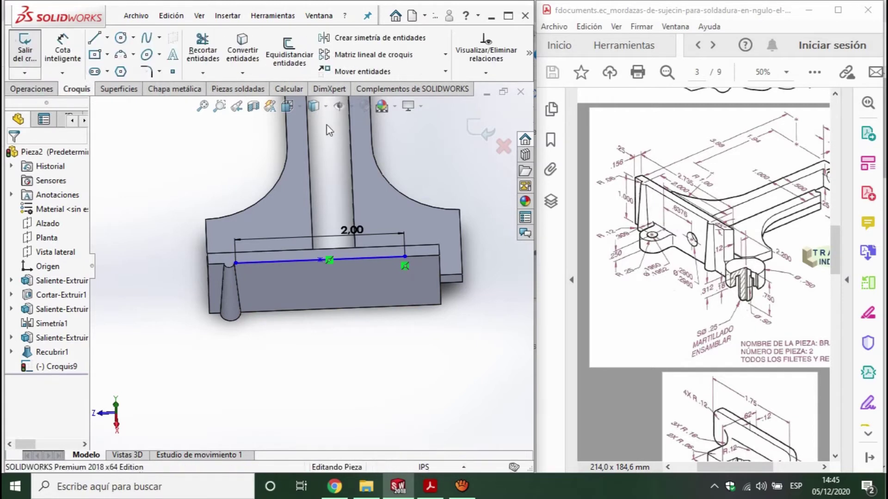
left_click(28, 88)
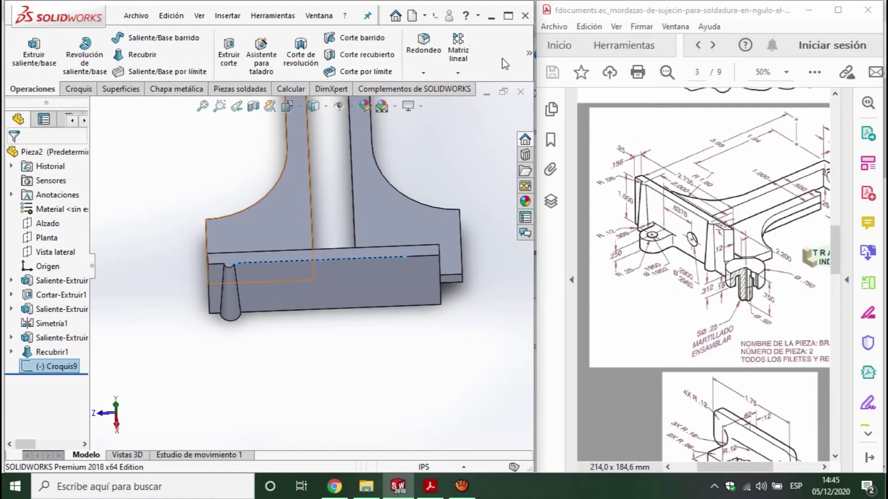
left_click(529, 53)
left_click(307, 106)
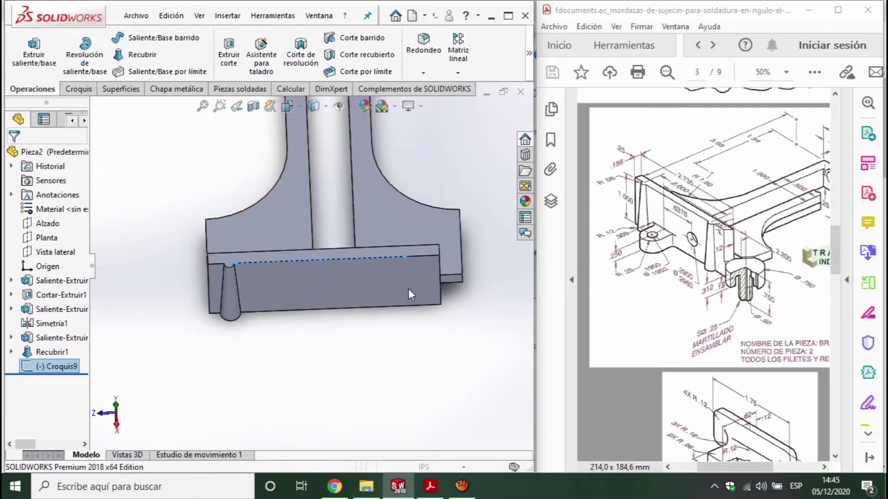
mouse_move(398, 303)
middle_mouse_down()
mouse_move(390, 311)
mouse_move(376, 249)
mouse_move(347, 301)
middle_mouse_up()
Step: Create Plano1 parallel to the end face, passing through the midpoint point
left_click(345, 303)
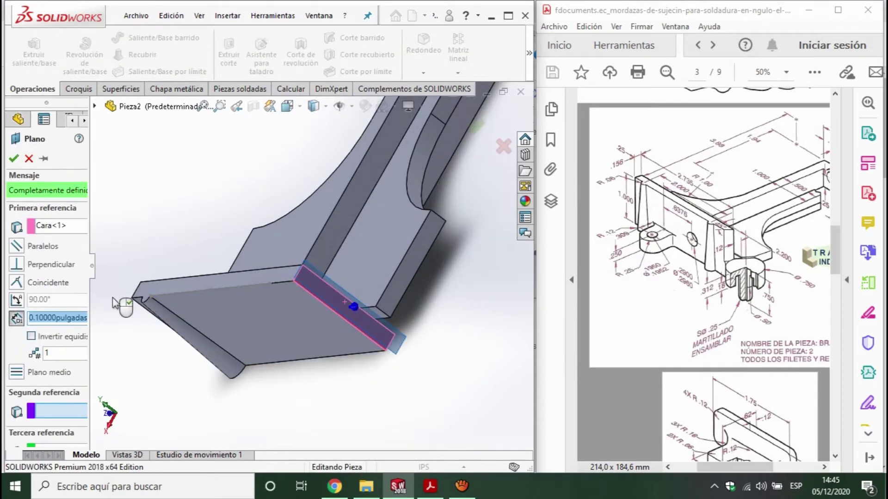
scroll(218, 282, "down", 3)
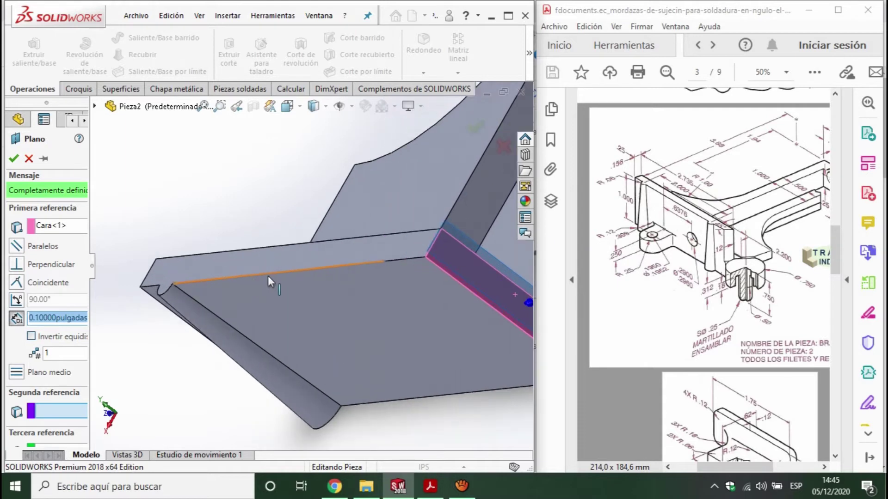
left_click(278, 273)
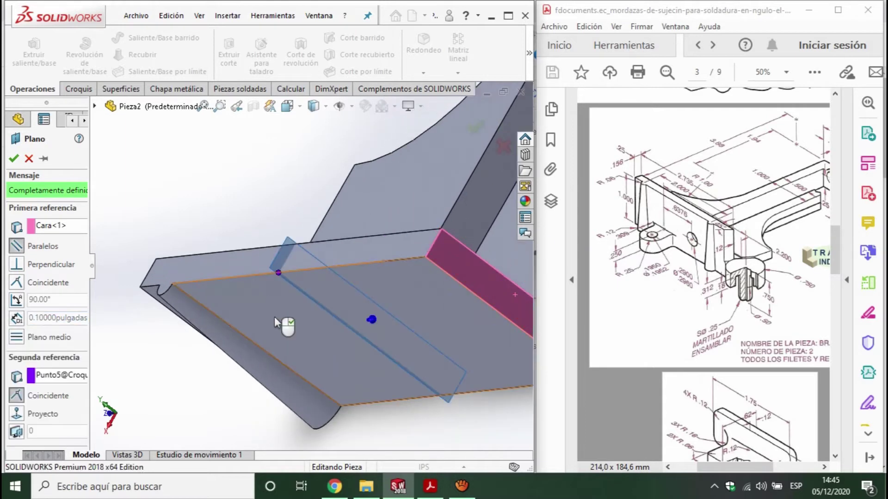
left_click(14, 159)
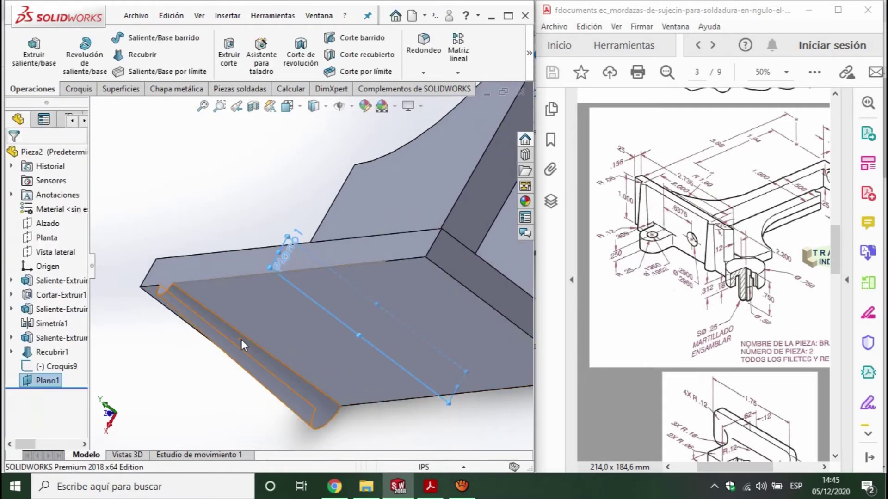
scroll(241, 340, "up", 3)
scroll(285, 315, "down", 3)
scroll(285, 311, "up", 3)
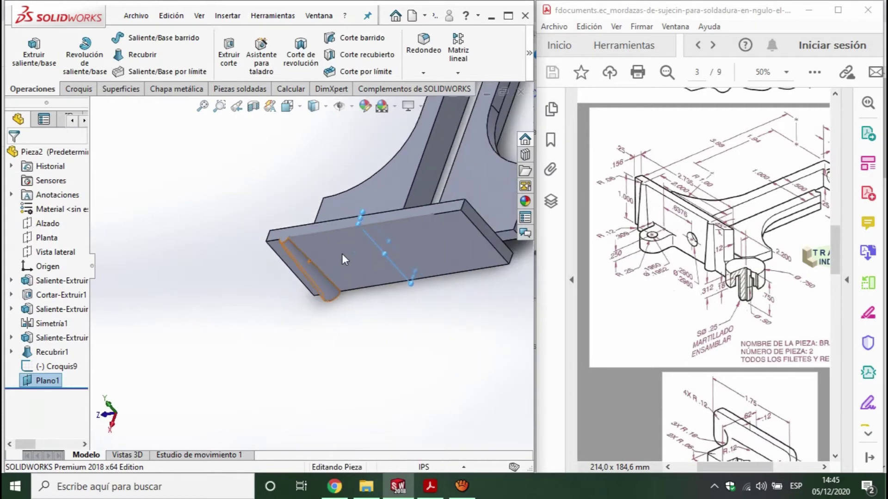
Step: Start a mirror (Simetría) feature and select the rounded rib Recubrir1
left_click(460, 74)
left_click(467, 117)
left_click(308, 276)
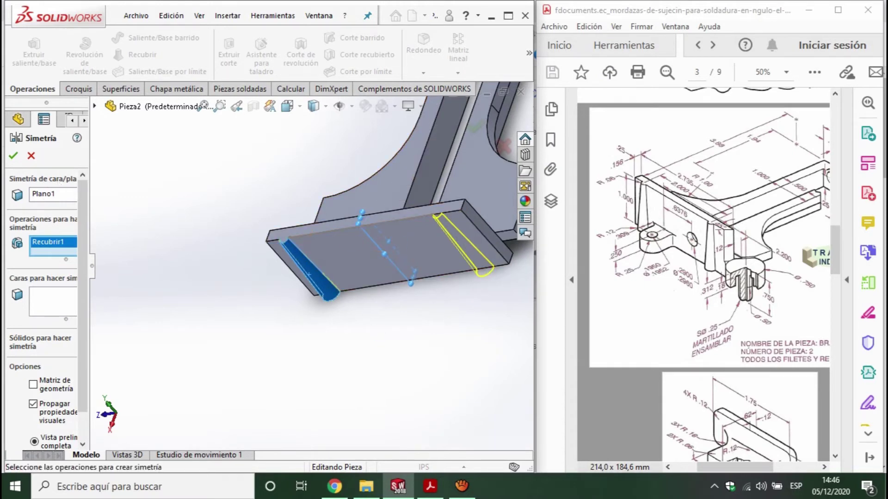
Step: Finish the Recubrir1 mirror across Plano1 as Simetria2 and view both ribs
left_click(13, 156)
mouse_move(461, 233)
middle_mouse_down()
mouse_move(429, 249)
mouse_move(465, 257)
mouse_move(461, 184)
mouse_move(412, 207)
mouse_move(431, 201)
middle_mouse_up()
scroll(387, 238, "down", 3)
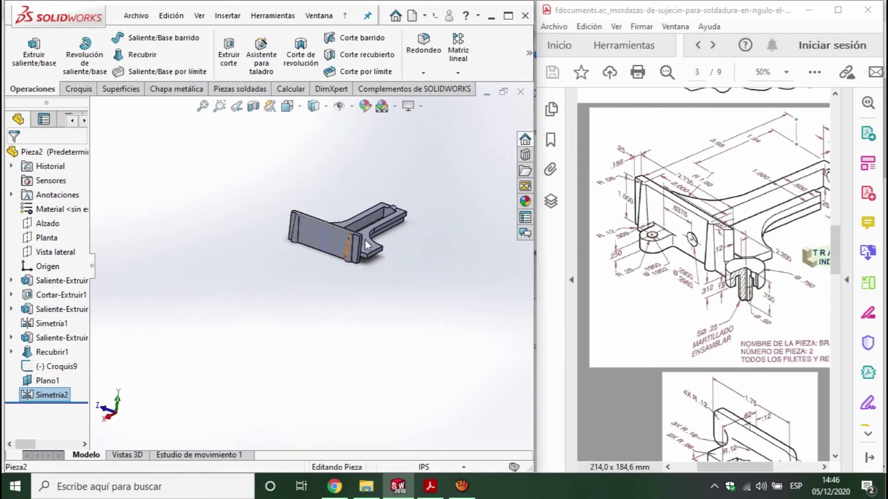
scroll(337, 268, "down", 1)
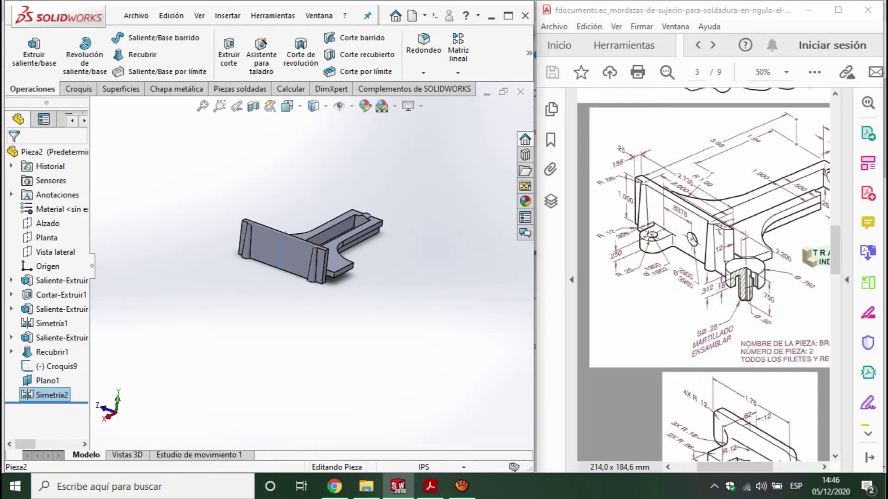
scroll(268, 271, "down", 3)
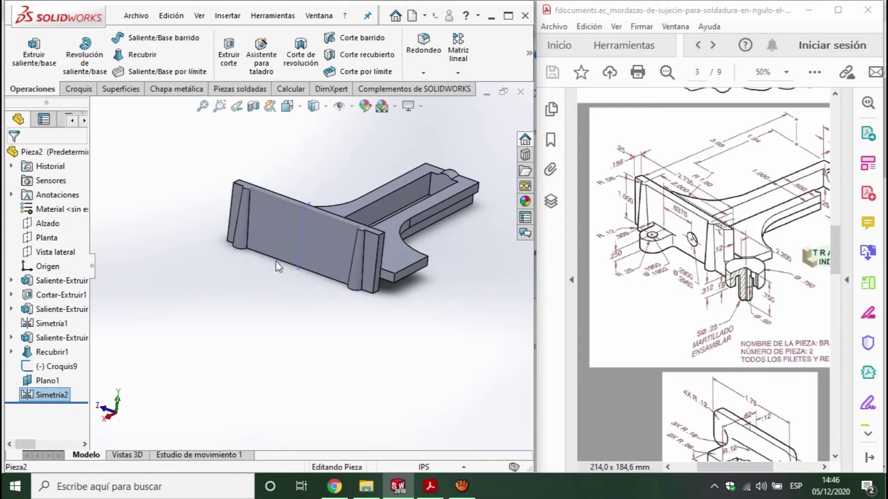
scroll(291, 240, "down", 3)
scroll(265, 261, "down", 2)
left_click(265, 261)
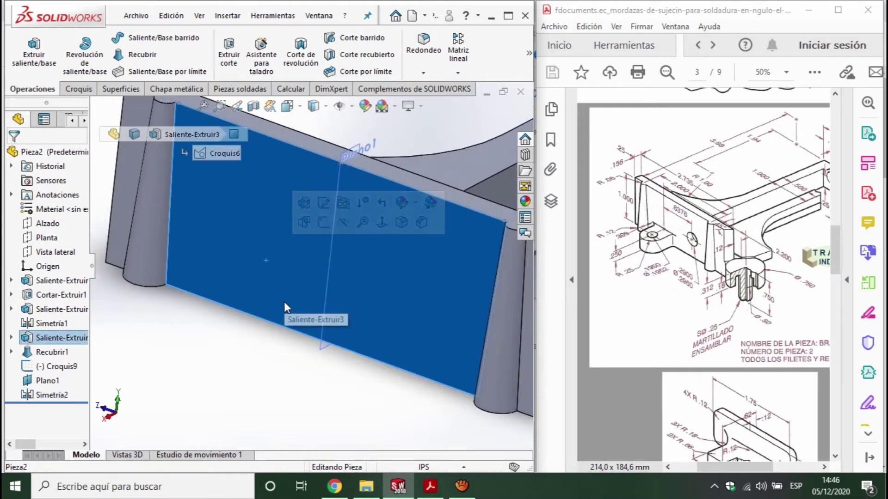
middle_click_drag(276, 312, 285, 276)
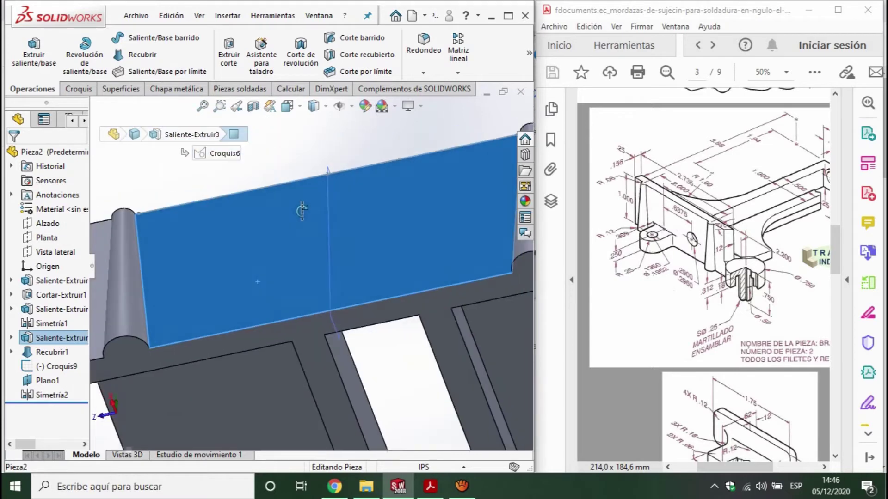
left_click(256, 340)
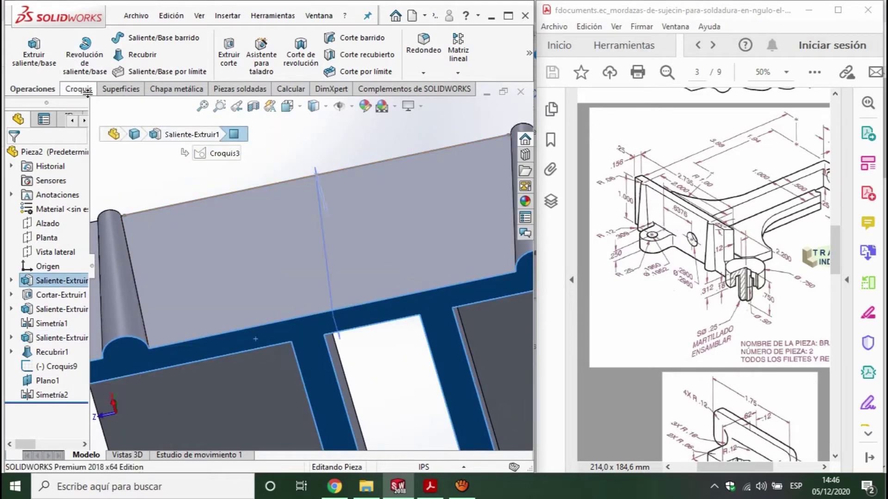
left_click(85, 89)
left_click(25, 47)
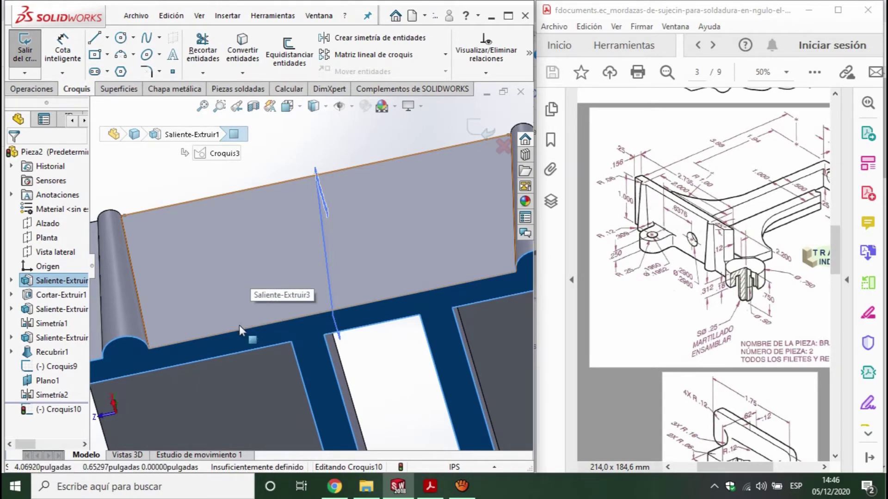
mouse_move(397, 351)
middle_mouse_down()
mouse_move(399, 332)
mouse_move(351, 342)
mouse_move(351, 376)
middle_mouse_up()
scroll(387, 325, "up", 3)
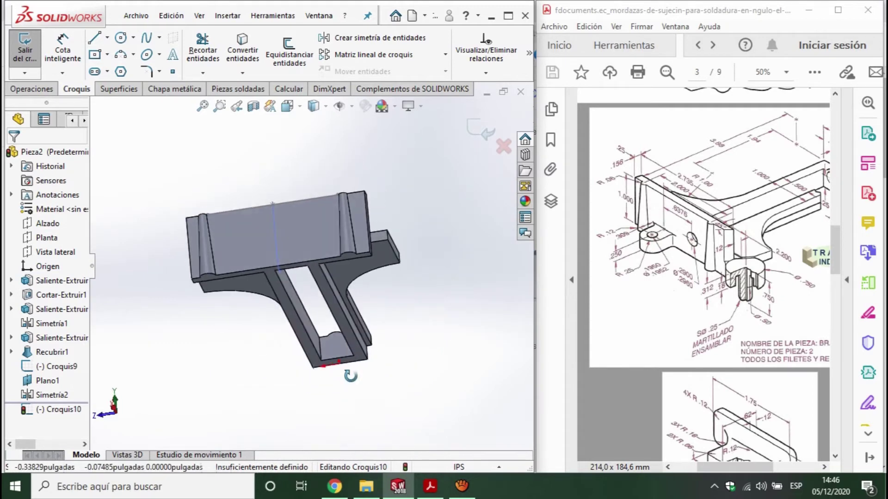
key("ctrl+8")
scroll(312, 237, "down", 3)
scroll(324, 239, "down", 2)
left_click(303, 239)
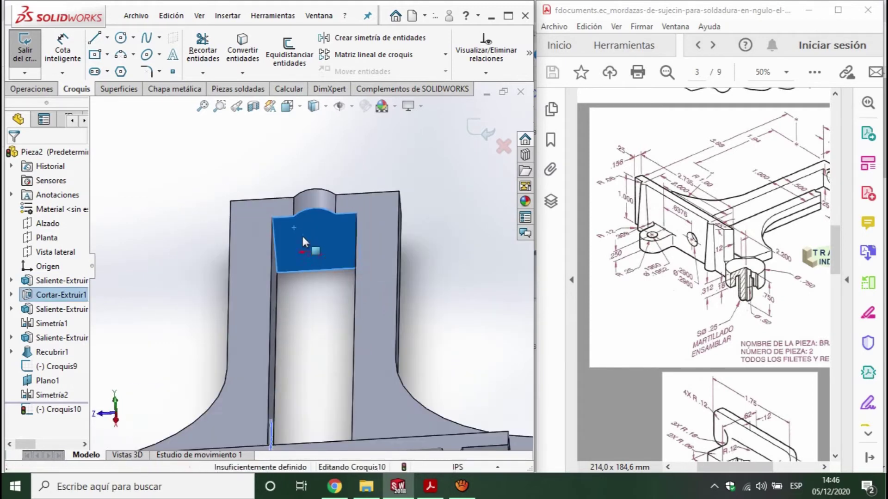
left_click(314, 244)
left_click(25, 47)
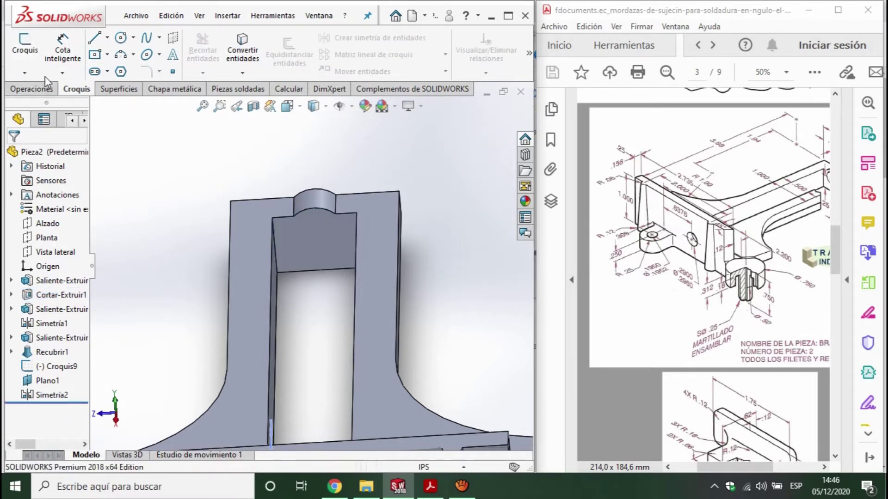
left_click(344, 263)
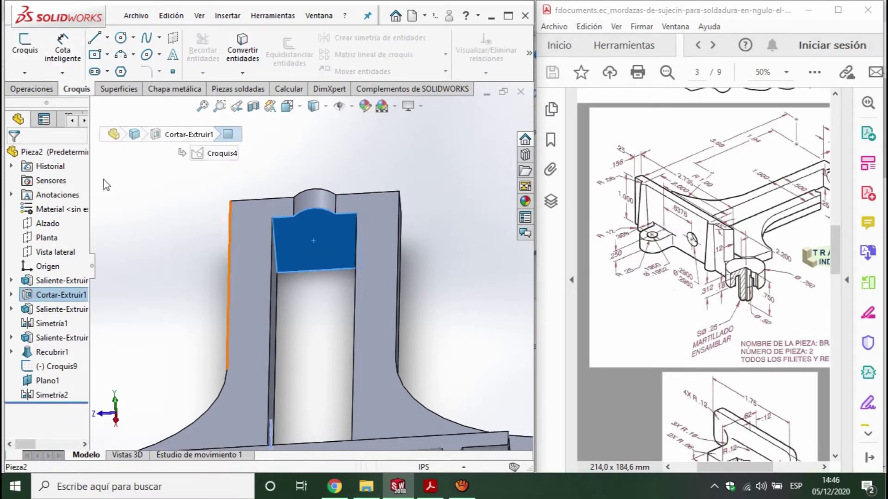
Step: Start sketch Croquis11 on the recessed face and cancel the circle tool
left_click(31, 45)
left_click(121, 39)
scroll(338, 234, "down", 2)
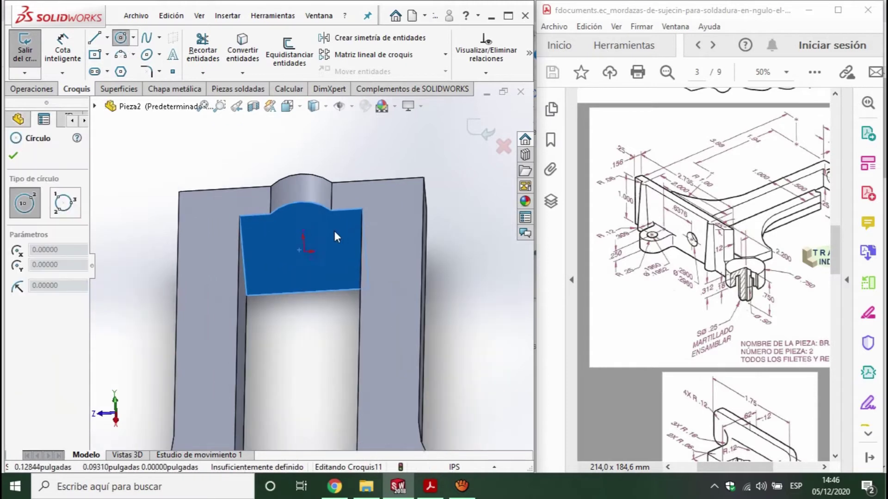
scroll(308, 212, "down", 2)
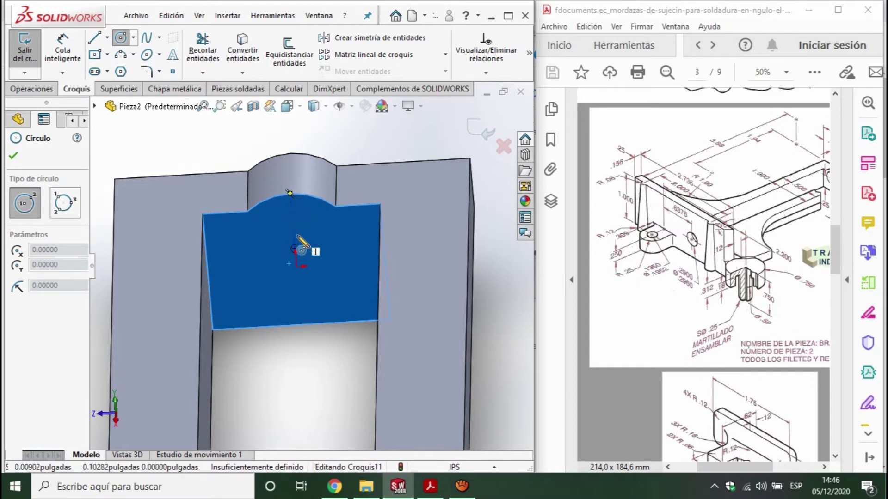
key("Escape")
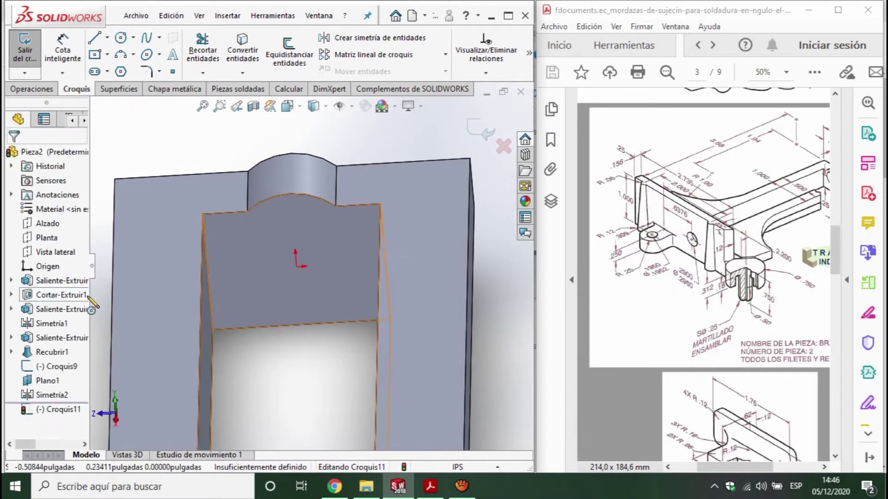
Step: Make the first extrusion's sketch Croquis3 visible in the model
left_click(12, 281)
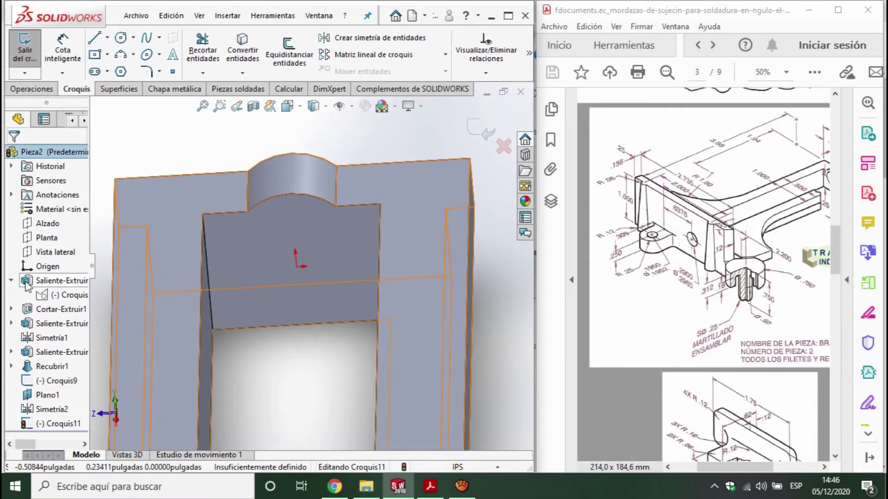
left_click(51, 296)
right_click(52, 296)
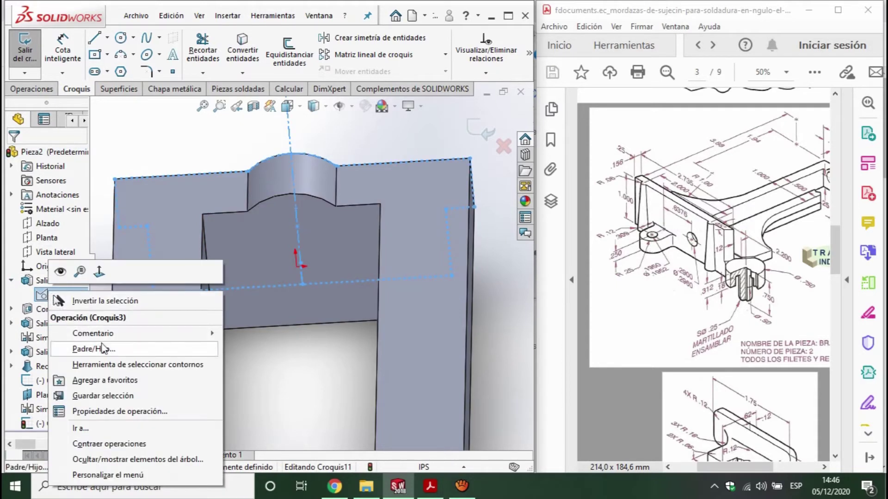
left_click(60, 272)
Step: Orbit to a tilted view of the flat face below the boss
mouse_move(273, 215)
middle_mouse_down()
mouse_move(277, 191)
mouse_move(177, 371)
middle_mouse_up()
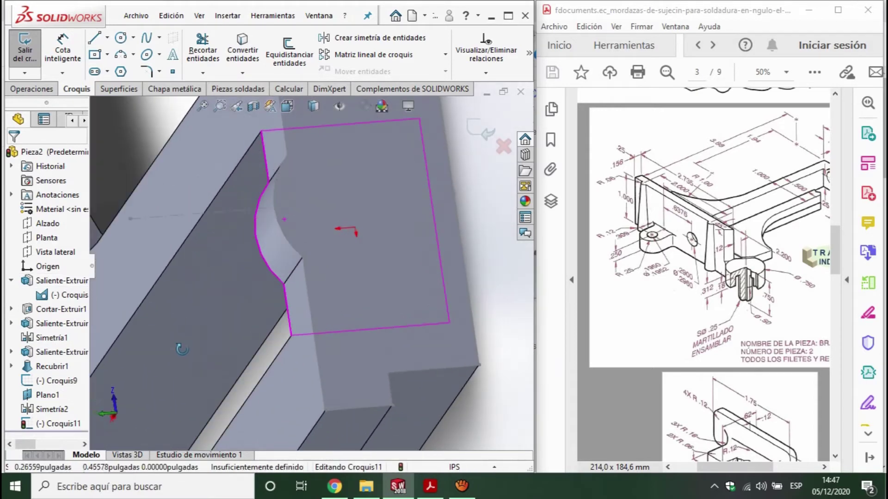
left_click(123, 38)
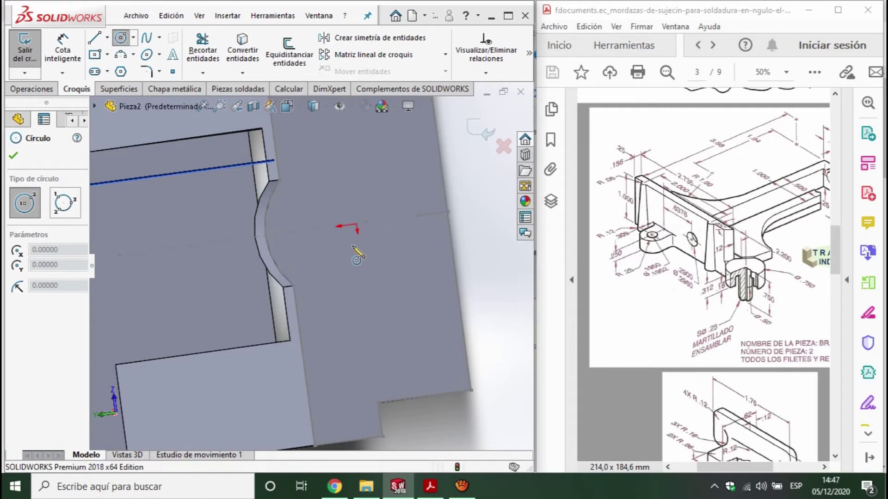
middle_click_drag(369, 214, 477, 159)
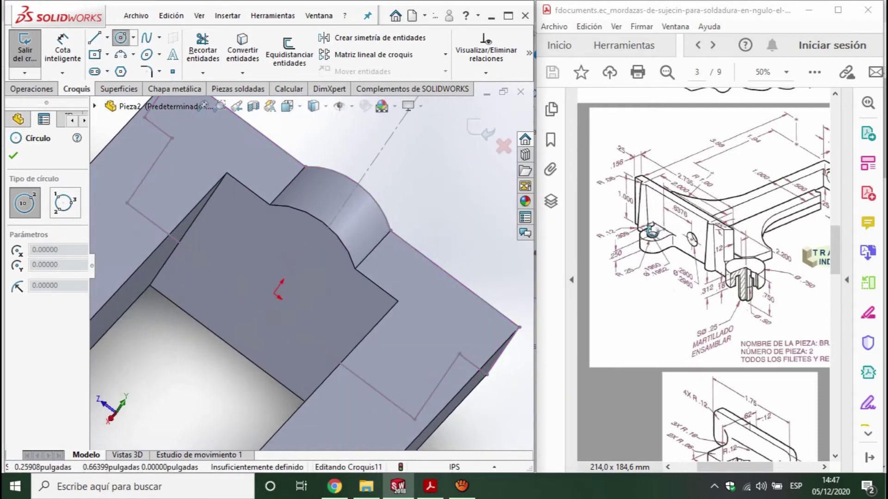
left_click_drag(736, 467, 764, 465)
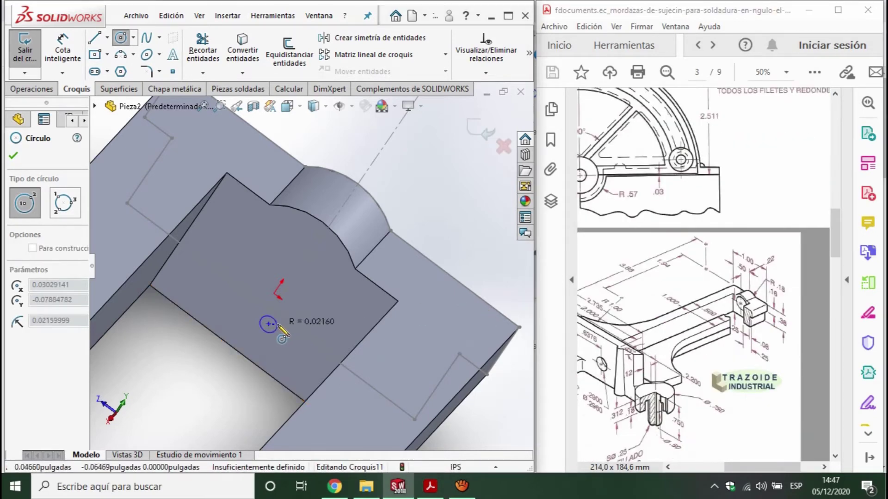
key("Escape")
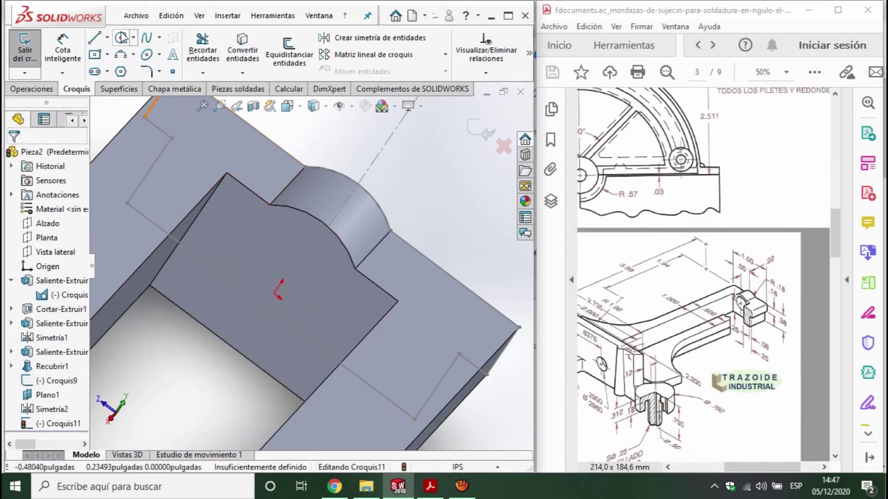
Step: Draw a circle on the flat face below the rounded boss
left_click(121, 38)
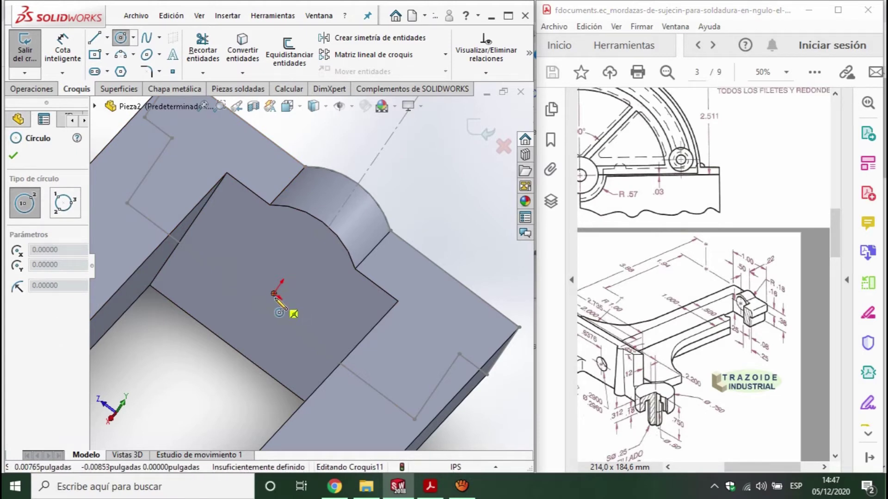
left_click(301, 253)
left_click(328, 244)
key("Escape")
mouse_move(328, 321)
middle_mouse_down()
mouse_move(343, 332)
mouse_move(337, 320)
middle_mouse_up()
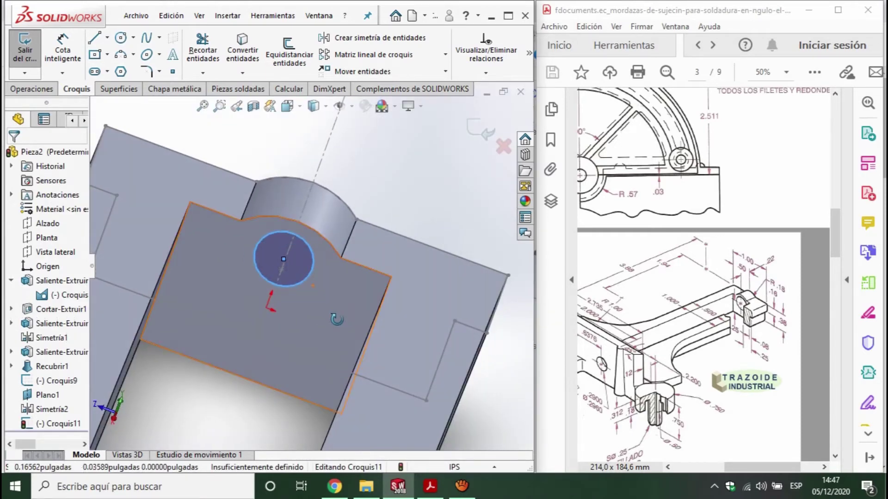
Step: Dimension the circle centre 0.25 in from the face's bottom edge
left_click(63, 51)
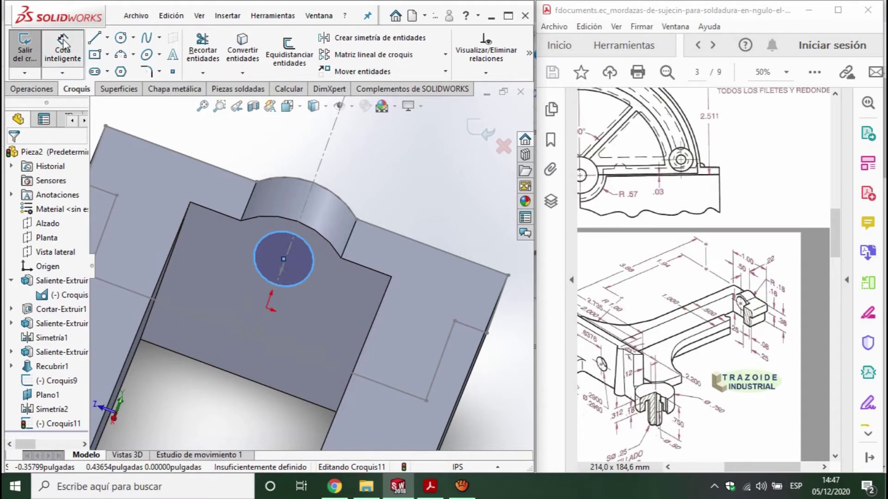
left_click(286, 393)
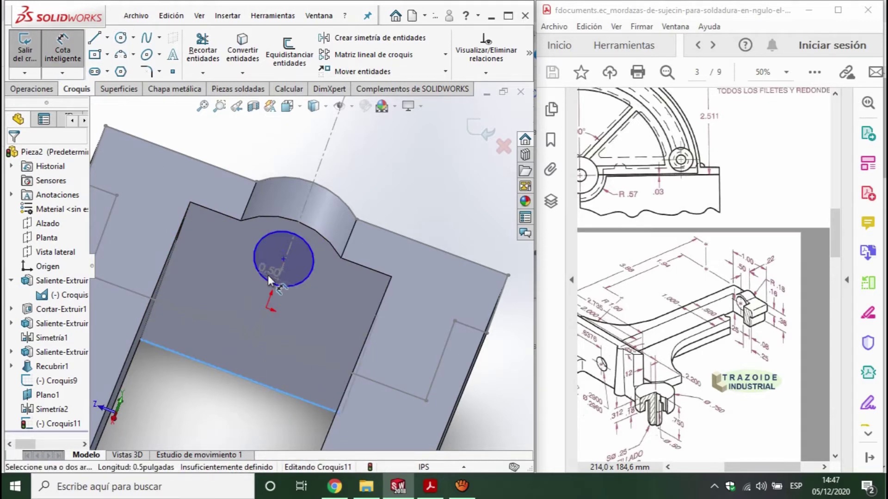
left_click(283, 258)
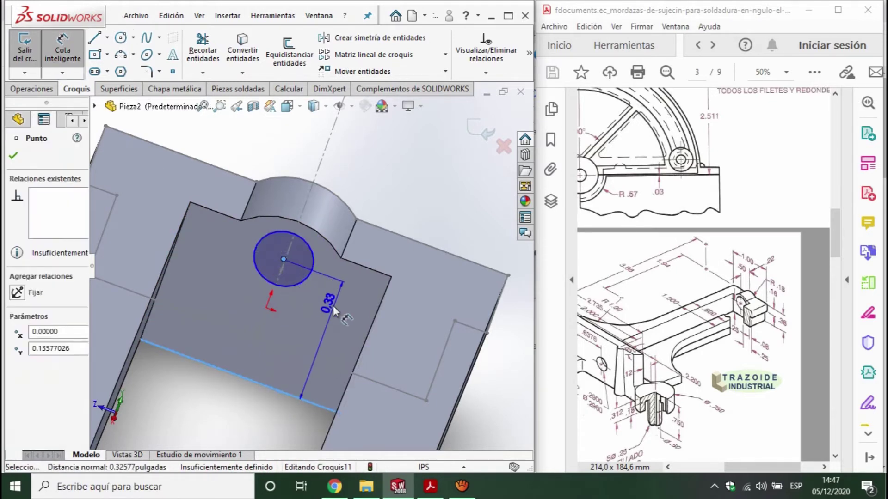
left_click(334, 307)
type("0.25")
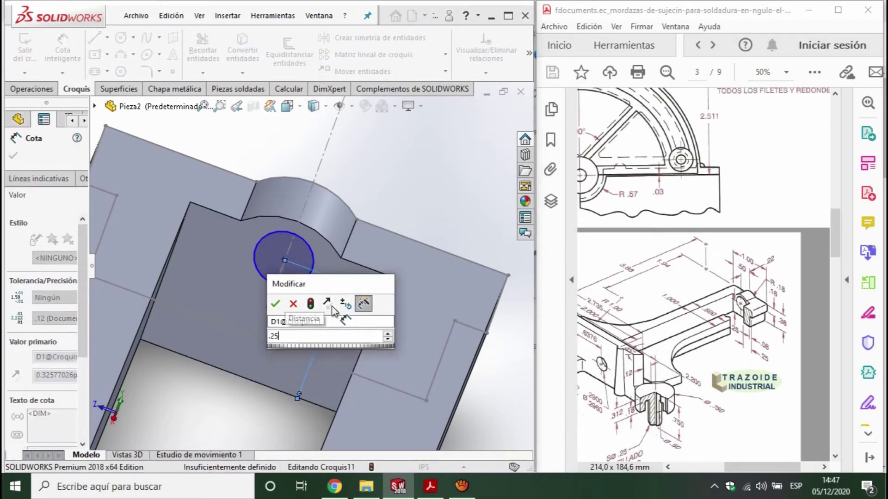
key("Return")
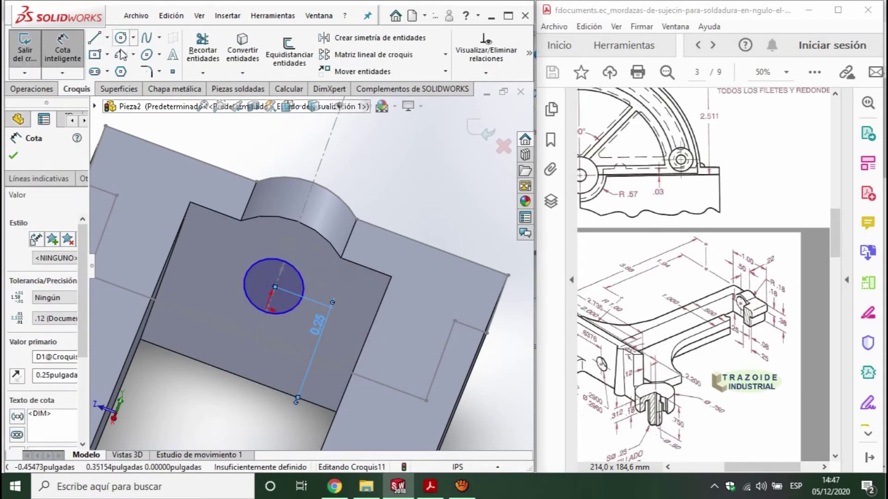
Step: Set the circle's diameter to 0.29 in
left_click(256, 260)
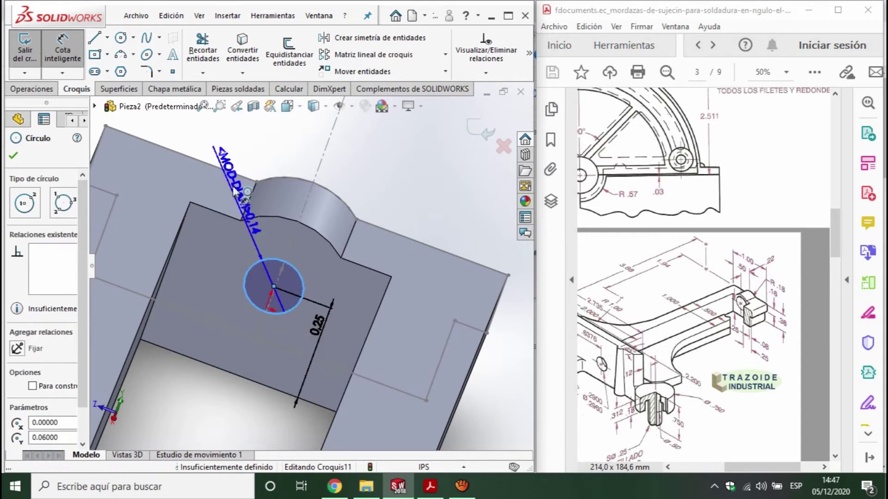
left_click(210, 147)
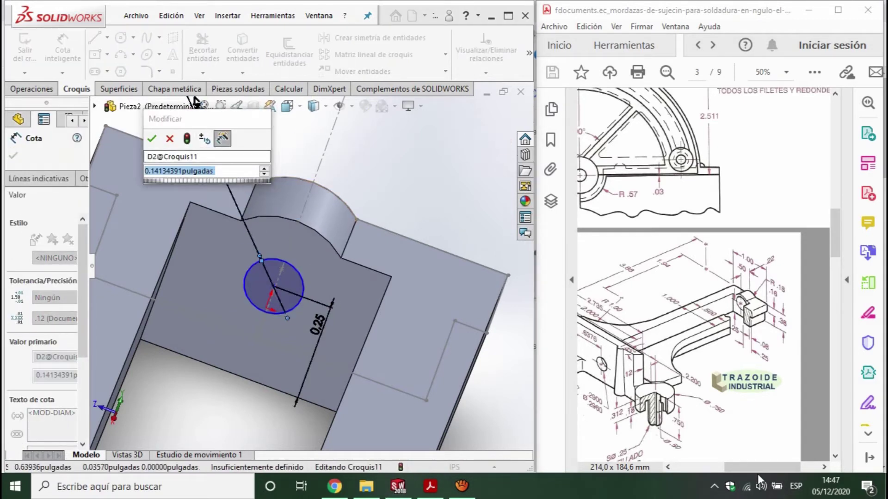
left_click_drag(761, 468, 753, 468)
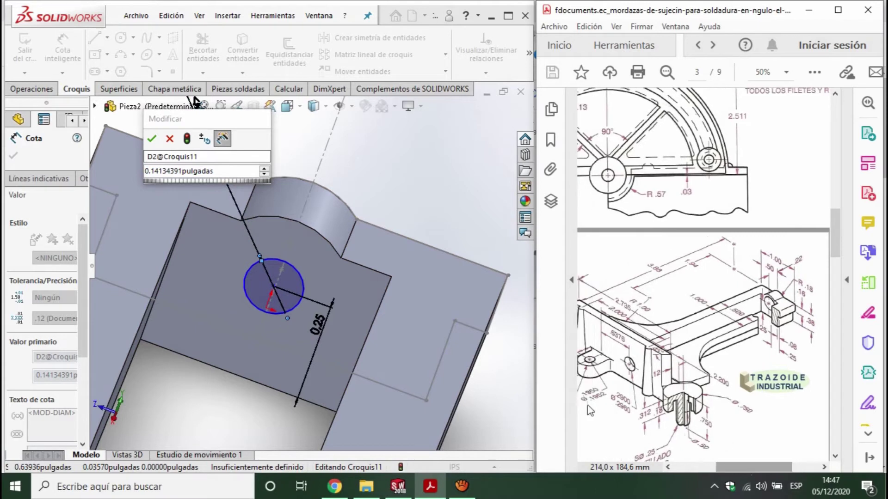
left_click(210, 164)
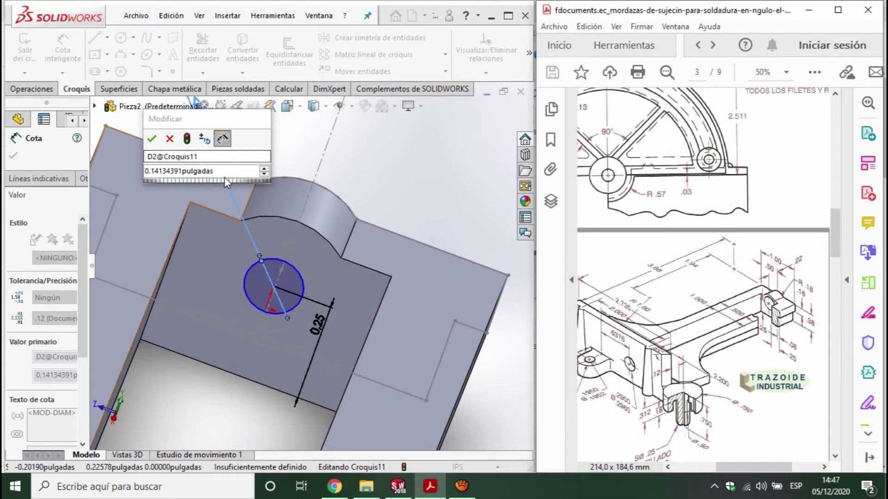
left_click(160, 174)
type("0.29")
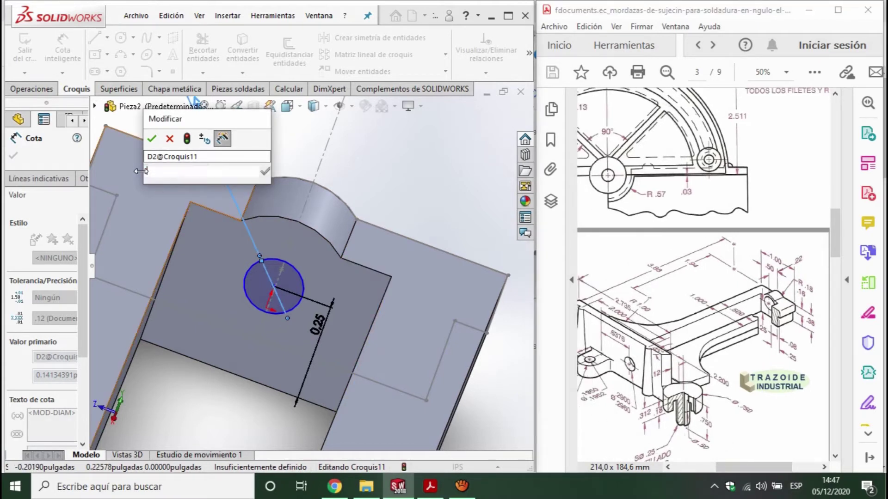
key("Return")
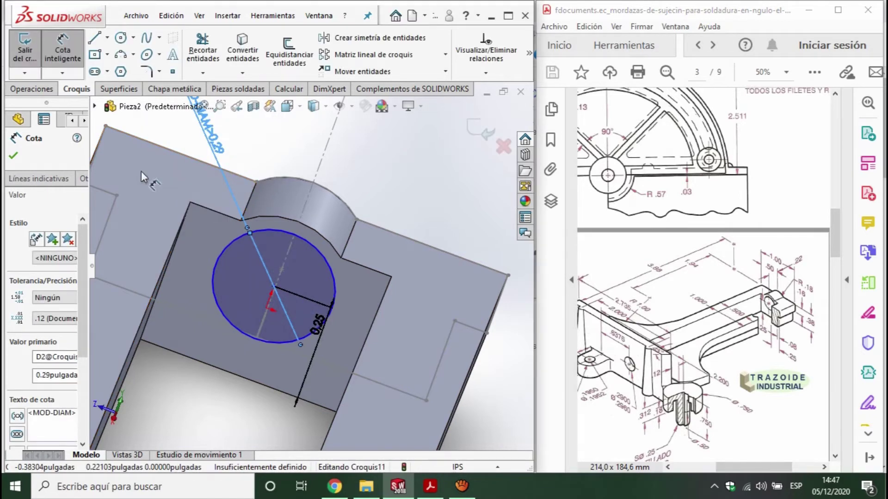
left_click(32, 89)
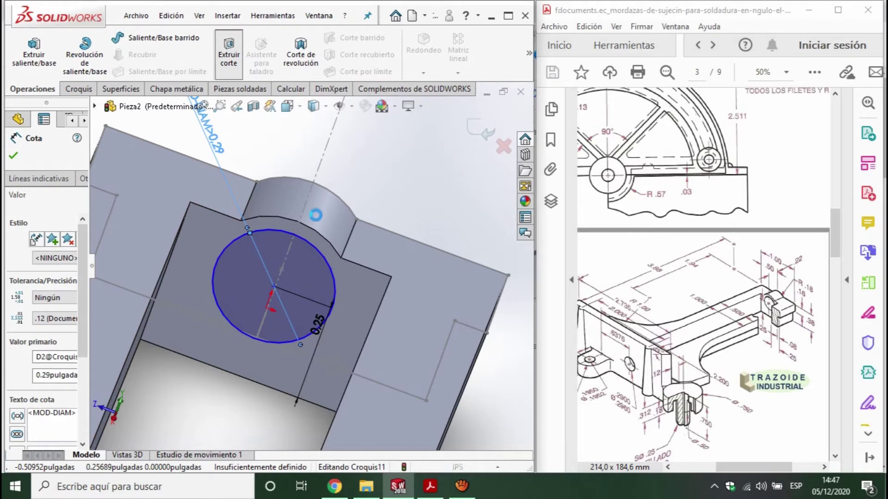
Step: Extrude-cut the 0.29 circle 4.22 in deep as Cortar-Extruir2 through the base wall
left_click(333, 174)
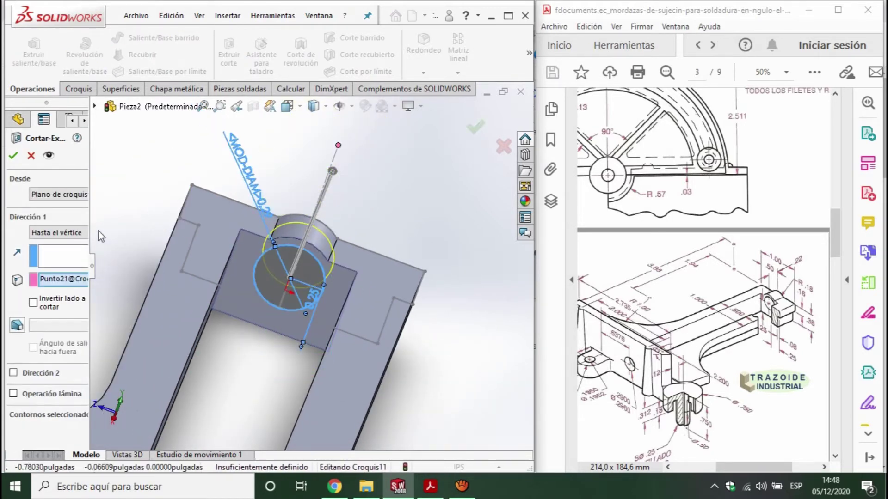
scroll(311, 259, "up", 4)
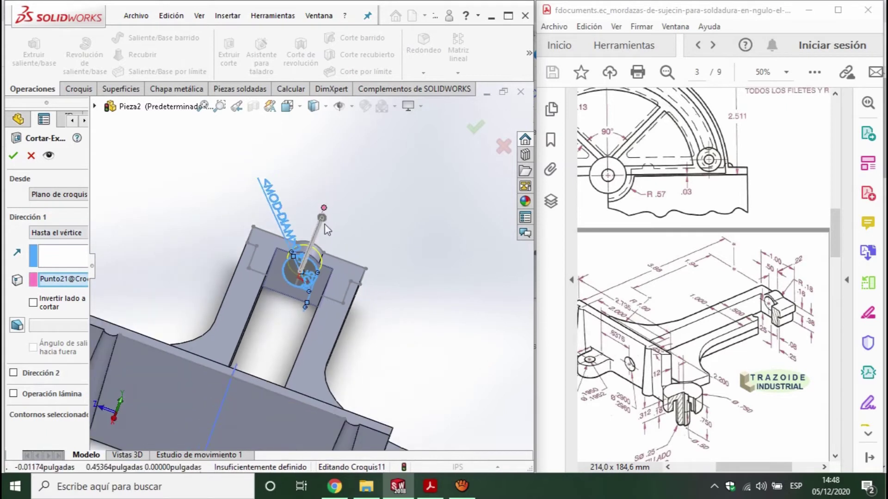
left_click_drag(326, 219, 222, 414)
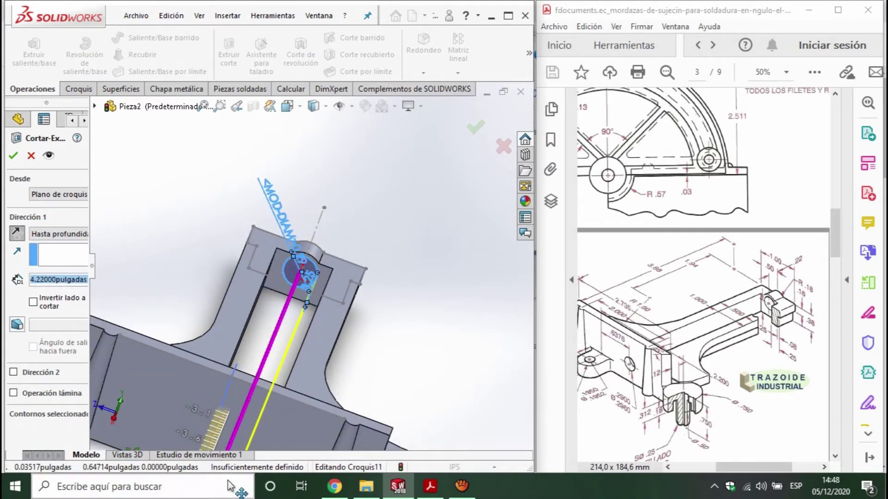
scroll(255, 416, "up", 3)
middle_click_drag(250, 361, 234, 340)
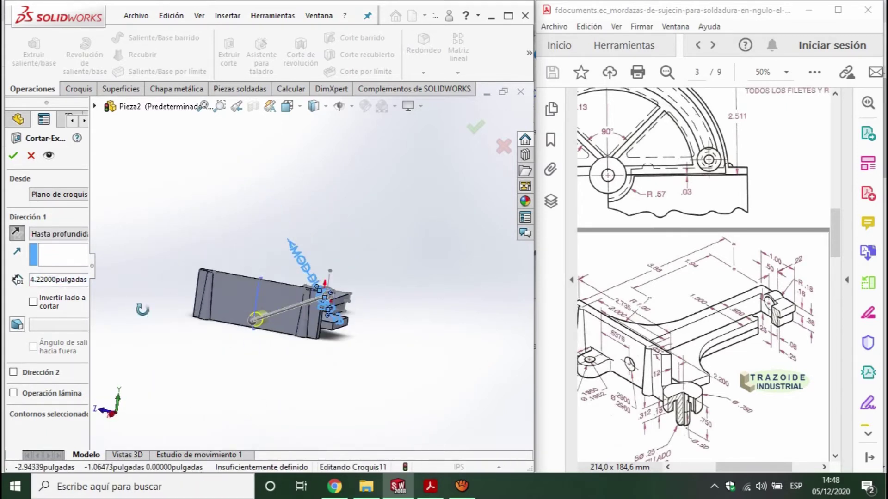
left_click(14, 158)
scroll(286, 330, "down", 5)
mouse_move(273, 338)
middle_mouse_down()
mouse_move(332, 277)
mouse_move(351, 290)
middle_mouse_up()
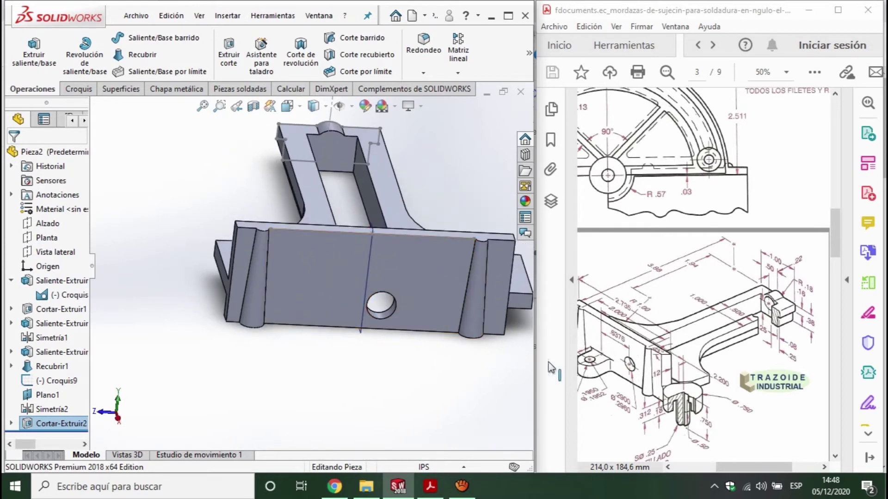
Step: Rotate the part to face the holed side and pick the plain Línea tool
left_click(82, 93)
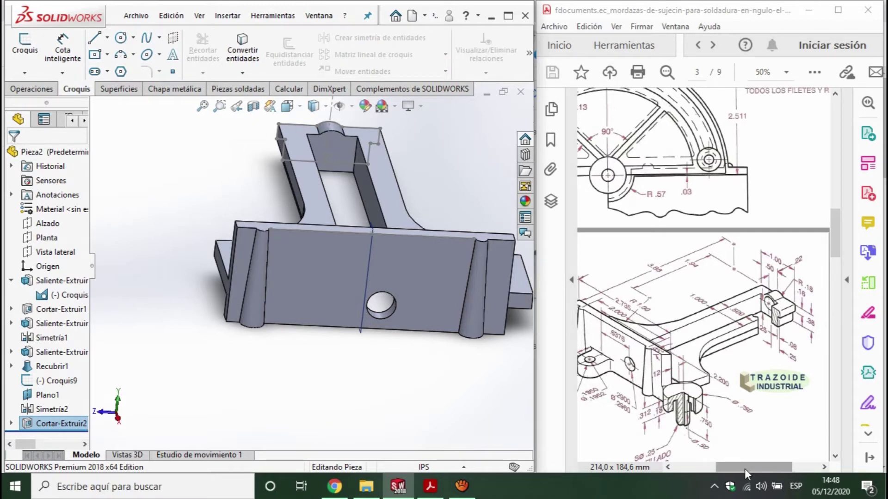
left_click_drag(740, 467, 725, 468)
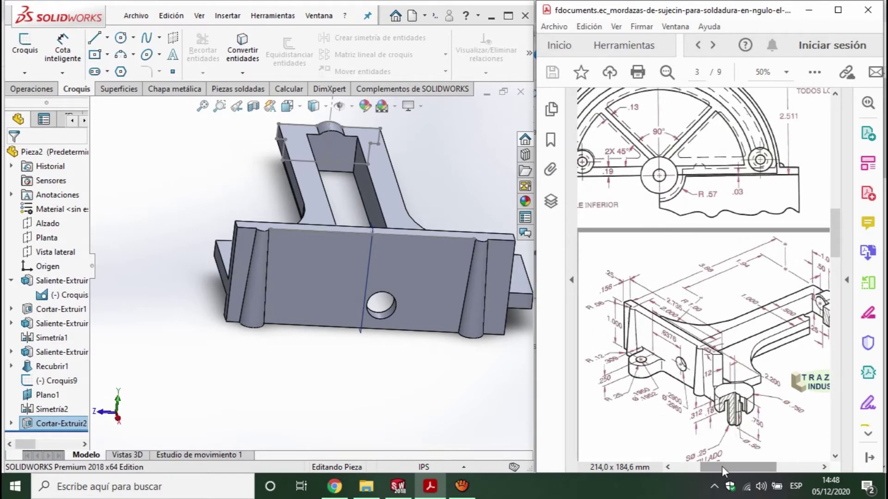
mouse_move(270, 237)
middle_mouse_down()
mouse_move(362, 256)
mouse_move(359, 229)
mouse_move(340, 222)
middle_mouse_up()
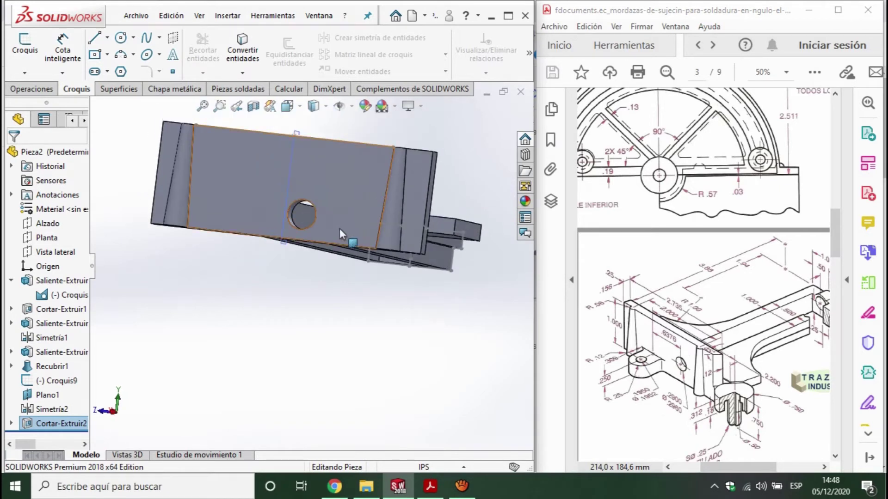
left_click(47, 89)
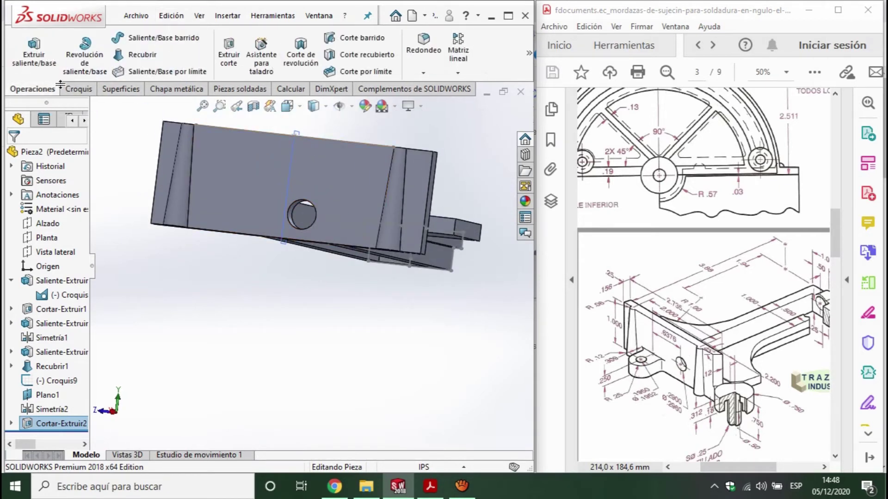
left_click(86, 90)
left_click(109, 38)
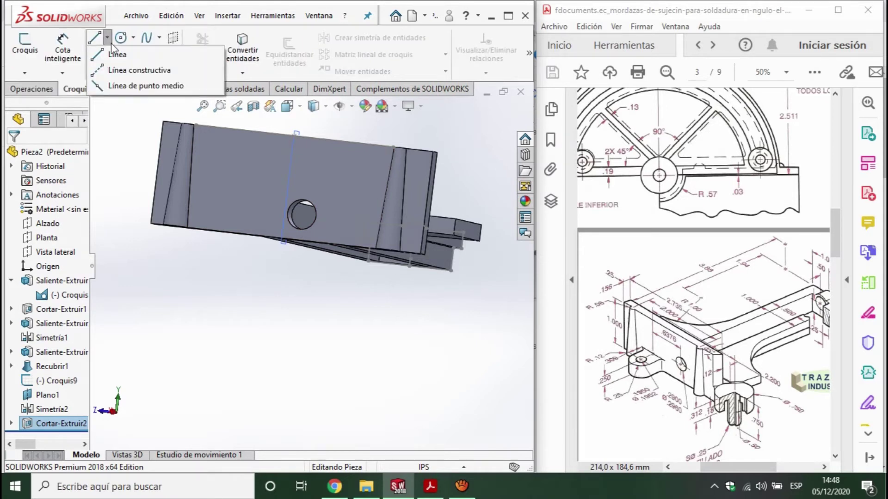
left_click(106, 58)
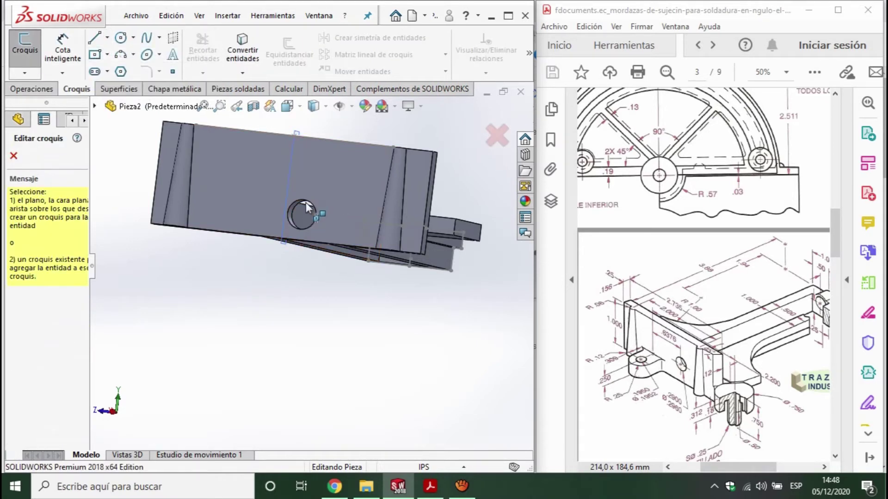
Step: Open Croquis13 on the large front face with a horizontal line left from the hole centre
left_click(317, 190)
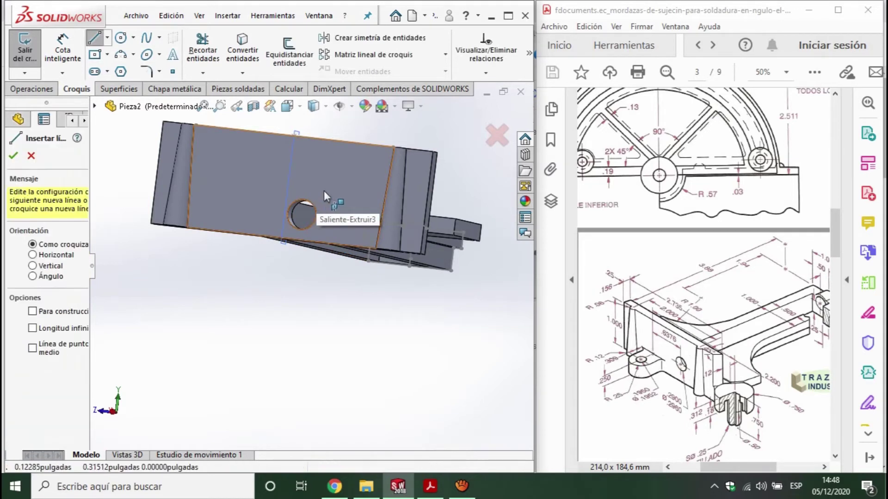
left_click(25, 46)
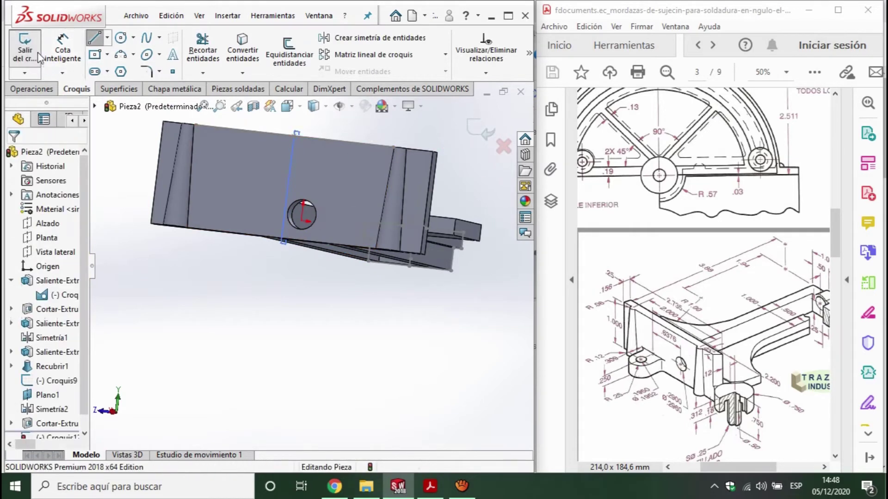
left_click(226, 170)
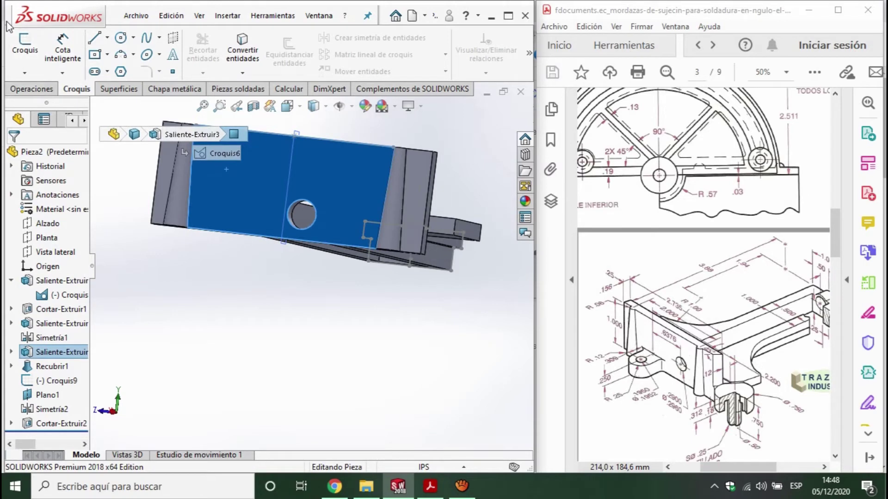
left_click(25, 47)
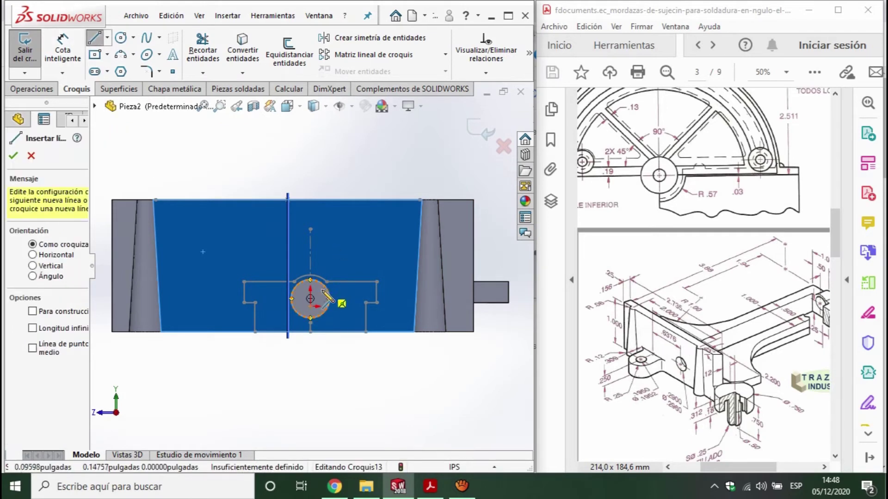
left_click(311, 299)
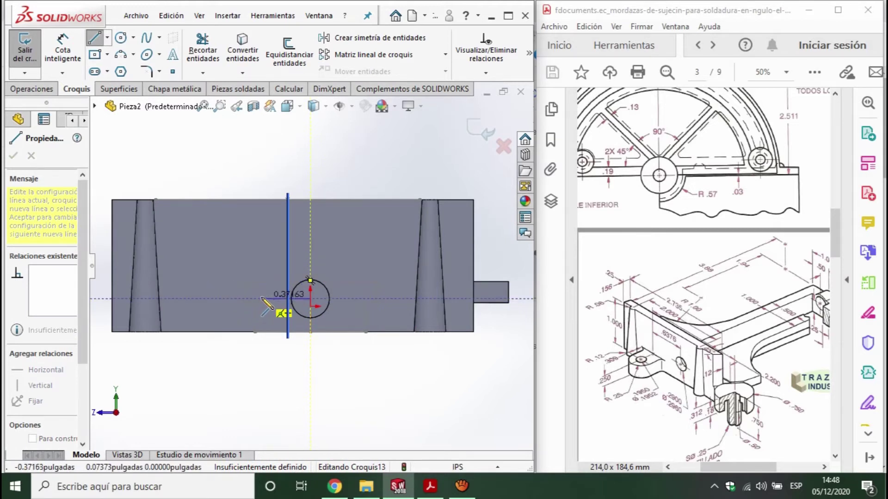
left_click(261, 299)
key("Escape")
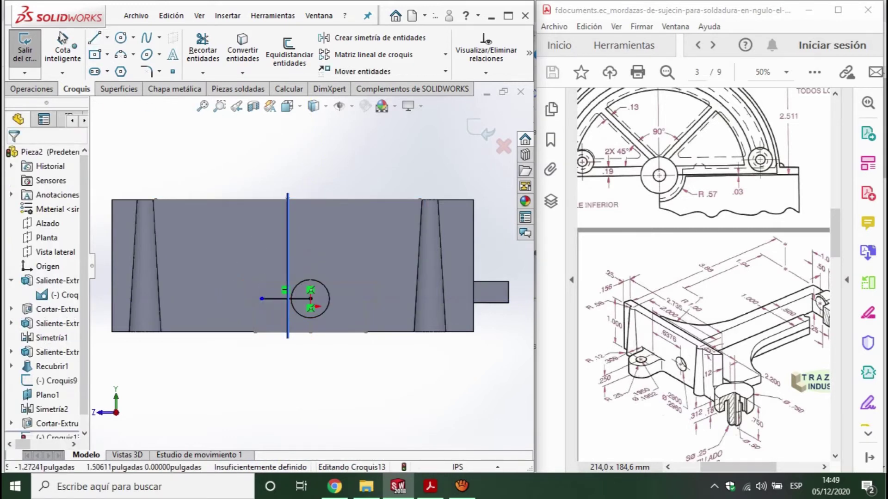
left_click(62, 73)
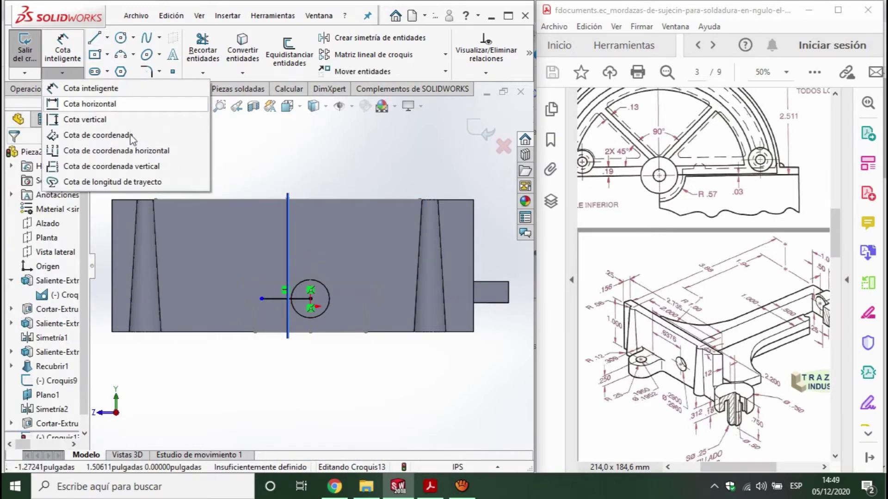
Step: Dimension the horizontal line to .6376 in long
left_click(119, 88)
left_click(278, 301)
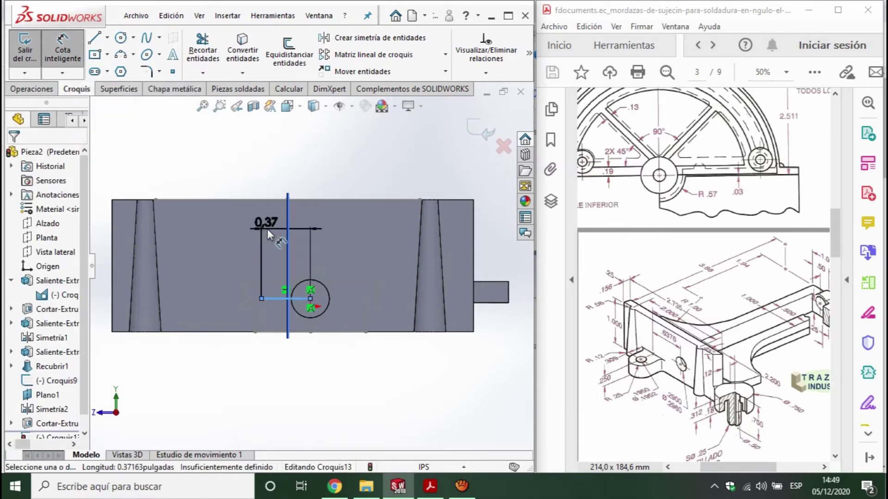
left_click(266, 230)
type(".6")
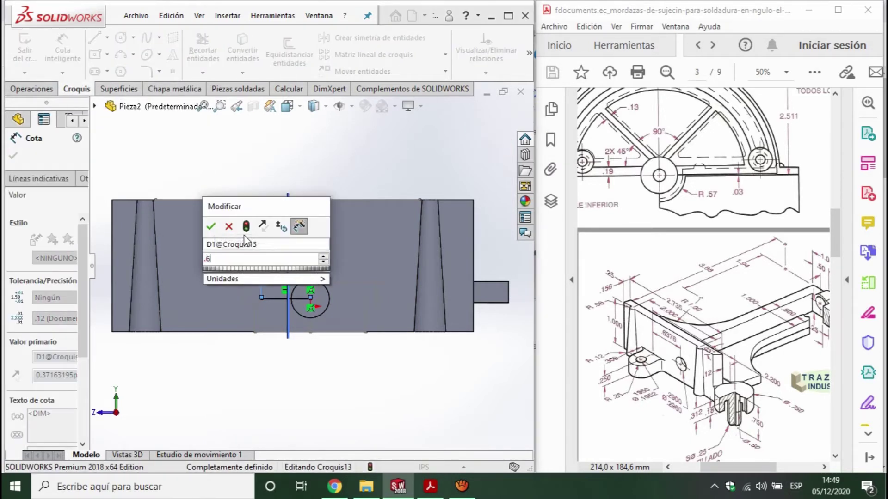
type("376")
key("Return")
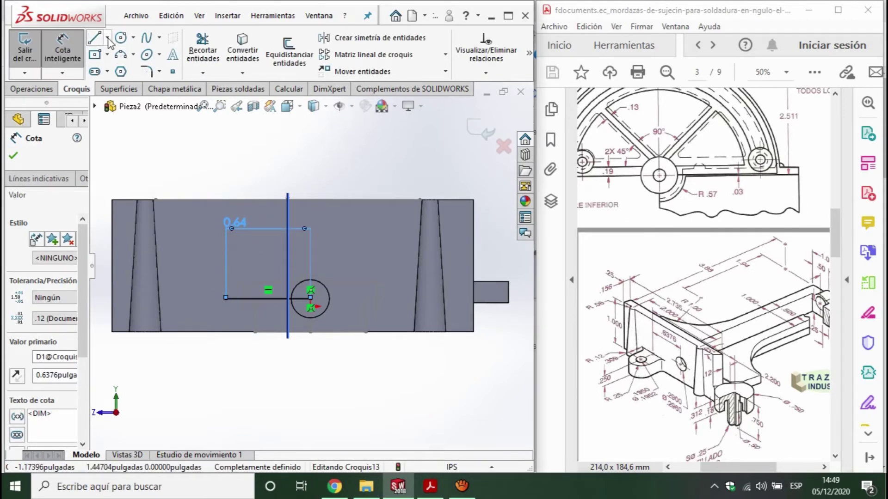
Step: Draw a vertical line from the horizontal line's left end down to the bottom edge
left_click(108, 39)
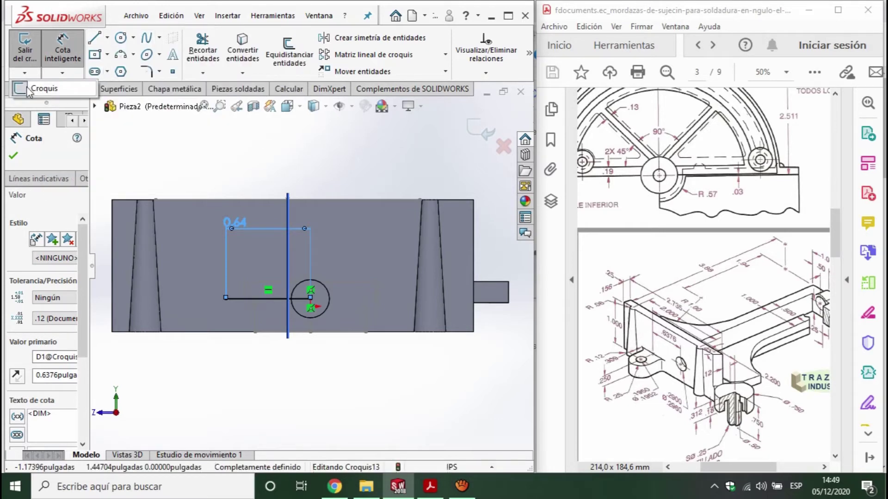
key("l")
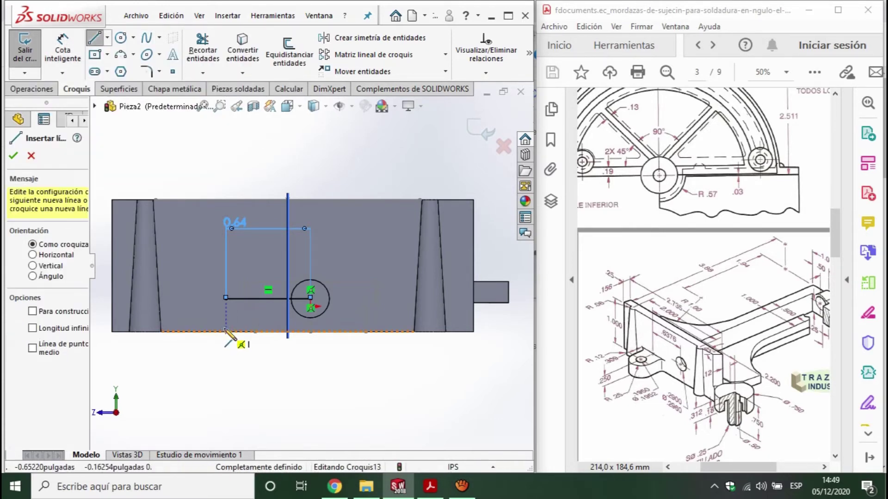
left_click(225, 298)
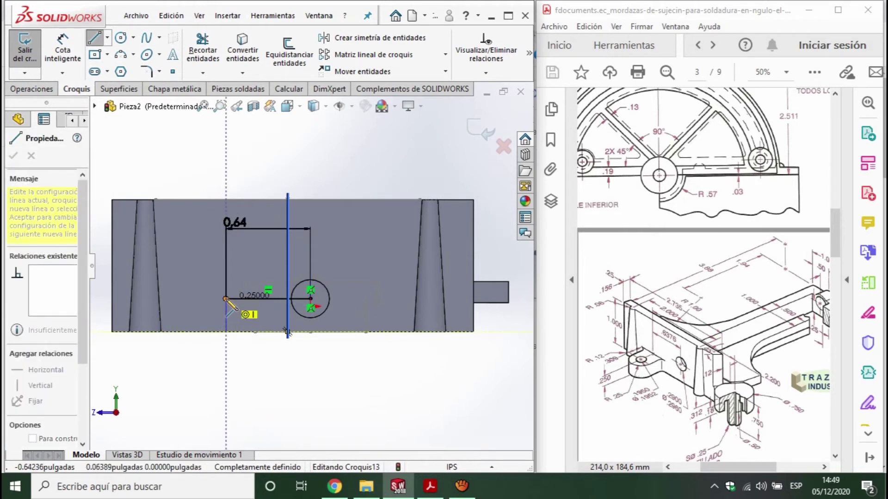
left_click(226, 332)
key("Escape")
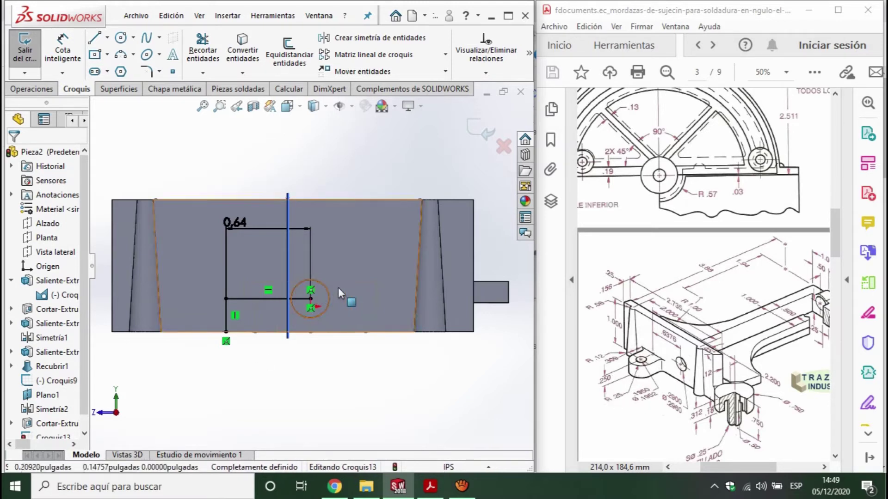
Step: Draw a midpoint line along the bottom edge centred on the vertical line's foot
left_click(105, 39)
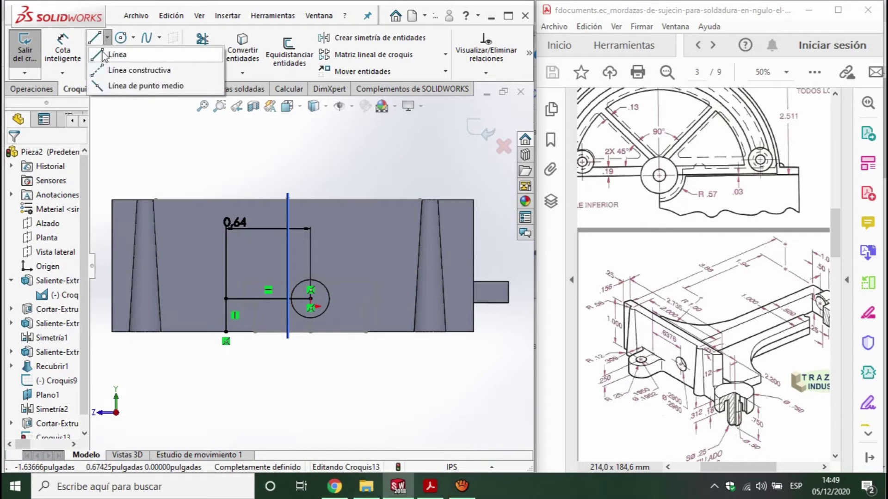
left_click(107, 56)
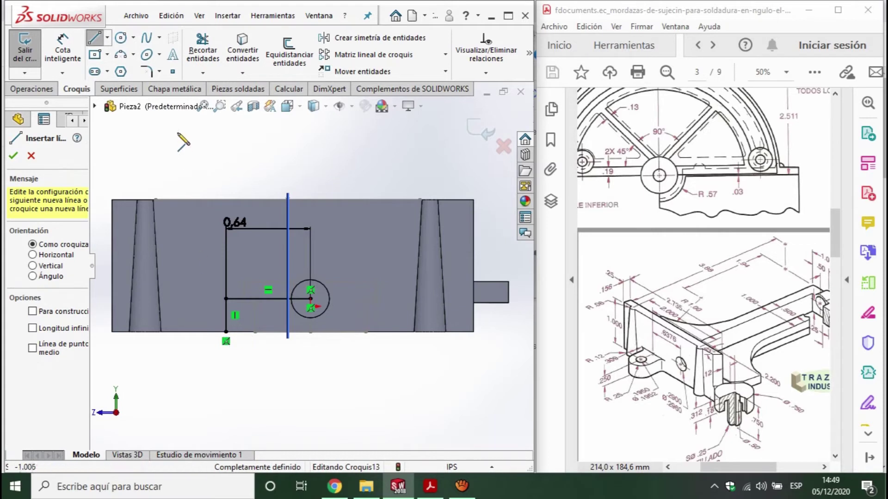
left_click(107, 38)
left_click(139, 85)
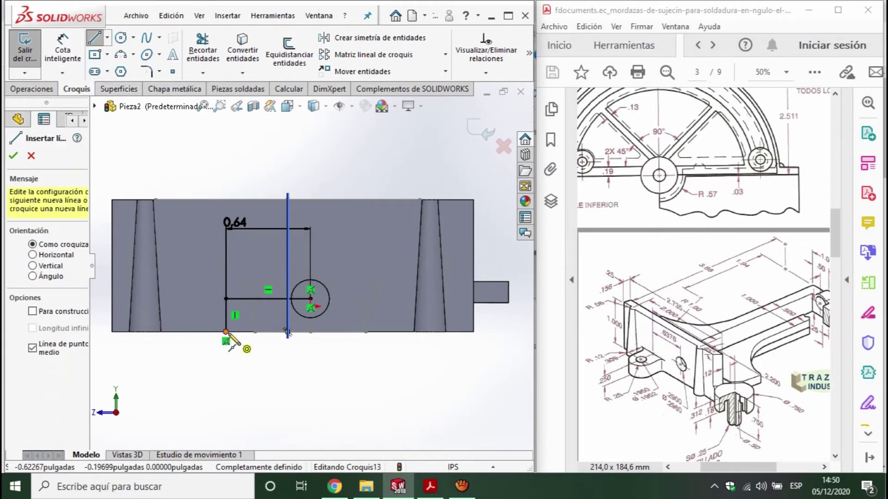
left_click(226, 331)
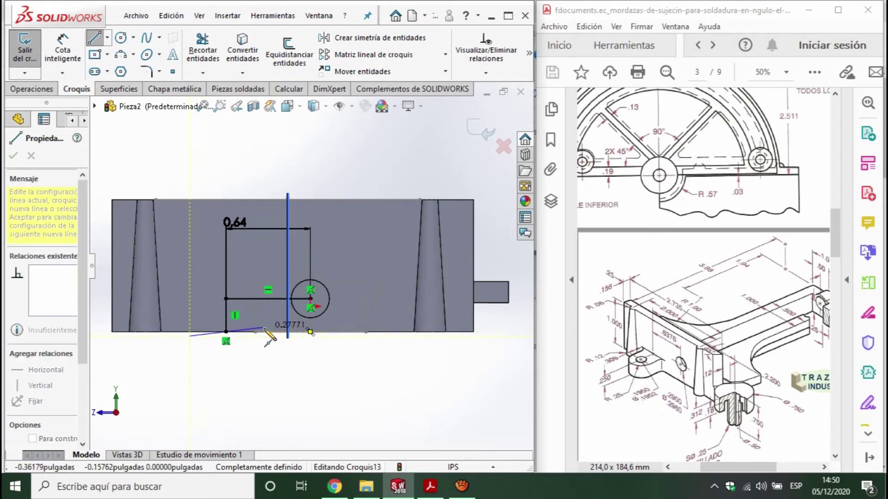
left_click(264, 332)
key("Escape")
Step: Dimension the bottom line to .5 in and exit Croquis13
left_click(62, 51)
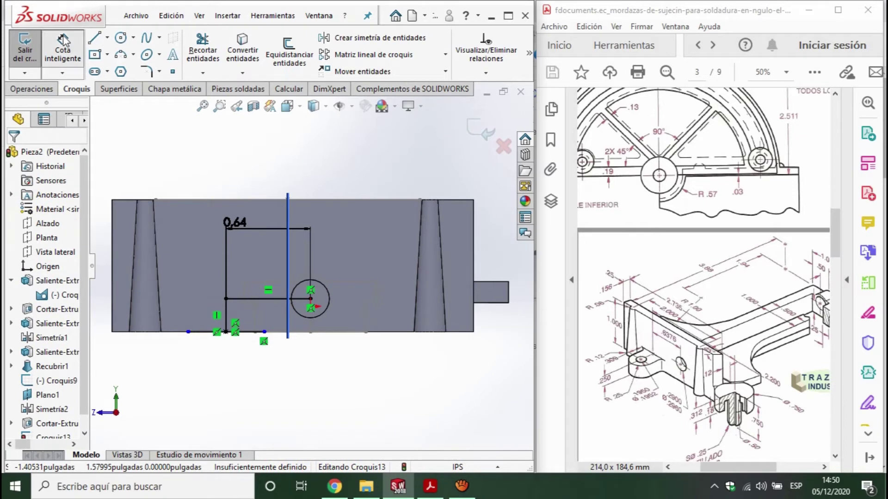
left_click(203, 332)
left_click(208, 398)
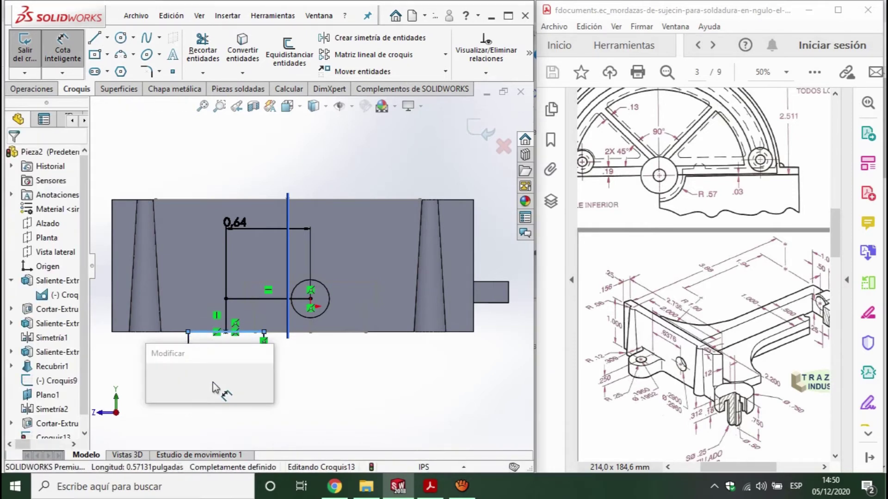
type(".5")
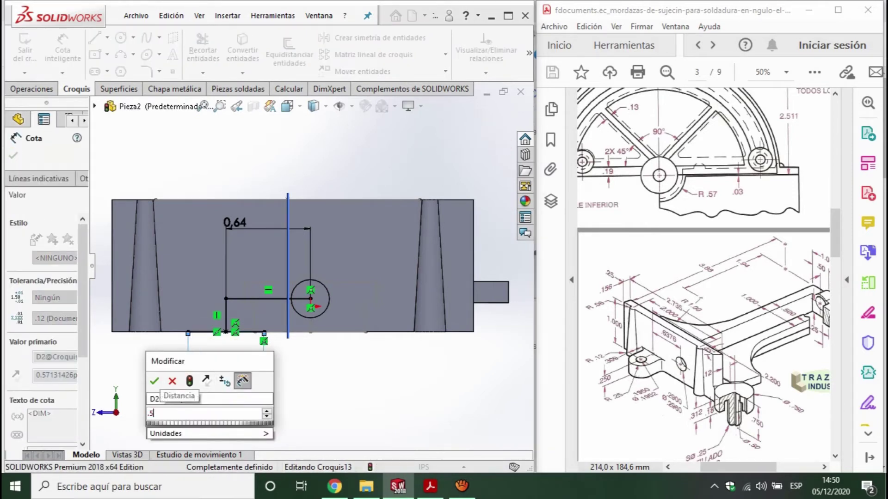
key("Return")
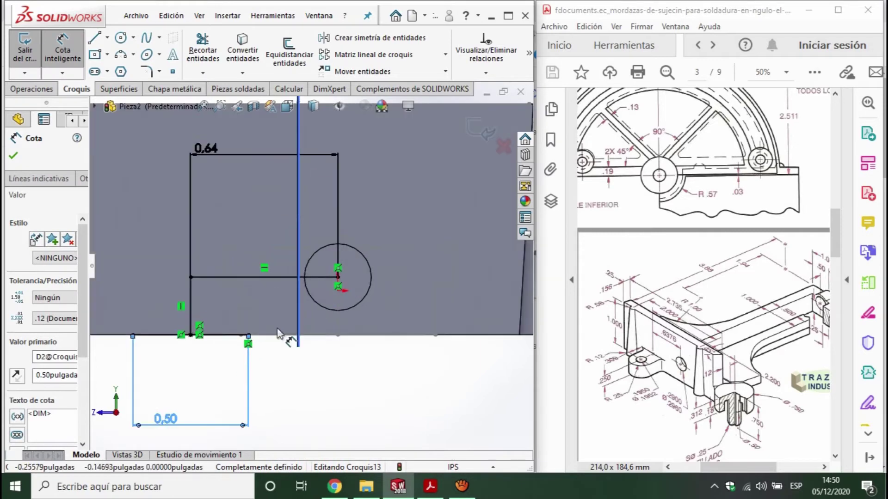
middle_click_drag(221, 364, 264, 337)
scroll(264, 338, "up", 2)
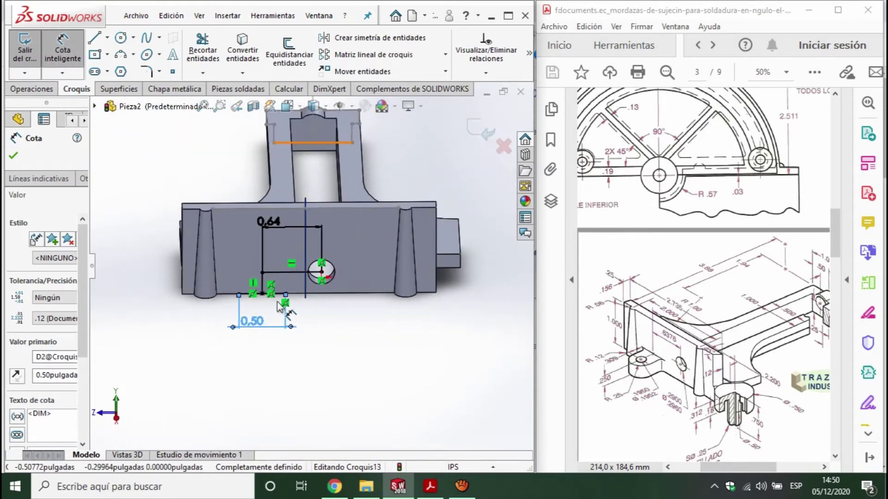
left_click(484, 129)
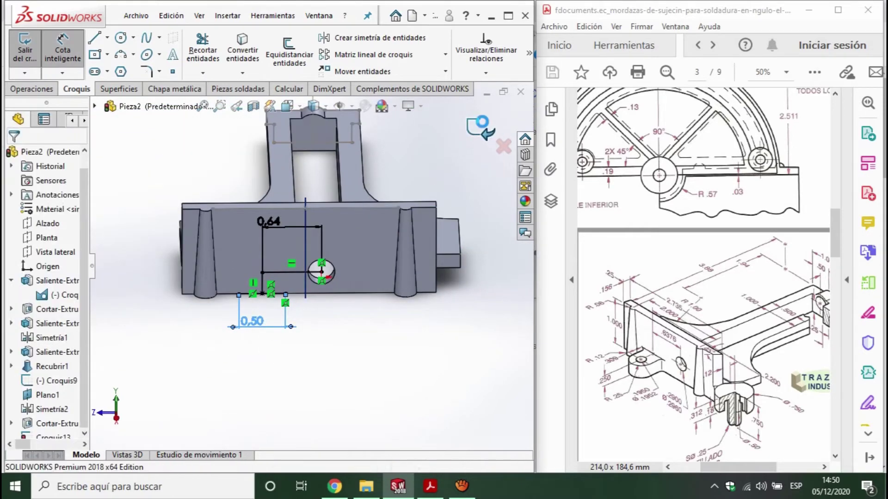
mouse_move(338, 287)
middle_mouse_down()
mouse_move(339, 218)
mouse_move(315, 203)
middle_mouse_up()
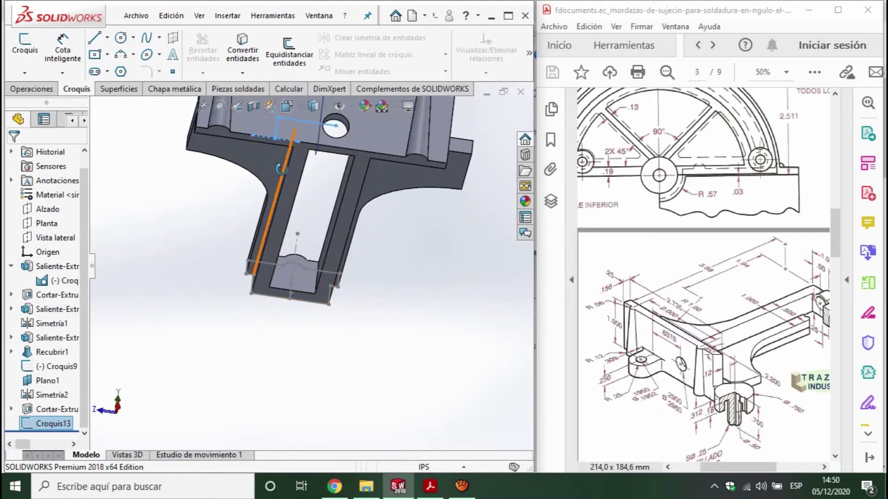
Step: Start a new sketch on the face beside the slot and tilt the view back
scroll(289, 185, "down", 3)
left_click(290, 185)
left_click(25, 46)
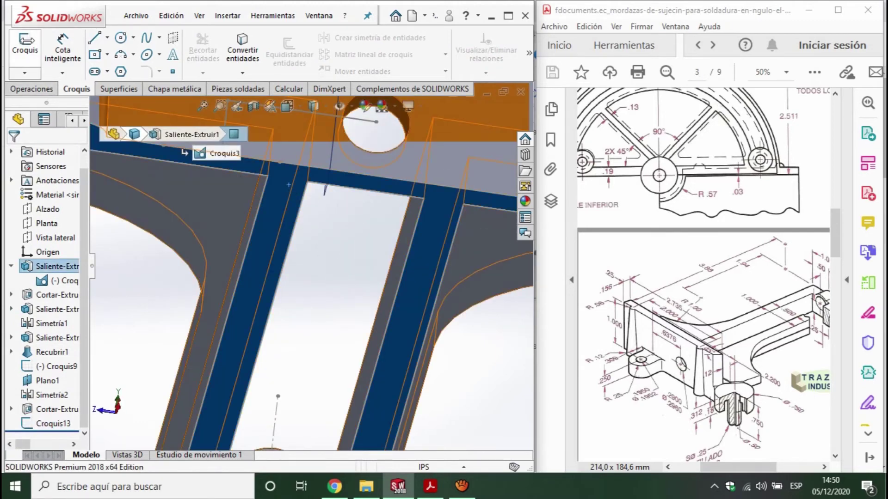
mouse_move(289, 185)
middle_mouse_down()
mouse_move(299, 226)
mouse_move(285, 273)
middle_mouse_up()
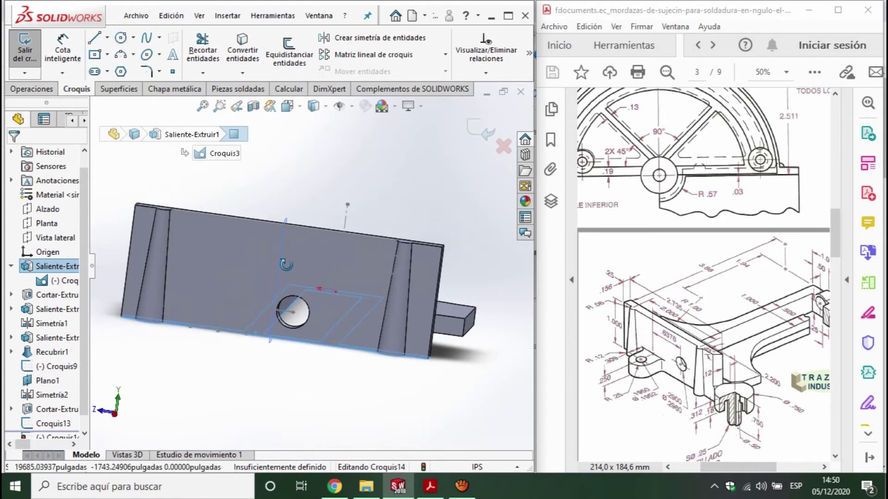
scroll(264, 333, "up", 3)
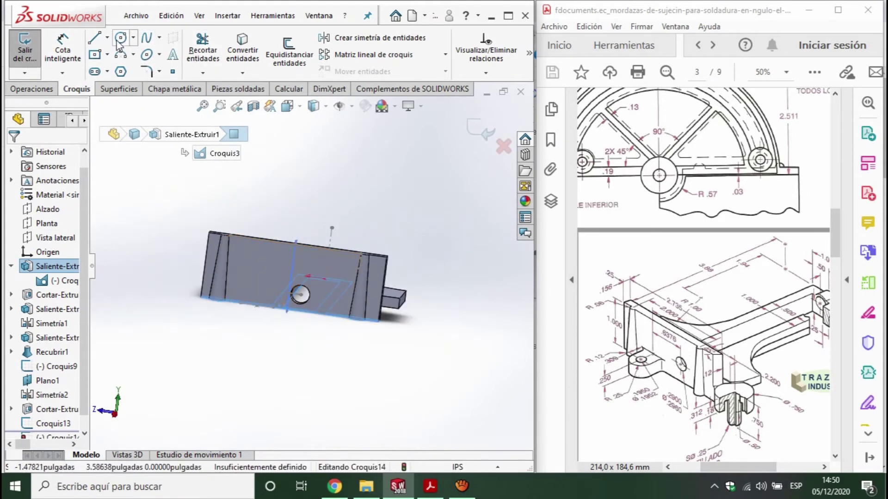
scroll(228, 294, "down", 2)
scroll(229, 294, "down", 2)
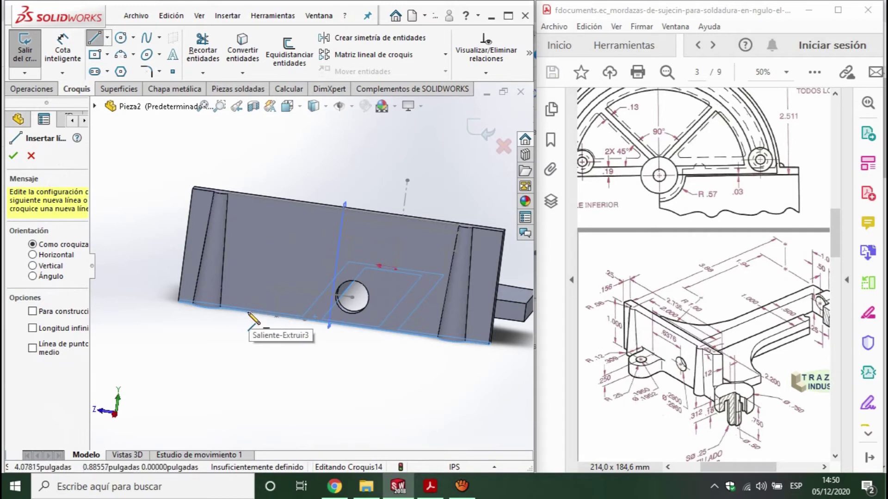
scroll(257, 311, "down", 3)
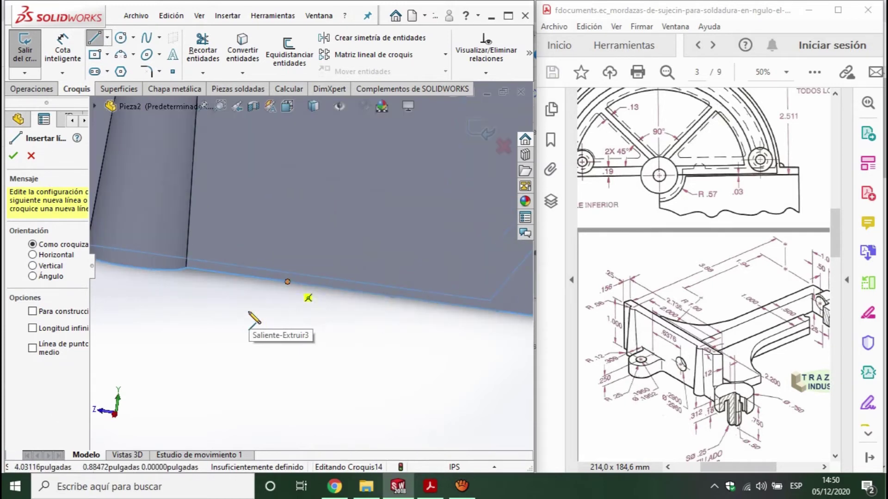
Step: Draw a horizontal line from the part's bottom edge out past the right edge
left_click(287, 281)
key("ctrl+8")
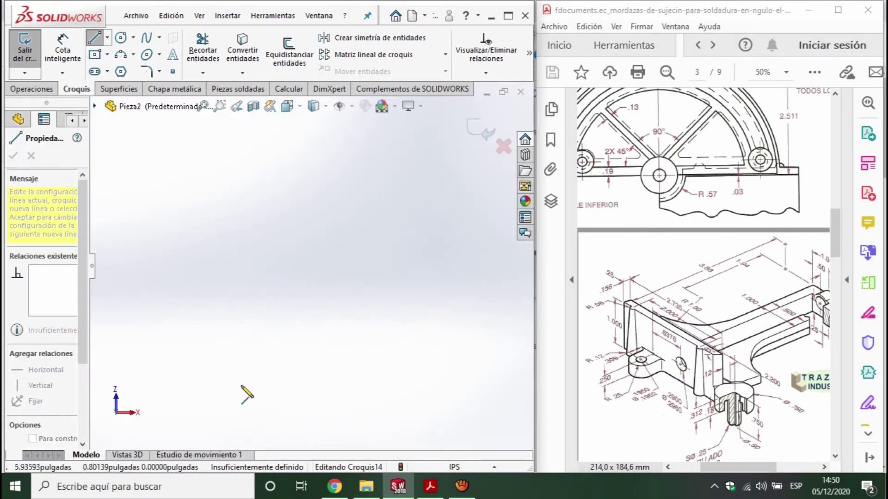
scroll(370, 245, "up", 3)
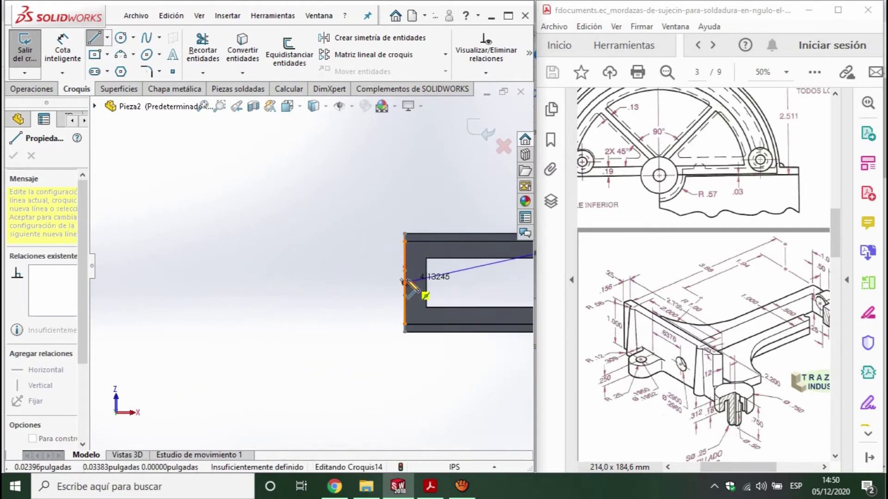
scroll(407, 284, "up", 2)
scroll(486, 264, "down", 4)
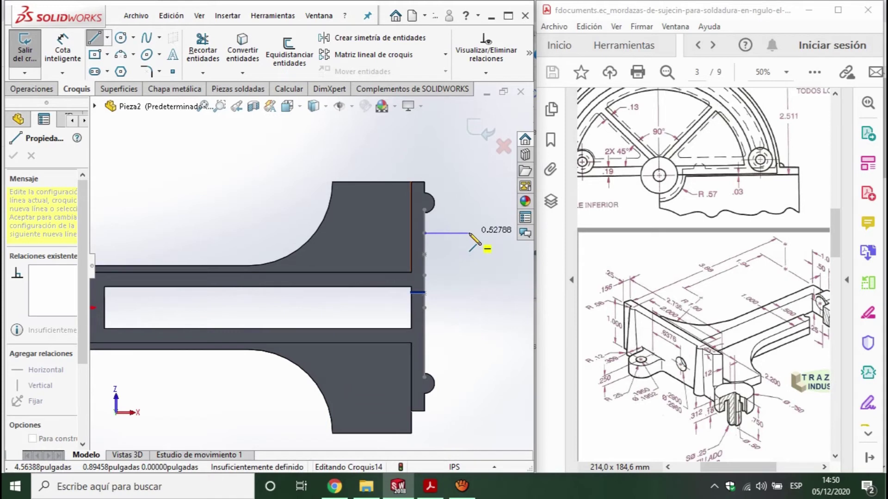
left_click(469, 234)
key("Escape")
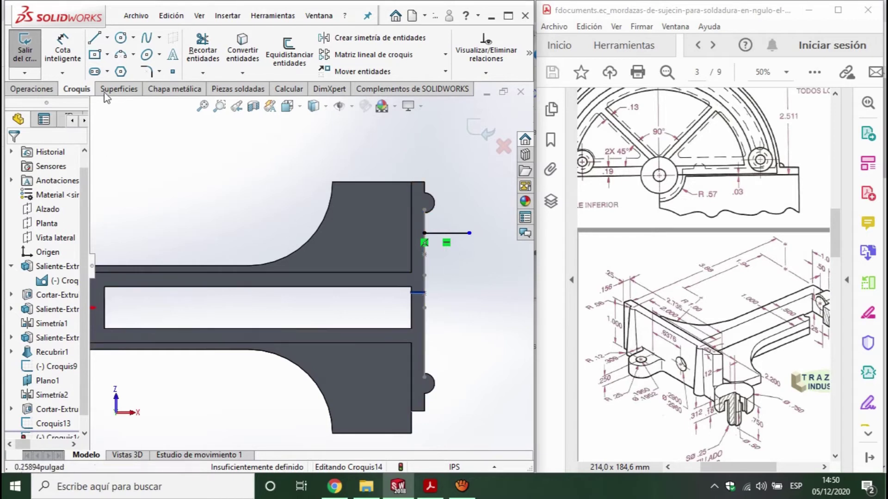
Step: Dimension the new horizontal line to a length of 0.309 in
left_click(62, 50)
left_click(459, 234)
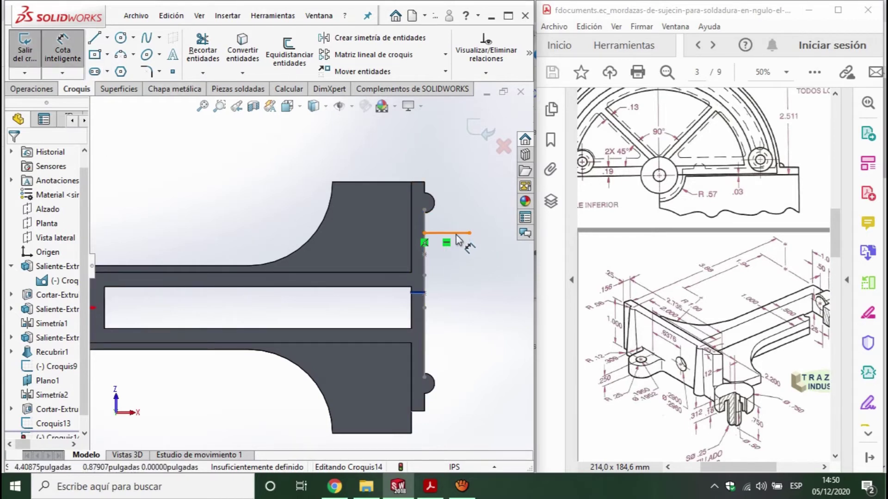
left_click(459, 262)
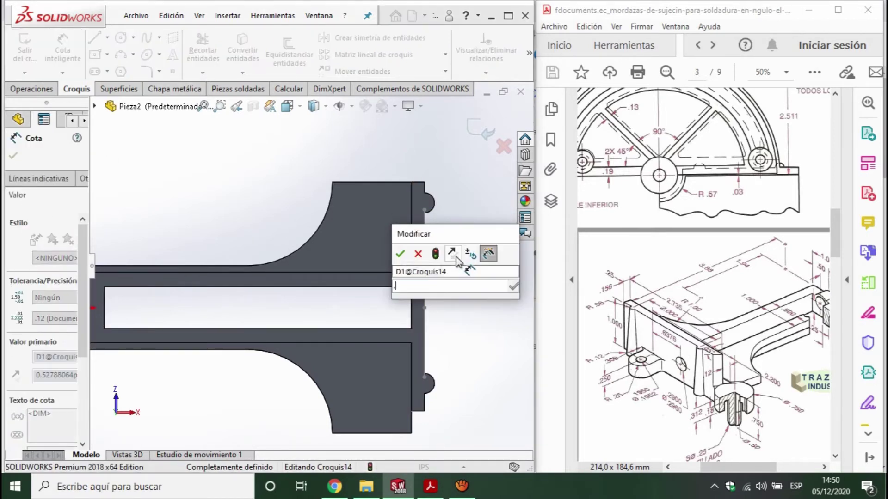
type(".309")
key("Return")
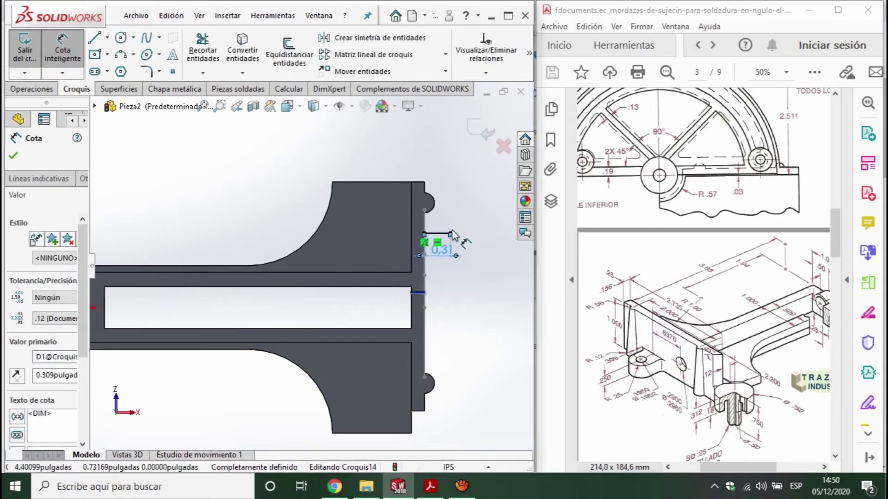
scroll(443, 238, "down", 5)
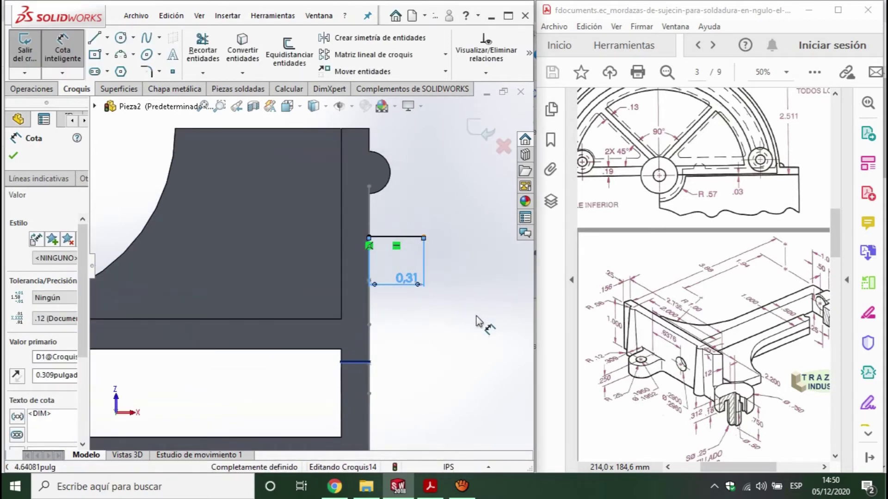
left_click(121, 37)
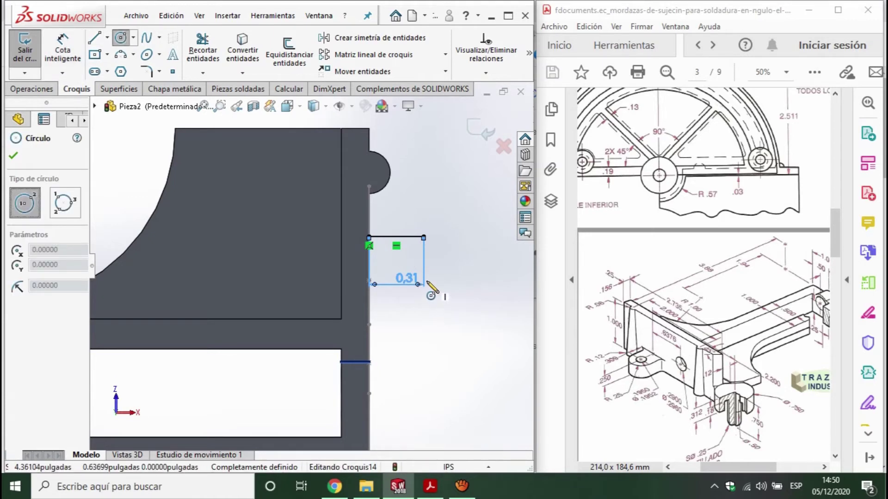
Step: Draw a short lower line along the part's edge ending at the dimension's endpoint
key("l")
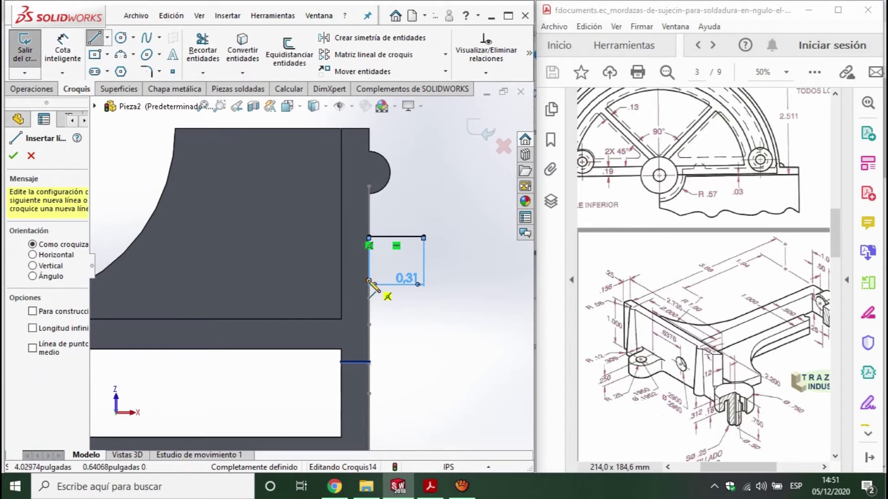
left_click(370, 281)
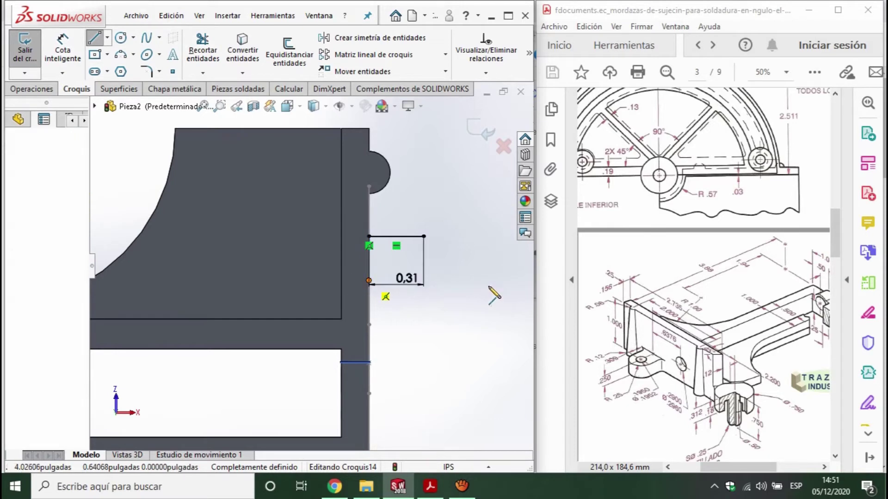
left_click(423, 282)
key("Escape")
key("Escape")
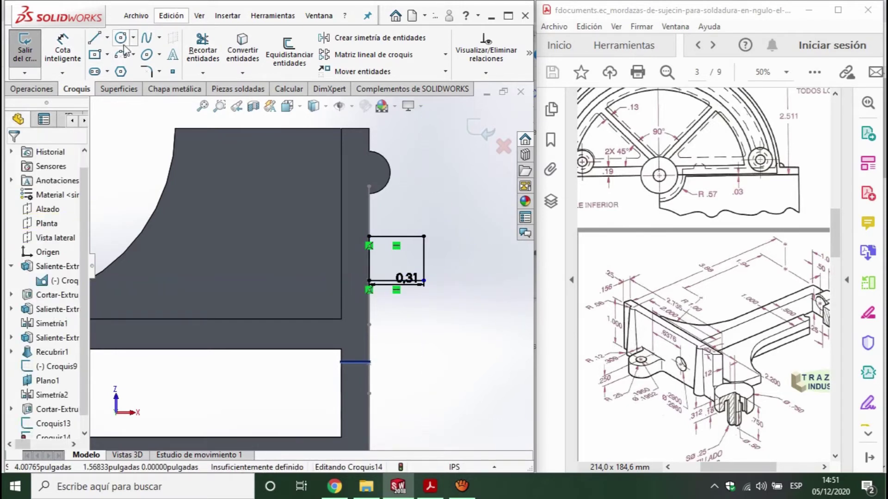
Step: Draw a 0.25-radius circle centred at the lower line's end
left_click(121, 39)
left_click(424, 280)
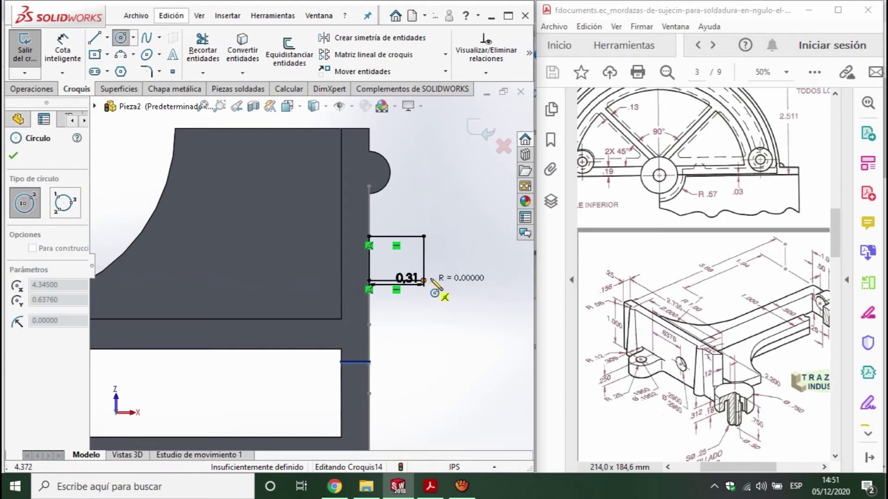
left_click(424, 236)
key("Escape")
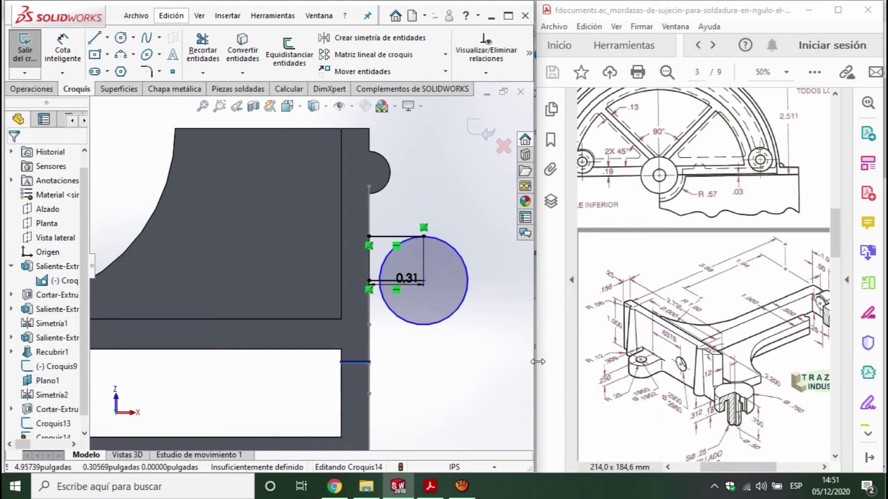
Step: Trim away the circle's arc inside the small rectangle
left_click(94, 38)
left_click(368, 332)
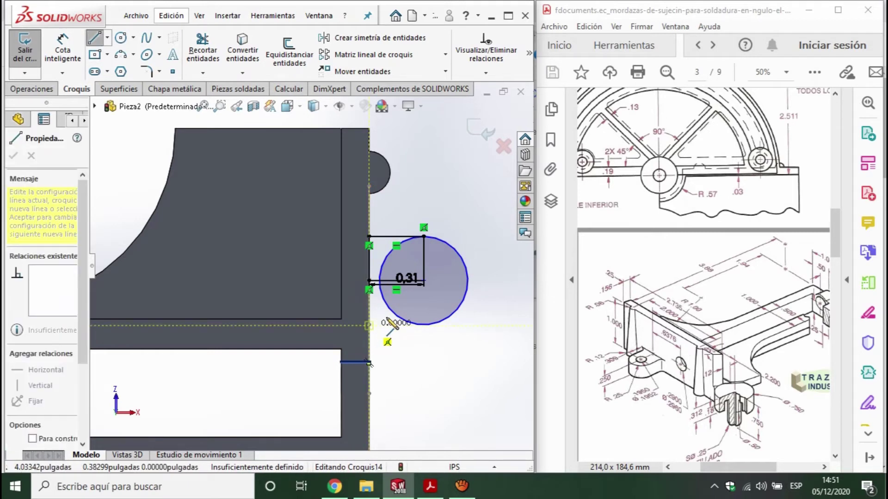
key("Escape")
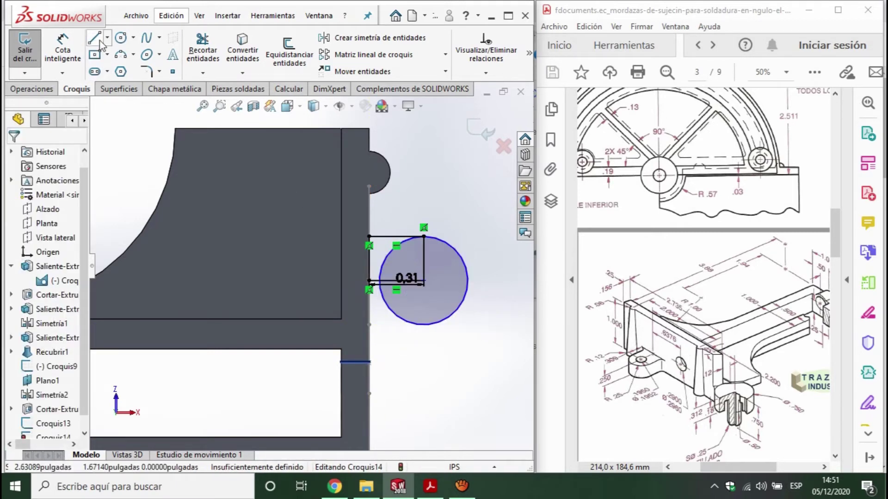
left_click(95, 39)
left_click(369, 325)
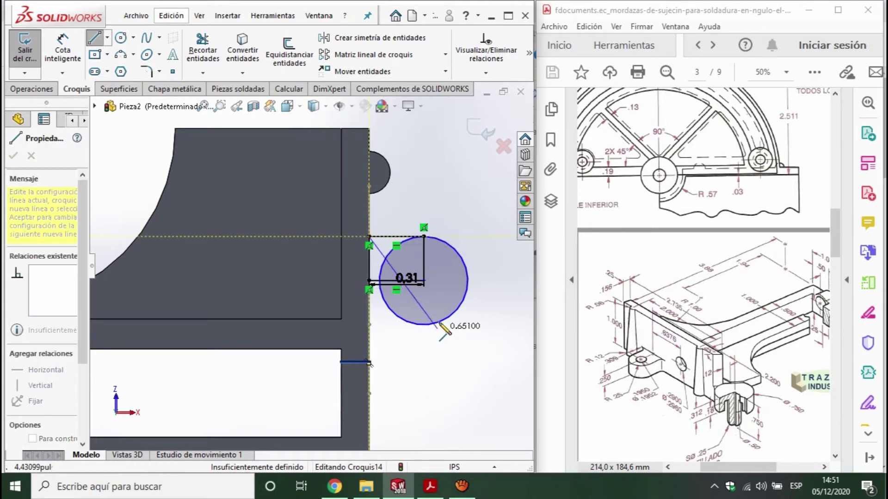
key("Escape")
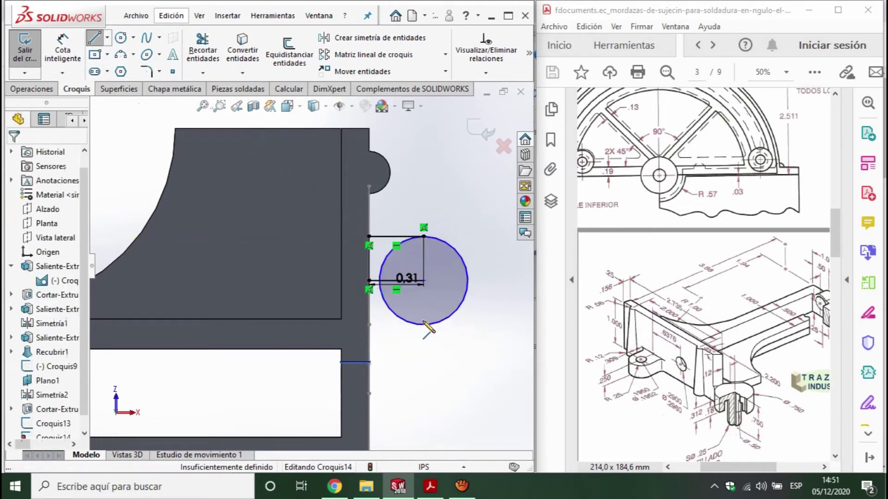
left_click(96, 40)
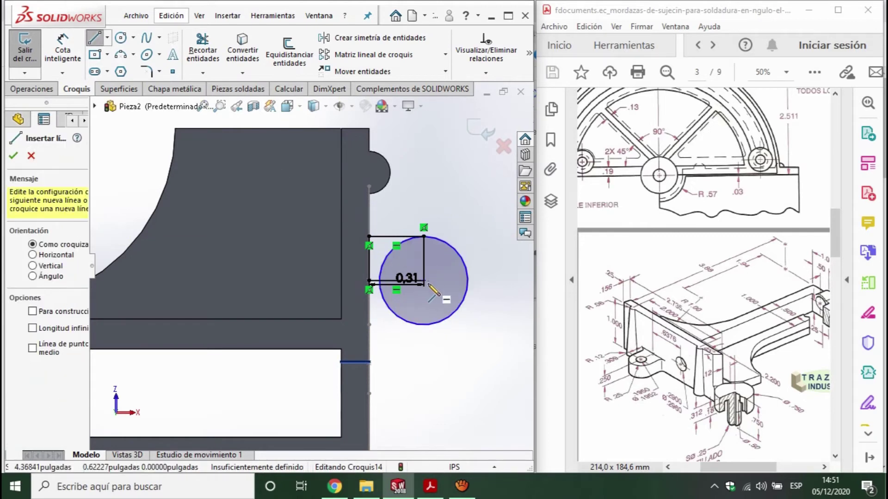
scroll(388, 298, "down", 1)
scroll(388, 298, "down", 3)
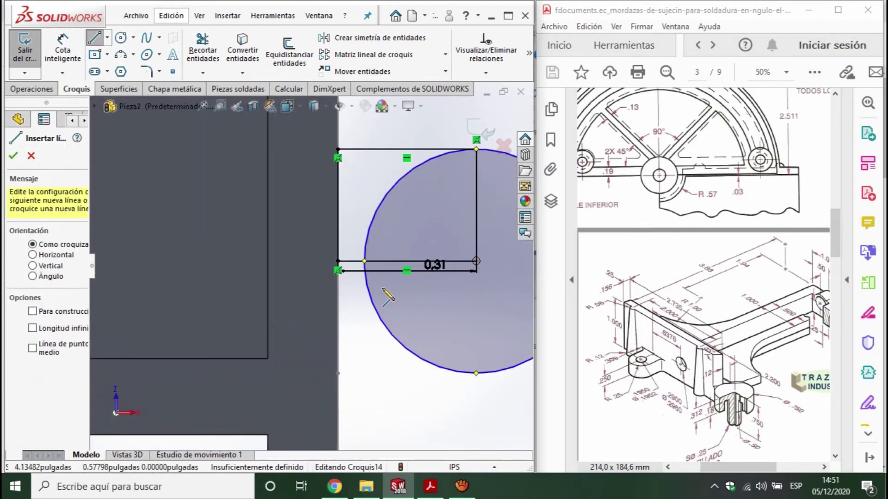
key("Escape")
scroll(431, 350, "up", 2)
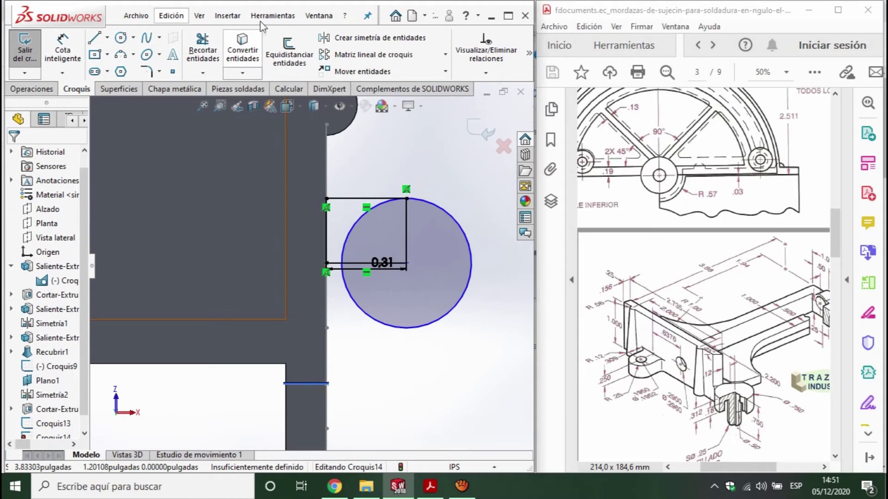
left_click(217, 54)
left_click(357, 222)
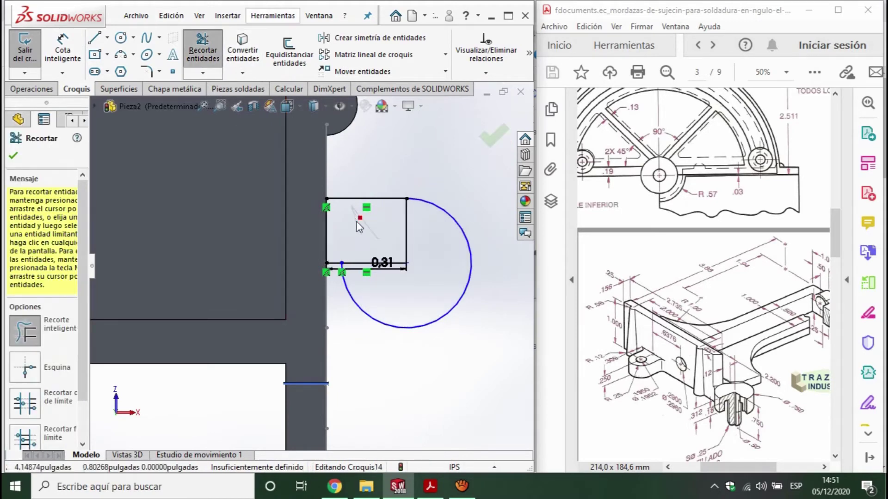
Step: Mirror the top line and arc about the middle horizontal line
left_click(350, 39)
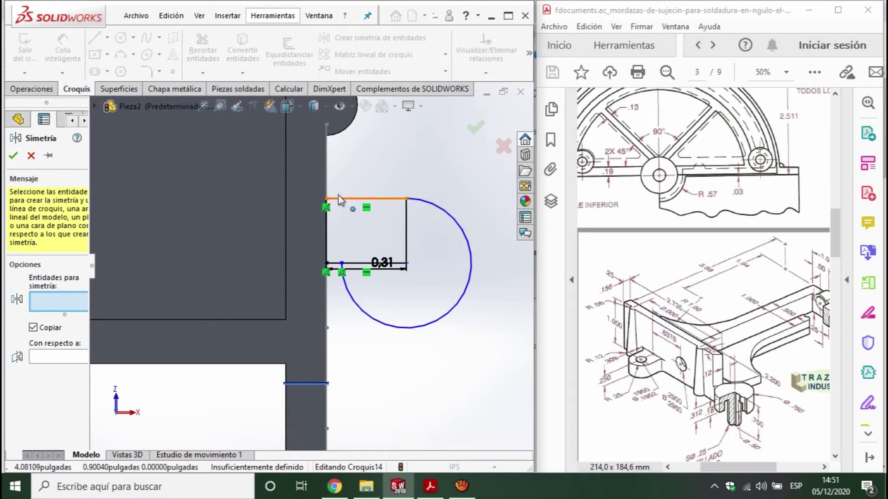
left_click(341, 204)
left_click(448, 216)
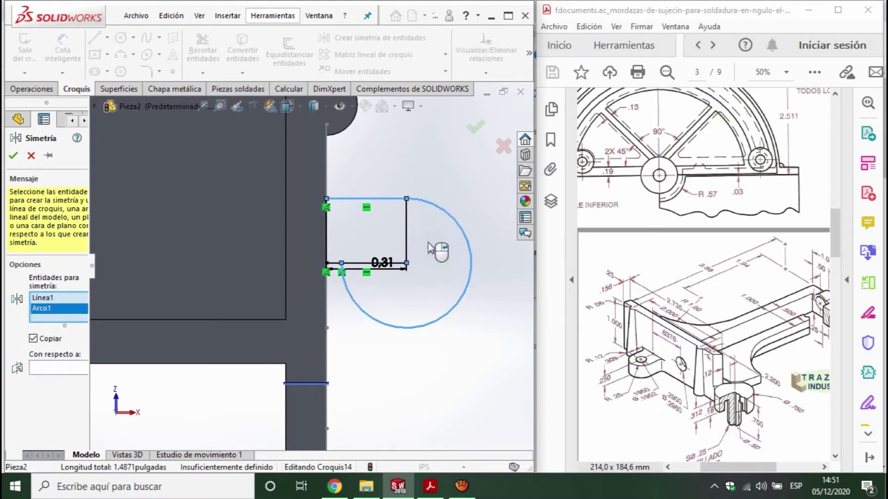
left_click(45, 371)
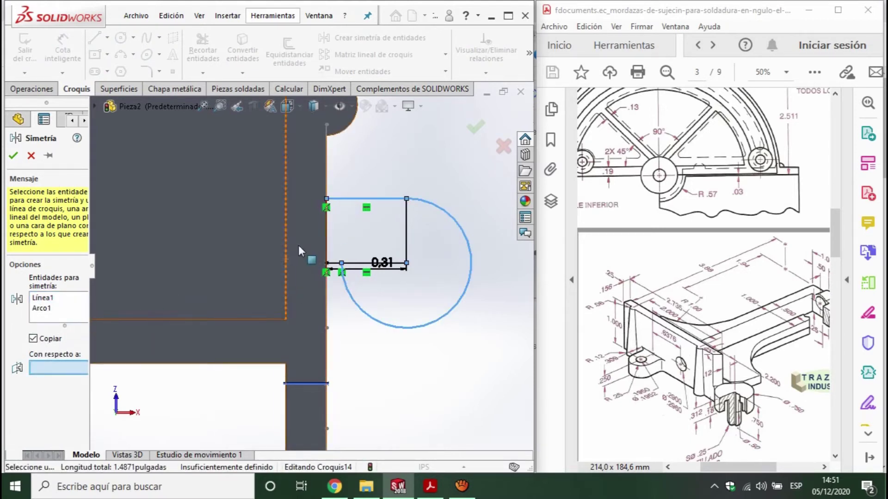
left_click(391, 264)
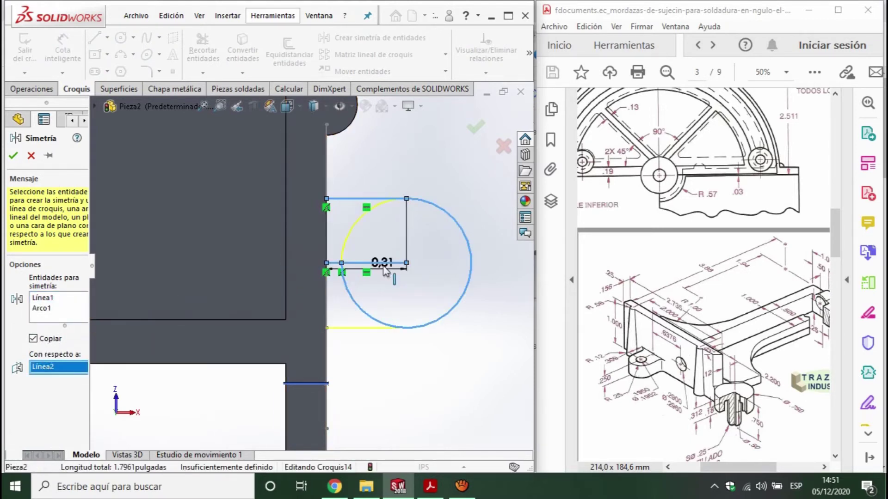
left_click(12, 156)
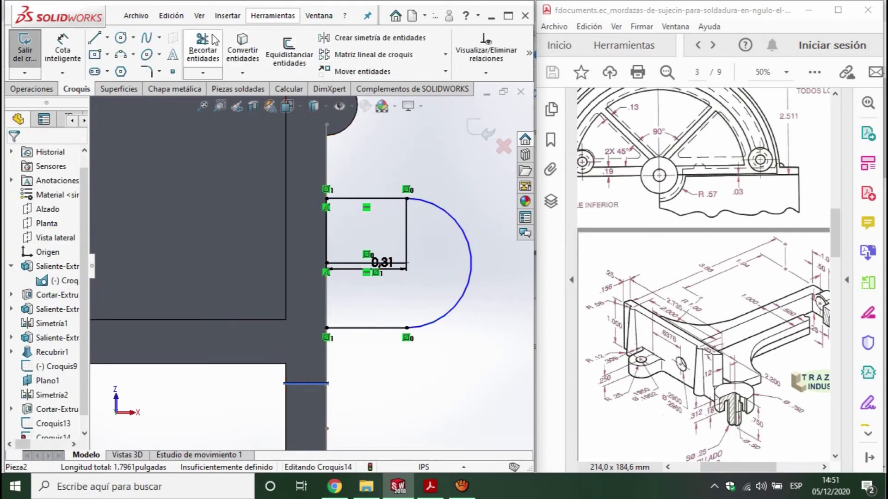
Step: Trim away the middle horizontal line
left_click(202, 51)
left_click_drag(395, 234, 408, 281)
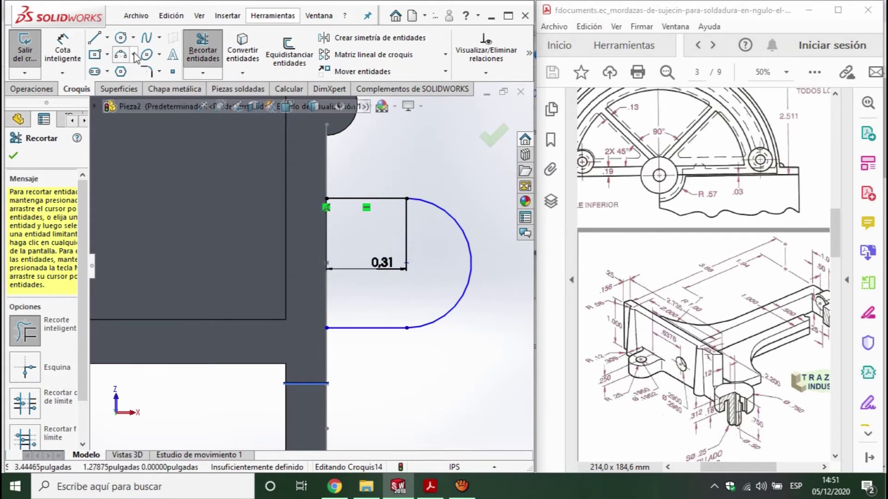
left_click(123, 38)
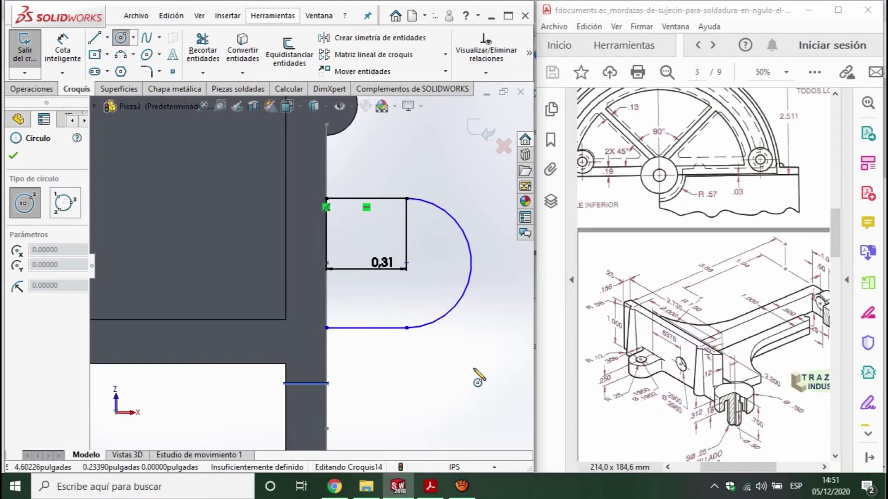
Step: Draw a hole circle in the rounded end and dimension its diameter at 0.28
left_click(406, 264)
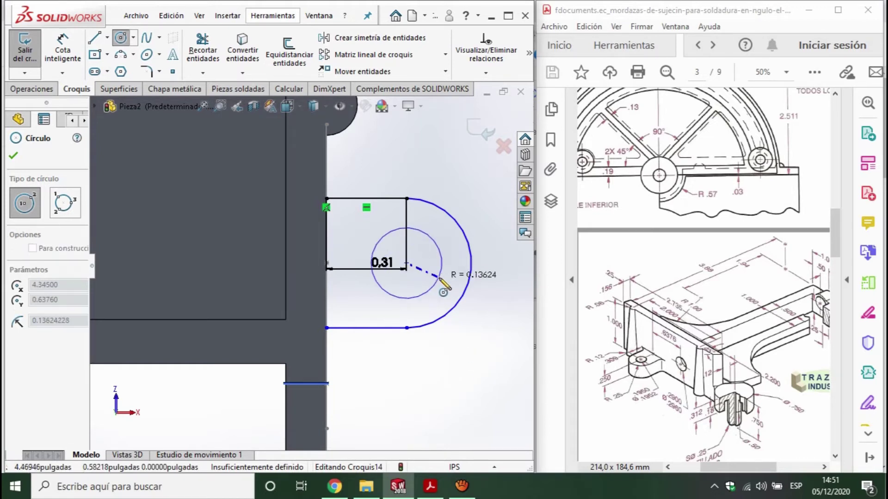
left_click(437, 283)
key("Escape")
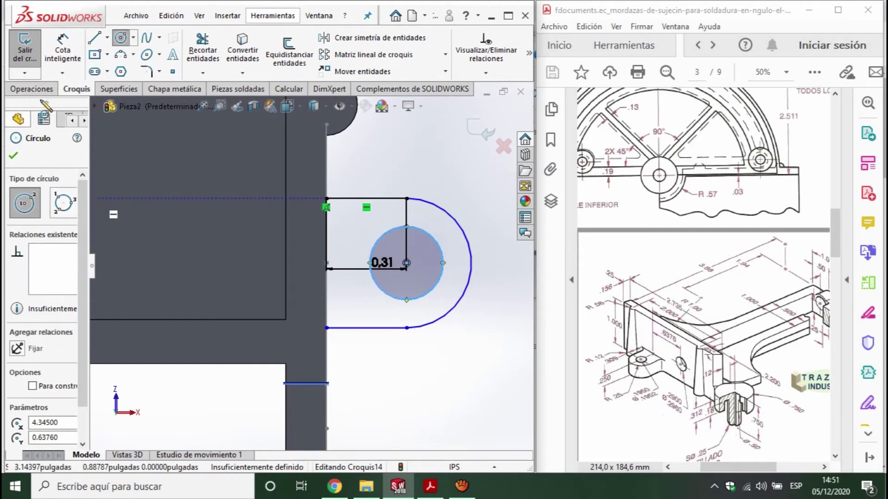
left_click(433, 242)
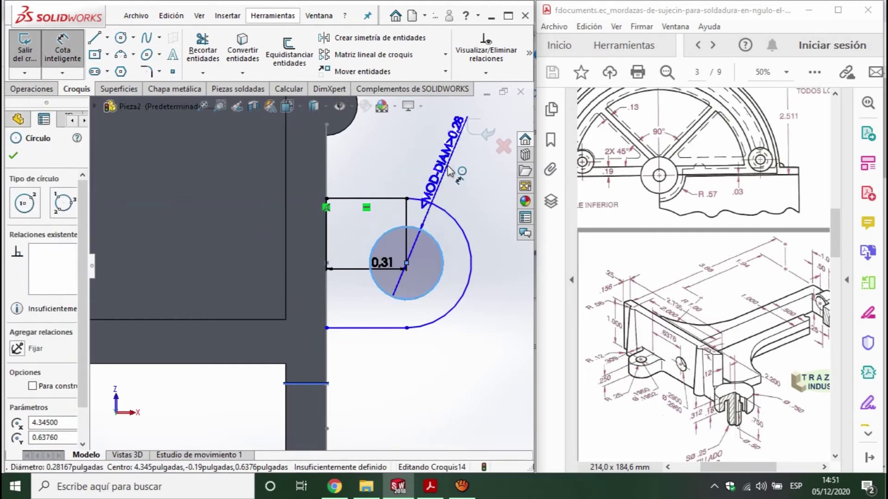
left_click(449, 172)
type("0.28")
key("Return")
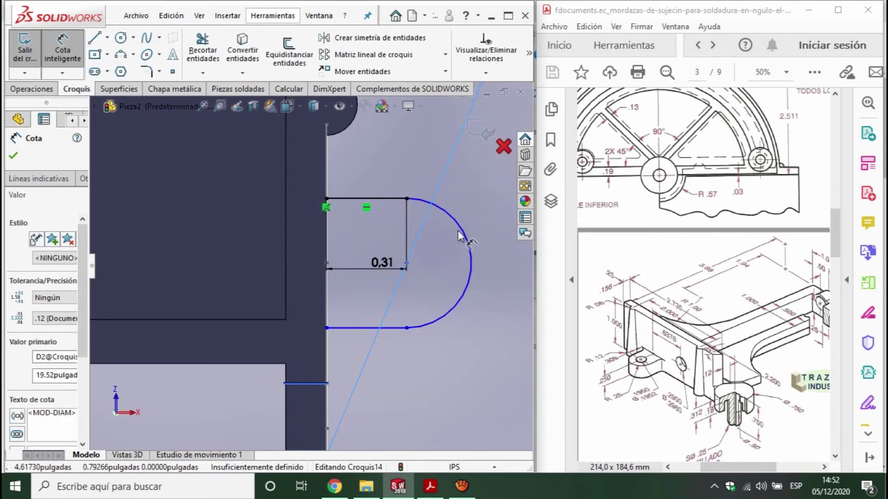
Step: Correct the hole circle's diameter to 0.1952 in
key("f")
scroll(378, 245, "up", 3)
scroll(360, 243, "up", 1)
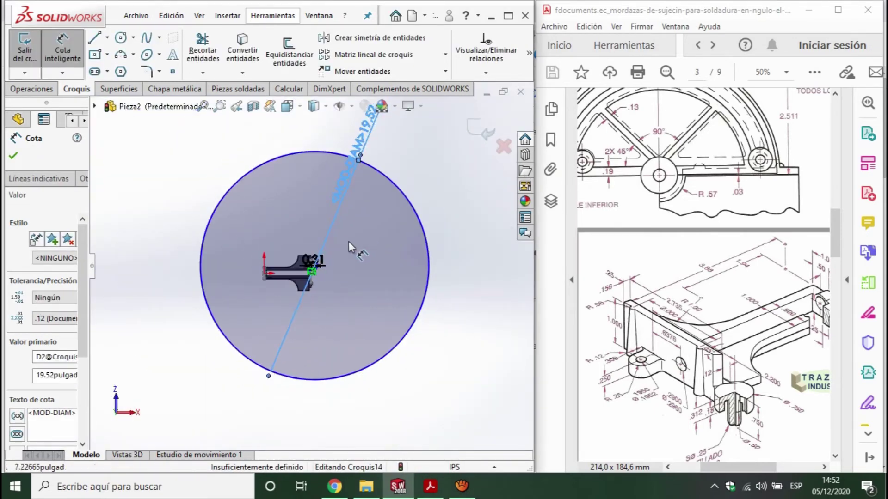
double_click(364, 147)
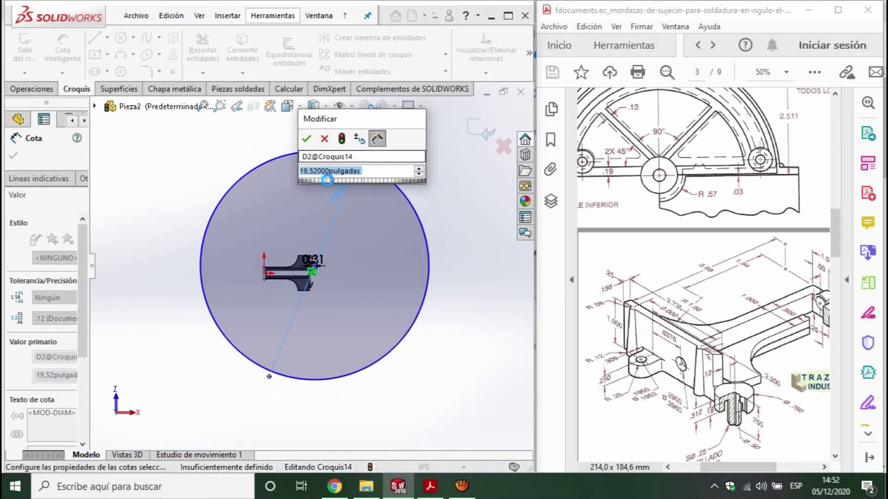
right_click(314, 183)
mouse_move(359, 191)
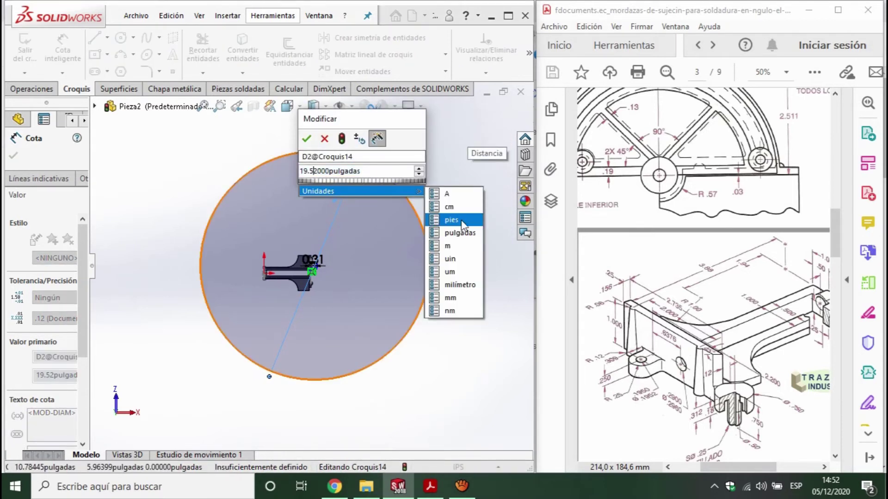
key("Escape")
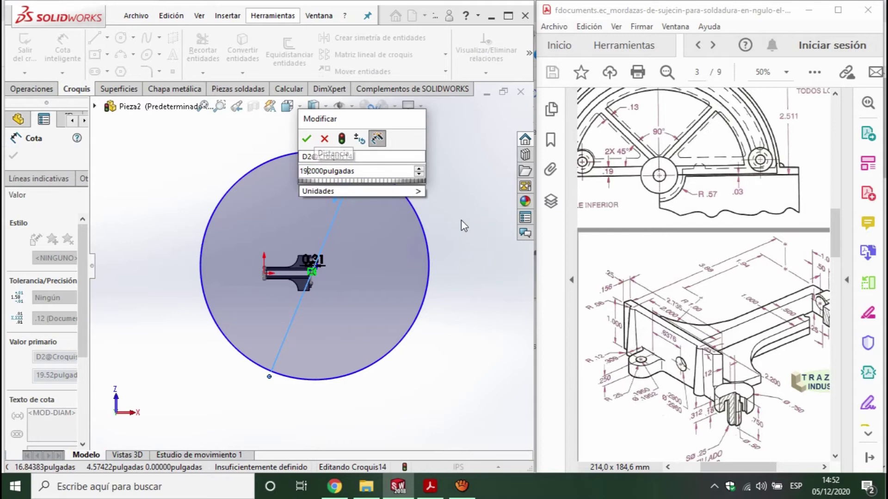
type("5")
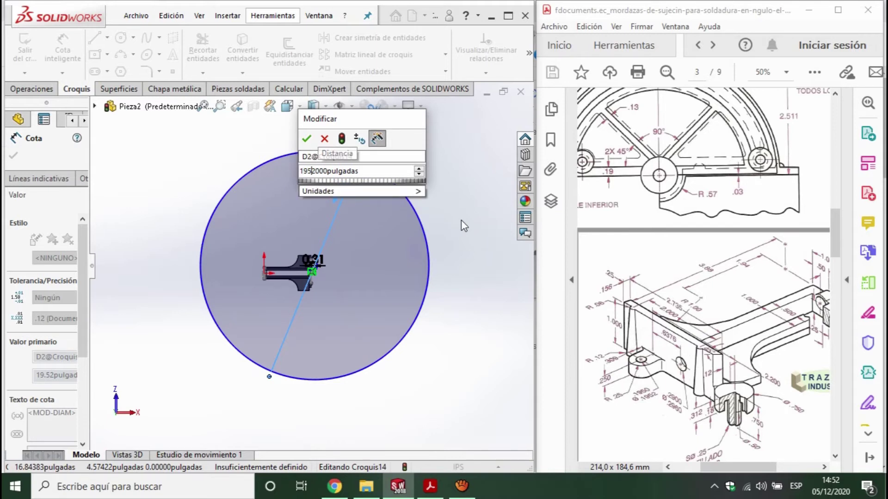
key("Return")
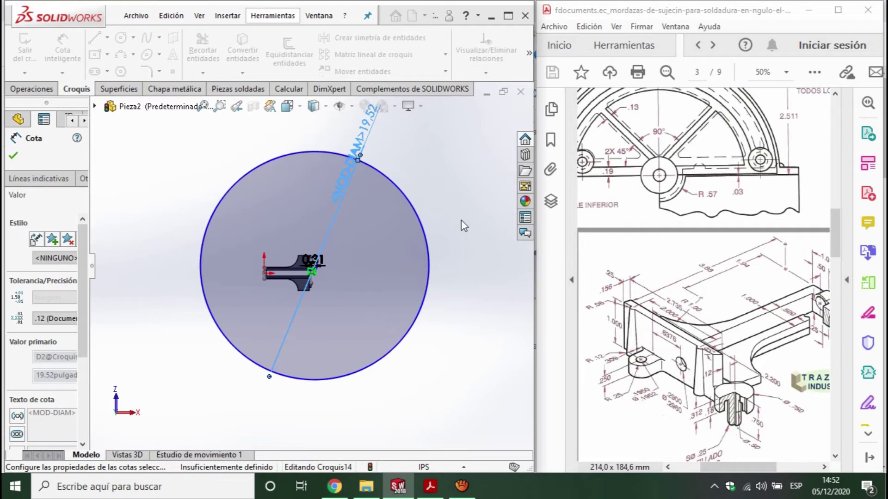
scroll(332, 270, "down", 5)
scroll(332, 269, "down", 5)
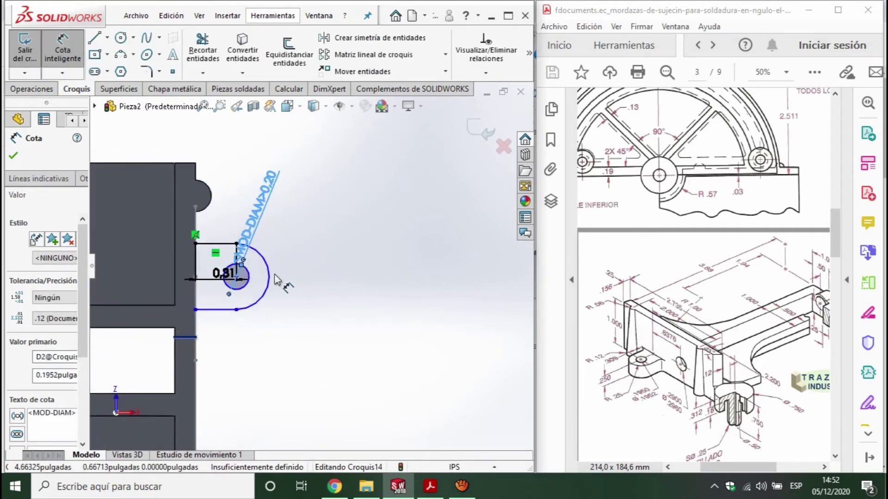
left_click(33, 89)
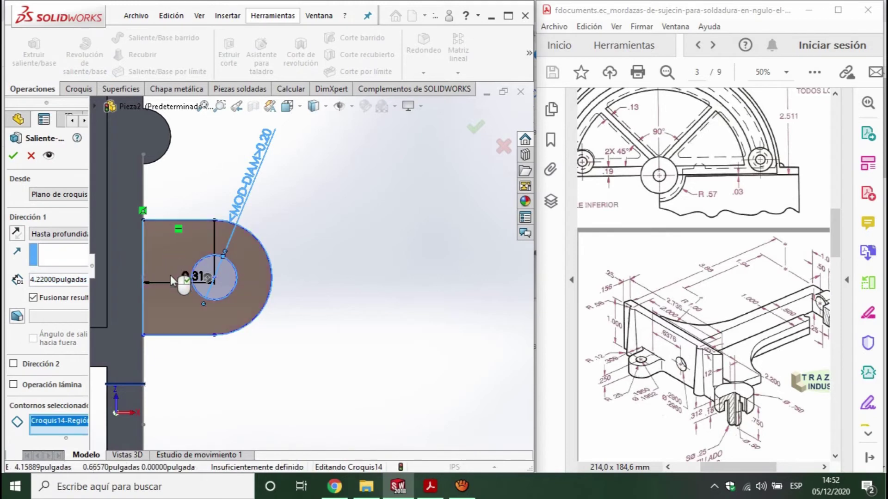
Step: Extrude Croquis14 0.25 in in the reversed direction as a merged boss lug
middle_click_drag(138, 288, 232, 312)
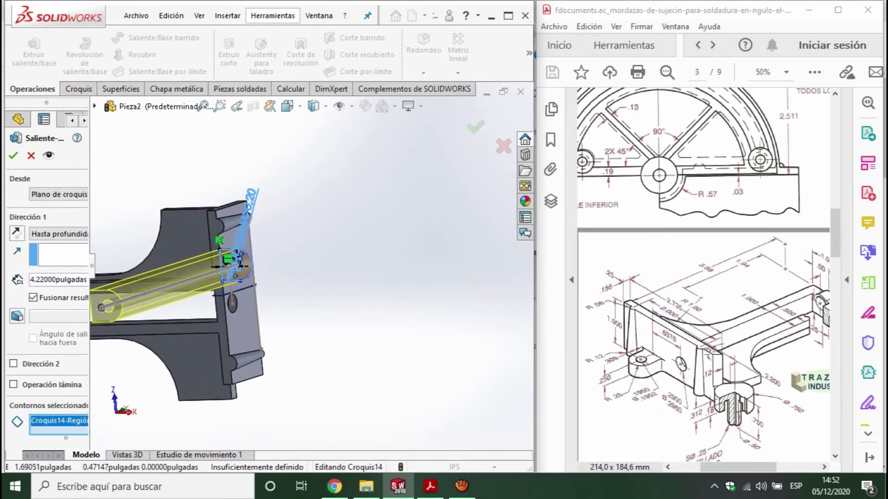
left_click(22, 234)
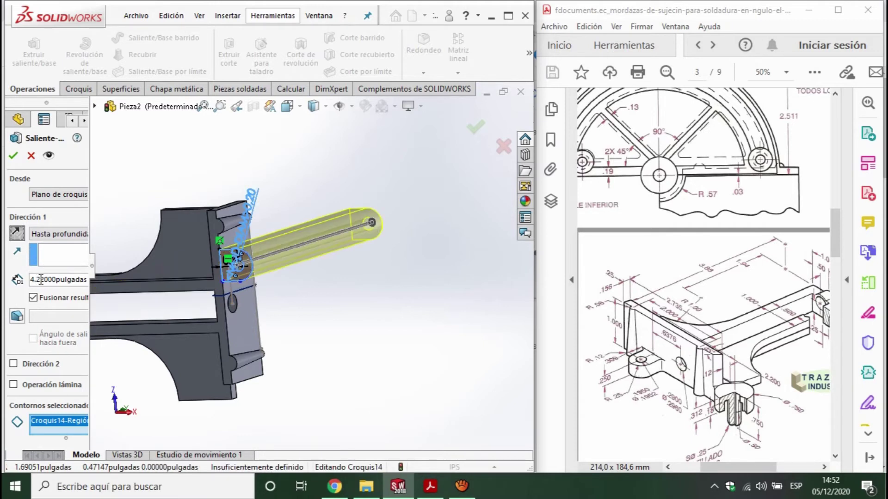
type(".25")
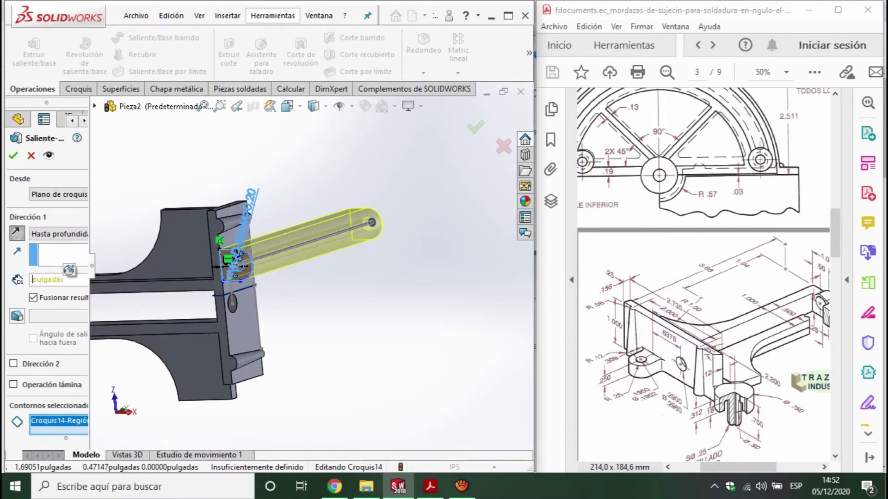
key("Return")
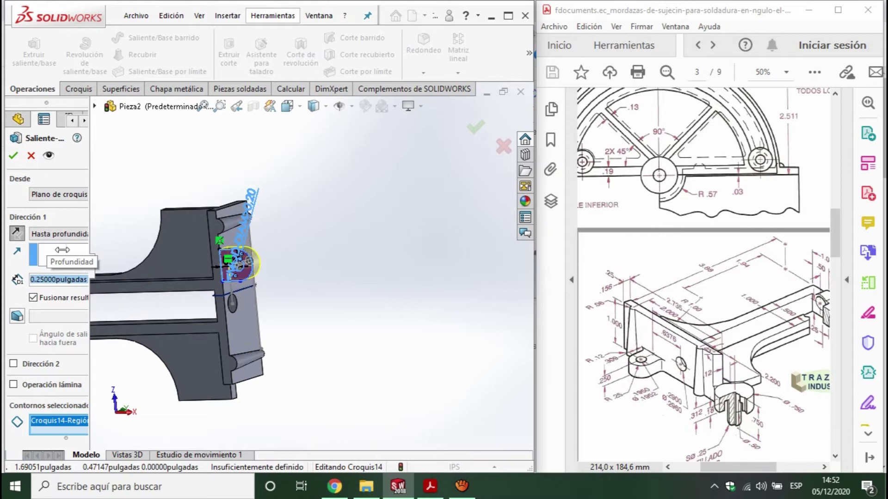
left_click(13, 156)
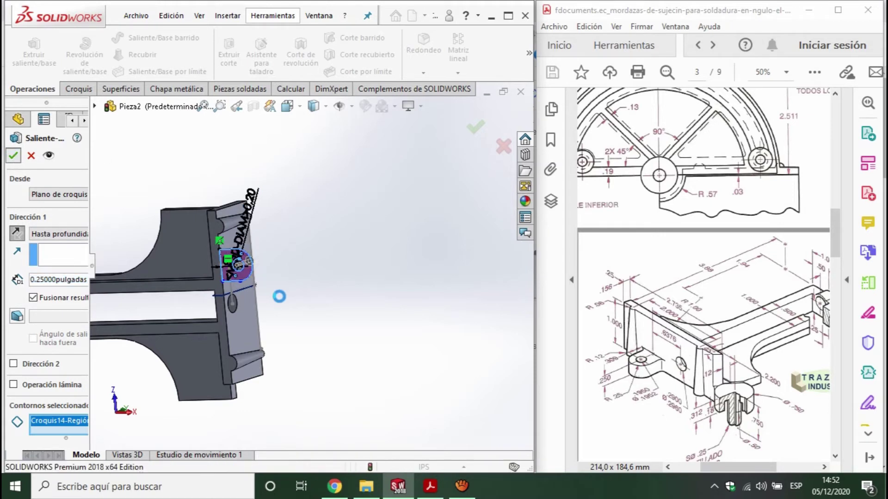
middle_click_drag(279, 301, 208, 317)
mouse_move(257, 292)
middle_mouse_down()
mouse_move(149, 387)
mouse_move(142, 356)
middle_mouse_up()
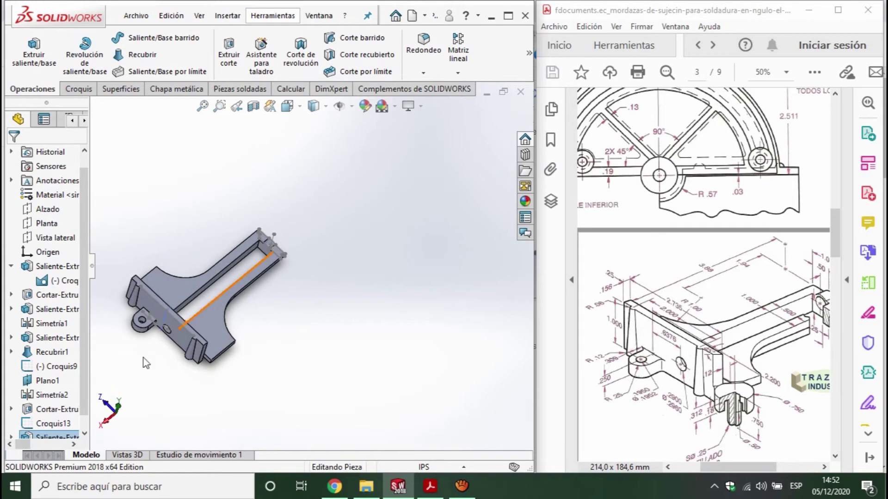
key("ctrl+7")
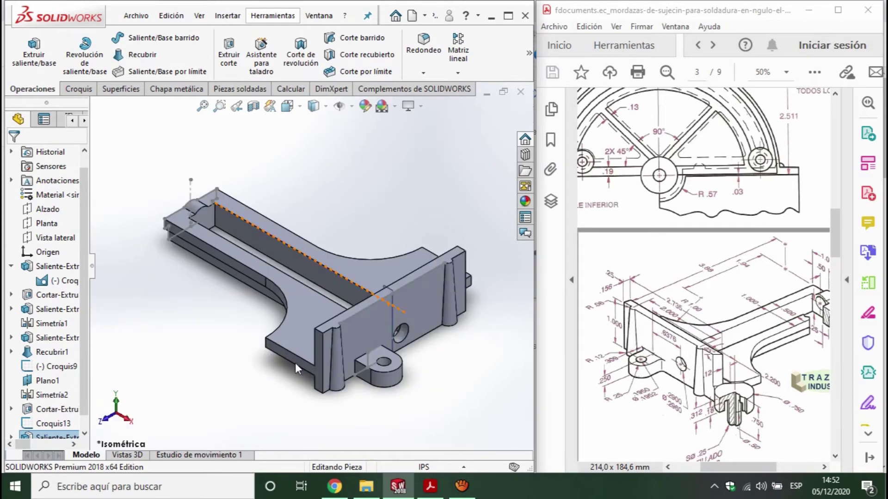
mouse_move(479, 368)
middle_mouse_down()
mouse_move(415, 372)
mouse_move(446, 369)
mouse_move(440, 376)
middle_mouse_up()
scroll(333, 354, "down", 2)
scroll(333, 354, "down", 2)
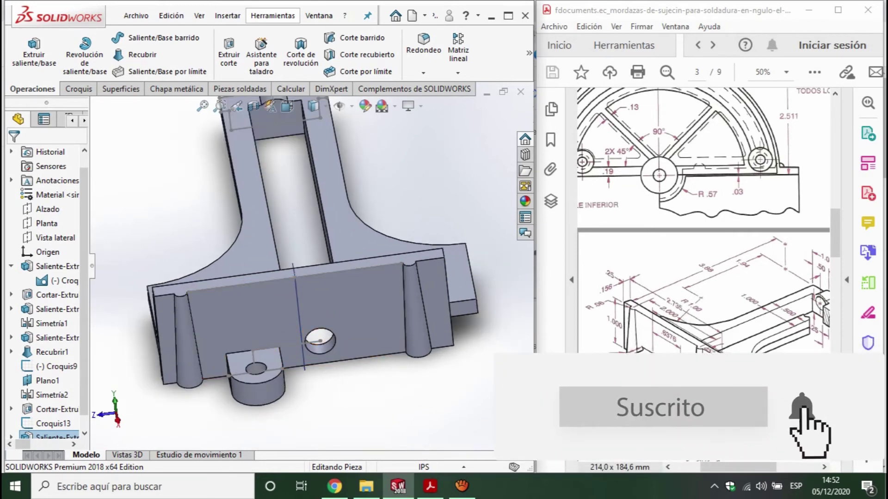
scroll(309, 263, "up", 2)
left_click(844, 256)
scroll(834, 259, "down", 3)
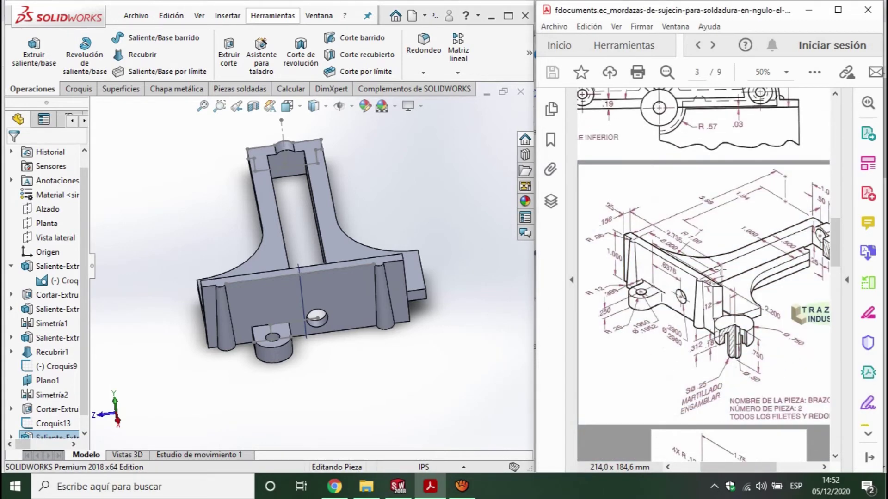
key("Up")
key("Up")
key("Up")
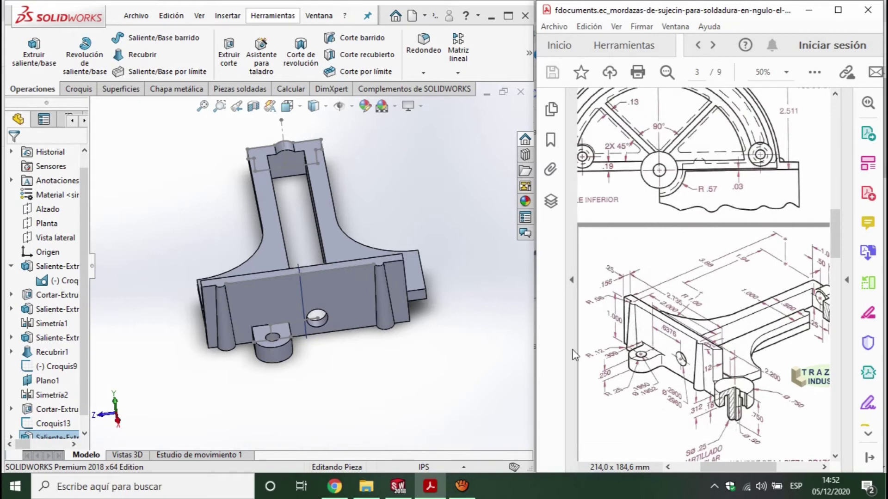
left_click(451, 310)
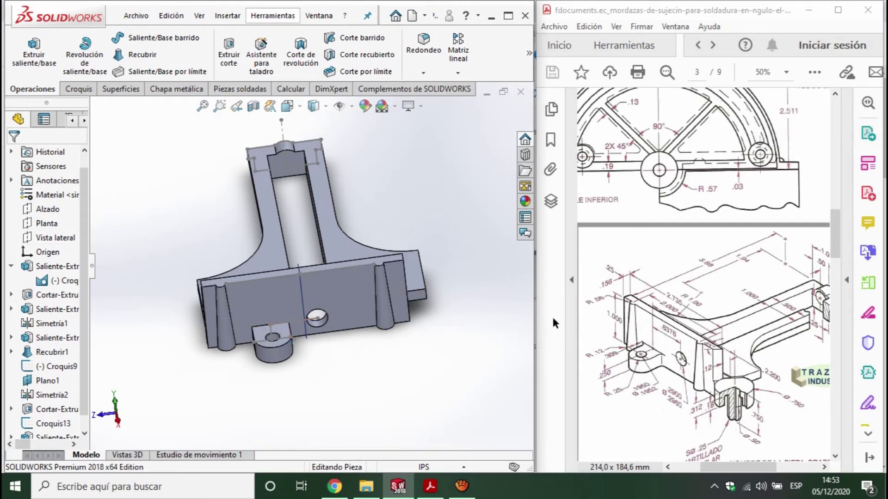
middle_click_drag(471, 338, 466, 334)
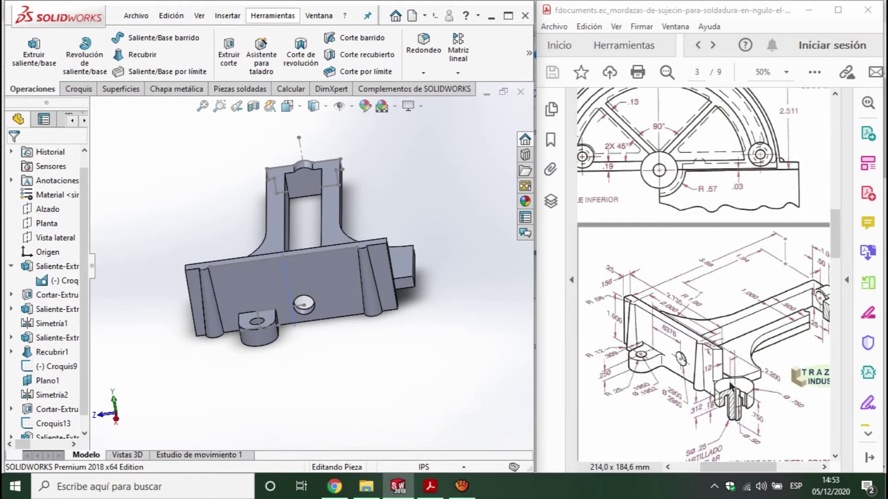
scroll(731, 386, "up", 2, "ctrl")
Step: Zoom the reference drawing onto the 45° corner detail and show the sketching tools
scroll(731, 386, "up", 2, "ctrl")
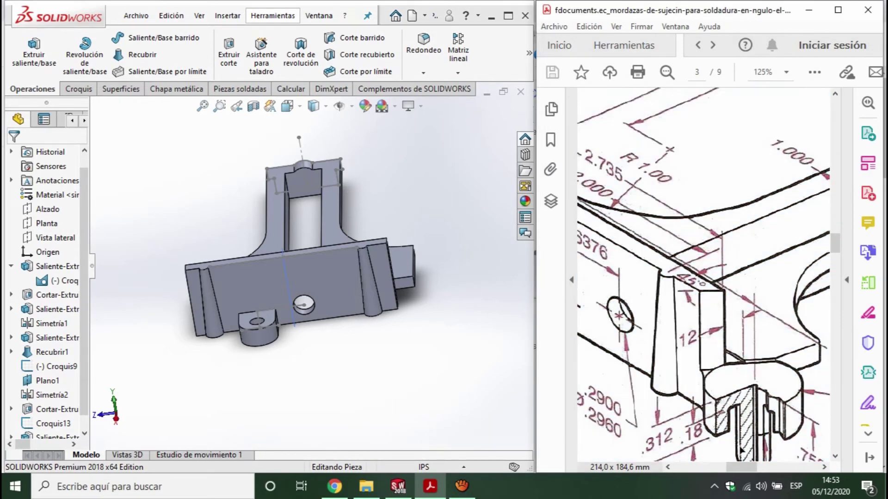
scroll(713, 365, "down", 1, "ctrl")
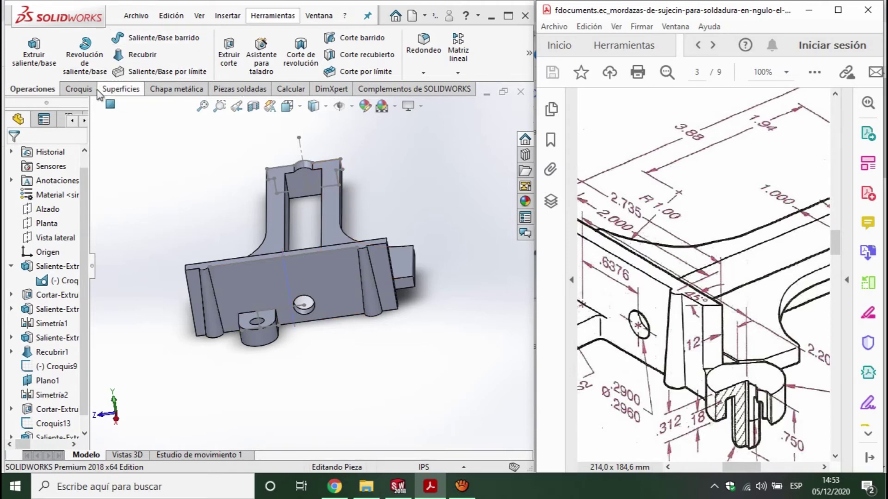
left_click(77, 88)
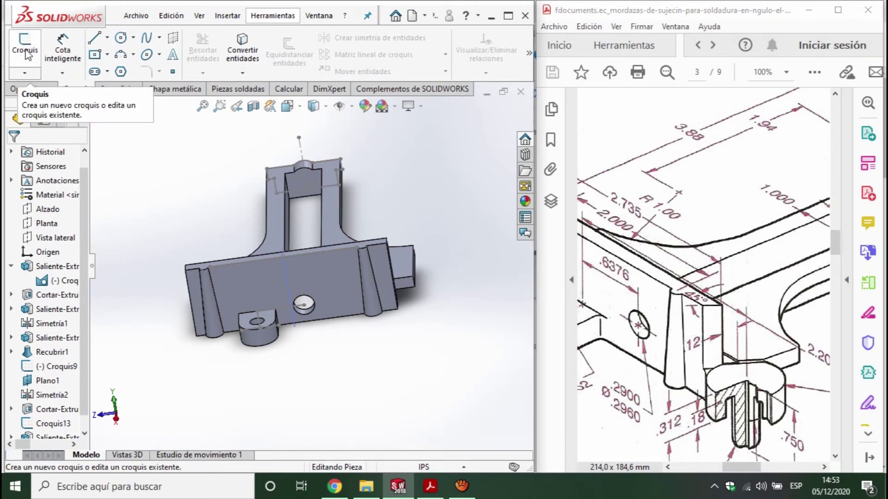
Step: Start a new sketch and reposition the view with pan and zoom
left_click(25, 50)
key("ctrl+Up")
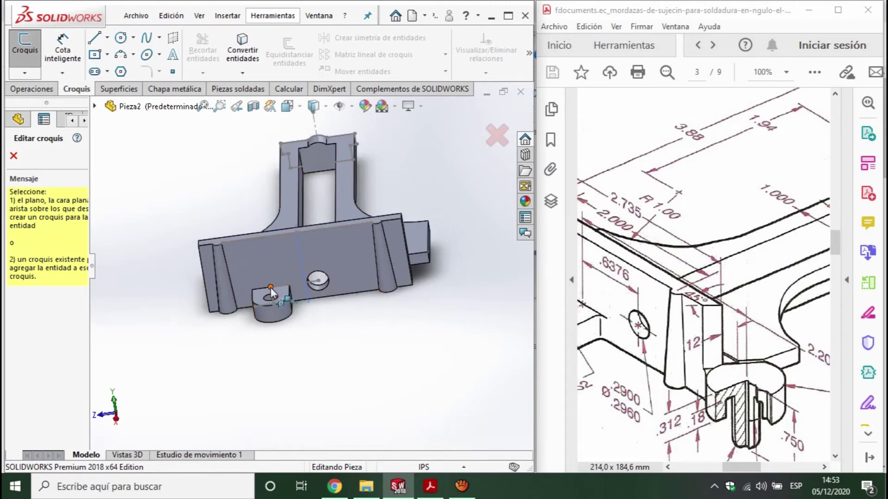
key("z")
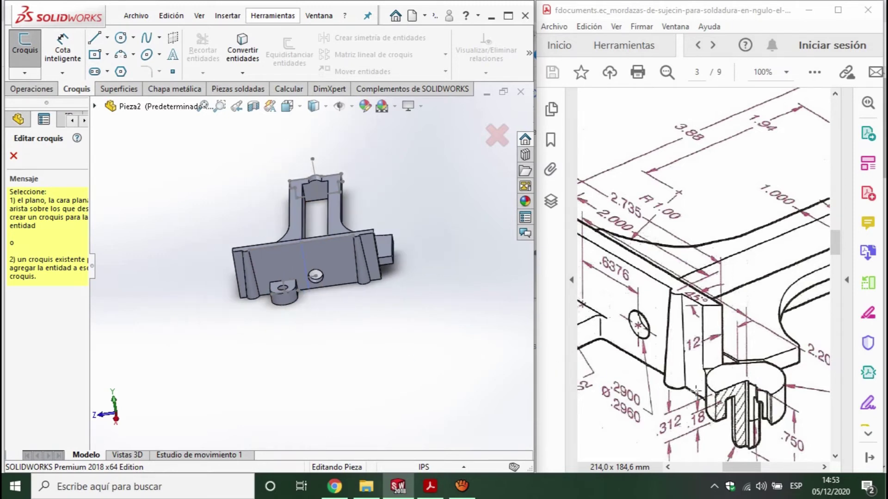
left_click_drag(748, 464, 742, 460)
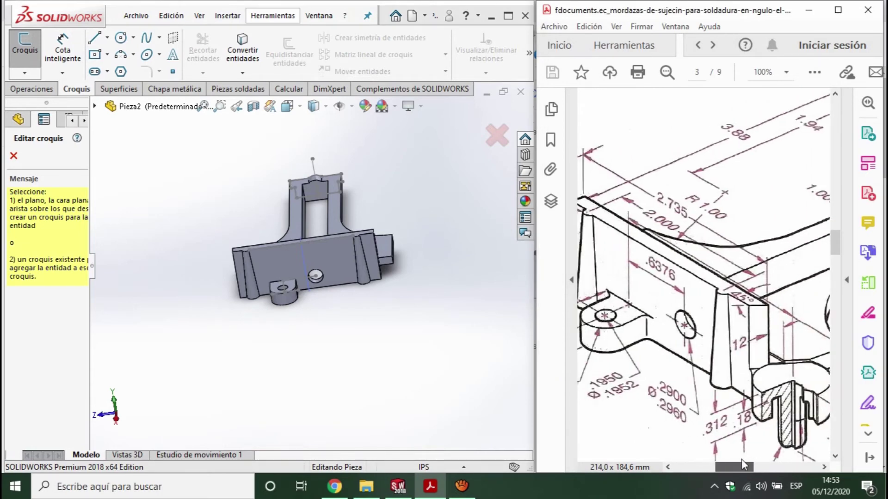
scroll(536, 345, "down", 5)
scroll(537, 345, "up", 3)
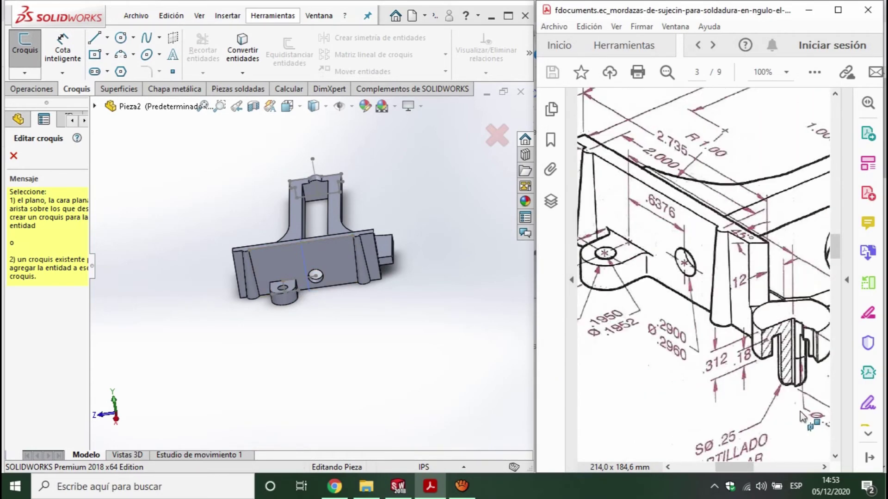
left_click_drag(736, 467, 745, 467)
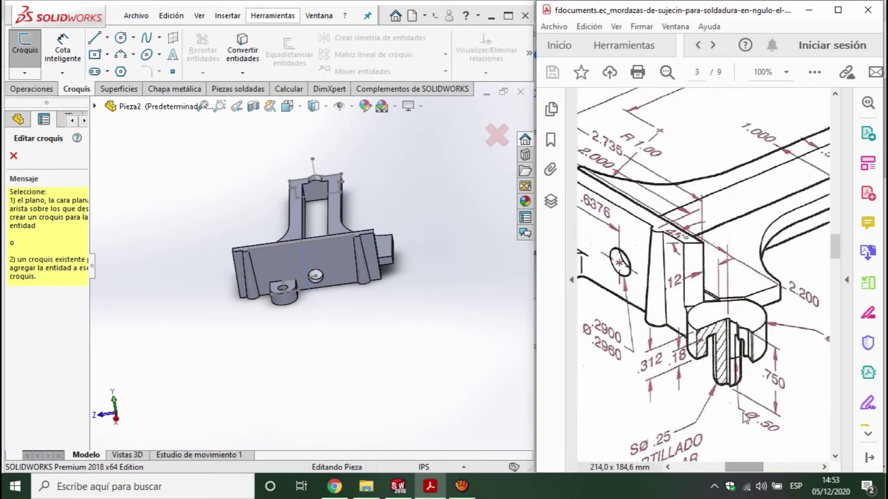
scroll(736, 387, "down", 1, "ctrl")
scroll(737, 387, "down", 2, "ctrl")
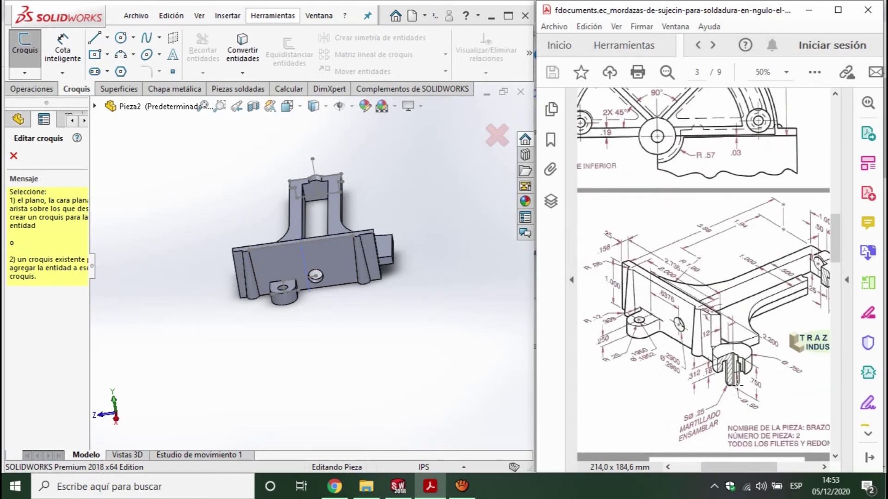
Step: Orbit the part to an oblique view and open Croquis15 on the upright arm
mouse_move(439, 305)
middle_mouse_down()
mouse_move(369, 270)
mouse_move(620, 287)
middle_mouse_up()
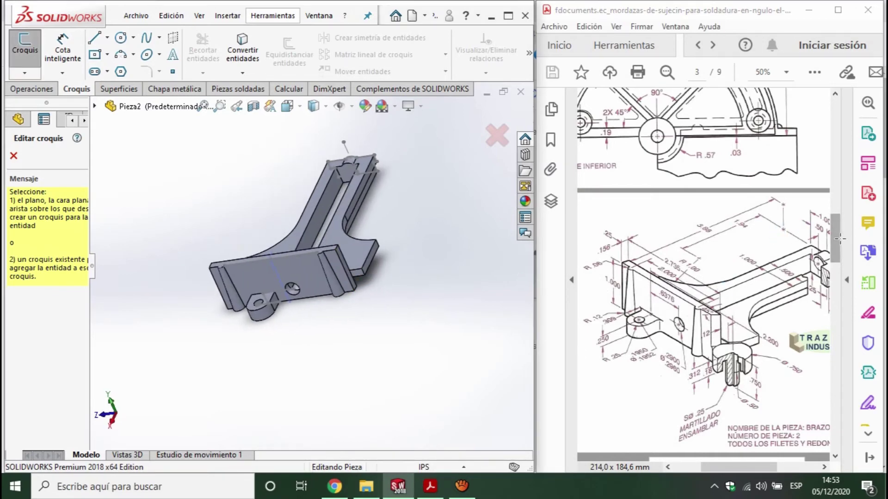
mouse_move(837, 242)
left_mouse_down()
mouse_move(853, 153)
mouse_move(851, 255)
left_mouse_up()
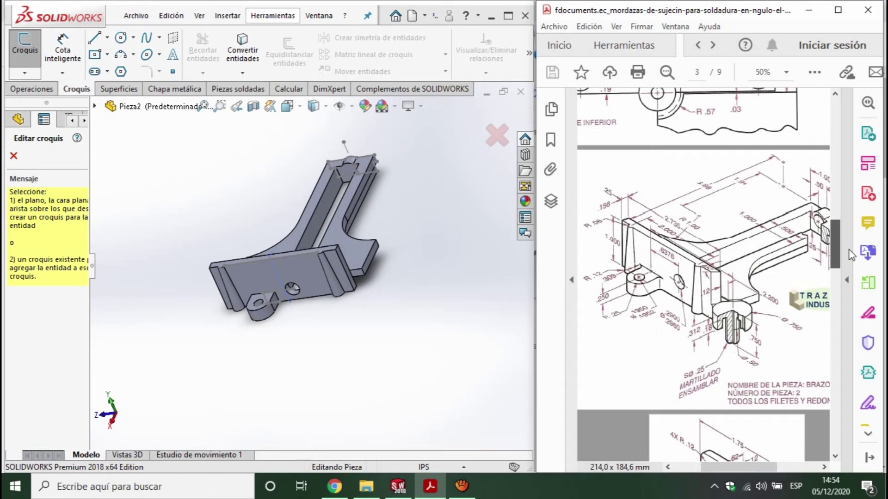
scroll(851, 251, "down", 1)
scroll(850, 251, "down", 1)
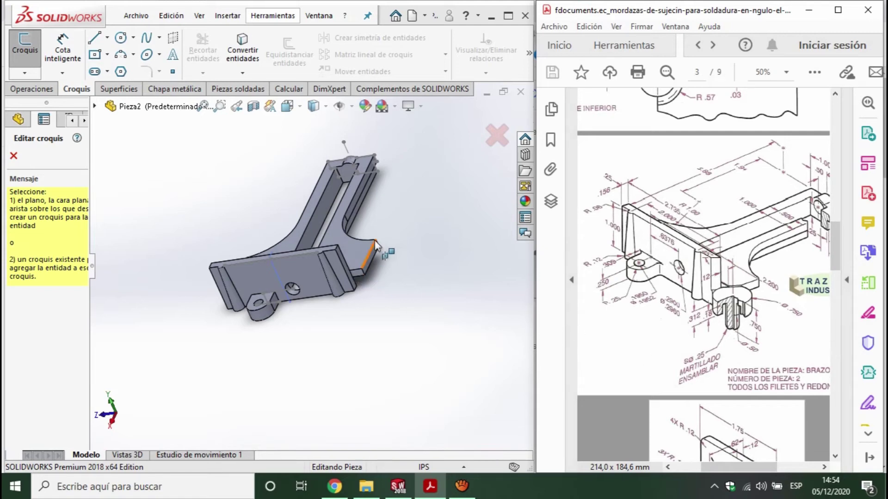
left_click(361, 251)
Step: Leave the old sketch and start Croquis16 on the side wall's inner face
left_click(26, 54)
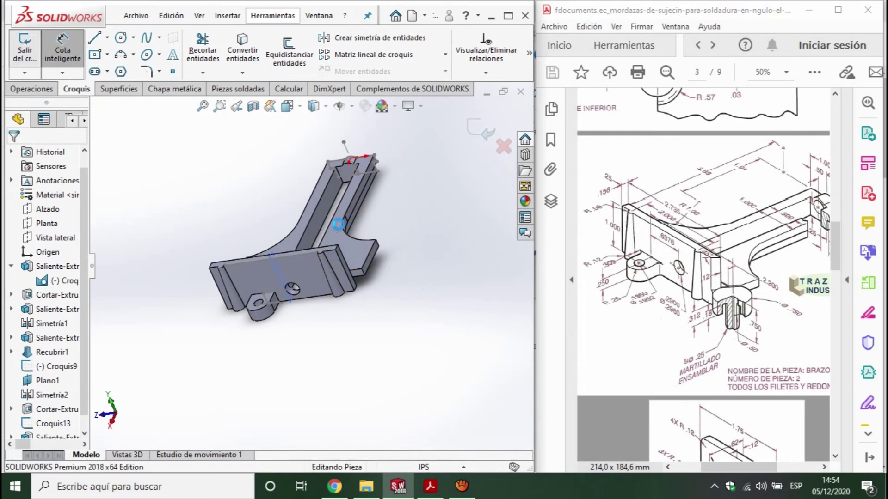
left_click(340, 222)
left_click(27, 46)
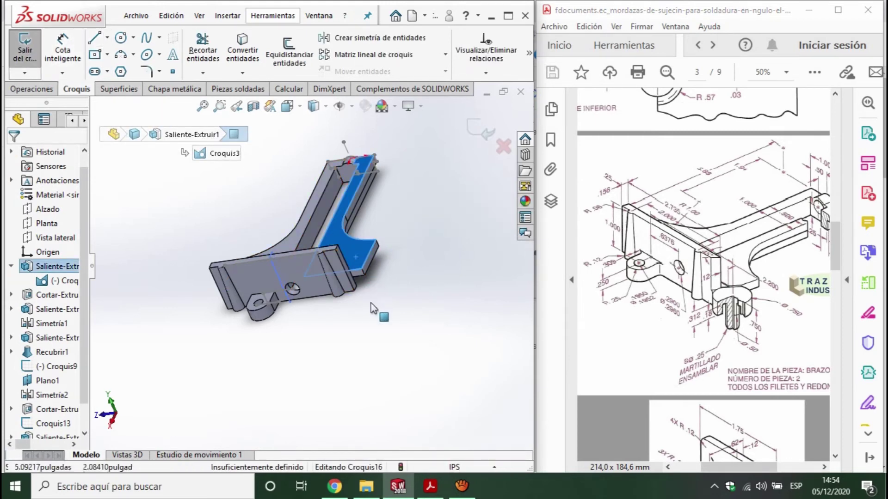
mouse_move(296, 306)
middle_mouse_down()
mouse_move(262, 279)
mouse_move(296, 301)
middle_mouse_up()
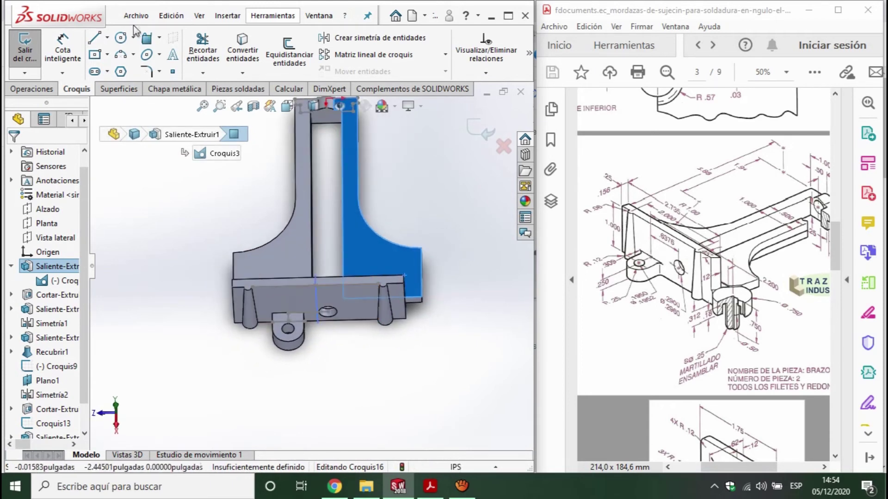
left_click(95, 37)
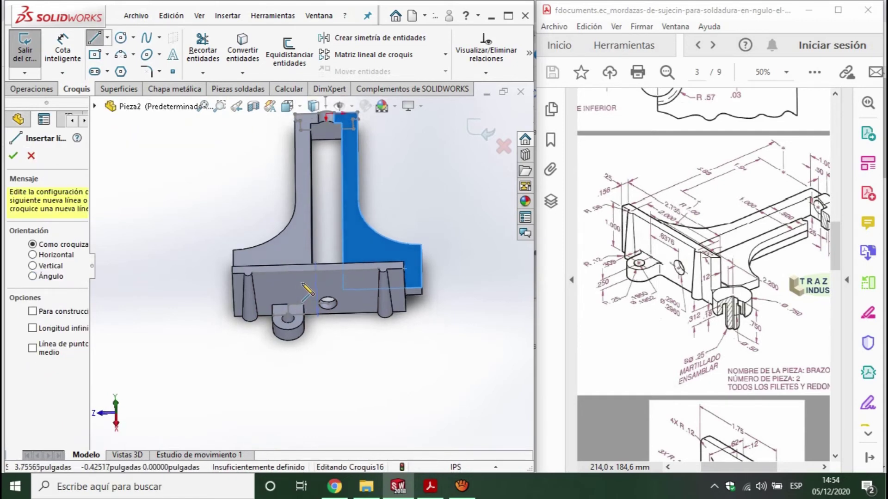
middle_click_drag(291, 319, 292, 345)
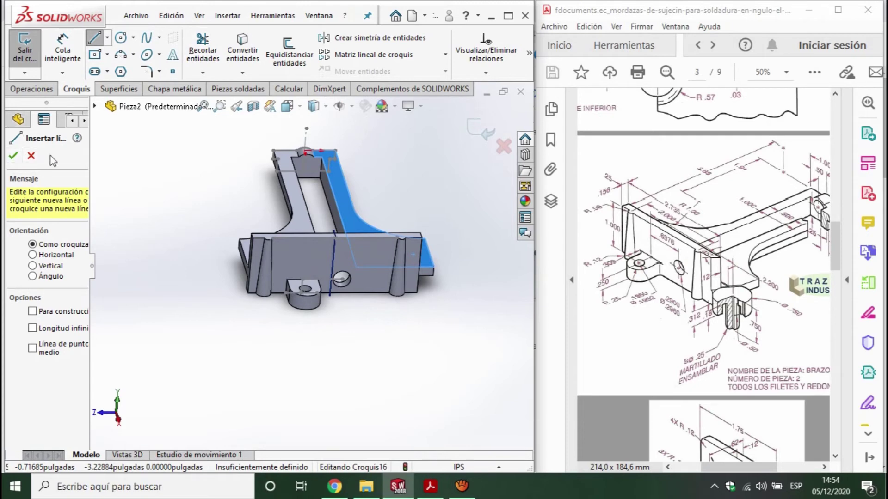
key("Escape")
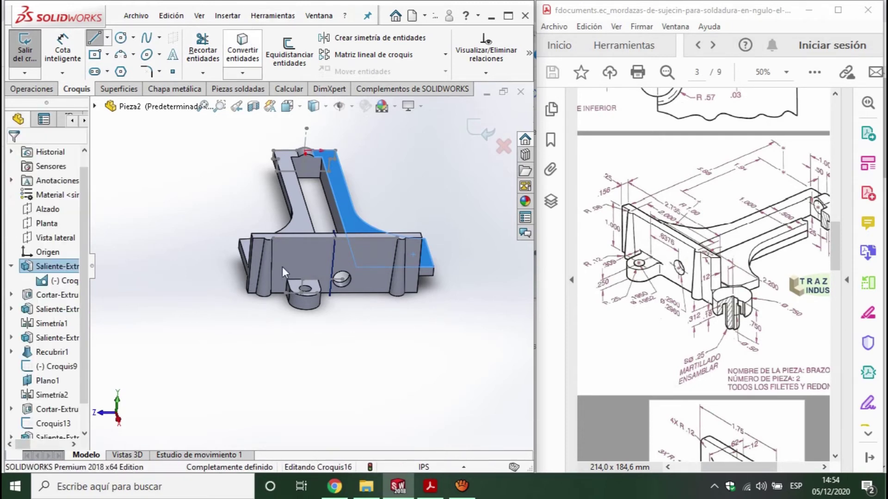
Step: Draw a horizontal line across the part
left_click(341, 281)
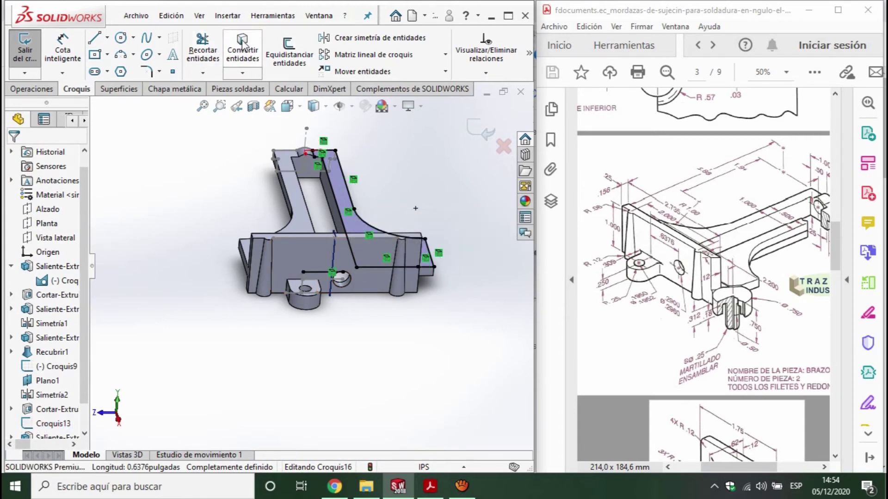
mouse_move(363, 237)
middle_mouse_down()
mouse_move(333, 253)
mouse_move(323, 282)
middle_mouse_up()
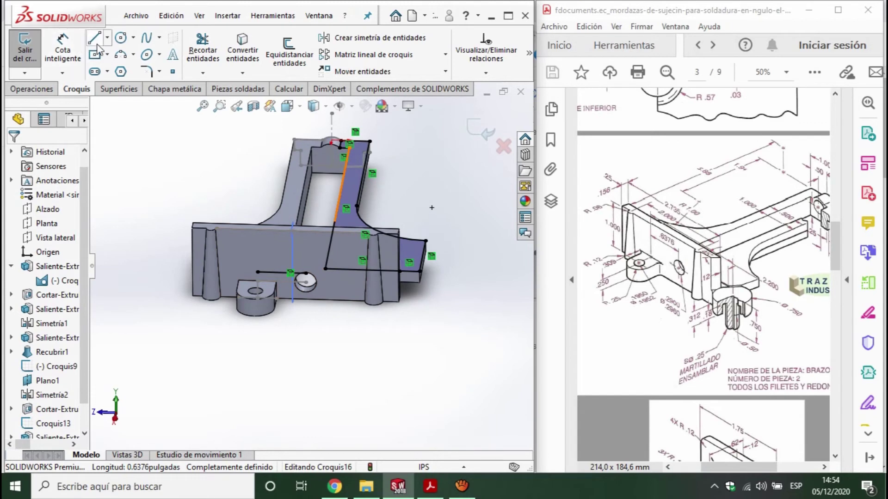
left_click(257, 273)
left_click(488, 280)
key("Escape")
key("Escape")
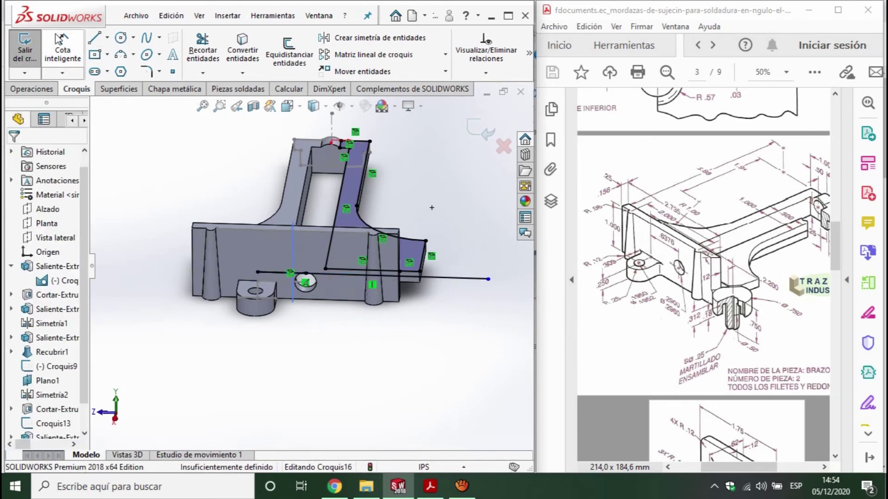
Step: Dimension the horizontal line to 2.20 in
left_click(441, 279)
left_click(444, 208)
type("2")
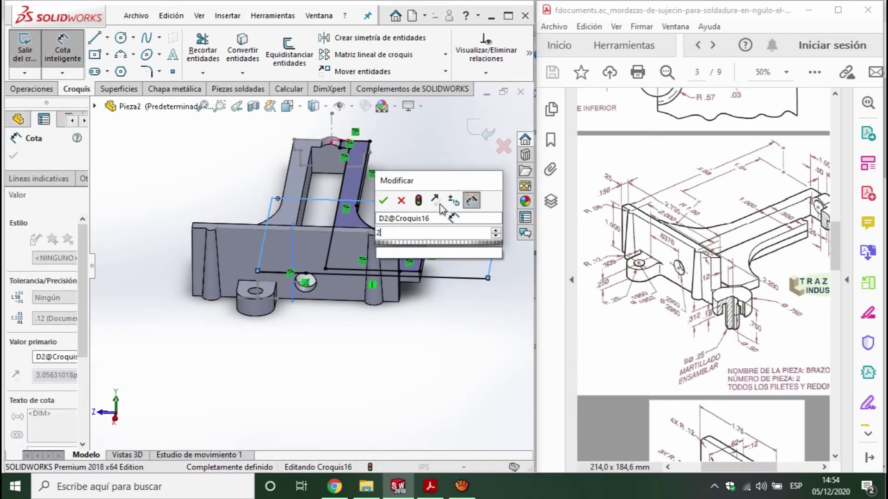
key("Escape")
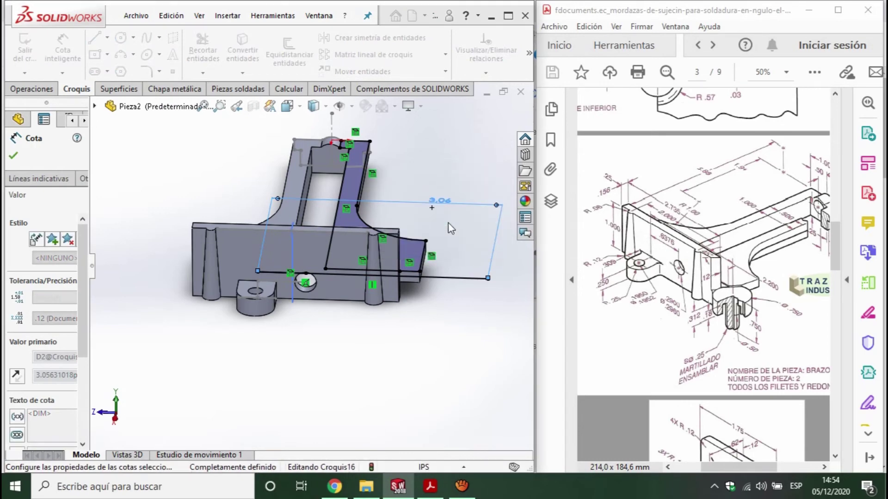
key("Return")
scroll(412, 274, "down", 3)
scroll(409, 274, "down", 3)
scroll(420, 275, "down", 2)
middle_click_drag(419, 291, 405, 260)
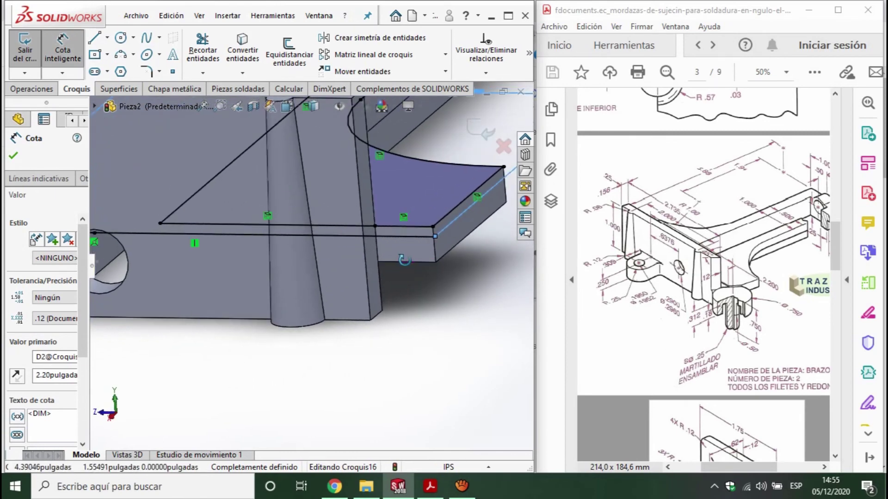
scroll(427, 256, "up", 2)
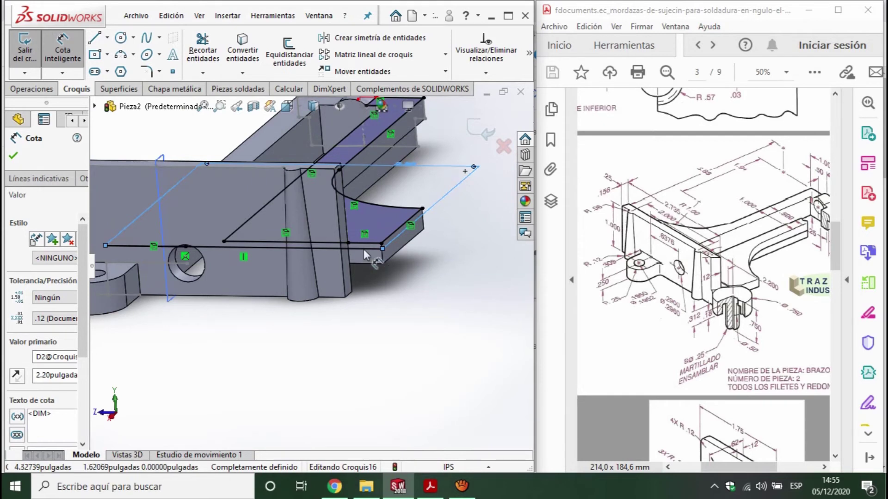
scroll(426, 294, "up", 2)
scroll(361, 254, "down", 2)
scroll(366, 260, "up", 1)
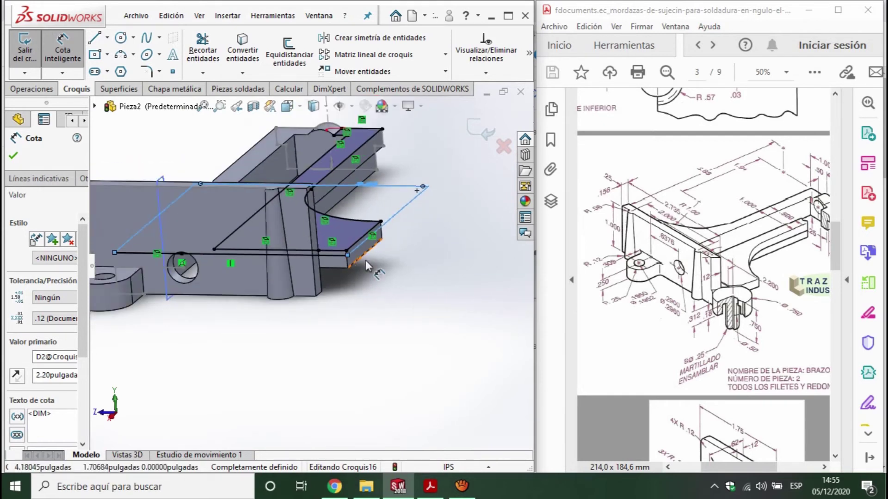
scroll(365, 259, "up", 1)
Step: Try placing sketch points at the edge corner, undoing the misplaced ones
left_click(172, 71)
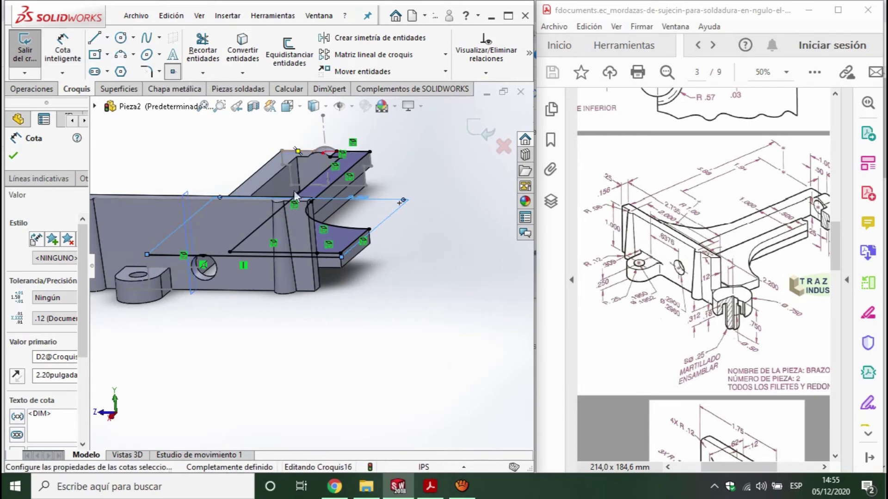
left_click(343, 258)
scroll(342, 261, "down", 4)
key("Escape")
key("ctrl+z")
left_click(174, 72)
left_click(327, 258)
key("Escape")
key("ctrl+z")
Step: Place a point at the lower edge corner and exit sketch Croquis16
left_click(173, 71)
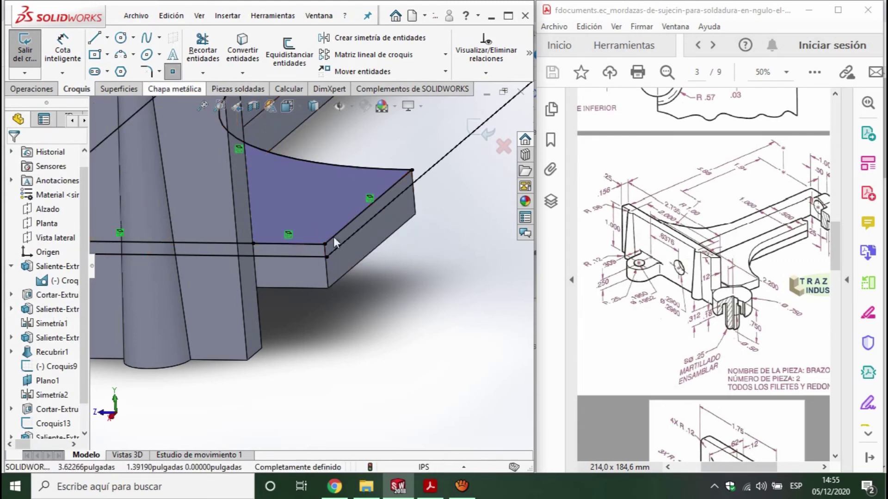
left_click(327, 267)
key("Escape")
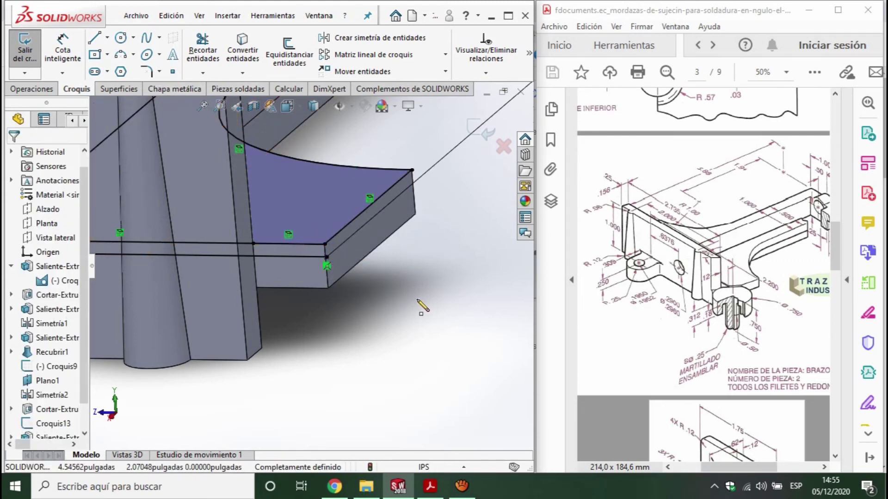
scroll(421, 307, "up", 3)
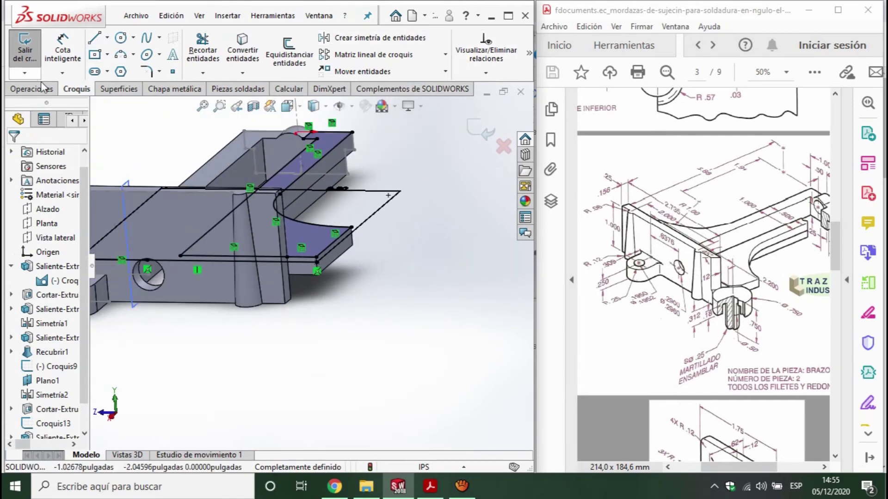
left_click(25, 49)
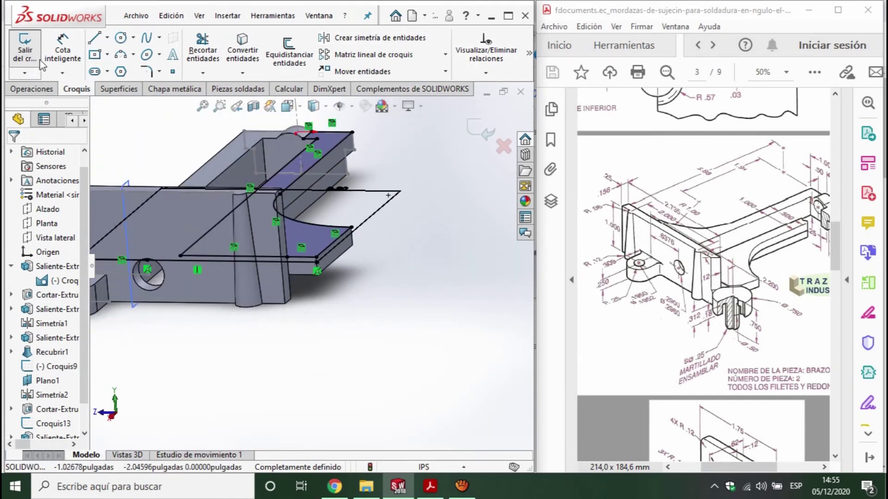
Step: Create reference plane Plano2 parallel to the arm's end face through the Croquis16 sketch point
left_click(30, 90)
left_click(530, 54)
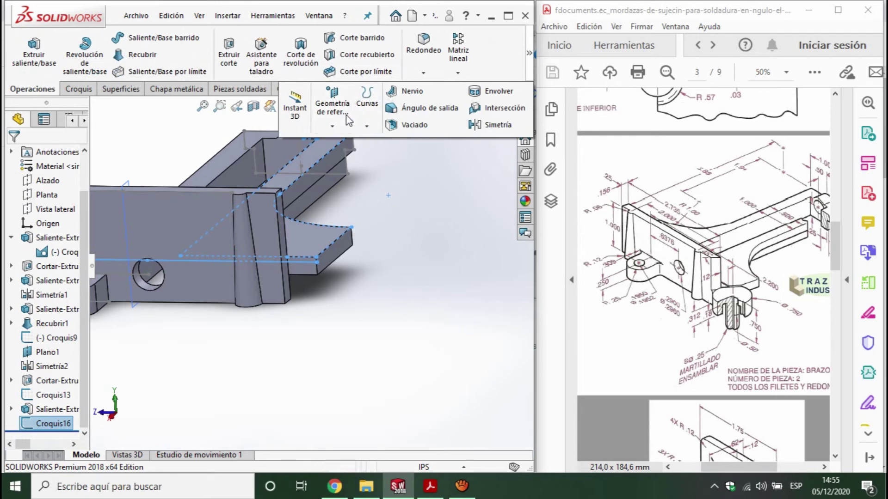
left_click(343, 119)
left_click(355, 143)
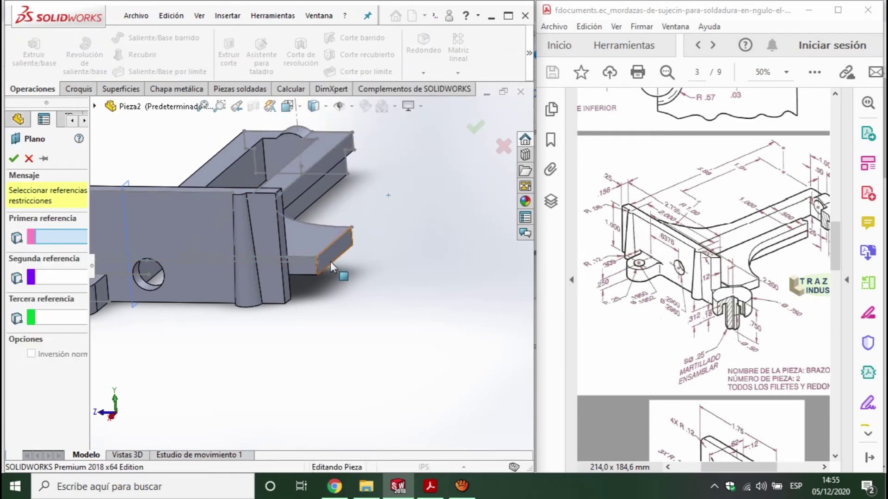
left_click(329, 259)
scroll(326, 260, "down", 3)
scroll(306, 262, "down", 2)
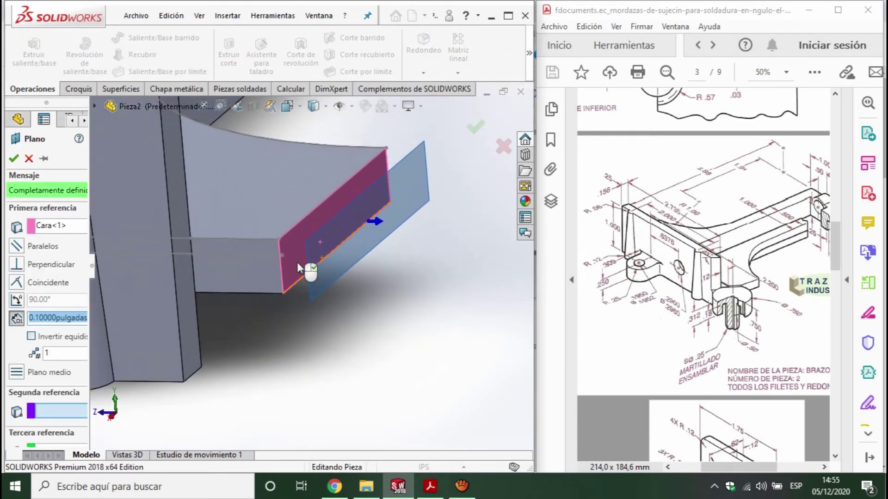
left_click(282, 255)
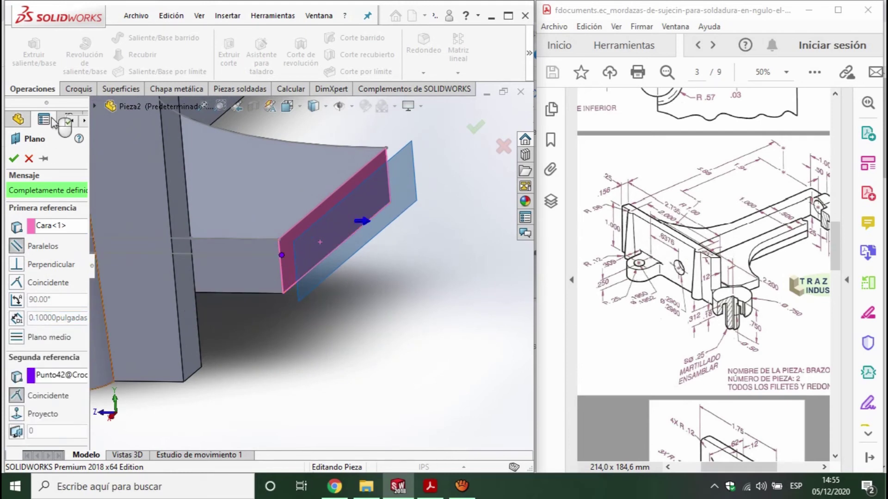
left_click(13, 158)
scroll(323, 290, "up", 3)
mouse_move(324, 290)
middle_mouse_down()
mouse_move(336, 260)
mouse_move(337, 271)
middle_mouse_up()
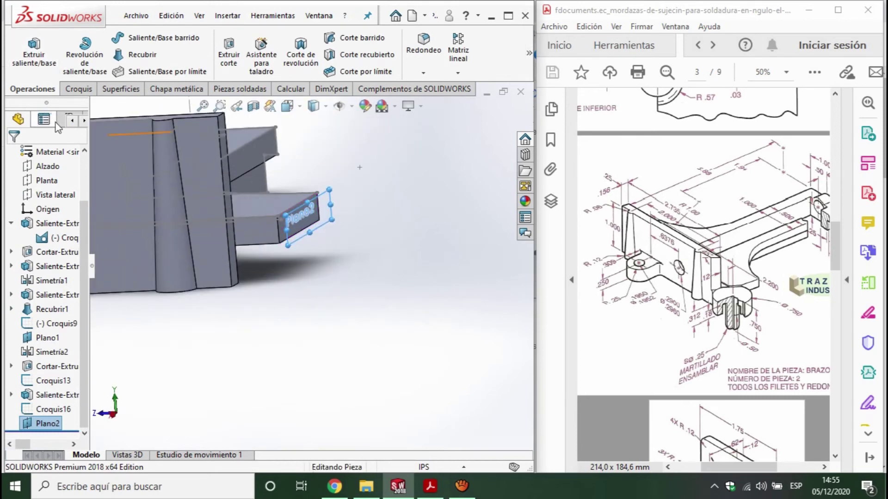
left_click(77, 89)
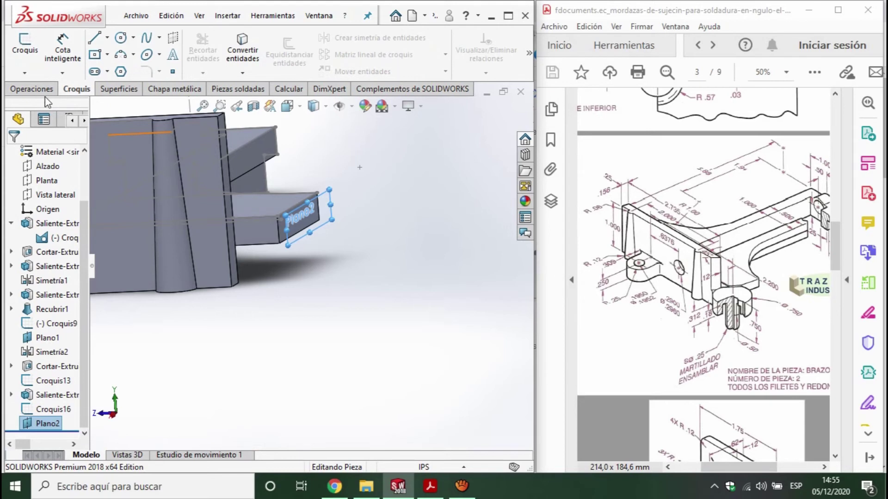
Step: Open a new sketch on Plano2 and view it normal to the sketch plane
left_click(52, 91)
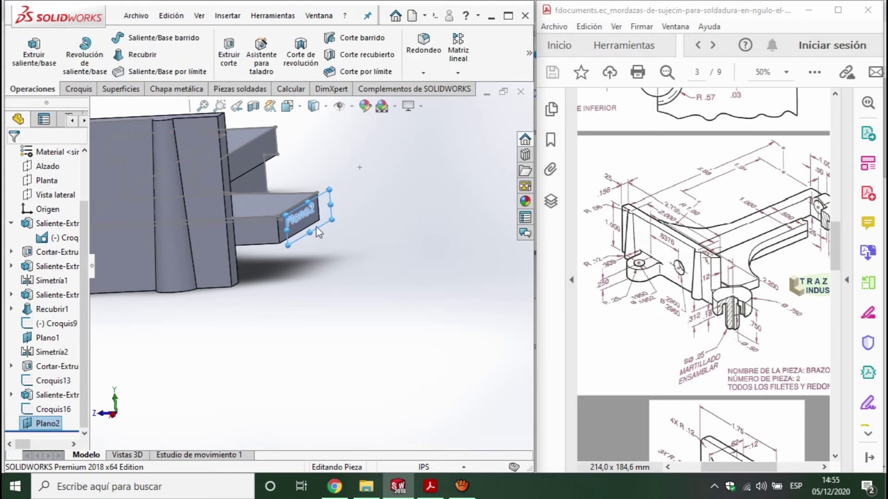
scroll(318, 232, "down", 2)
left_click(78, 90)
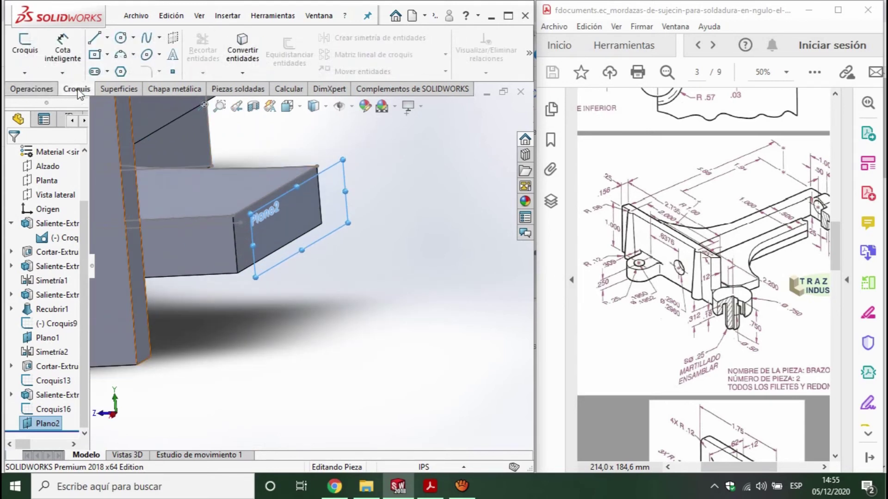
left_click(32, 48)
left_click(301, 248)
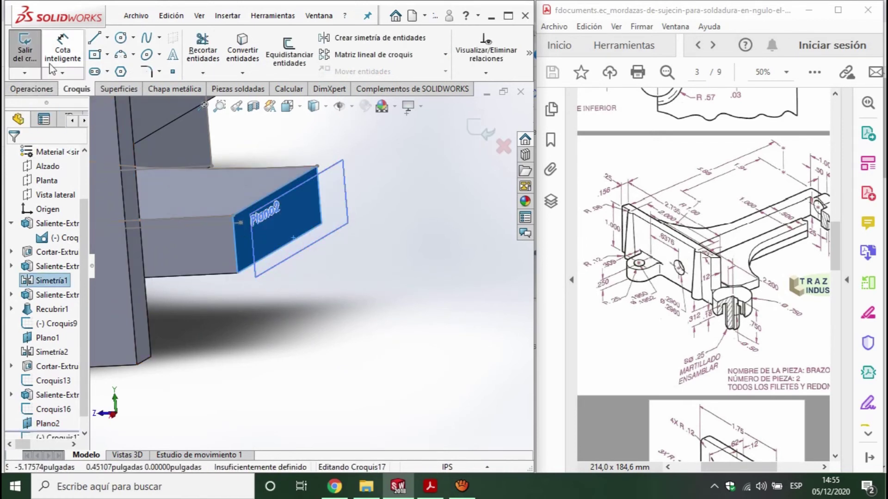
left_click(24, 50)
left_click(22, 425)
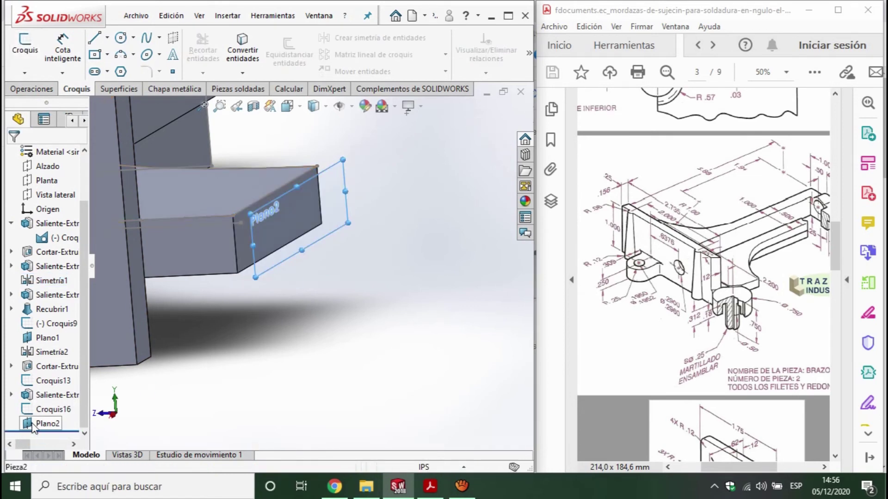
left_click(28, 45)
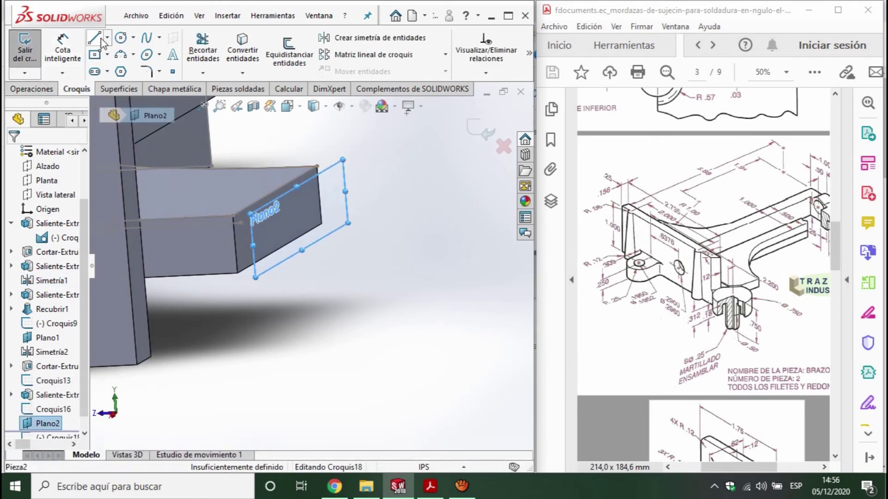
key("l")
middle_click_drag(261, 309, 249, 239)
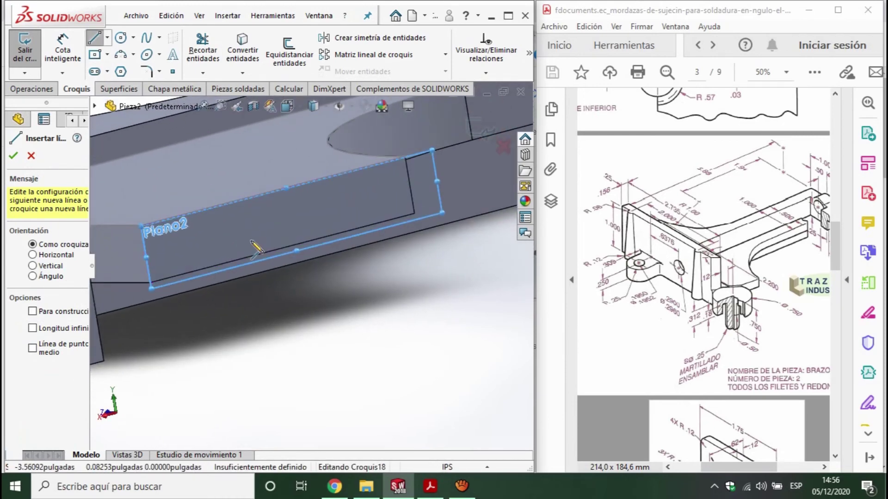
key("ctrl+7")
key("ctrl+8")
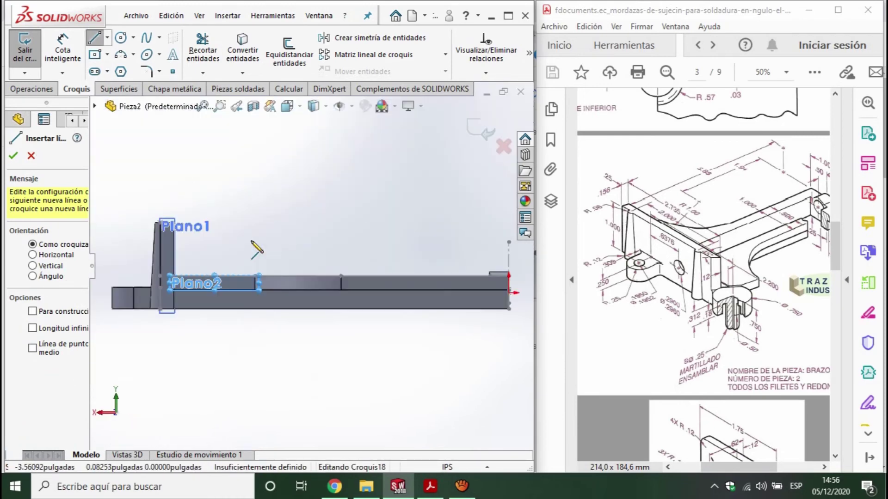
scroll(184, 311, "down", 2)
scroll(204, 284, "down", 3)
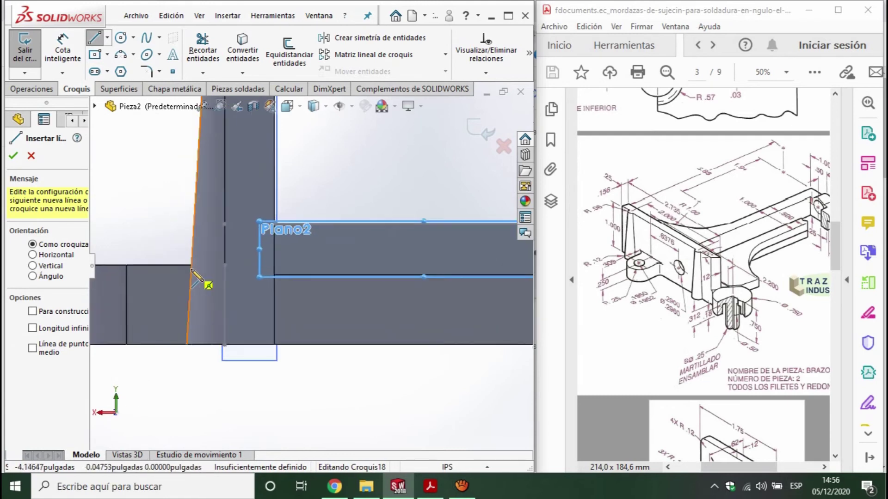
scroll(292, 280, "down", 3)
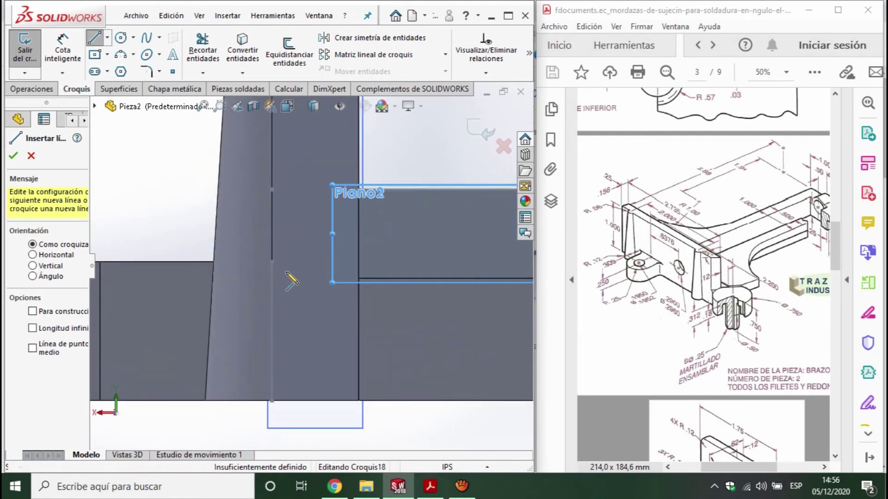
Step: Draw a vertical line down from the part's edge and dimension it 0.75 in
left_click(272, 190)
left_click(272, 304)
key("Escape")
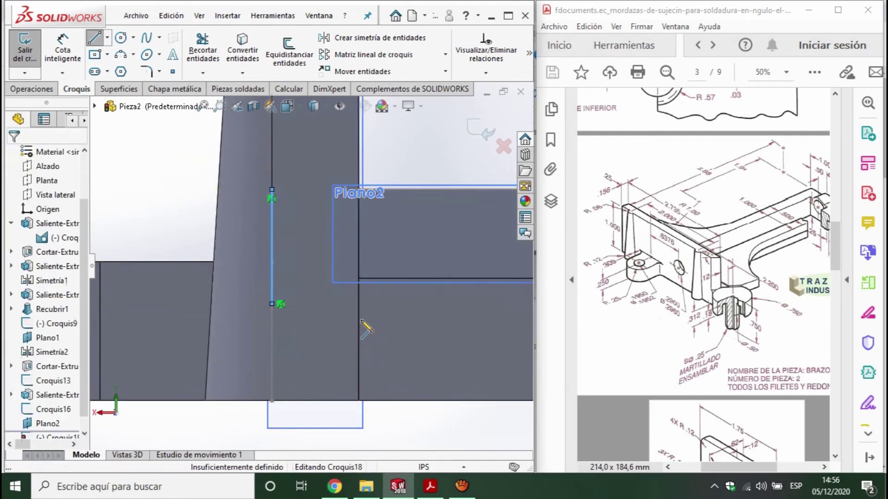
left_click(65, 57)
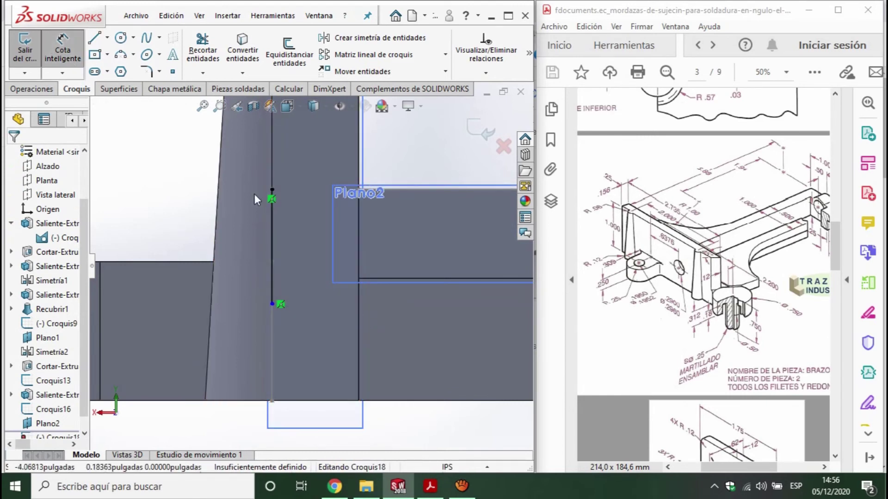
left_click(271, 225)
left_click(144, 255)
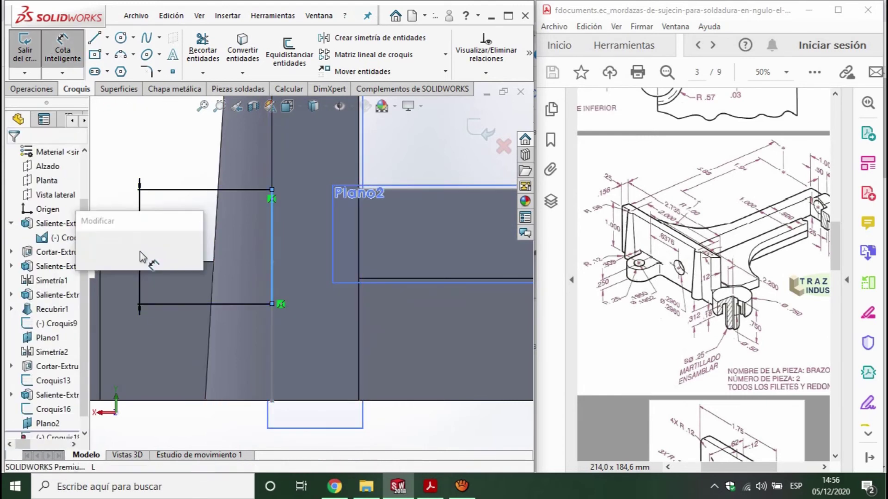
type(".75")
key("Return")
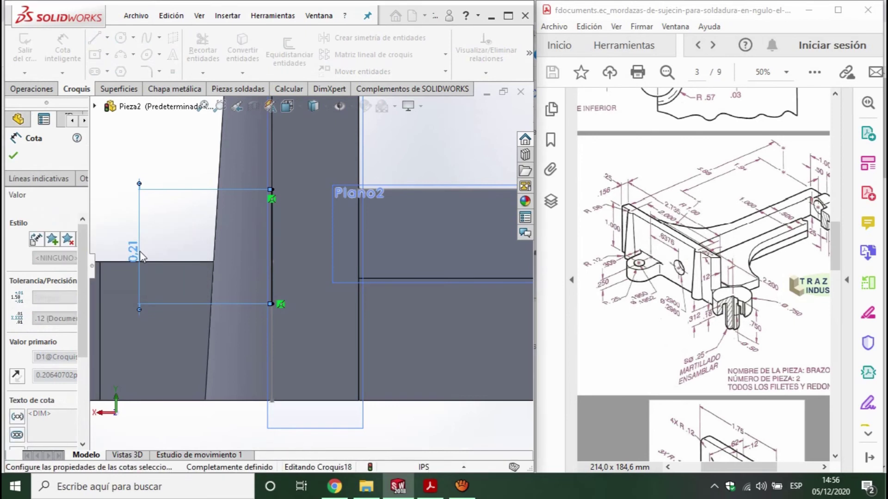
scroll(254, 361, "up", 2)
scroll(315, 323, "up", 2)
scroll(314, 322, "down", 3)
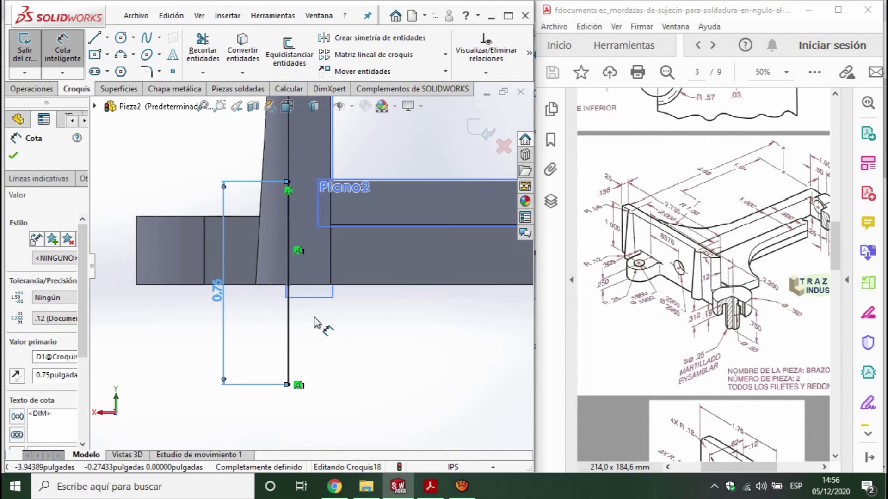
left_click(95, 38)
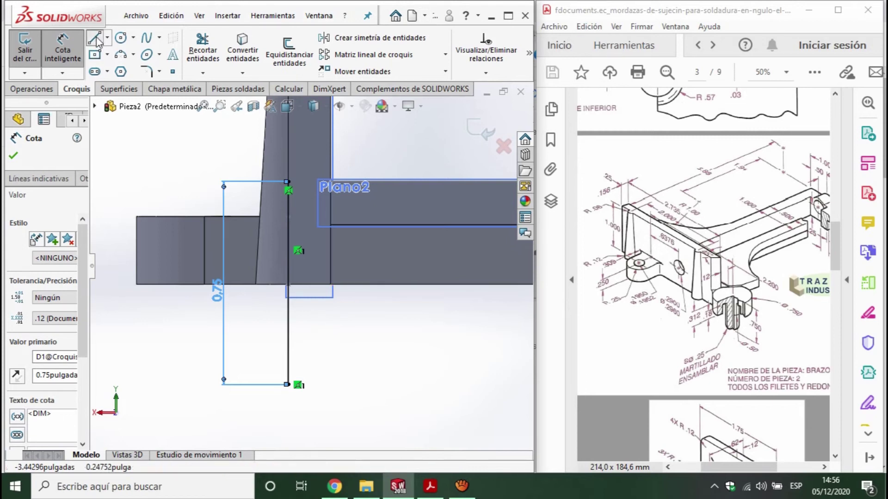
Step: Draw a horizontal line from the 0.75 line's top and dimension it .75/2 (0.38 in)
left_click(288, 182)
left_click(172, 182)
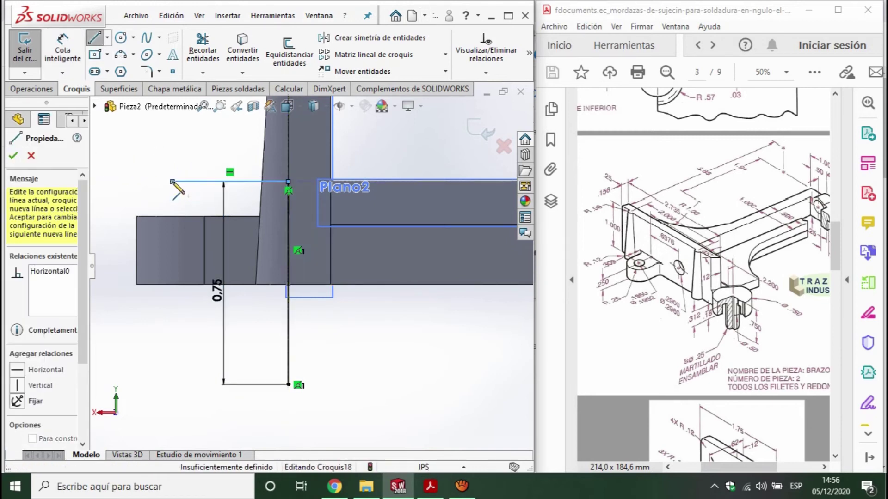
key("Escape")
left_click(62, 50)
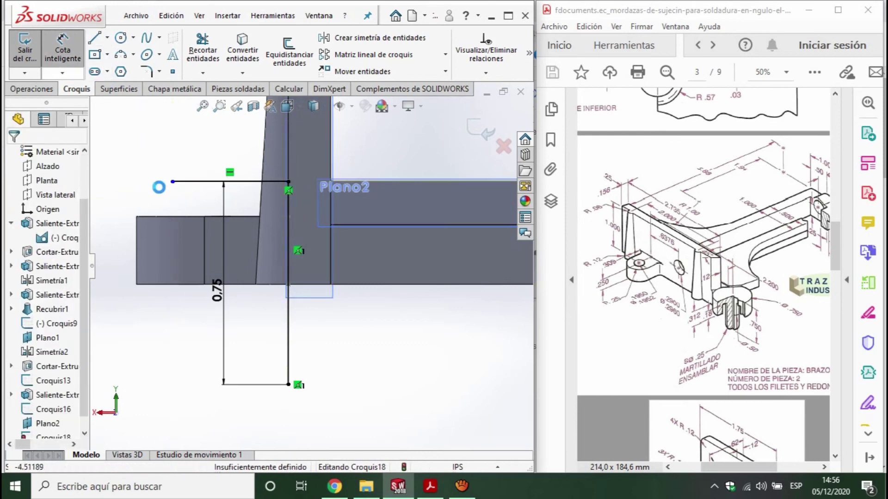
left_click(190, 169)
left_click(190, 162)
type(".75/2")
key("Return")
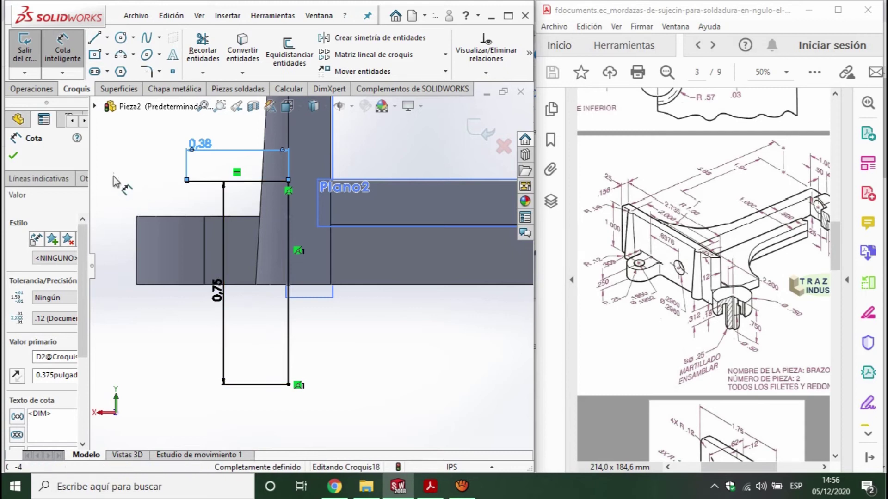
Step: Sketch the stepped pin profile outline from the top line down to the bottom edge
left_click(94, 40)
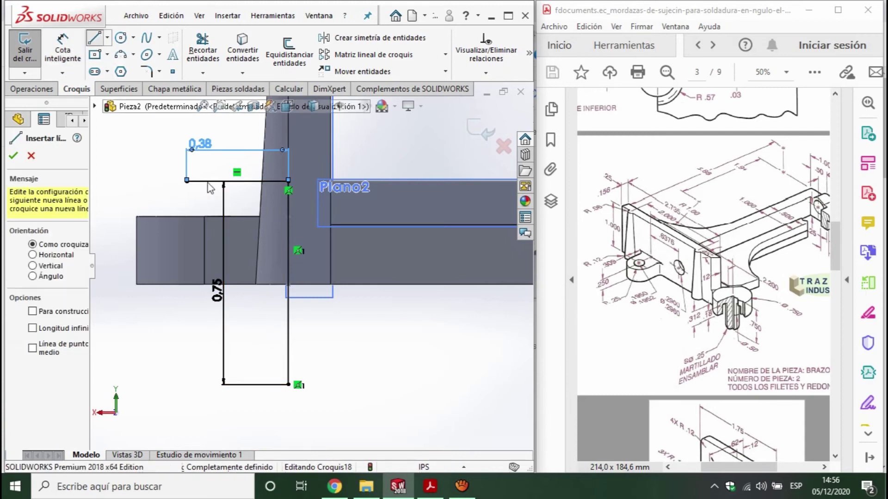
left_click(187, 180)
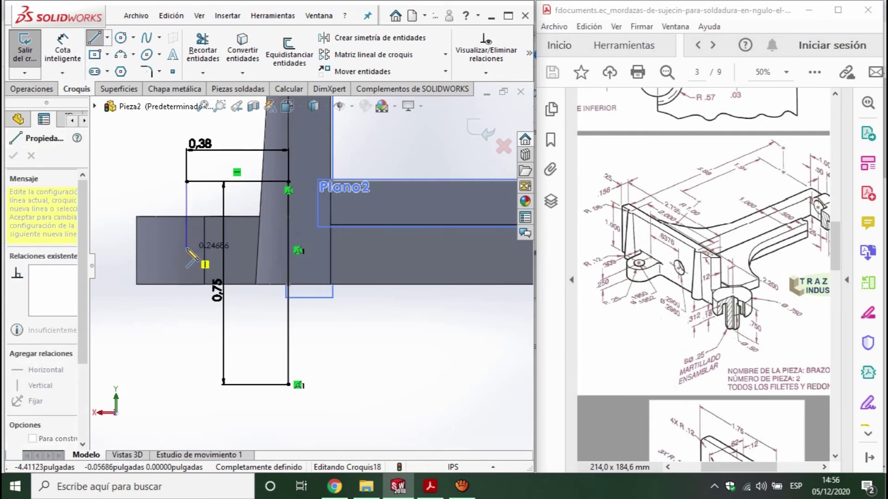
left_click(187, 274)
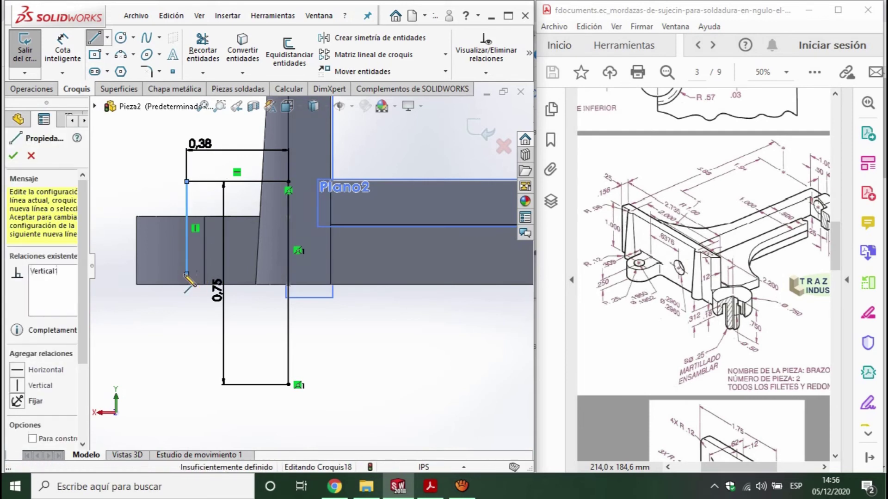
left_click(212, 274)
left_click(212, 216)
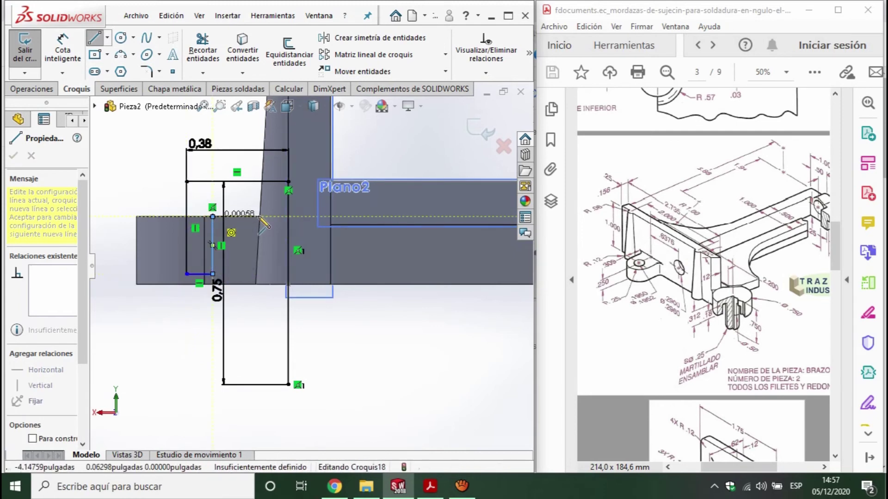
left_click(259, 216)
left_click(260, 384)
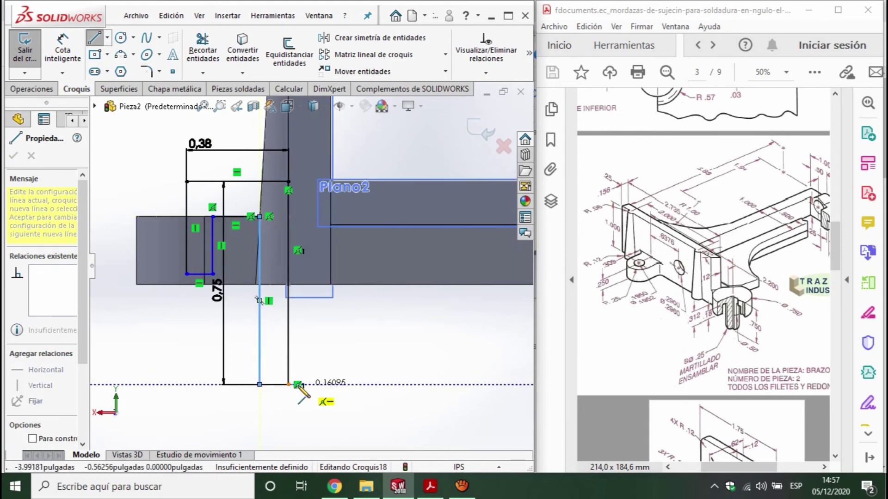
left_click(290, 385)
key("Escape")
Step: Dimension the profile's left vertical edge at 0.31 in, discarding a redundant 0.18 dimension
left_click(63, 49)
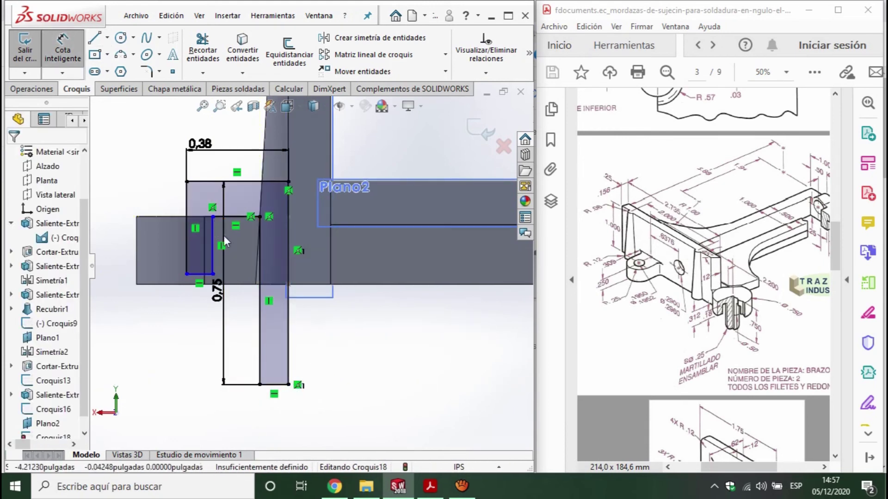
left_click(187, 222)
left_click(130, 203)
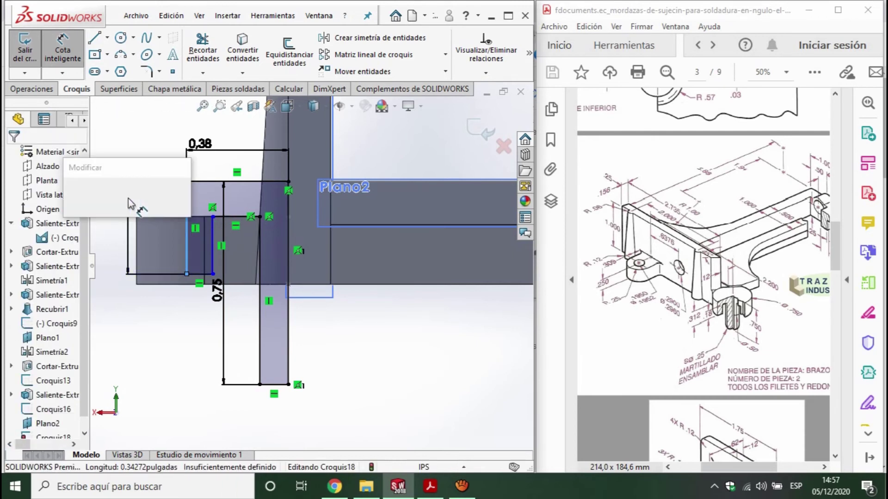
type(".31")
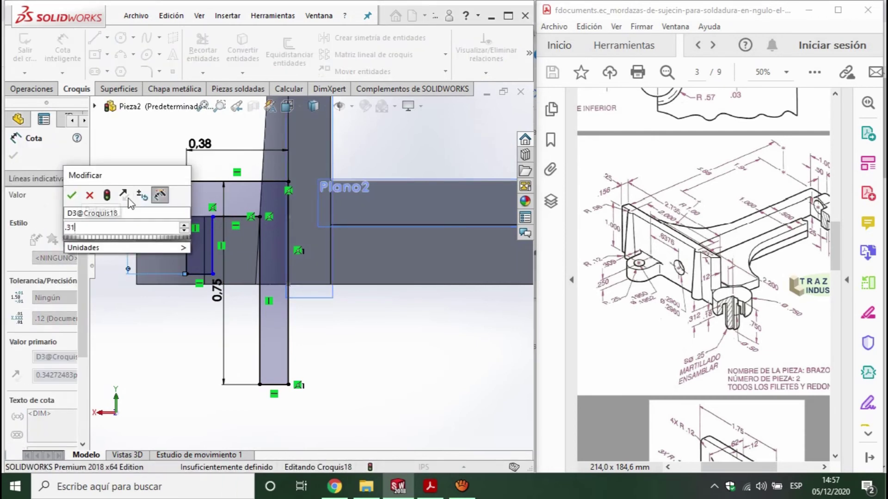
key("Return")
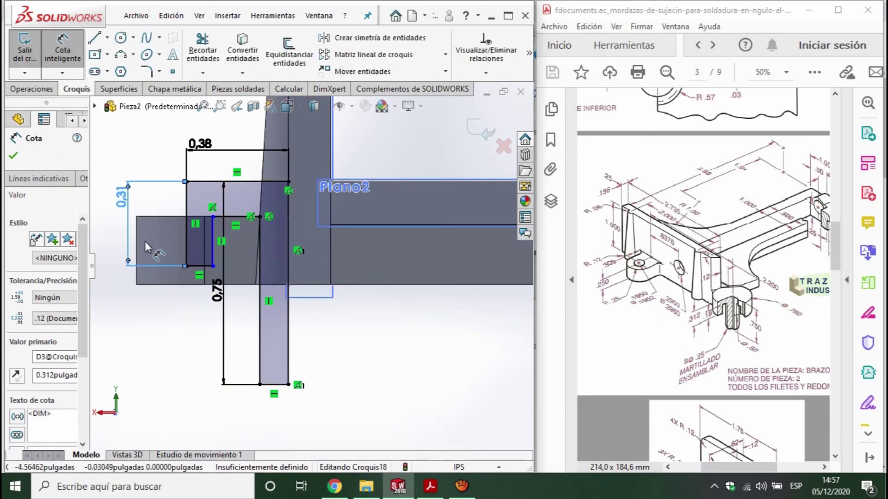
left_click(214, 245)
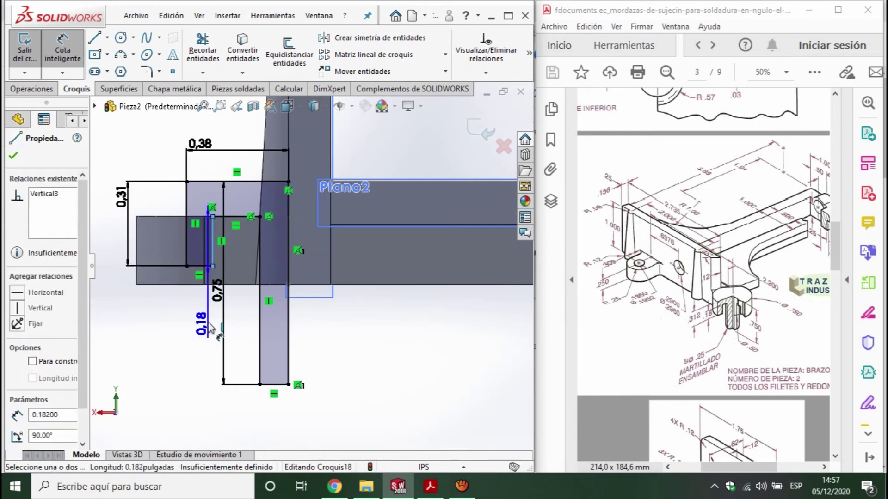
left_click(170, 243)
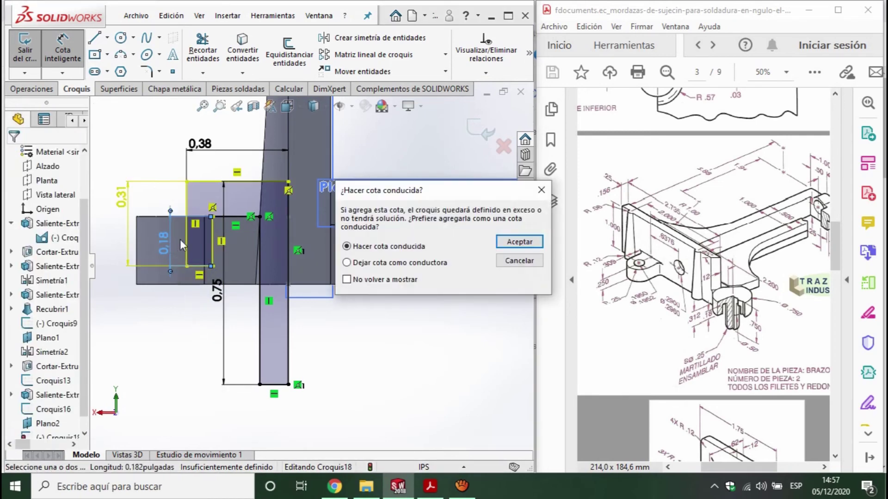
key("Escape")
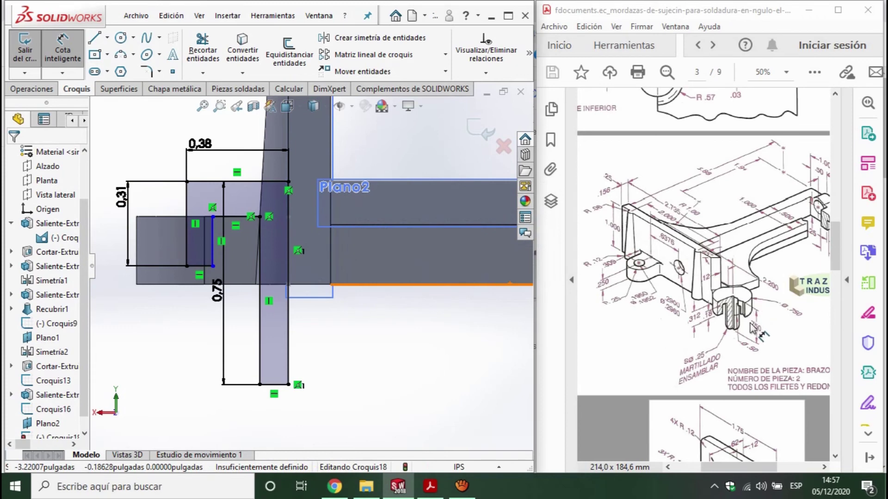
left_click(728, 347)
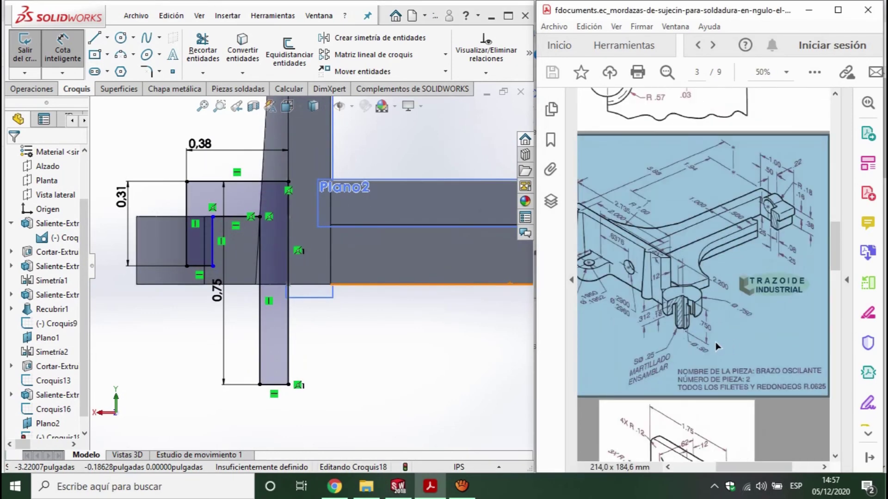
scroll(726, 346, "up", 1, "ctrl")
scroll(697, 344, "up", 1, "ctrl")
left_click(636, 350)
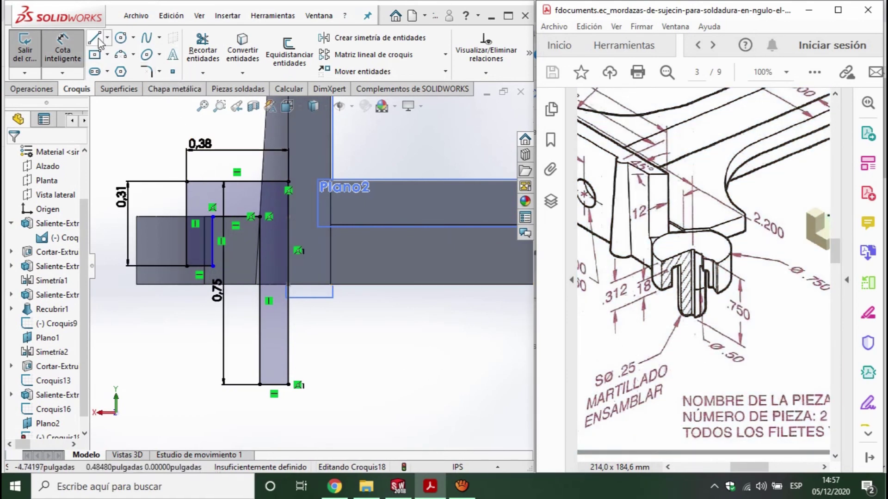
Step: Delete the unwanted 0.10 dimension and the profile's inner vertical line
left_click(83, 66)
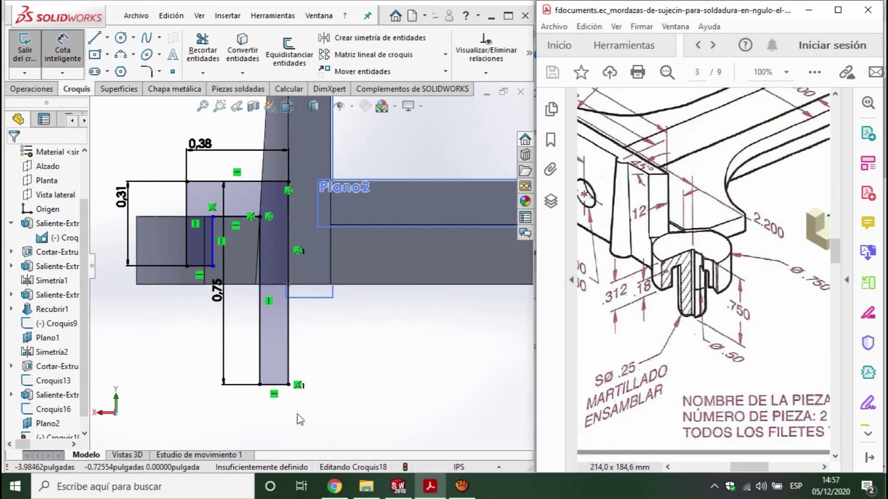
left_click(270, 385)
left_click(278, 432)
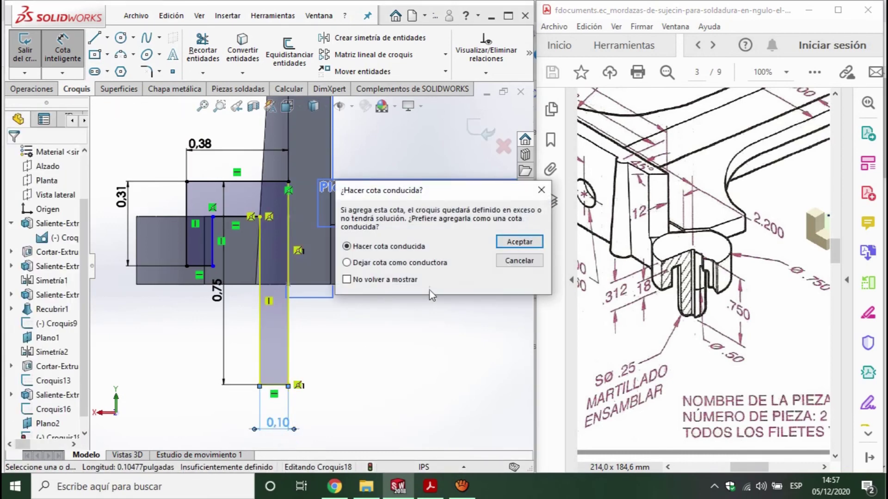
left_click(510, 245)
key("Escape")
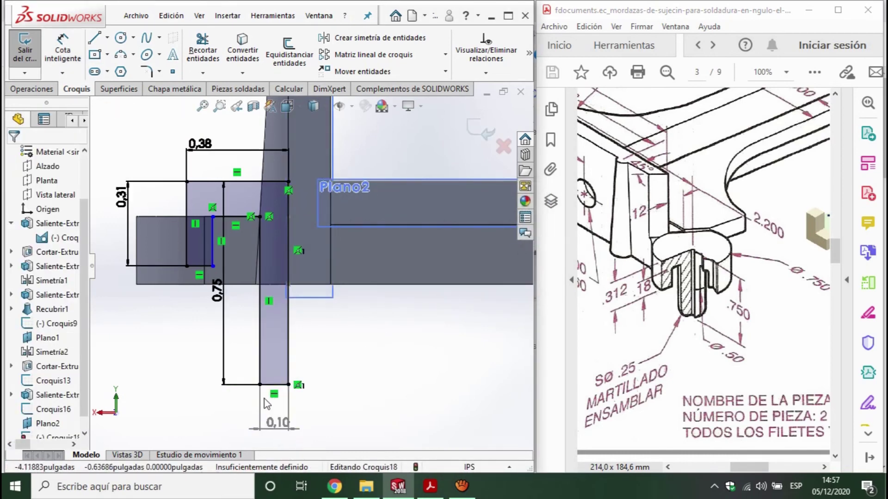
key("Delete")
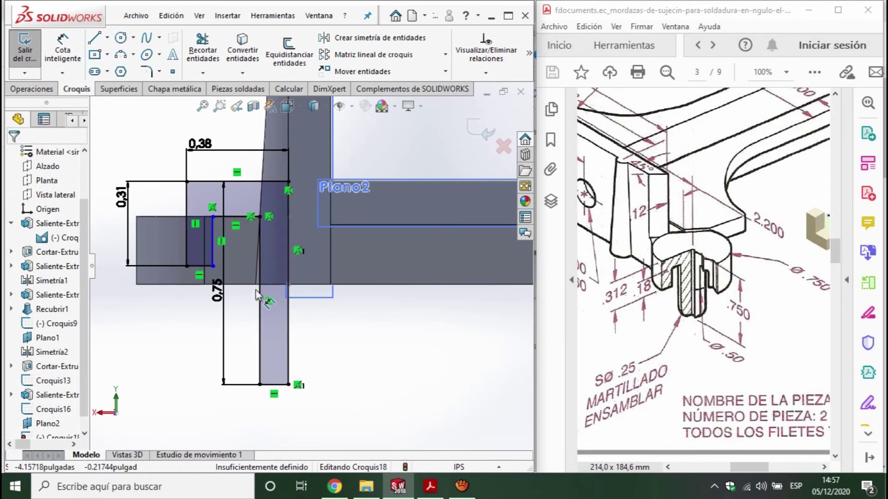
left_click(258, 215)
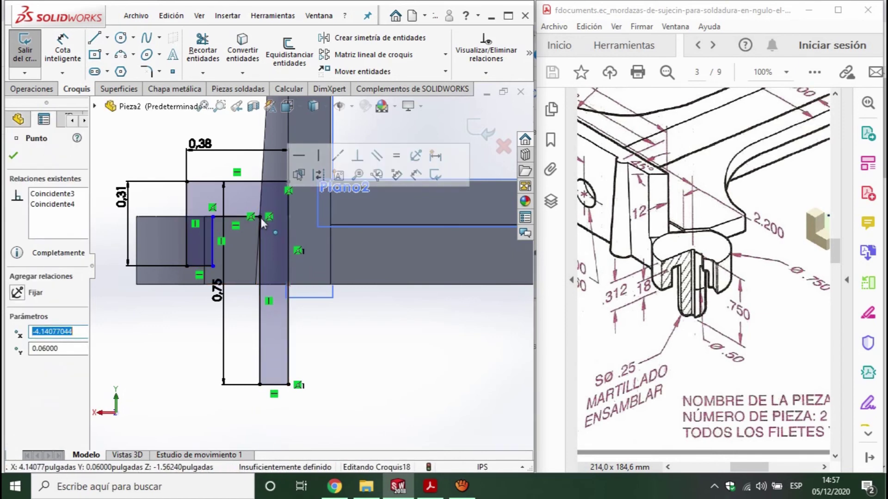
key("Delete")
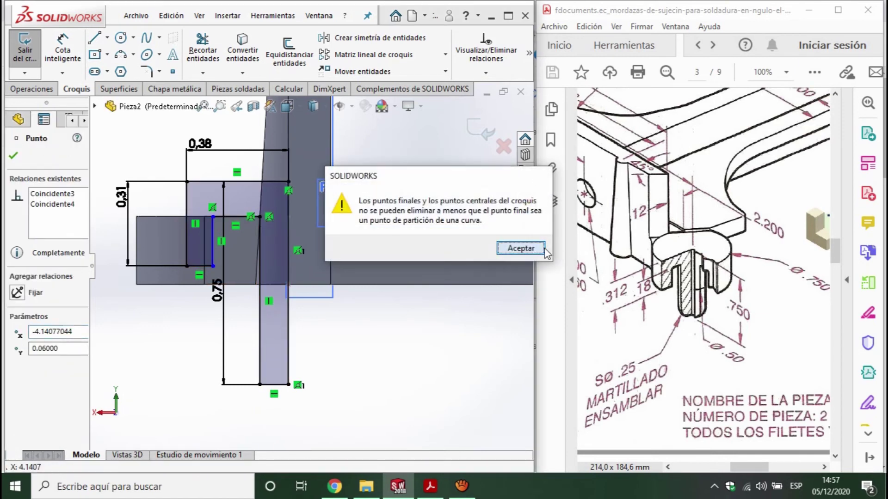
left_click(545, 249)
left_click(259, 275)
key("Delete")
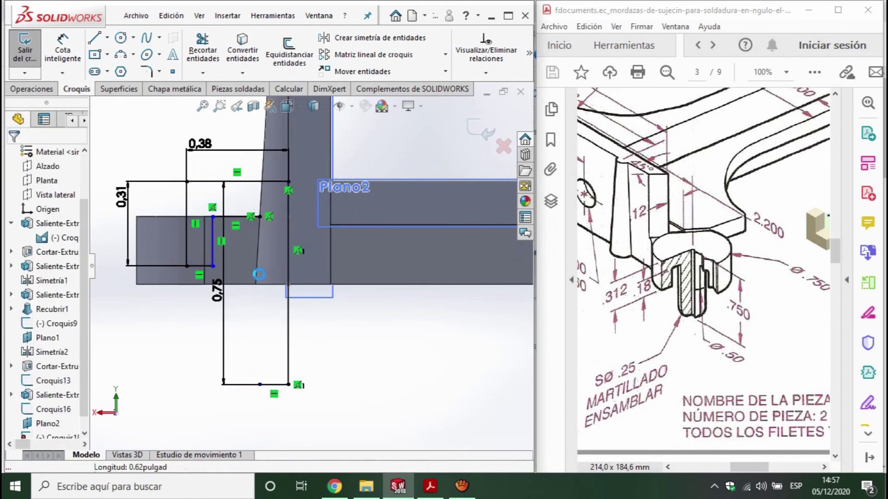
Step: Set the pin's bottom edge to .25/2 (0.13 in) and draw a vertical line up to the top edge
left_click(62, 51)
left_click(247, 385)
left_click(273, 414)
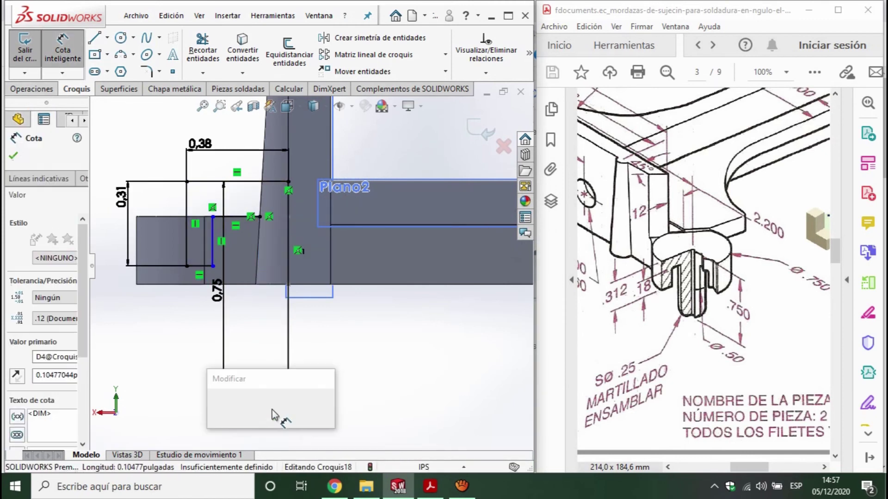
type(".25/2")
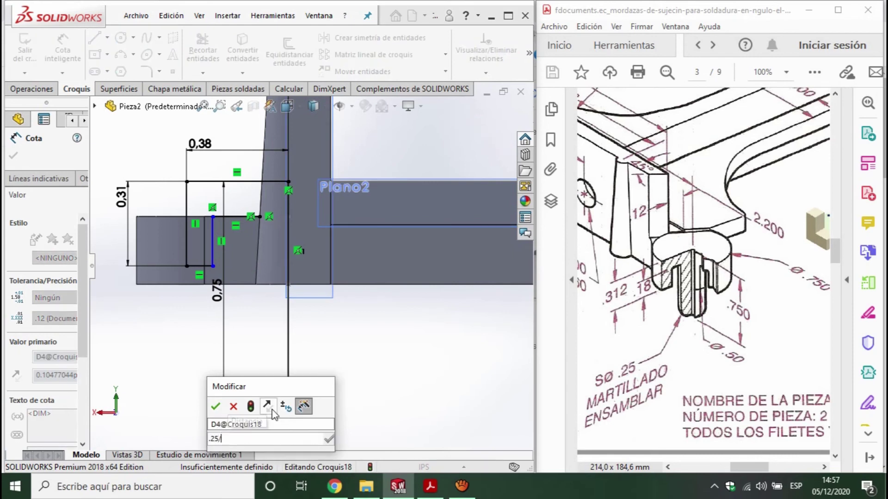
key("Return")
key("l")
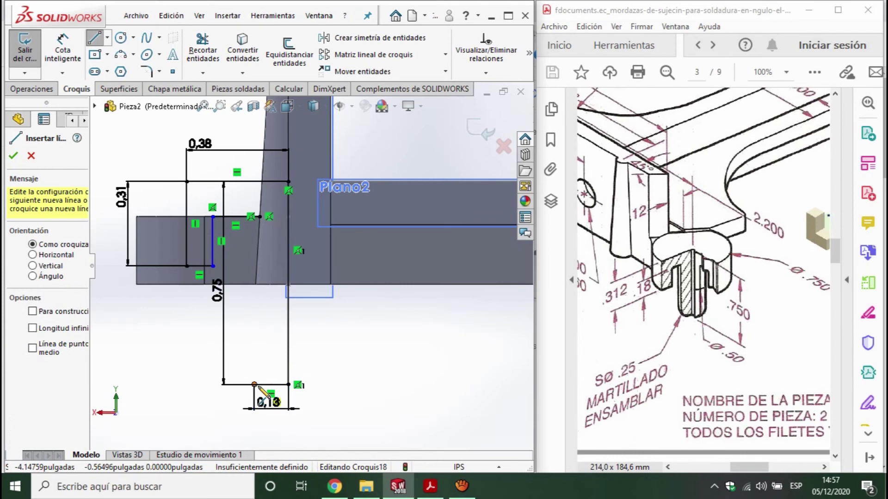
left_click(254, 384)
left_click(254, 192)
key("Escape")
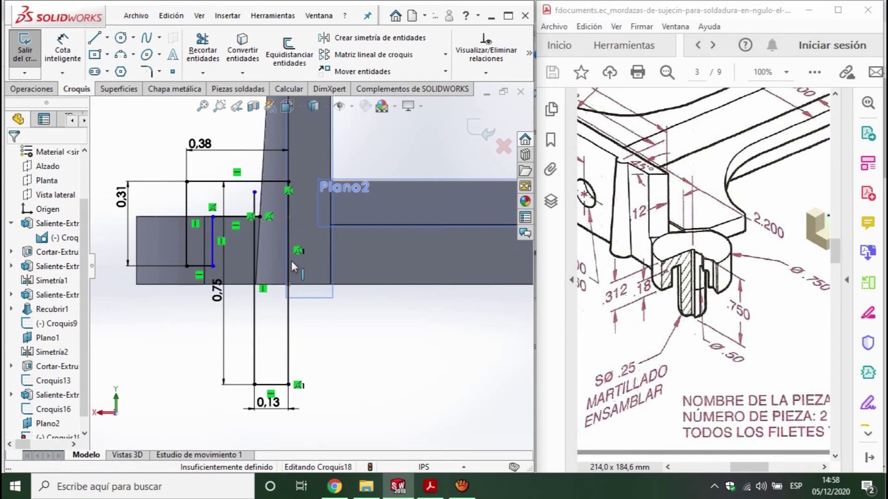
left_click(198, 52)
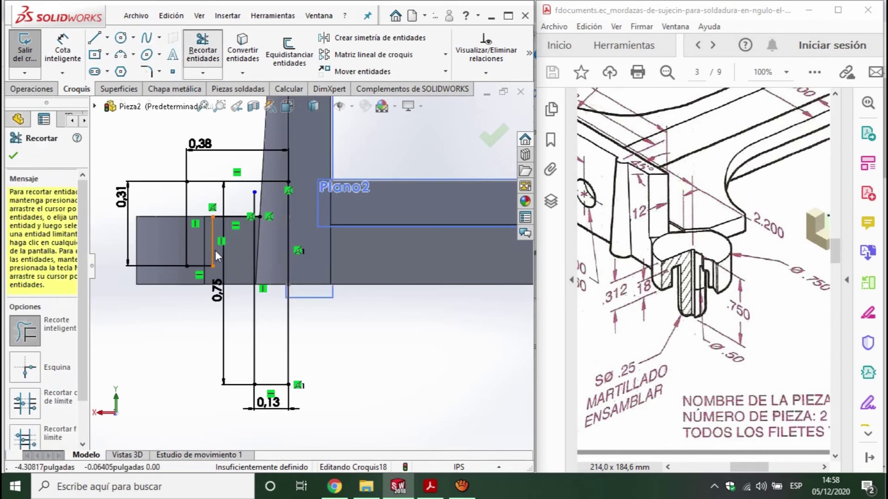
Step: Trim the leftover corner stub, then trial a revolve about Línea5 and cancel it
scroll(259, 217, "down", 3)
scroll(249, 222, "down", 2)
left_click_drag(251, 228, 232, 199)
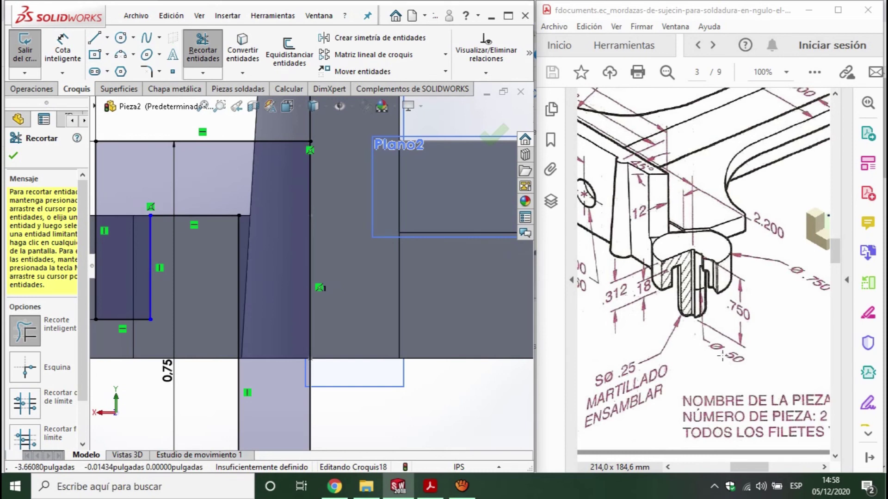
key("z")
key("z")
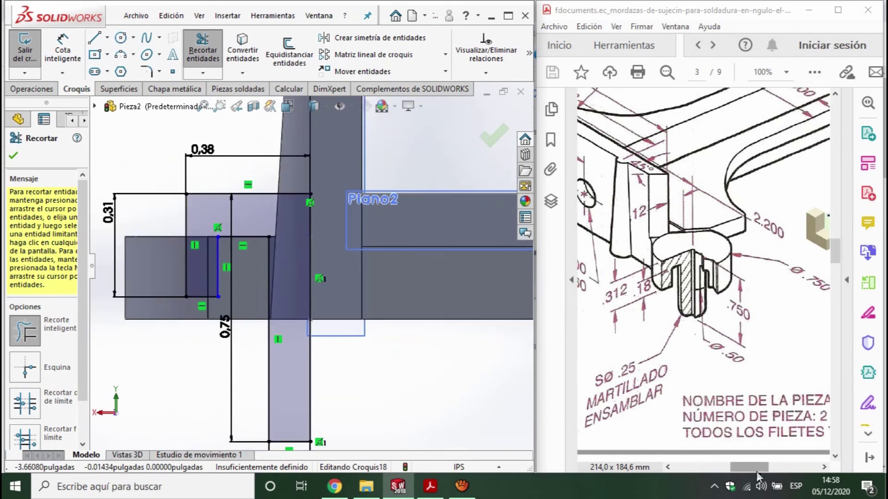
left_click(753, 472)
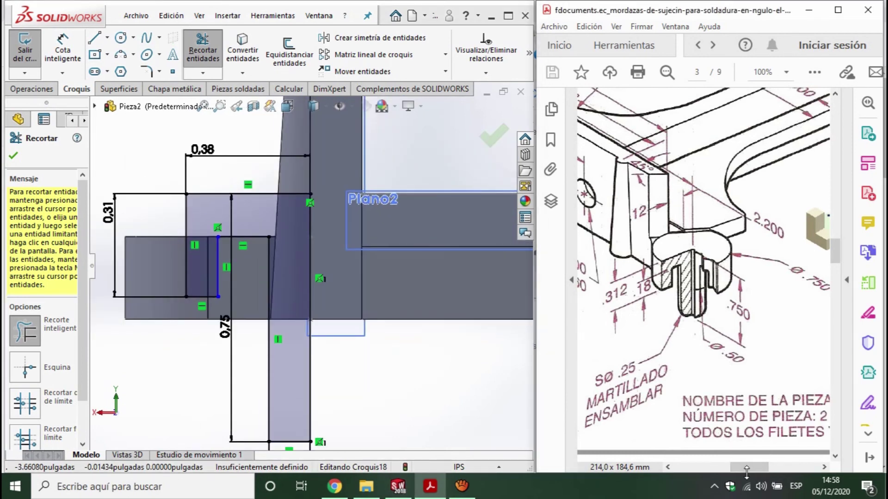
key("ctrl+minus")
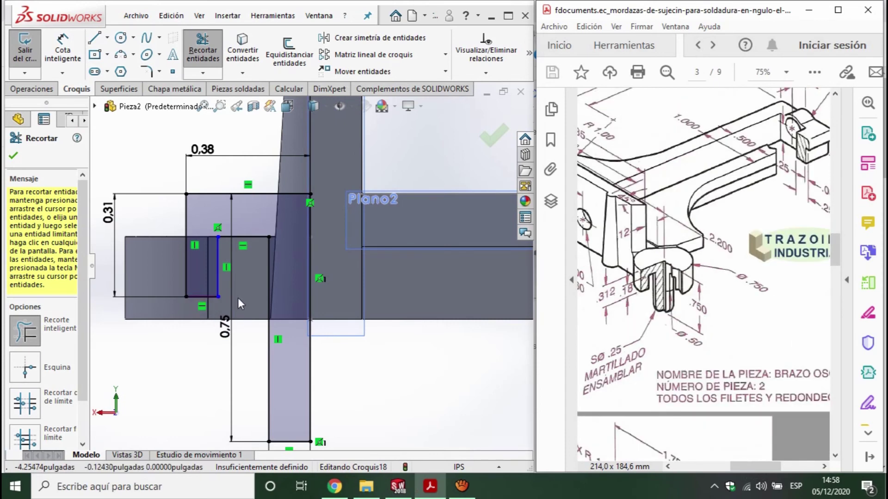
left_click(41, 88)
left_click(85, 58)
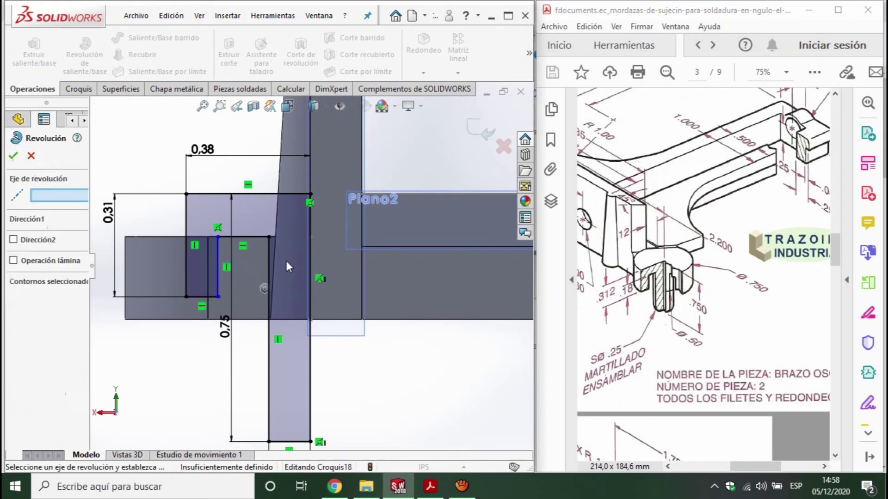
left_click(272, 235)
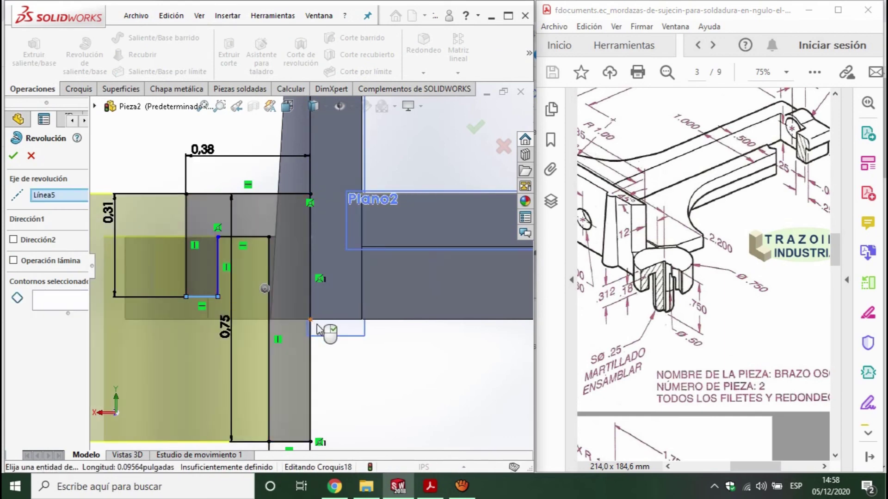
scroll(317, 326, "up", 3)
middle_click_drag(285, 305, 284, 327)
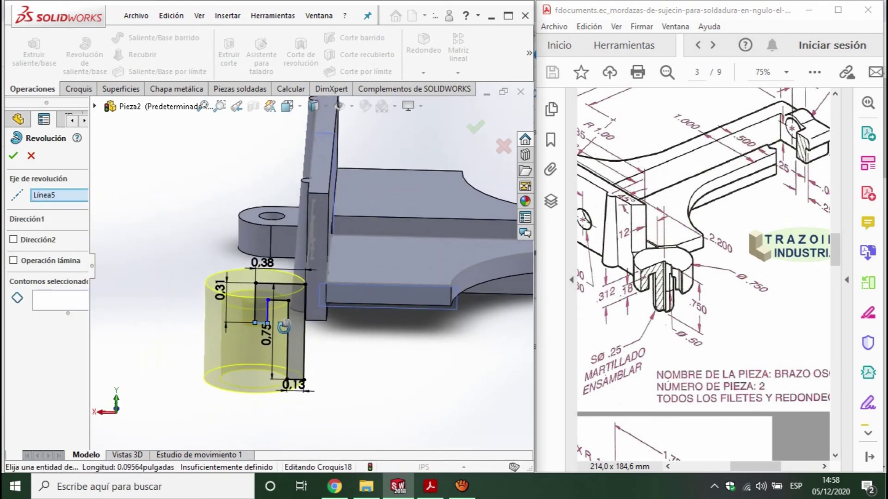
key("Escape")
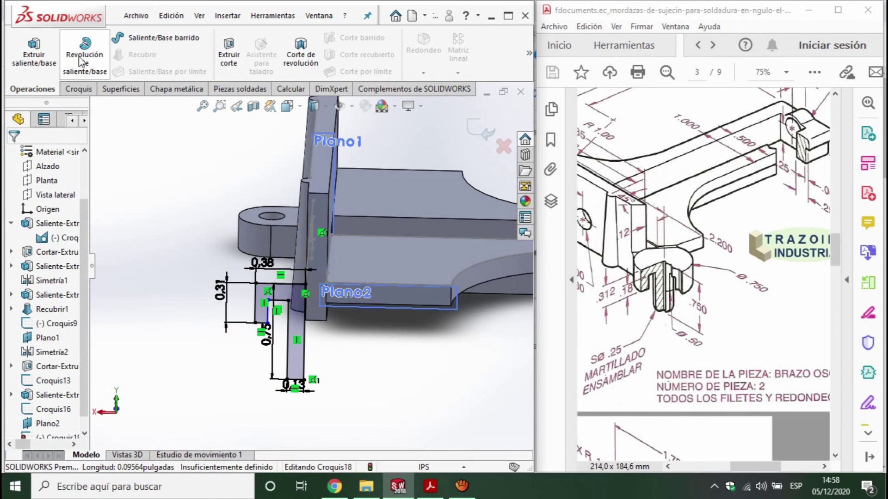
Step: Draw a vertical construction line below the pin as the revolve axis
left_click(80, 90)
left_click(105, 41)
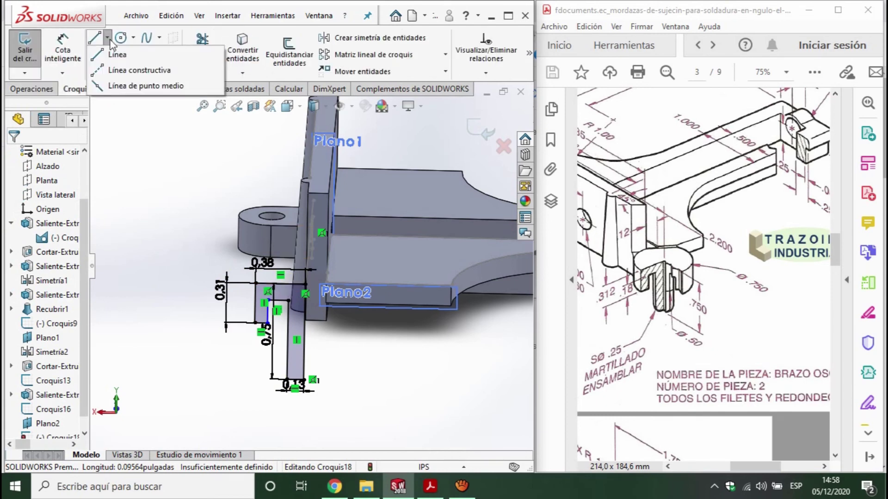
left_click(134, 71)
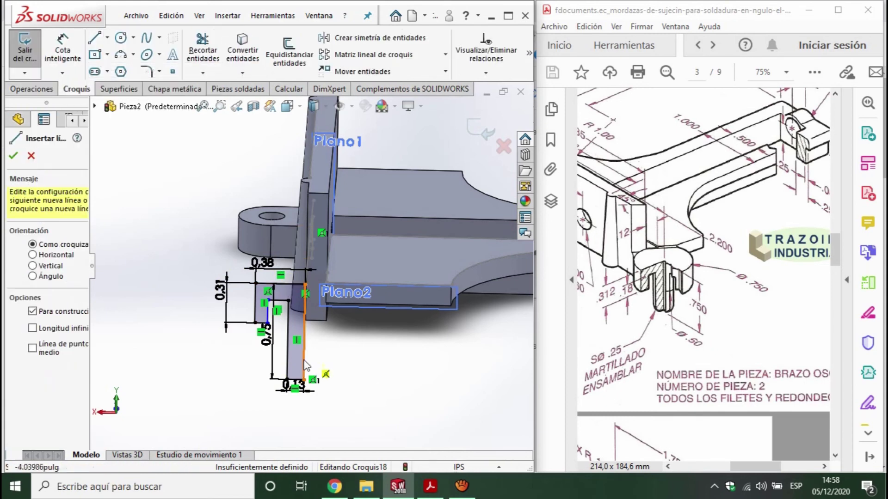
left_click(303, 391)
left_click(302, 430)
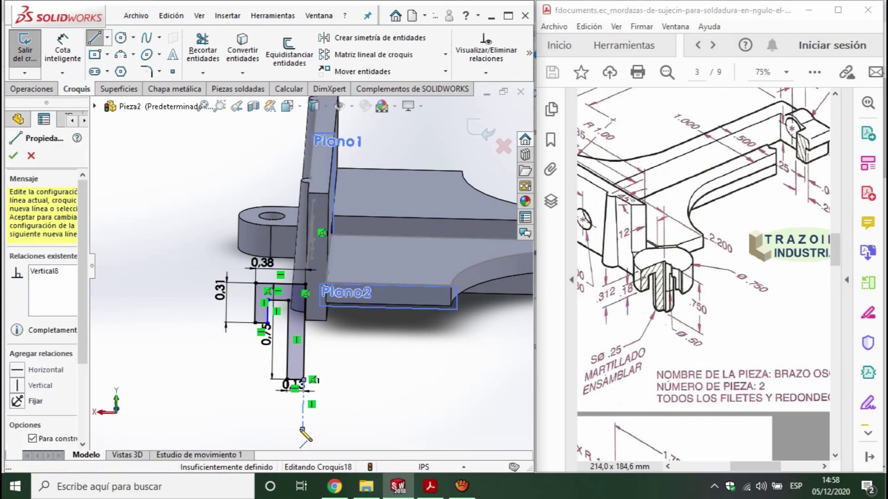
key("Escape")
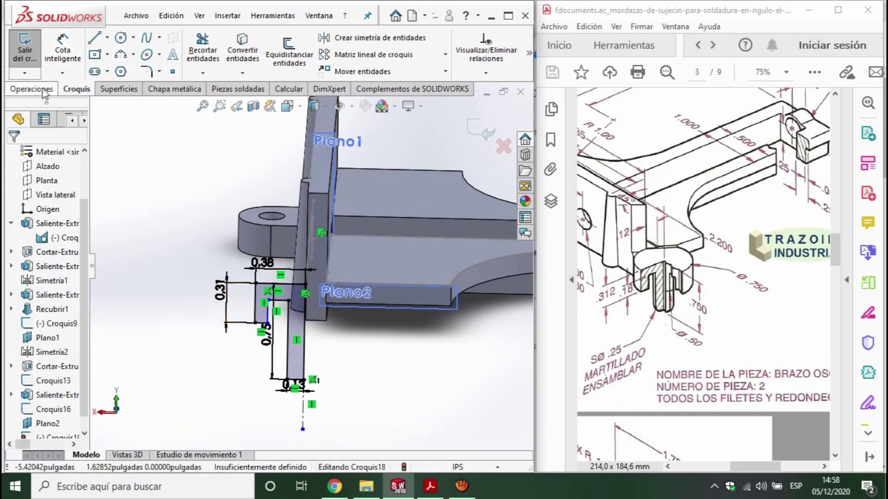
Step: Revolve the pin profile into Revolución1 and inspect the new pin
left_click(42, 92)
left_click(85, 53)
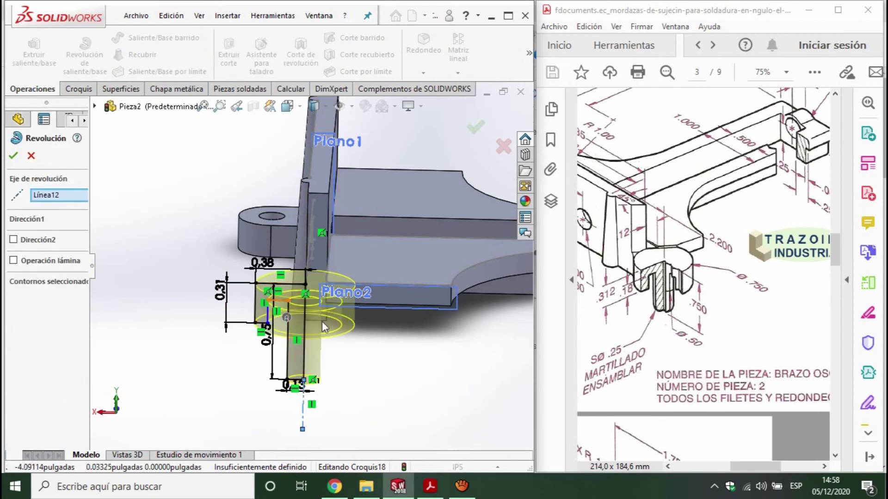
left_click(13, 156)
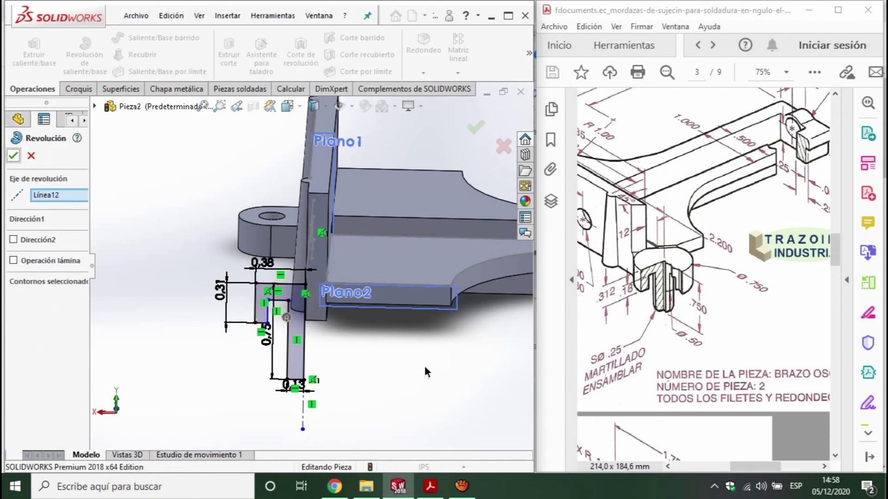
mouse_move(318, 297)
middle_mouse_down()
mouse_move(317, 275)
mouse_move(343, 323)
mouse_move(404, 327)
mouse_move(410, 254)
mouse_move(387, 246)
mouse_move(393, 255)
middle_mouse_up()
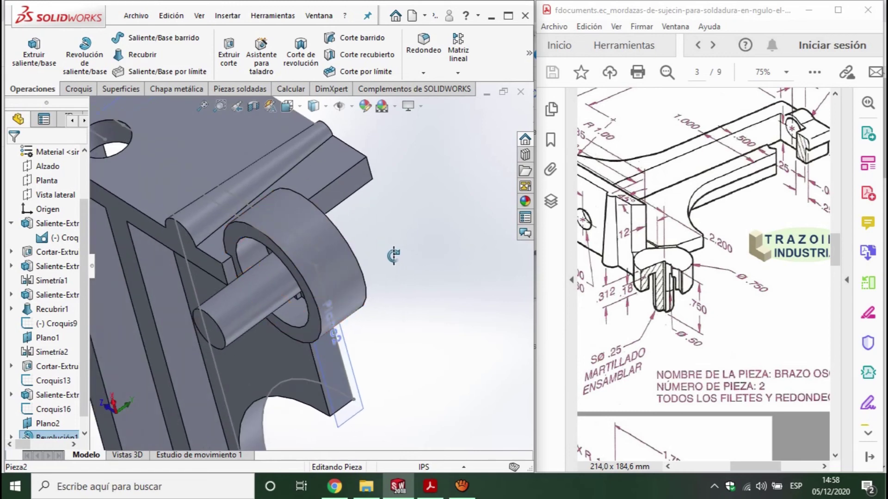
Step: Close the panel over the reference drawing and select the pin's circular outer end edge
left_click(639, 374)
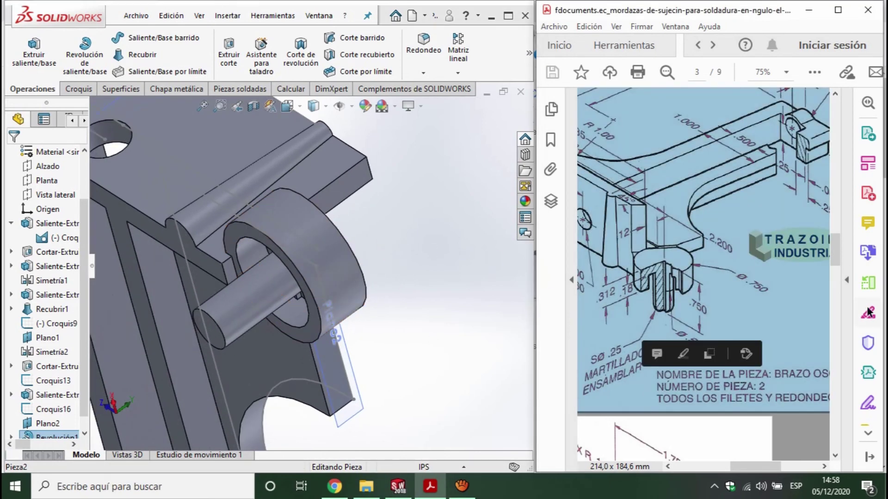
left_click(868, 312)
left_click(869, 98)
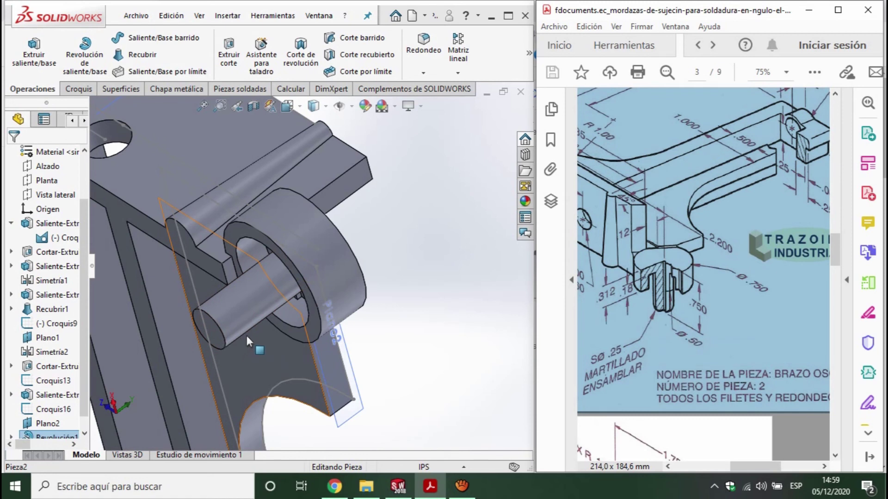
left_click(216, 323)
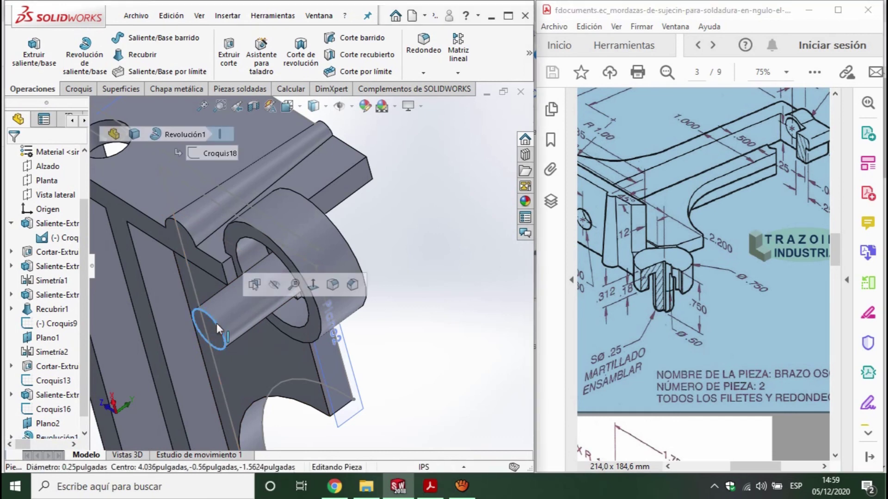
left_click(67, 89)
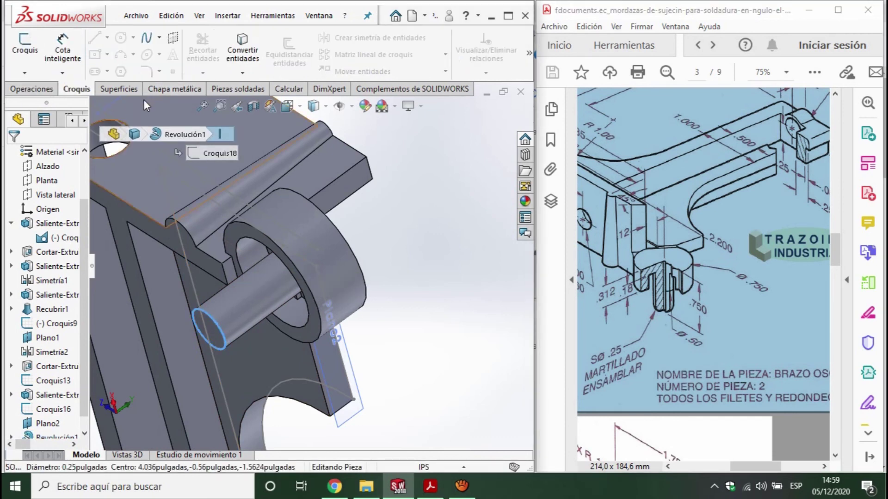
left_click(32, 89)
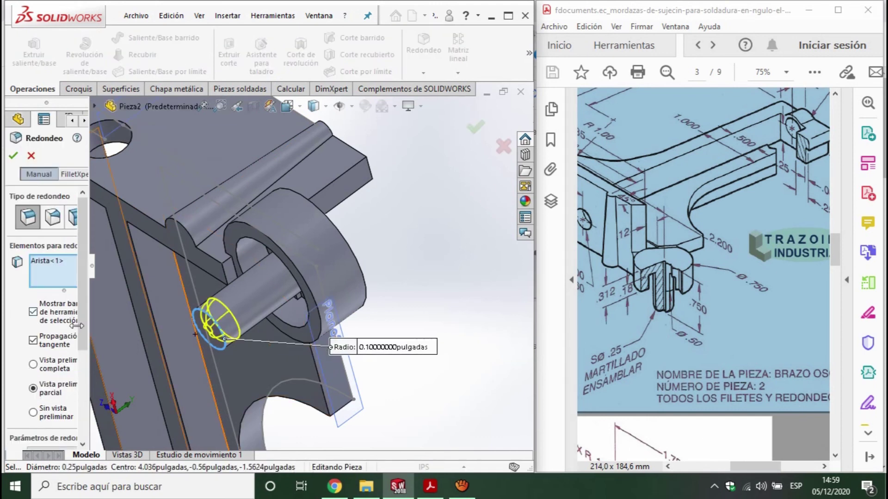
Step: Fillet the pin's outer end edge with a 0.125 in radius
left_click_drag(77, 326, 232, 333)
left_click(48, 420)
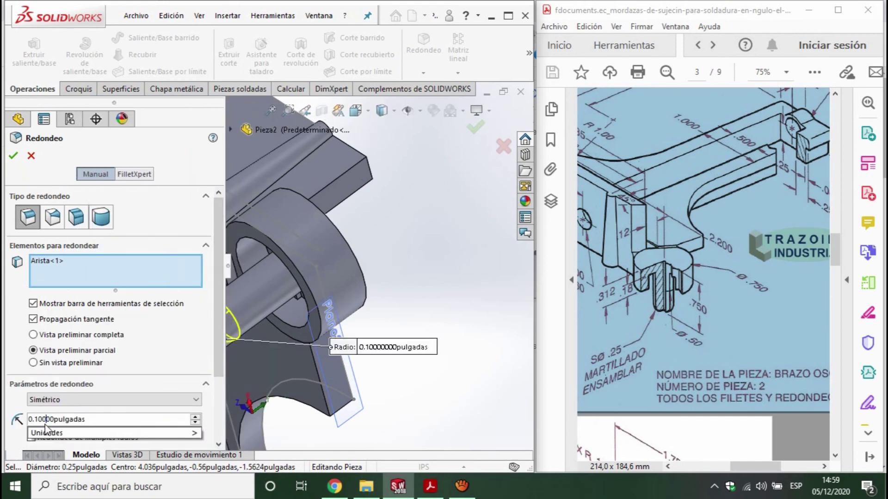
mouse_move(62, 433)
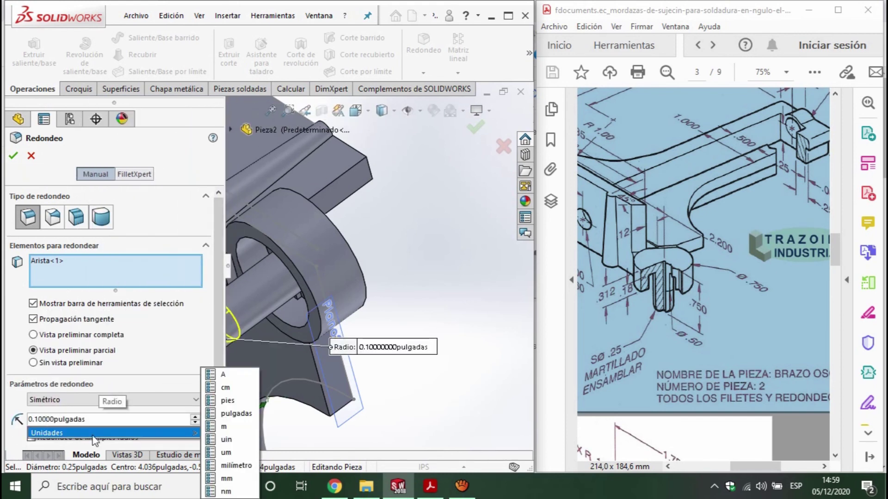
key("Delete")
key("Delete")
key("Delete")
key("BackSpace")
type("25")
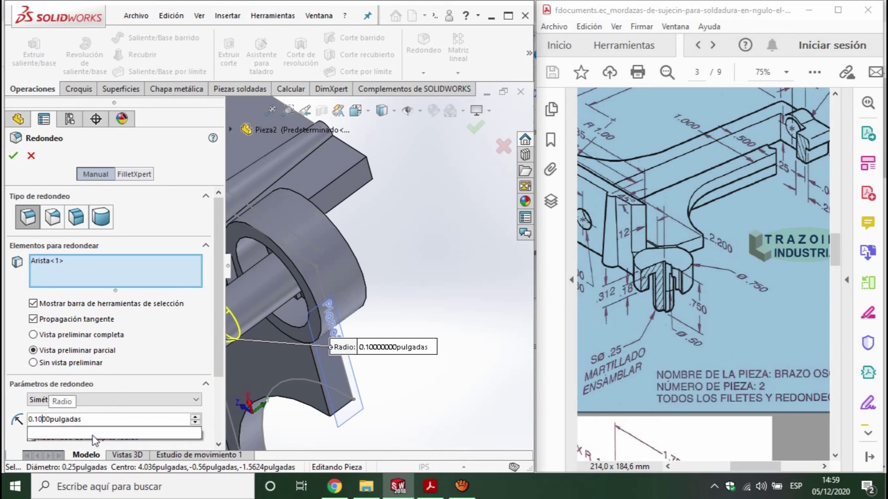
key("Return")
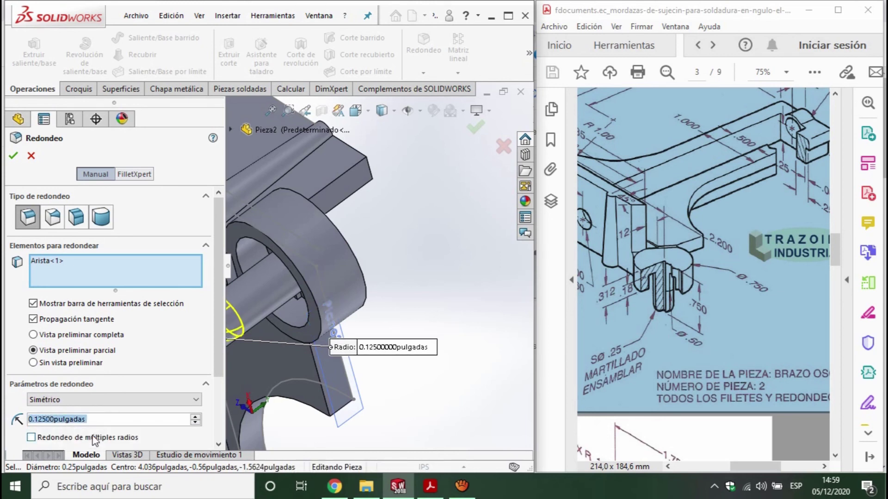
left_click(13, 156)
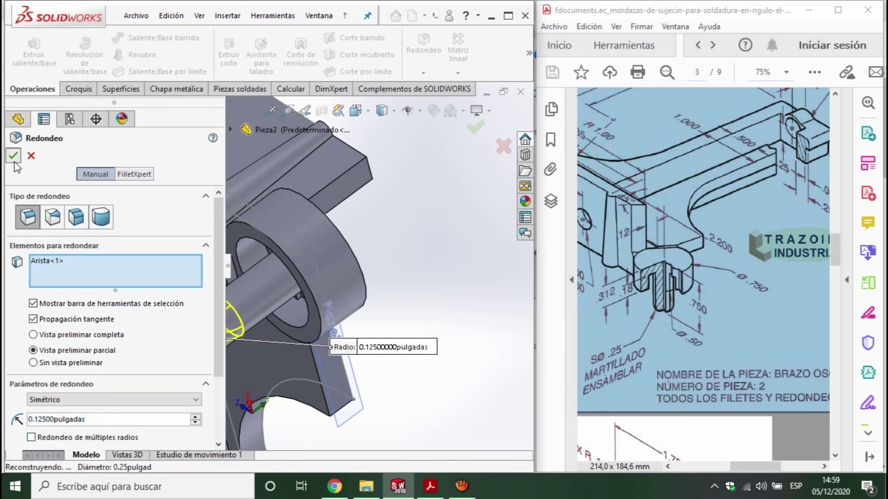
Step: Turn the part toward the leg corner and start sketch Croquis19 on the bar's top face
scroll(282, 328, "up", 1)
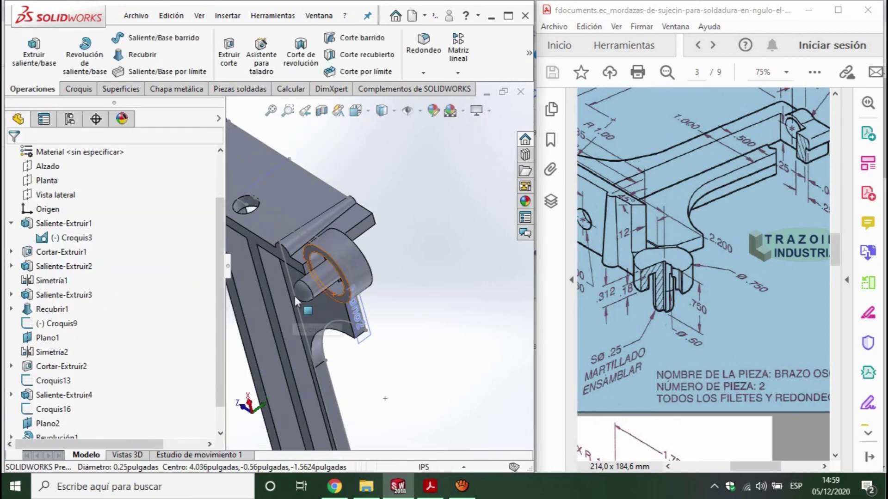
scroll(295, 296, "up", 2)
scroll(326, 287, "up", 2)
scroll(341, 305, "up", 2)
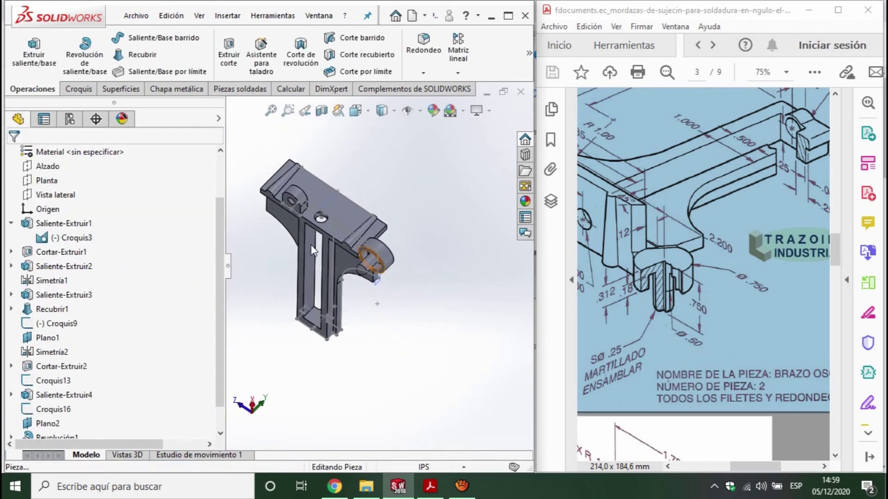
middle_click_drag(311, 245, 360, 250)
middle_click_drag(260, 279, 324, 301)
scroll(332, 309, "down", 5)
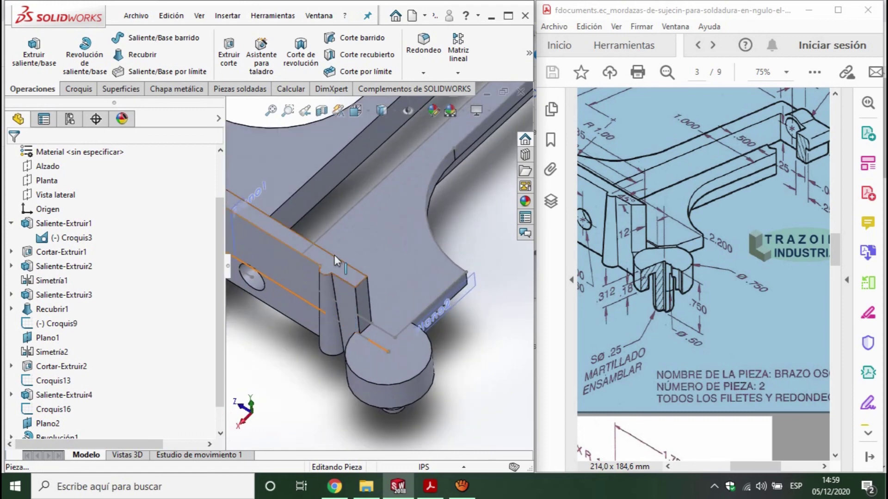
scroll(334, 254, "down", 3)
left_click(80, 89)
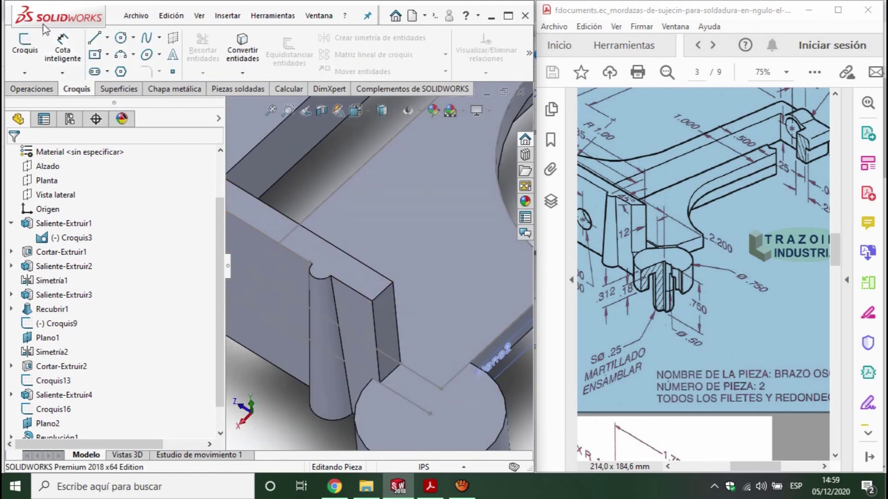
left_click(23, 42)
left_click(341, 262)
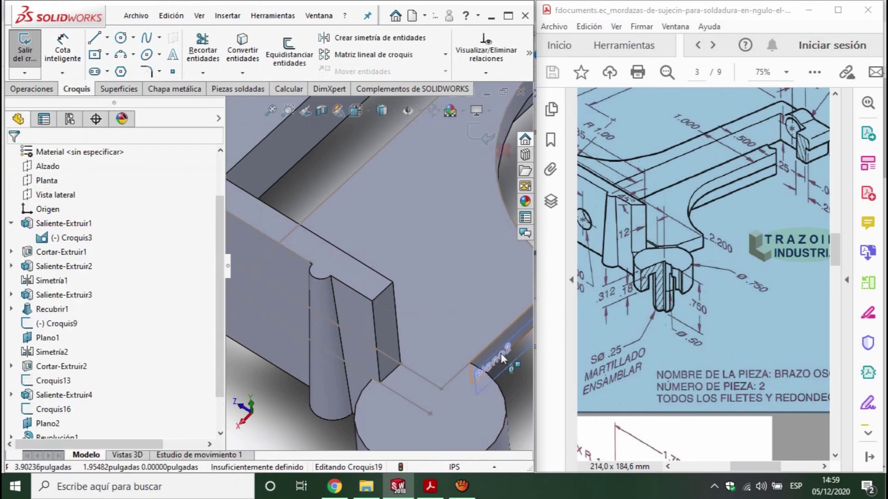
Step: Sketch a line across the bar's top face starting from its outer corner
left_click(347, 270)
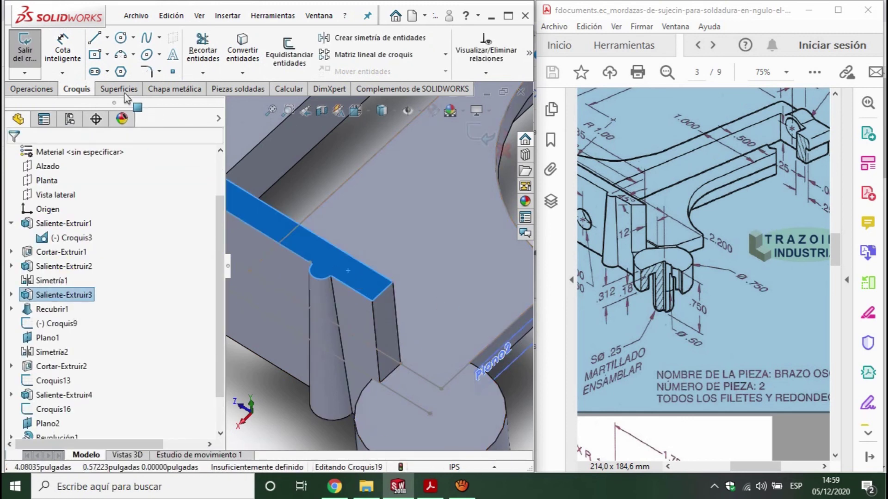
left_click(96, 38)
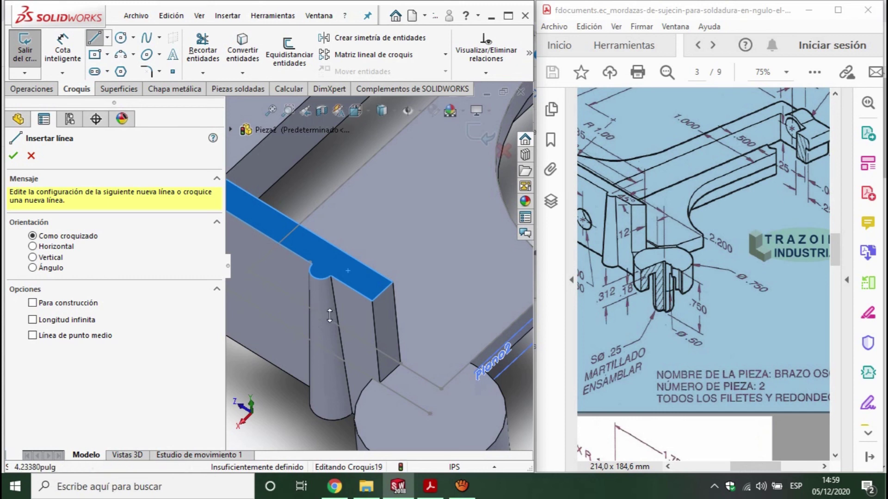
left_click(392, 281)
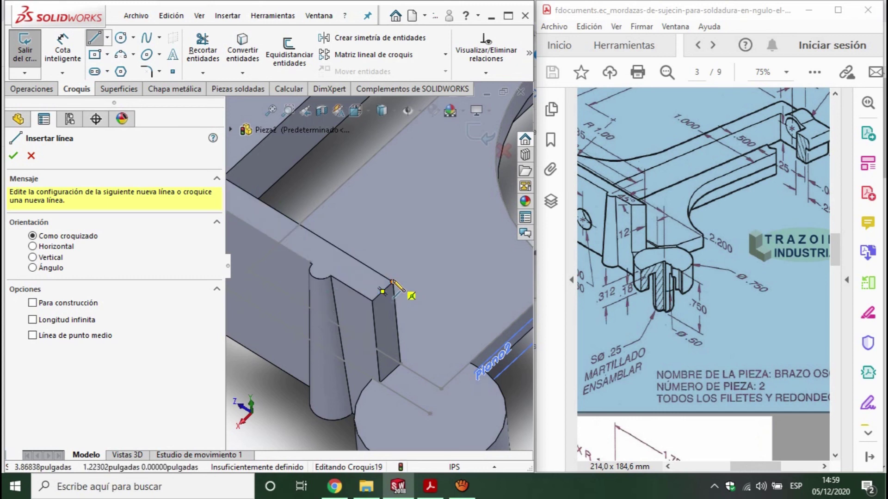
left_click(300, 313)
key("Escape")
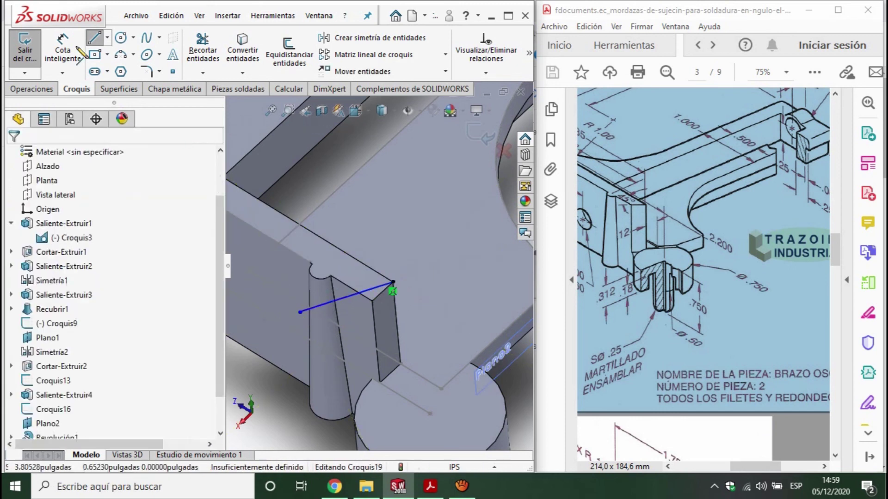
Step: Dimension the new line at 45° to the bar edge
left_click(62, 51)
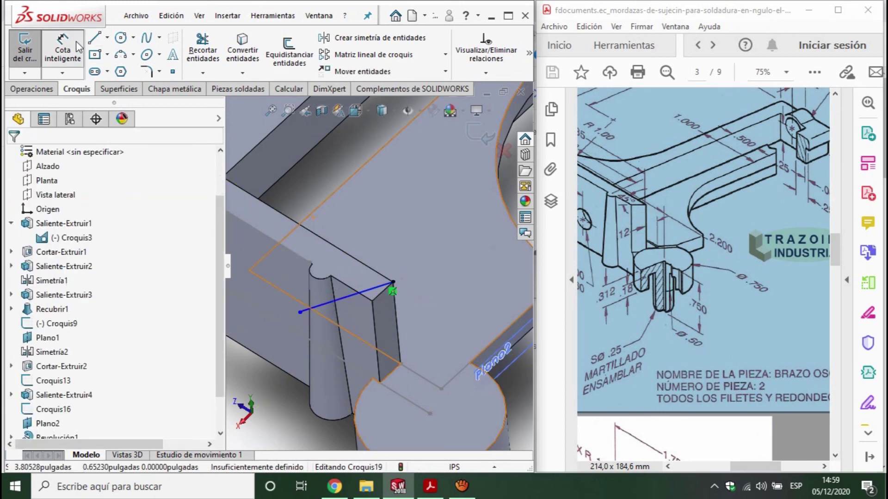
left_click(349, 296)
left_click(386, 303)
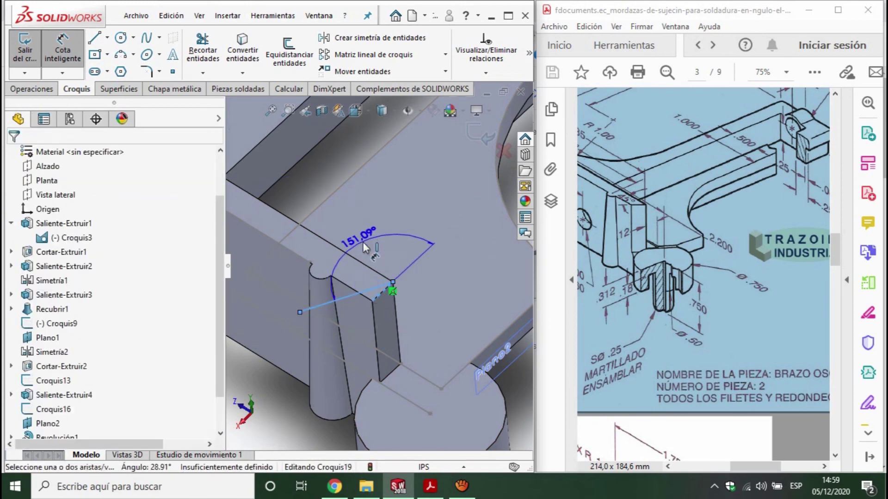
left_click(319, 350)
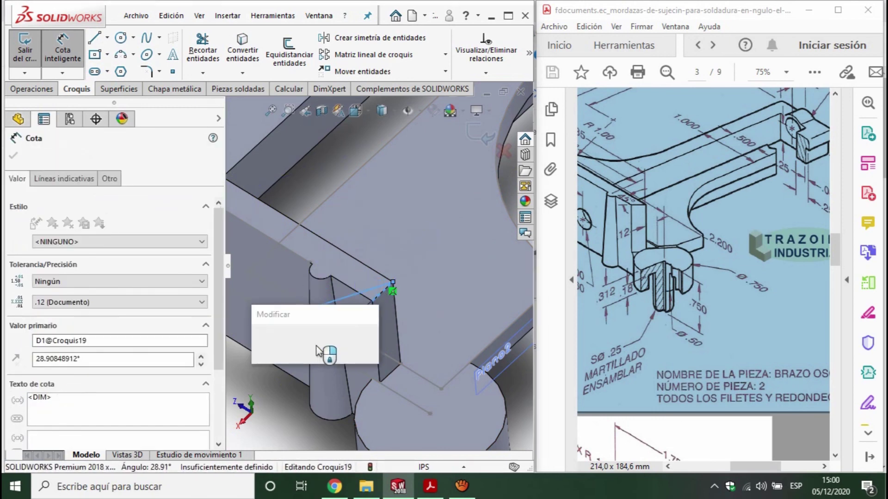
type("145")
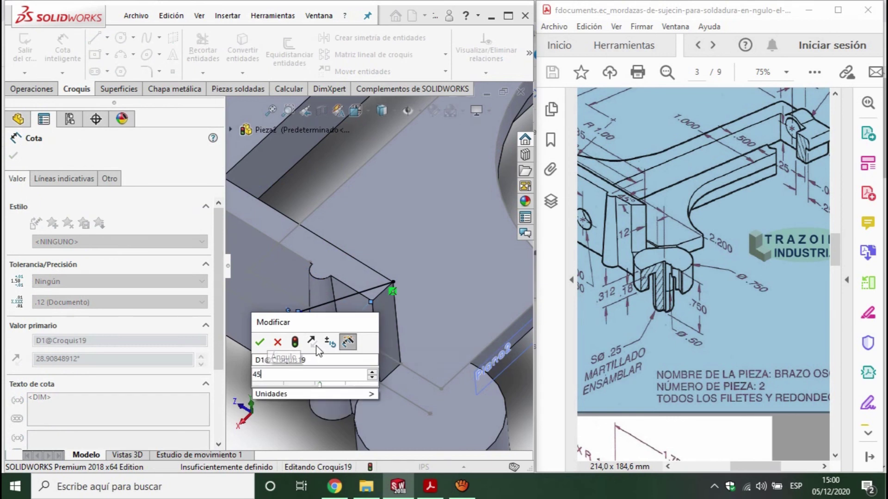
key("Return")
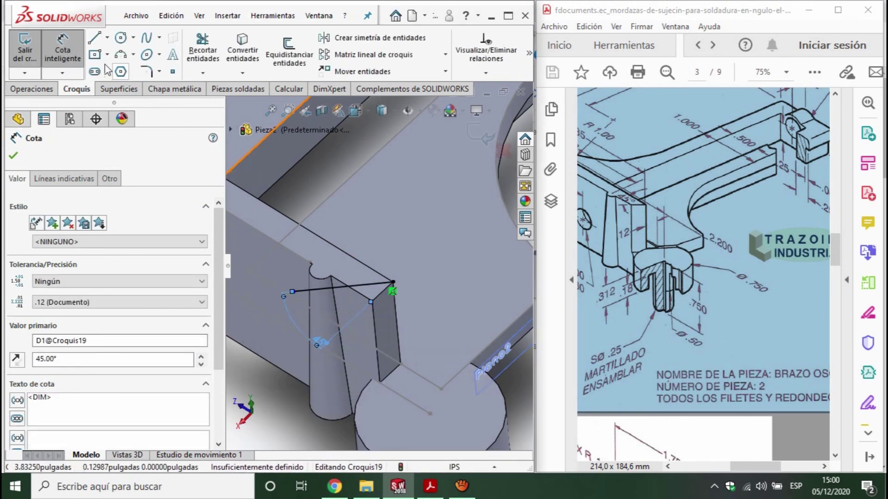
Step: Add the closing lines to form the corner triangle and trim the excess sketch lines
left_click(94, 40)
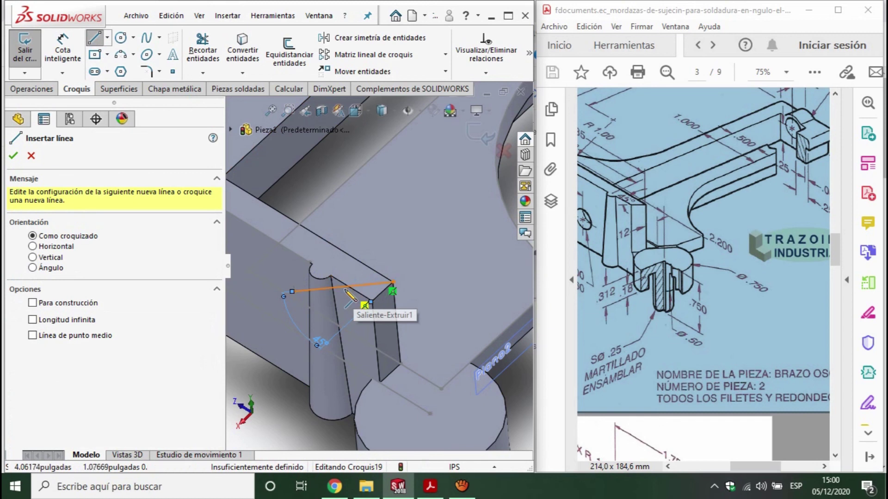
scroll(370, 296, "down", 2)
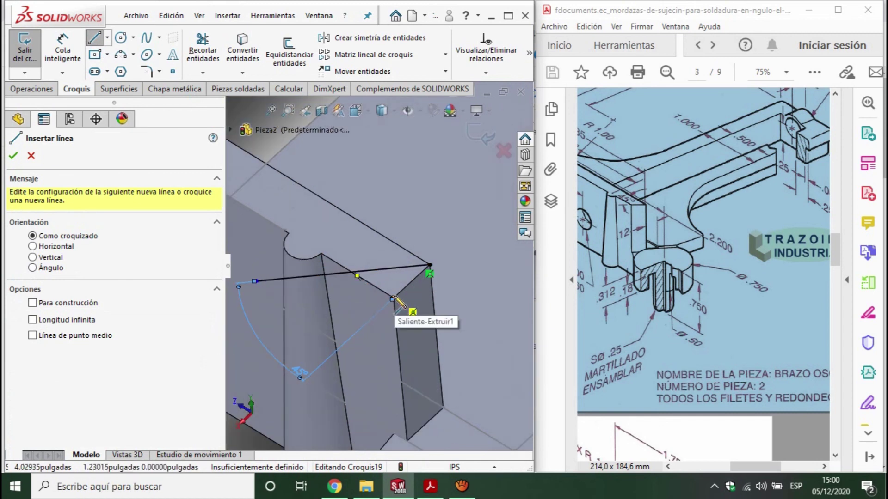
left_click(429, 265)
left_click(394, 298)
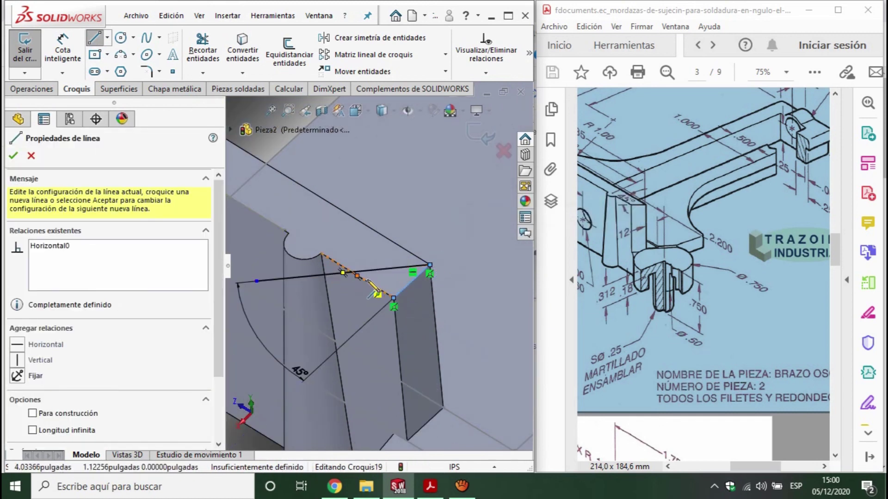
key("Escape")
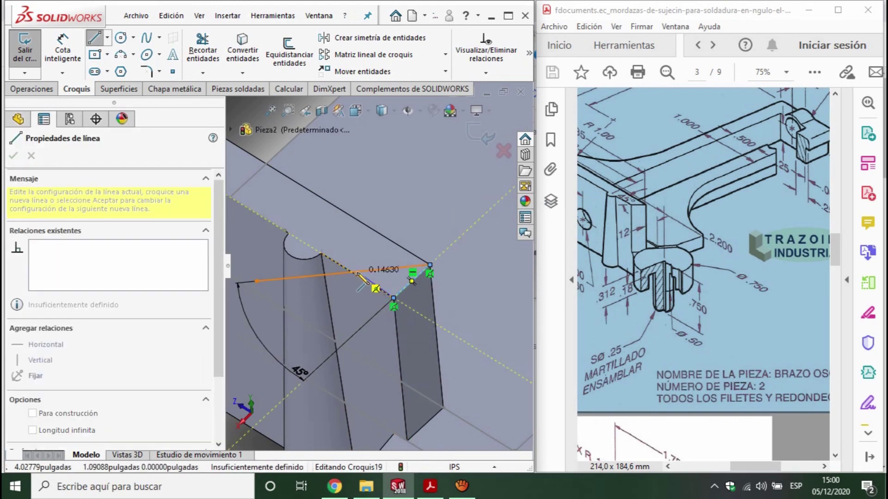
left_click_drag(393, 298, 352, 272)
left_click(202, 51)
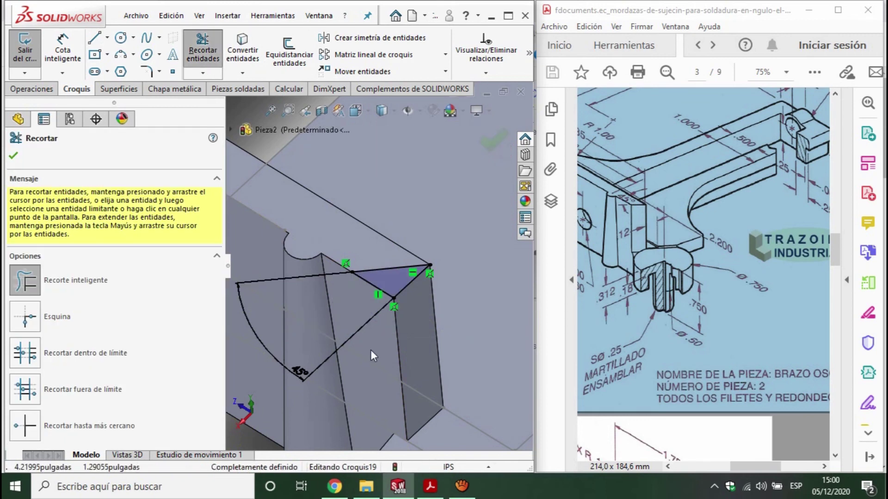
scroll(382, 268, "up", 2)
scroll(382, 268, "up", 2)
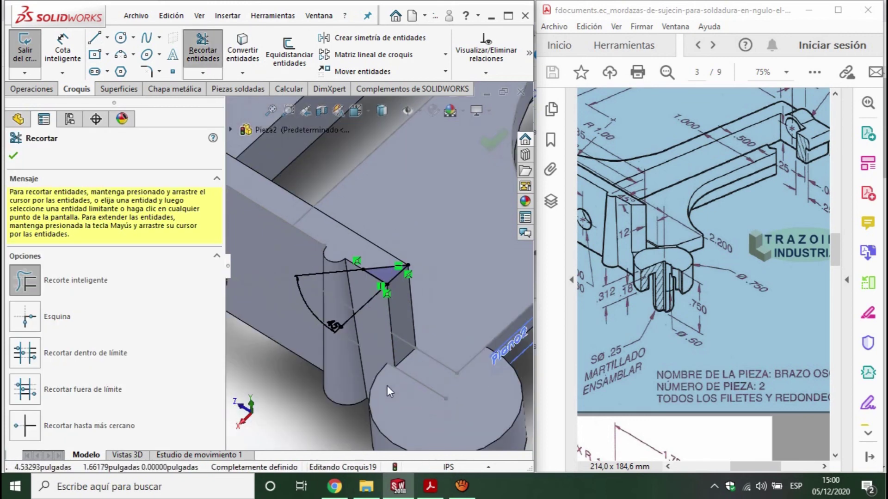
left_click(44, 91)
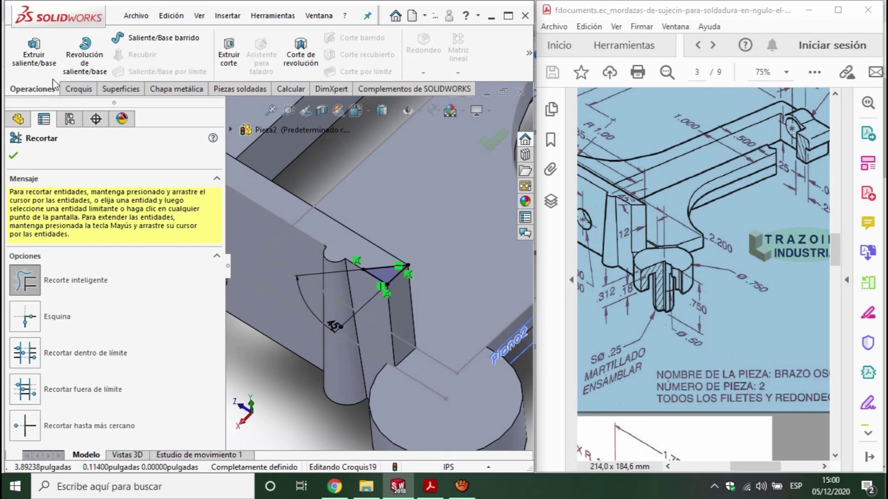
Step: Extrude-cut the triangle sketch with end condition 'Hasta el siguiente'
left_click(220, 58)
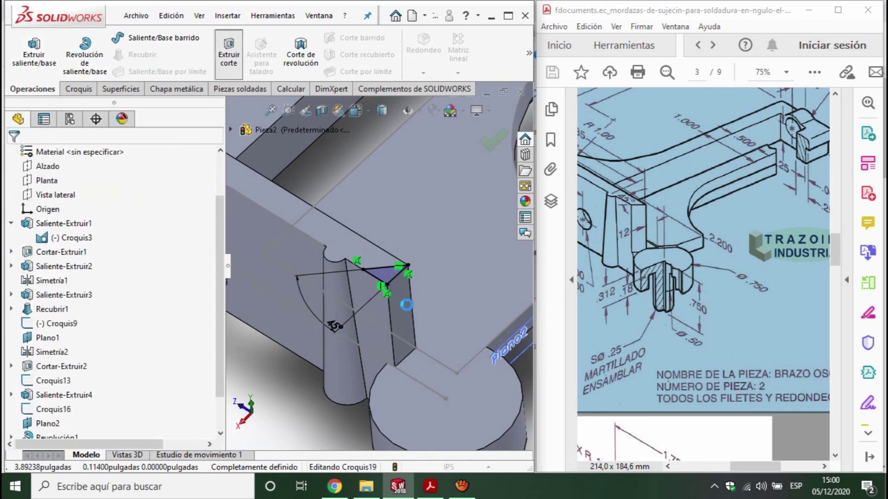
left_click(116, 234)
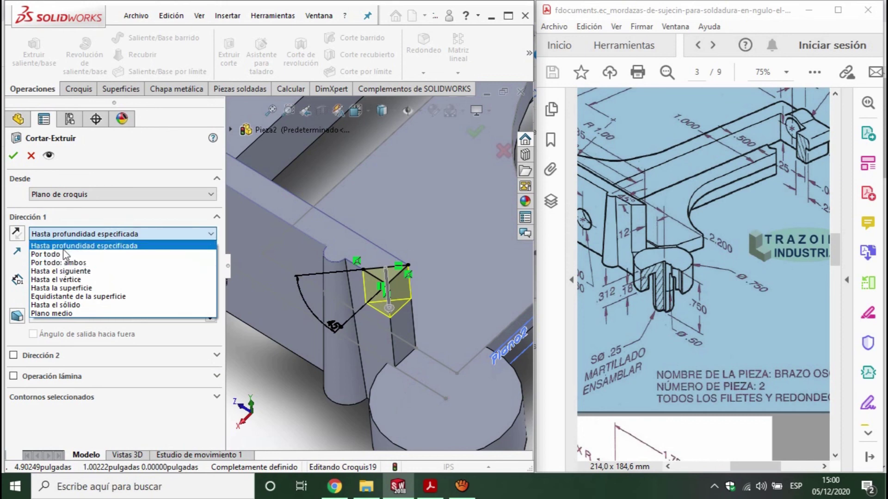
left_click(83, 271)
left_click(13, 156)
Step: Orbit and zoom to inspect the cut around the jaw end and boss
middle_click_drag(371, 367, 380, 370)
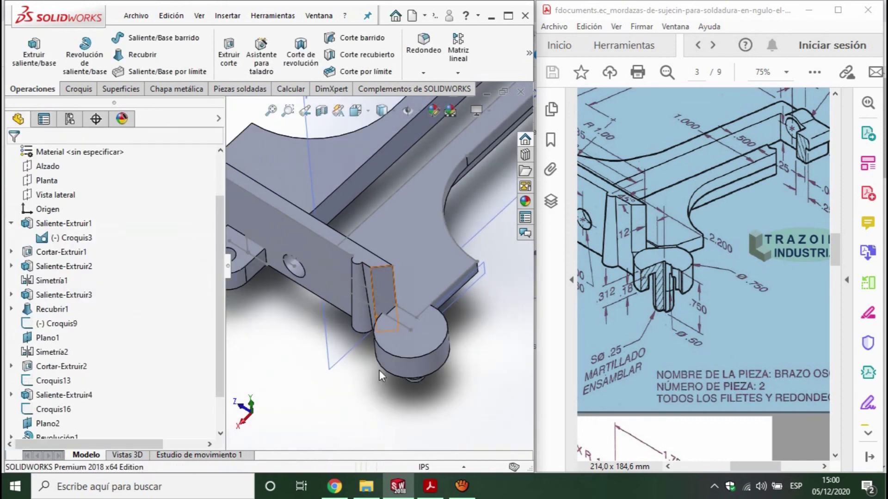
middle_click_drag(396, 287, 438, 282)
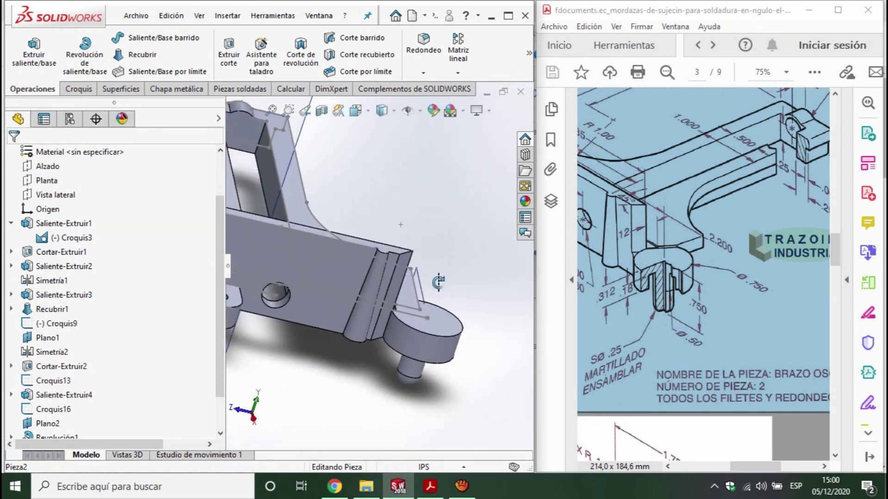
scroll(438, 282, "down", 2)
scroll(387, 321, "down", 2)
scroll(407, 274, "down", 2)
middle_click_drag(407, 275, 386, 311)
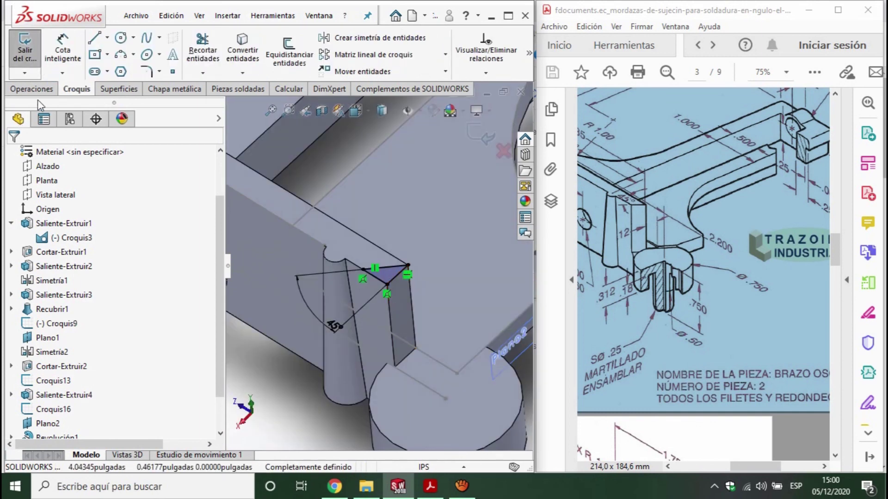
Step: Extrude-cut the triangle 'Hasta el vértice', ending at the boss's circular edge
left_click(33, 89)
left_click(240, 55)
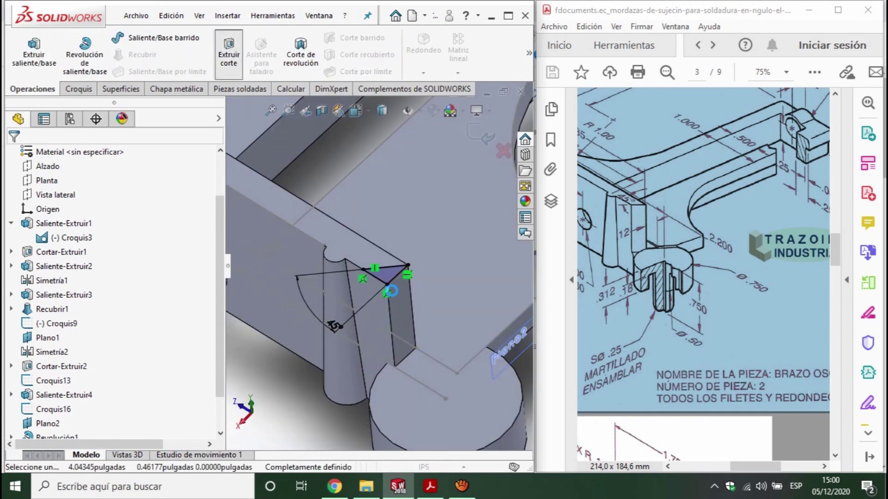
left_click(85, 234)
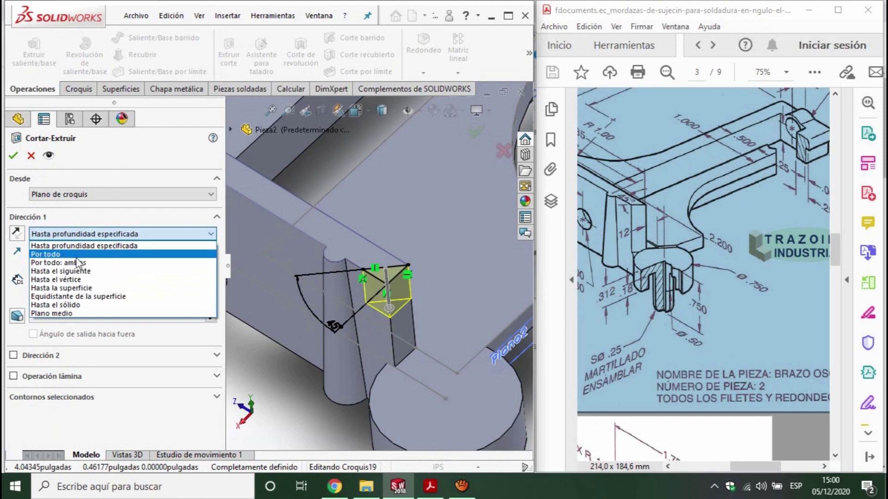
left_click(73, 280)
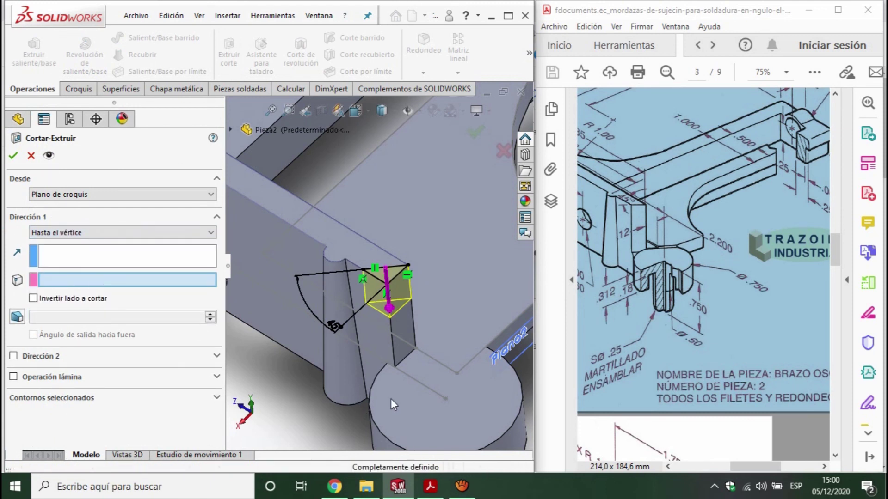
left_click_drag(390, 308, 379, 422)
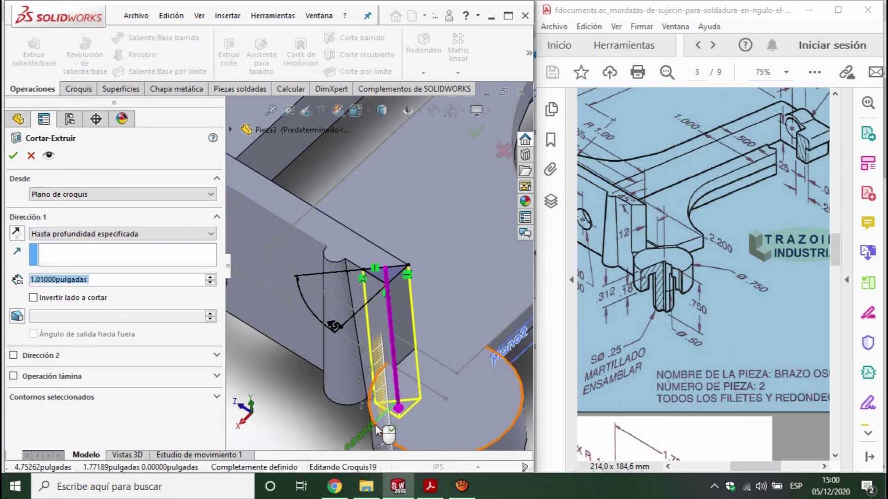
left_click(378, 421)
left_click(13, 156)
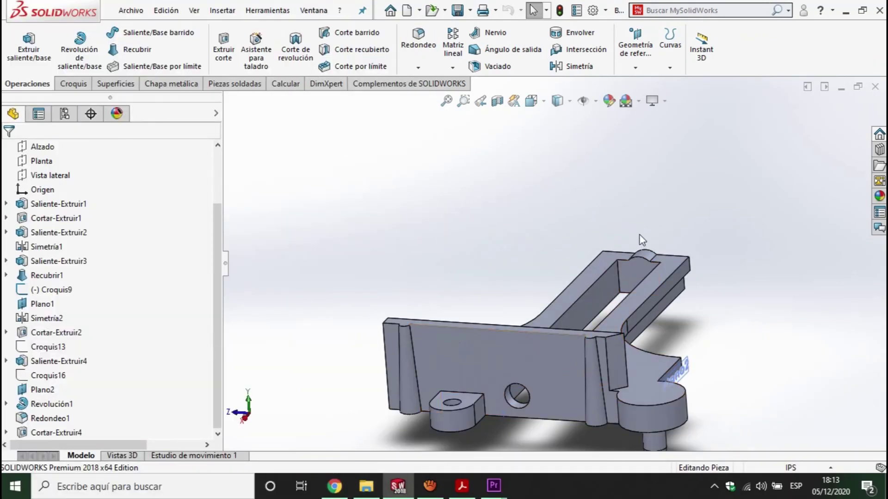
Step: Change Cortar-Extruir2's depth from 4.22 in to 'Por todo: ambos'
scroll(537, 400, "down", 1)
scroll(531, 398, "down", 1)
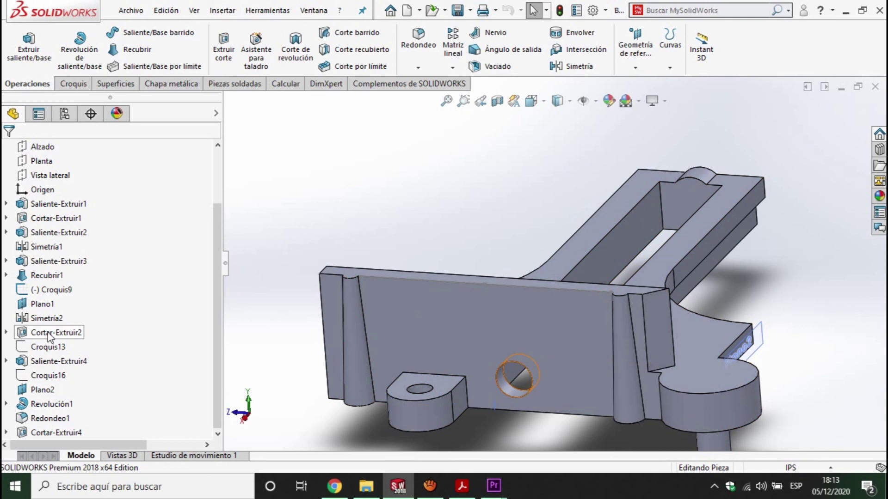
left_click(49, 336)
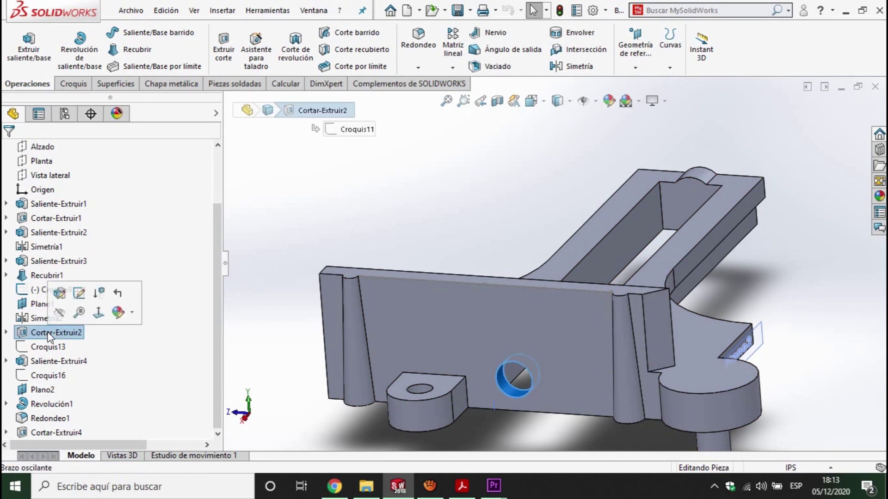
left_click(59, 294)
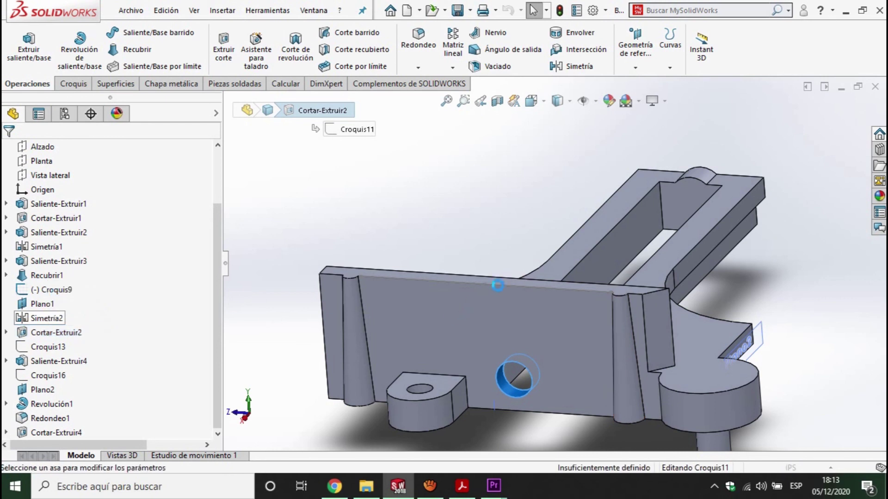
left_click(120, 229)
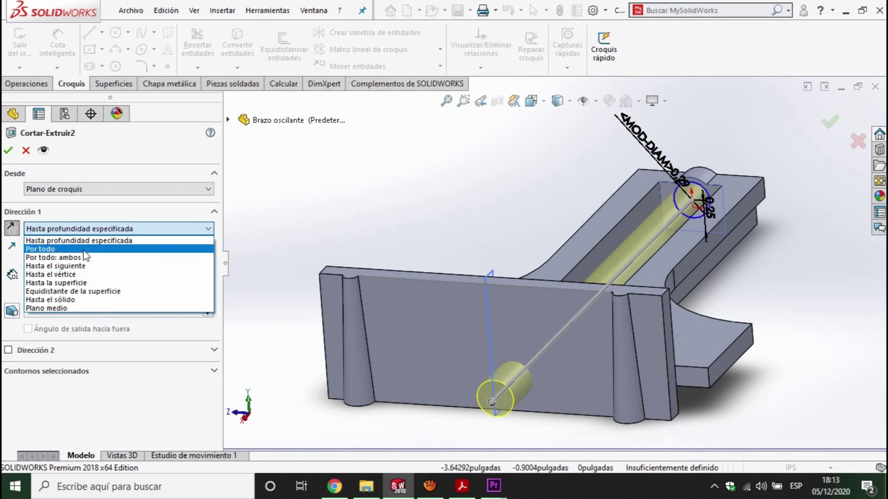
left_click(83, 258)
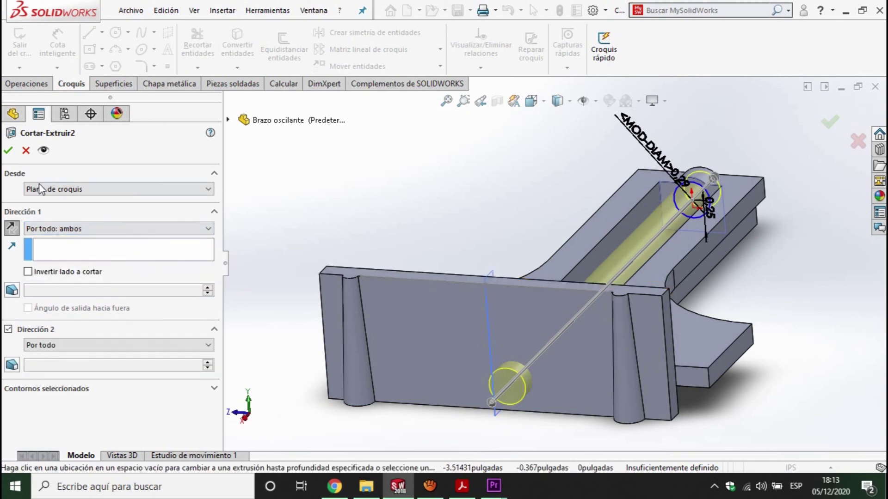
left_click(9, 152)
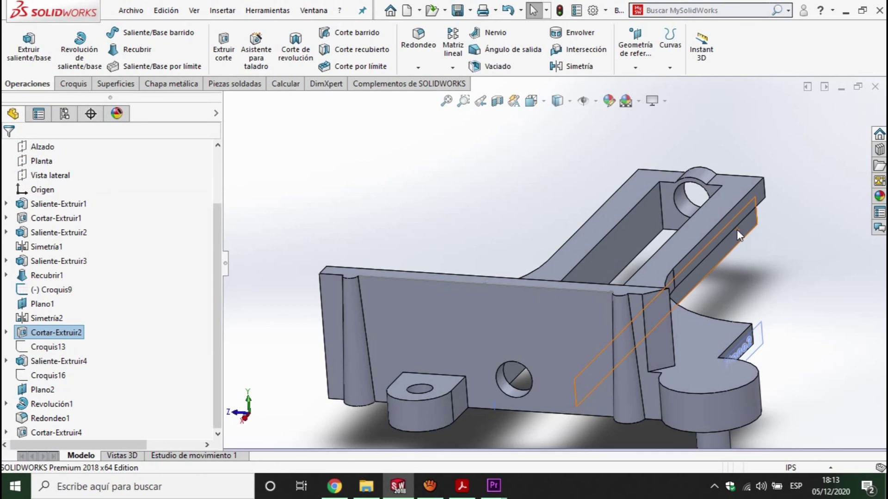
Step: Hide the Plano2 reference plane and show the finished swing arm in isometric view
scroll(629, 325, "down", 3)
scroll(628, 343, "up", 5)
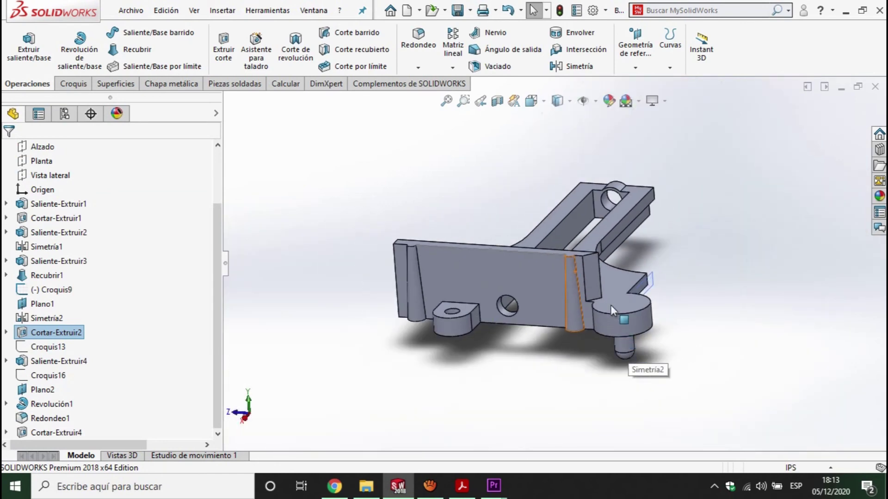
middle_click_drag(611, 304, 688, 253)
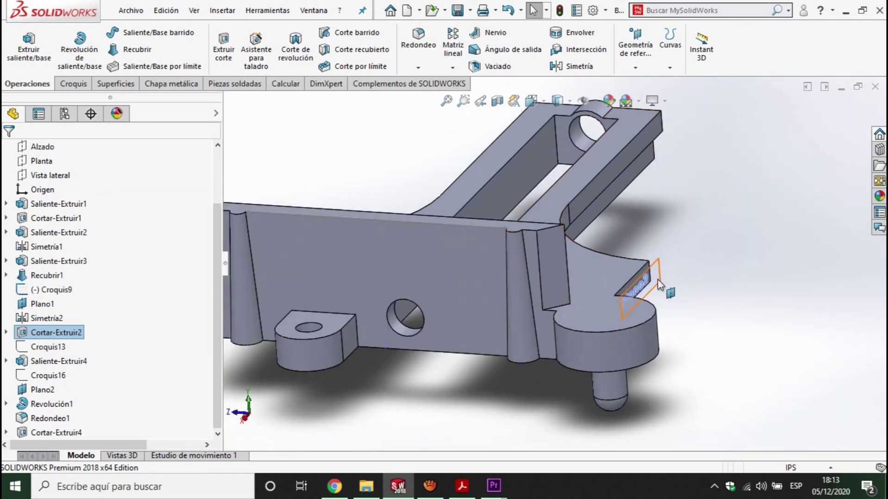
left_click(658, 285)
right_click(658, 284)
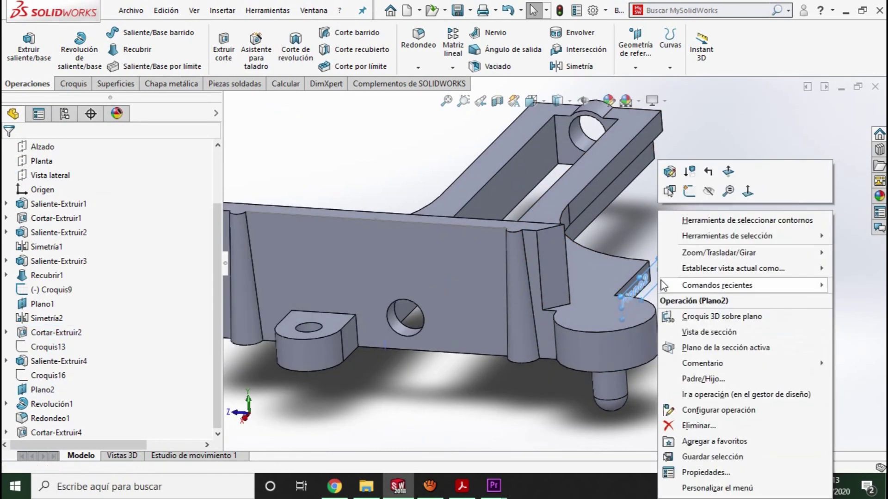
left_click(708, 191)
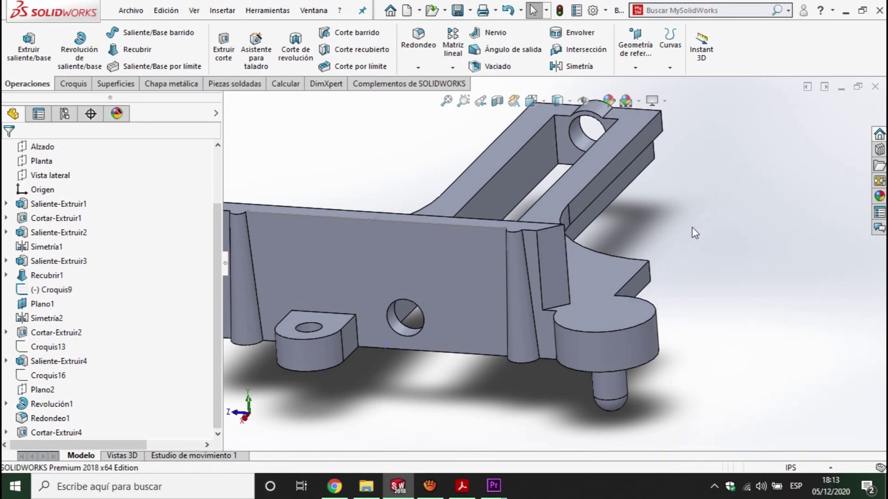
key("ctrl+7")
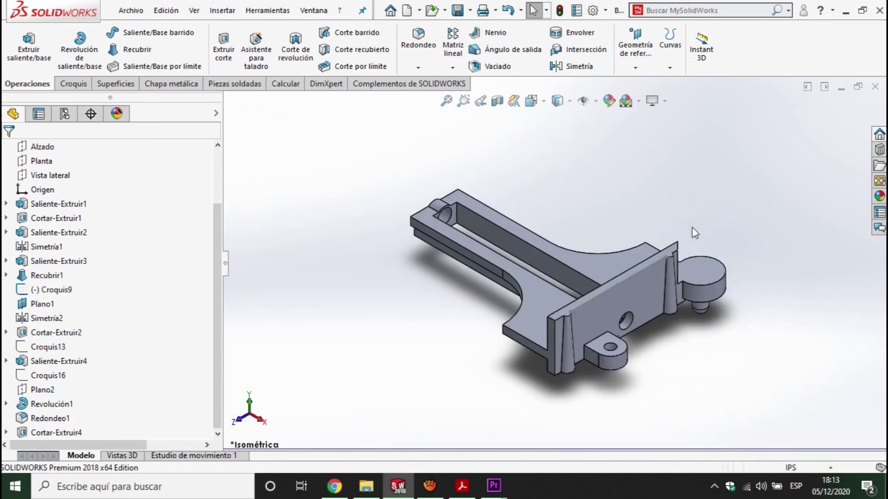
mouse_move(600, 293)
middle_mouse_down()
mouse_move(613, 288)
mouse_move(436, 405)
mouse_move(317, 400)
mouse_move(249, 411)
mouse_move(138, 364)
mouse_move(234, 418)
middle_mouse_up()
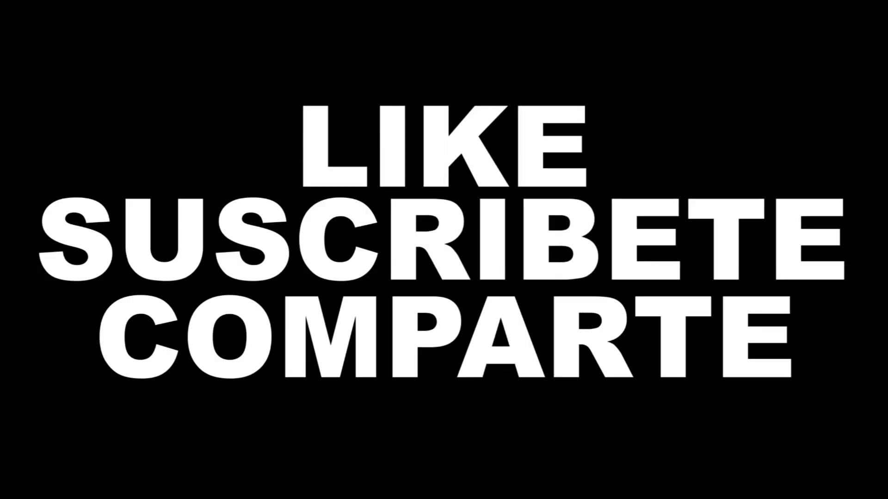